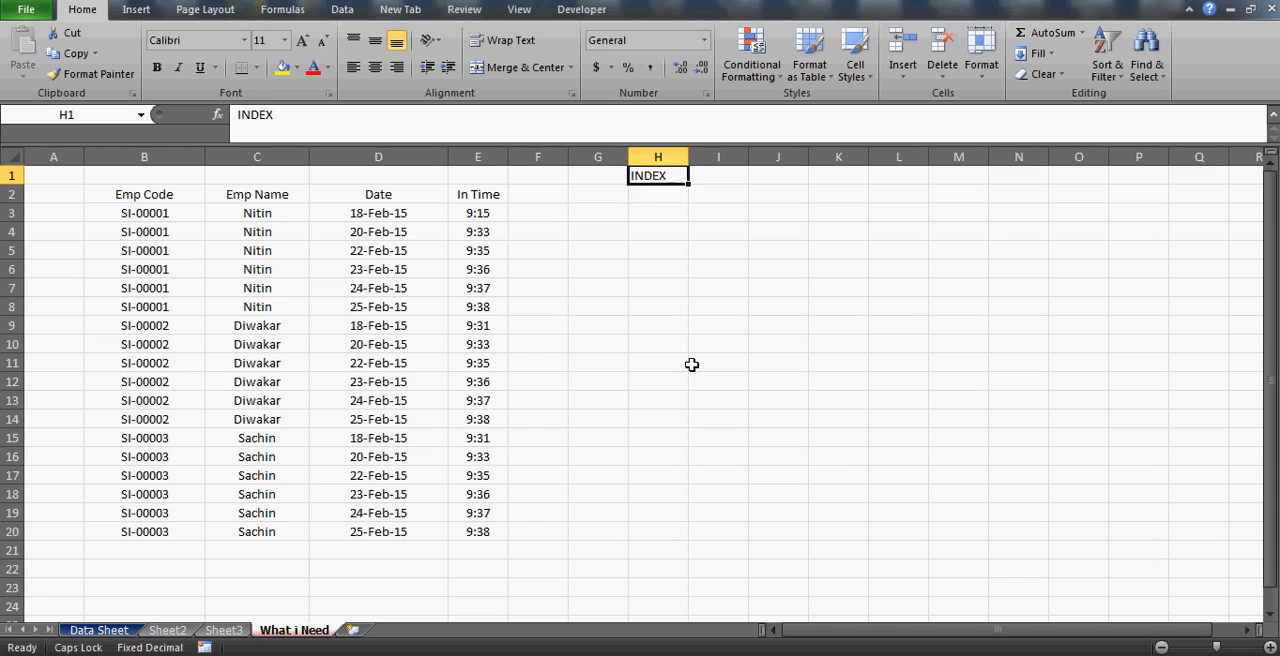
Enter the heading MATCH in cell I1, beside the INDEX heading.
key("Right")
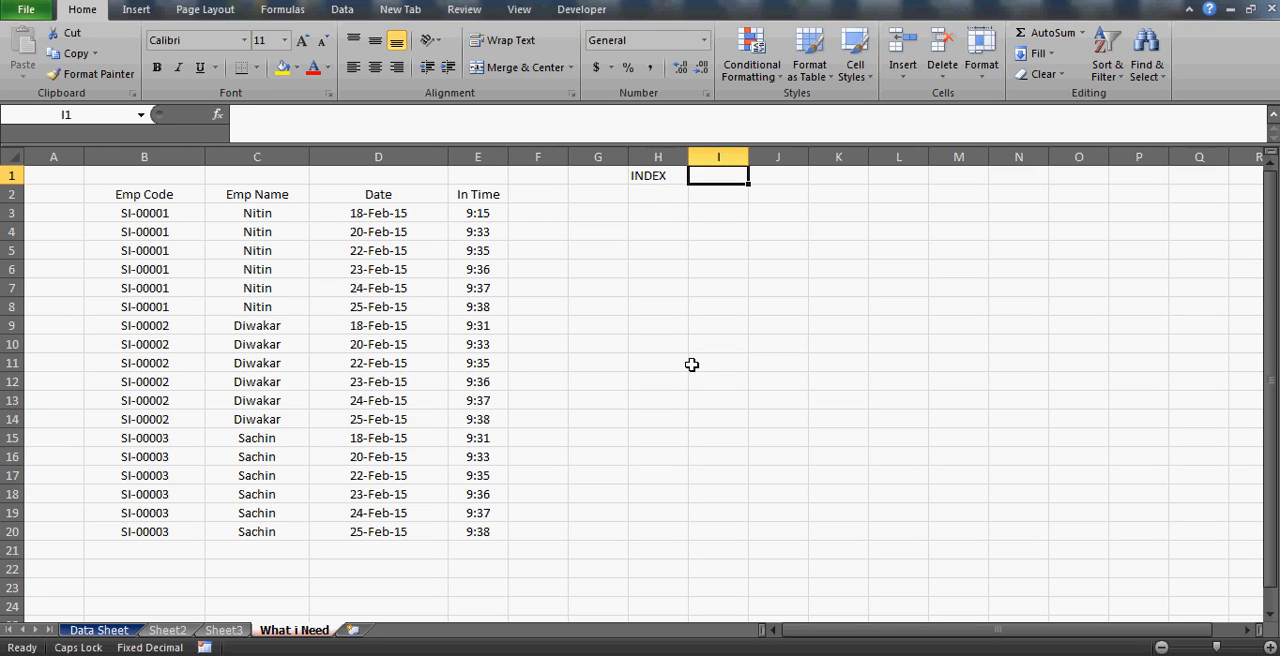
type("MATCH")
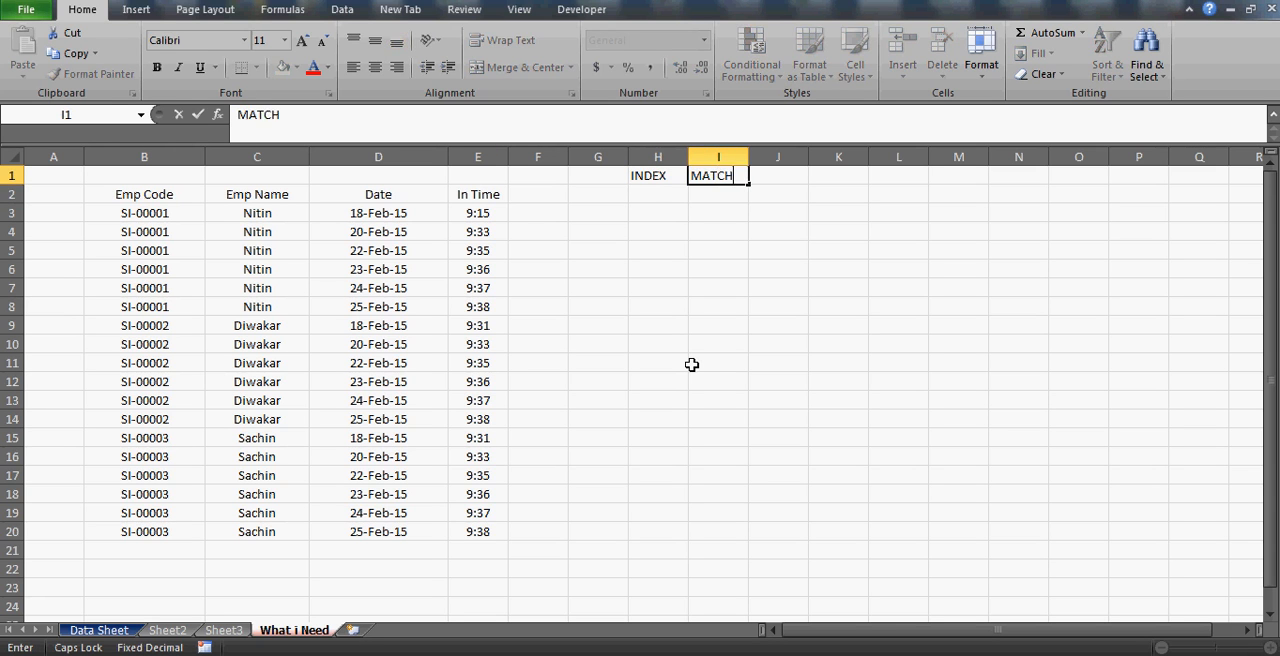
key("Return")
key("Up")
key("Left")
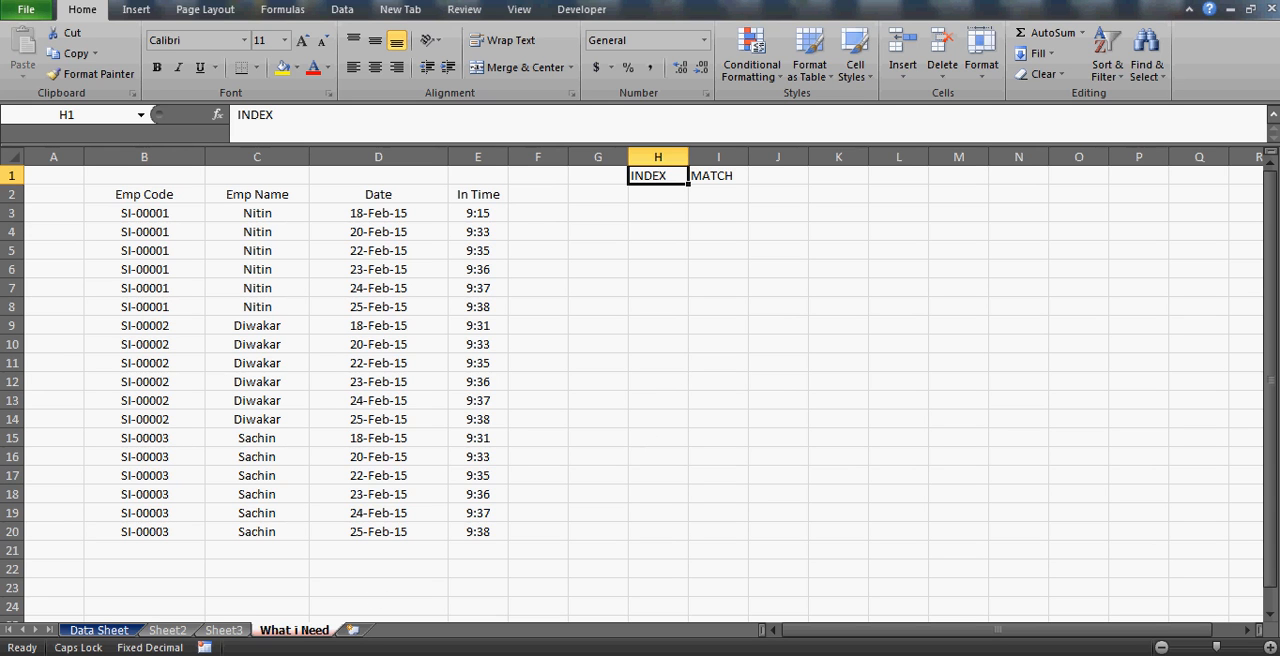
left_click(187, 653)
left_click(455, 350)
left_click(179, 206)
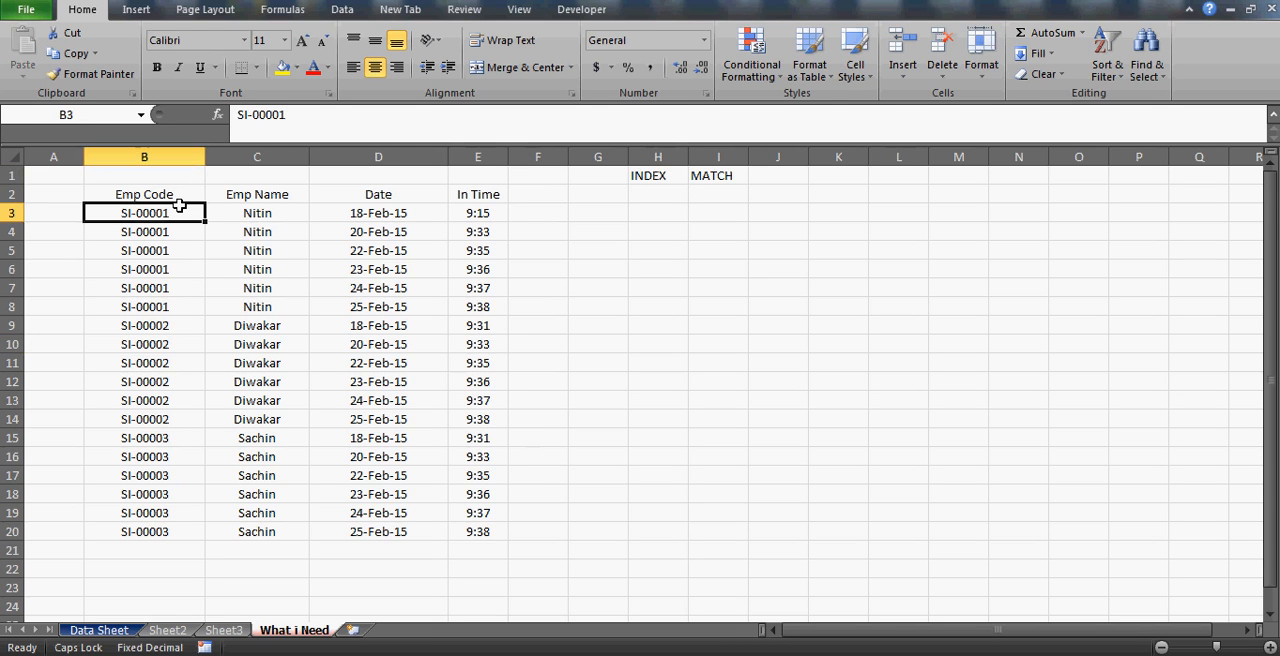
left_click(168, 198)
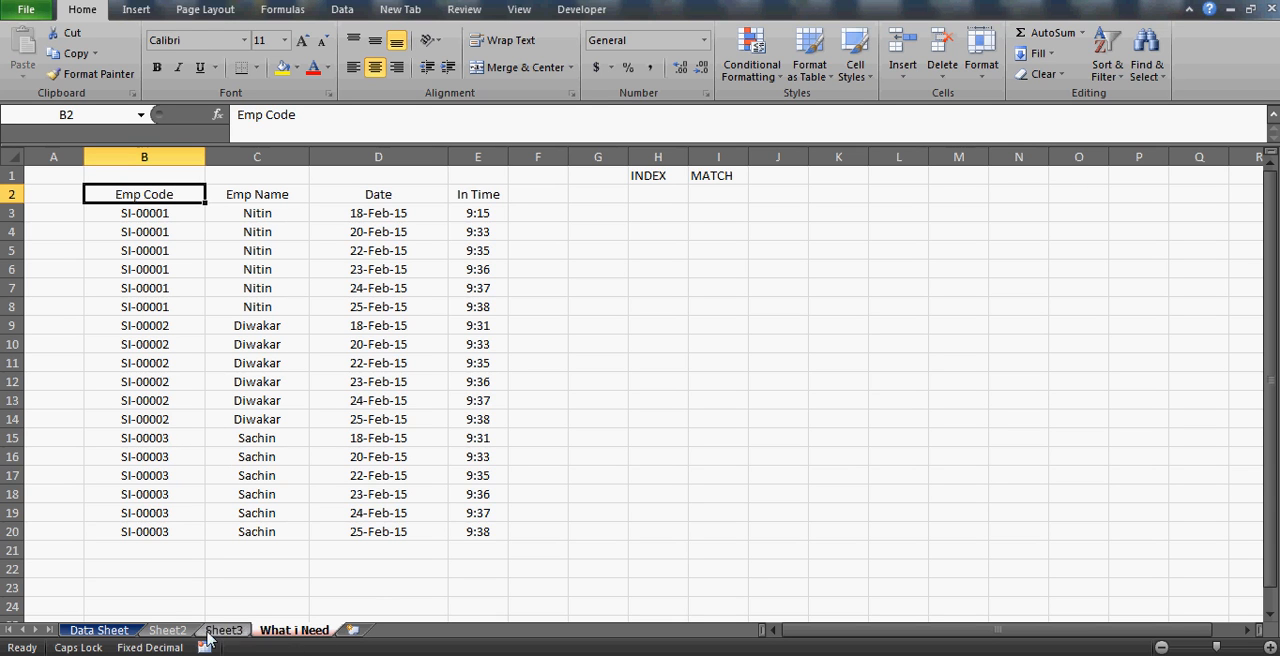
Delete the empty worksheets Sheet2 and Sheet3 from the workbook.
left_click(118, 636)
left_click(172, 636)
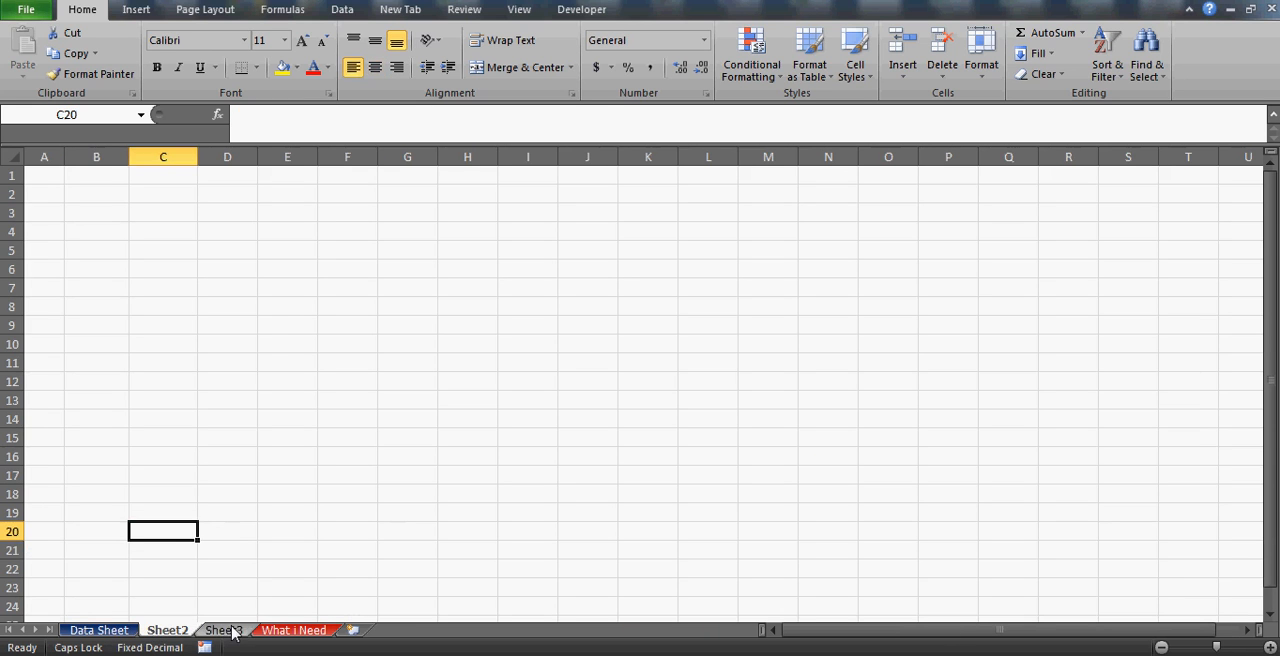
key("alt+e")
key("l")
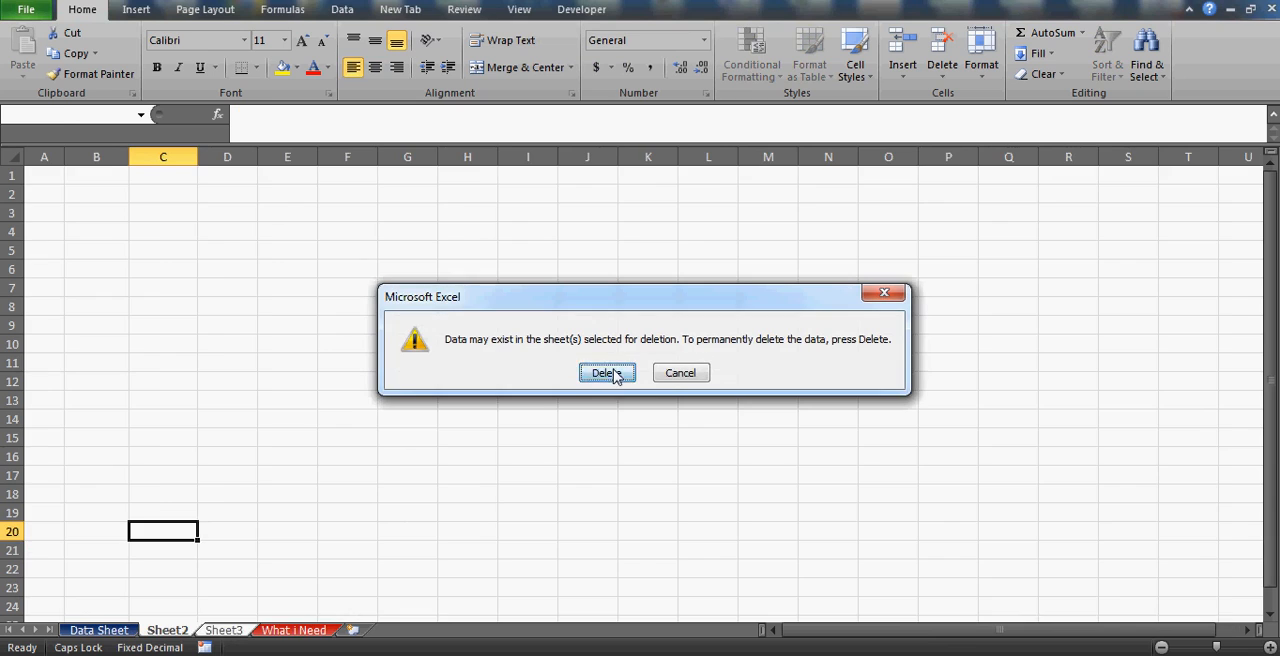
left_click(611, 373)
Open the Data Sheet worksheet and go to the Emp Code header in A2.
left_click(99, 630)
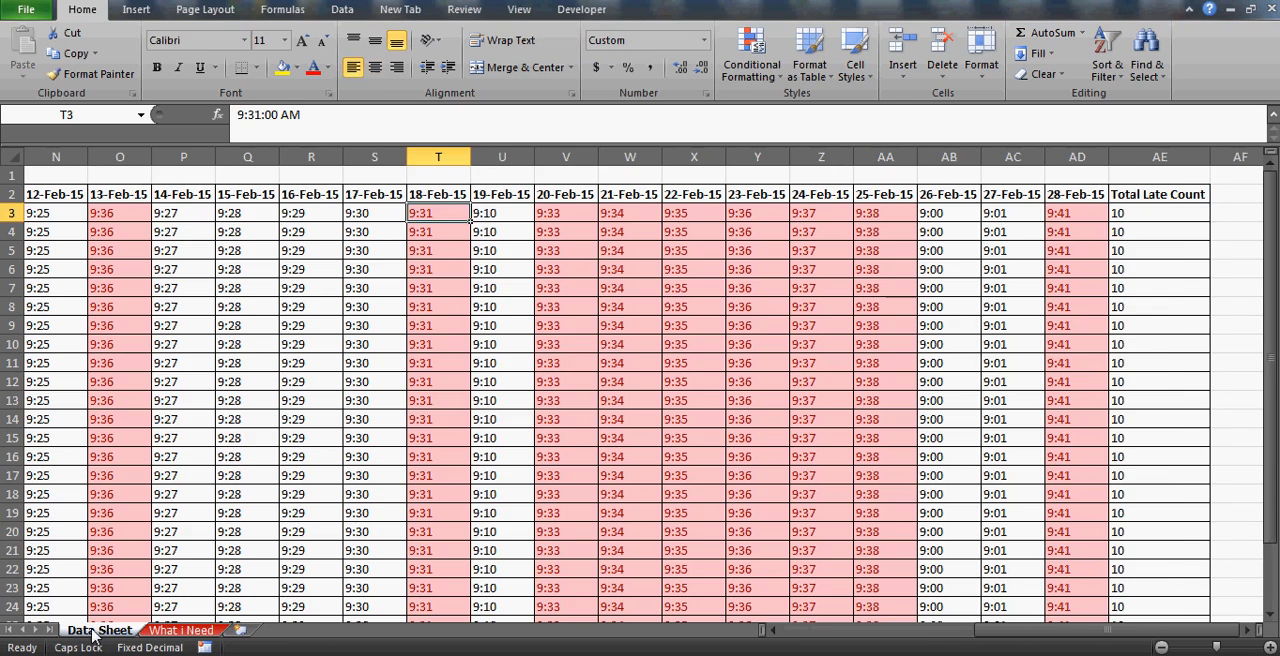
left_click(57, 299)
key("Left")
key("Left")
key("Left")
key("Left")
key("Left")
key("Left")
key("Left")
key("Left")
key("Left")
key("Left")
key("Left")
key("Left")
key("Left")
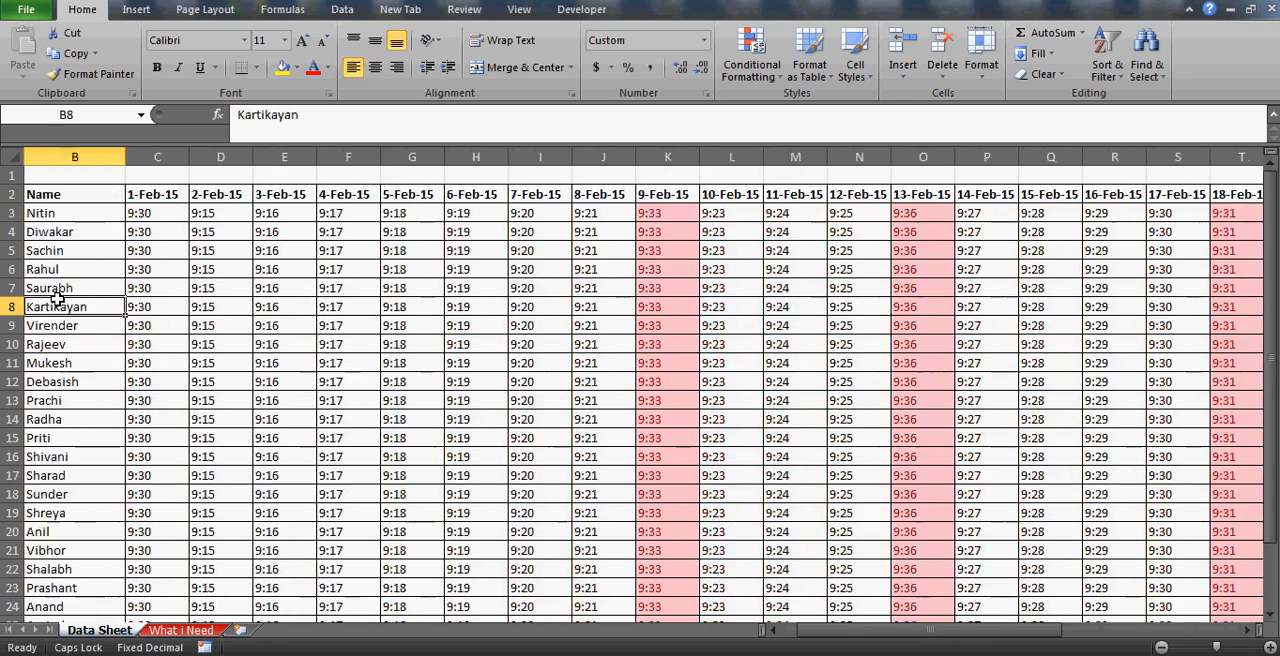
key("Up")
key("Up")
key("Up")
key("Up")
key("Up")
key("Up")
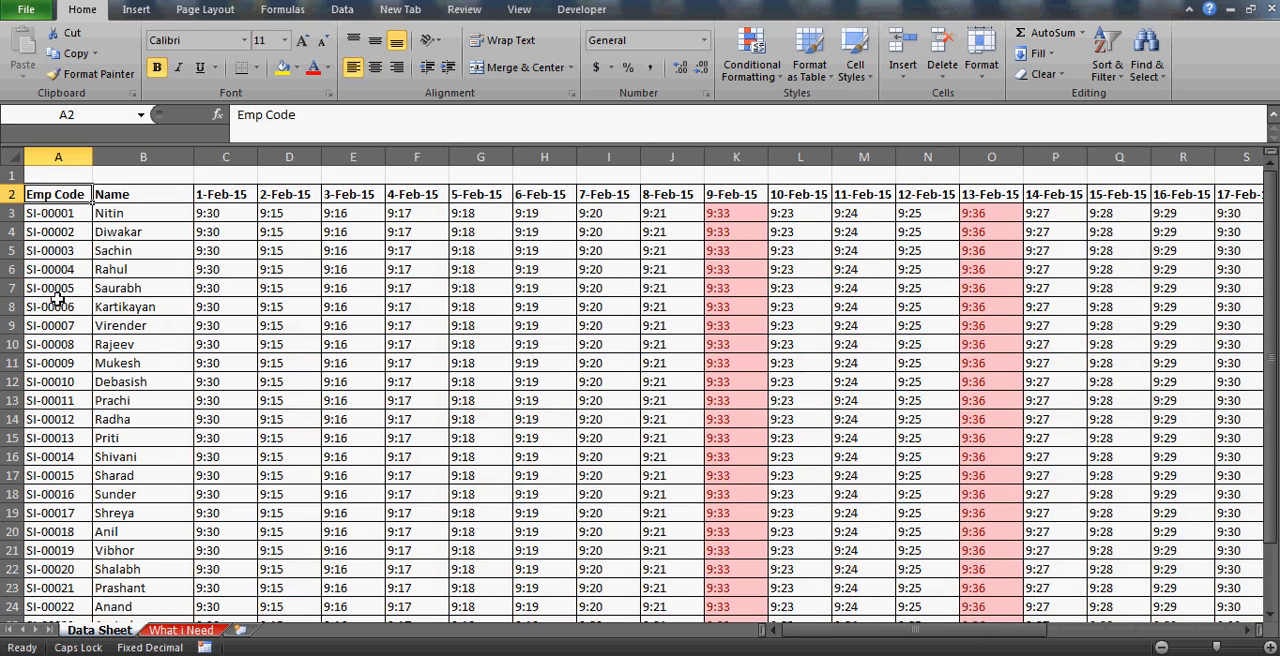
Examine how the Data Sheet arranges in times by employee code, name and date header.
key("Right")
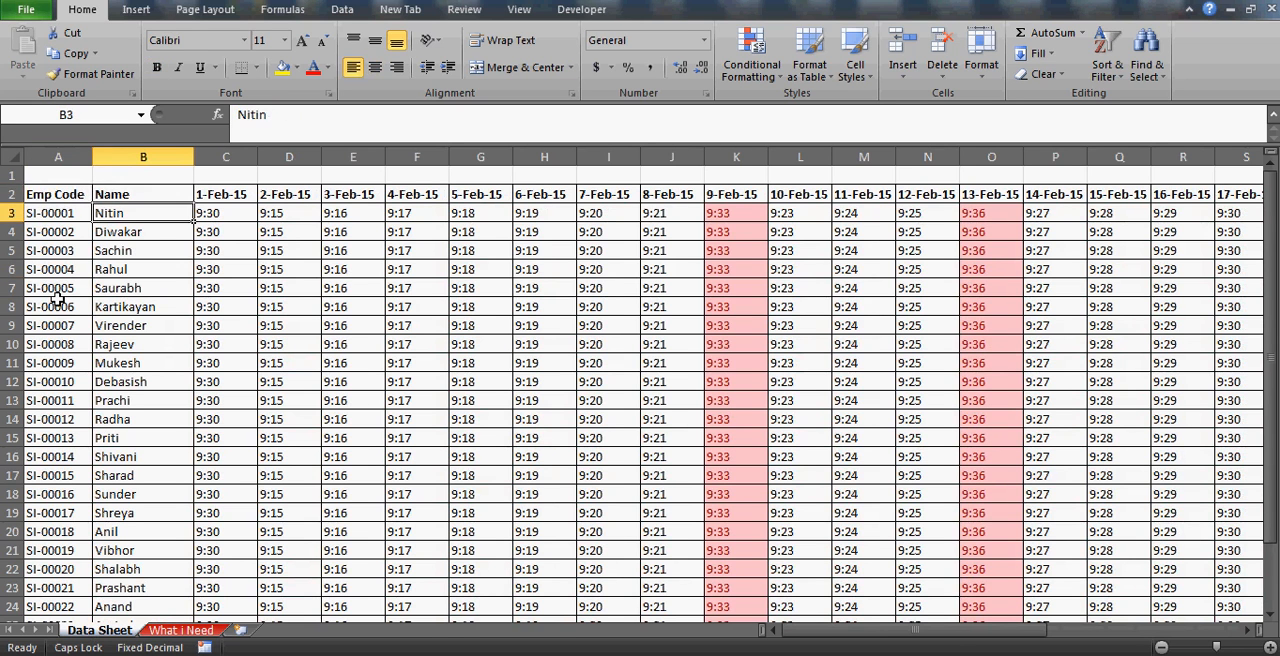
key("Right")
key("Right")
key("Right")
key("Right")
key("Down")
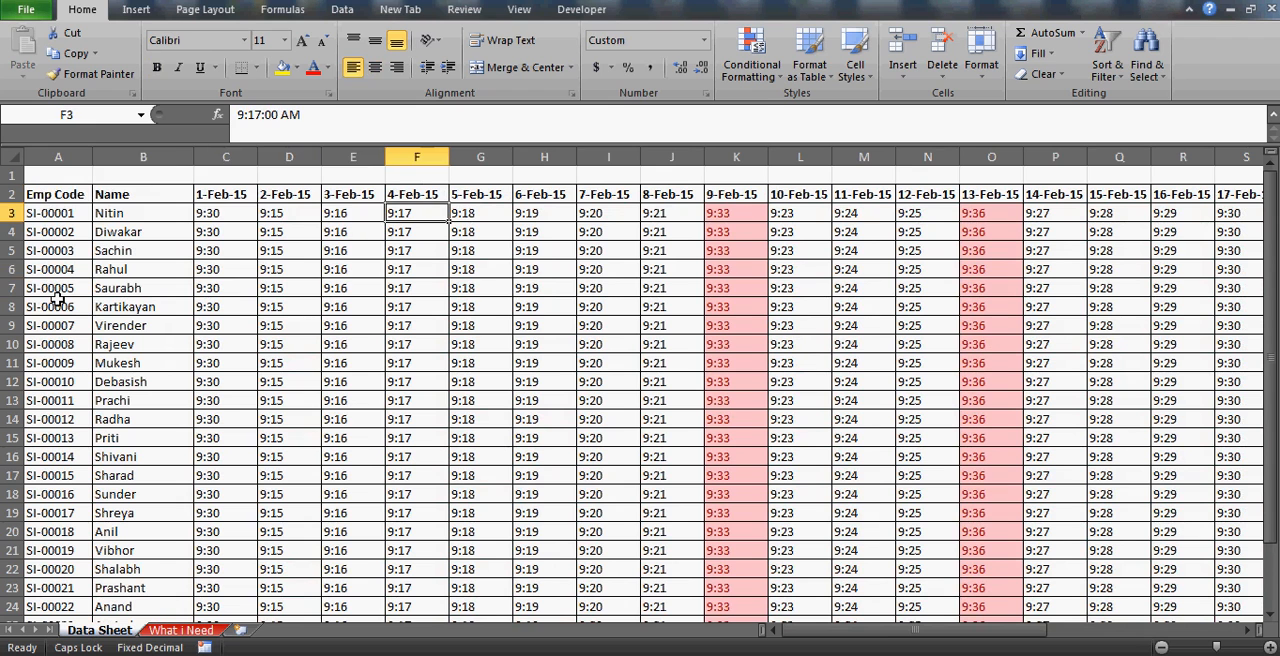
key("Left")
key("Left")
key("Left")
key("Left")
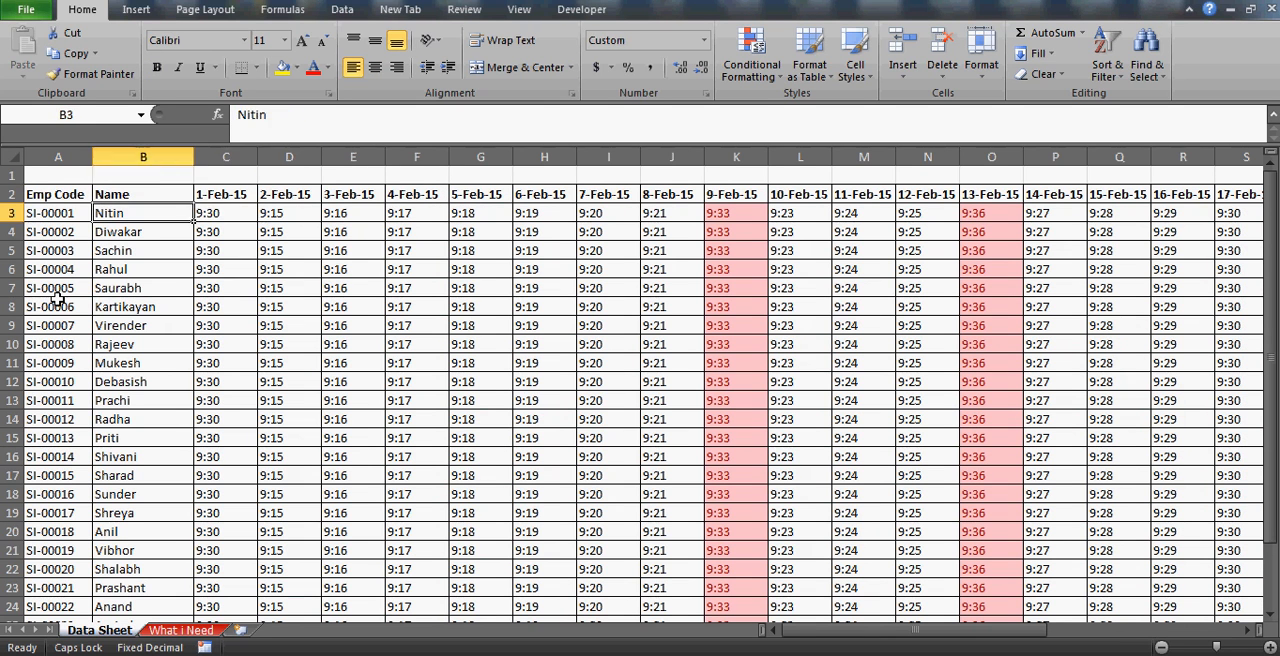
key("Right")
key("Right")
key("Up")
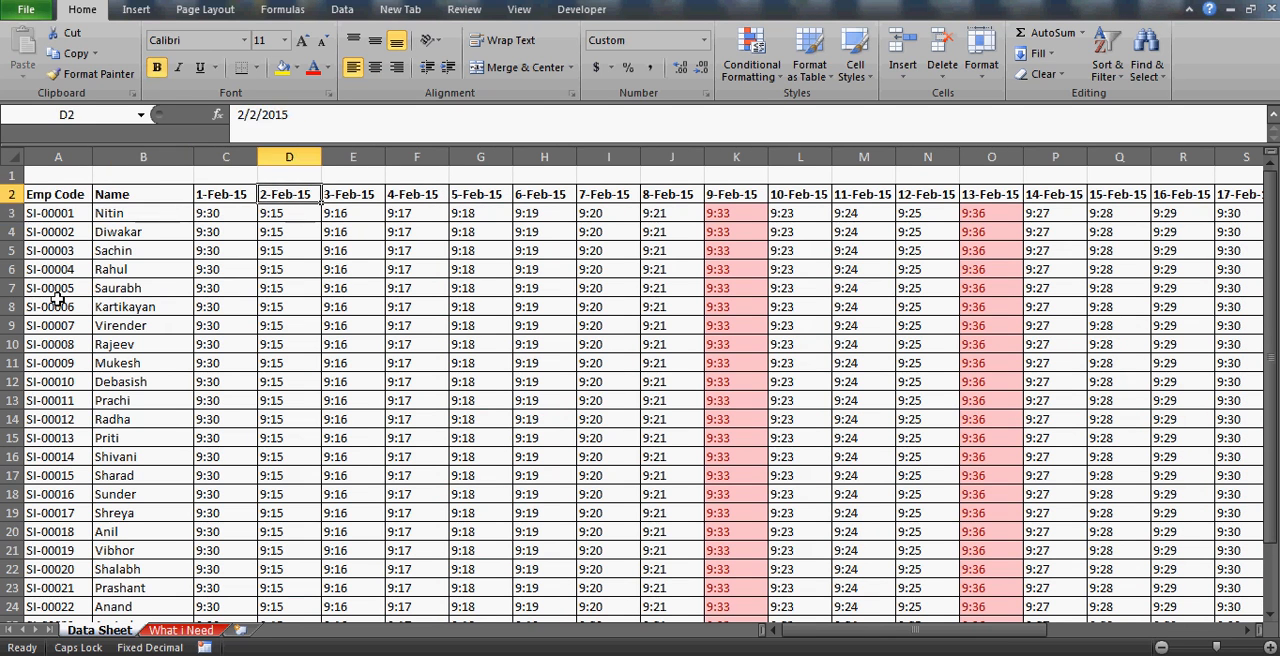
key("Down")
key("Left")
key("Left")
key("Left")
key("Right")
key("Right")
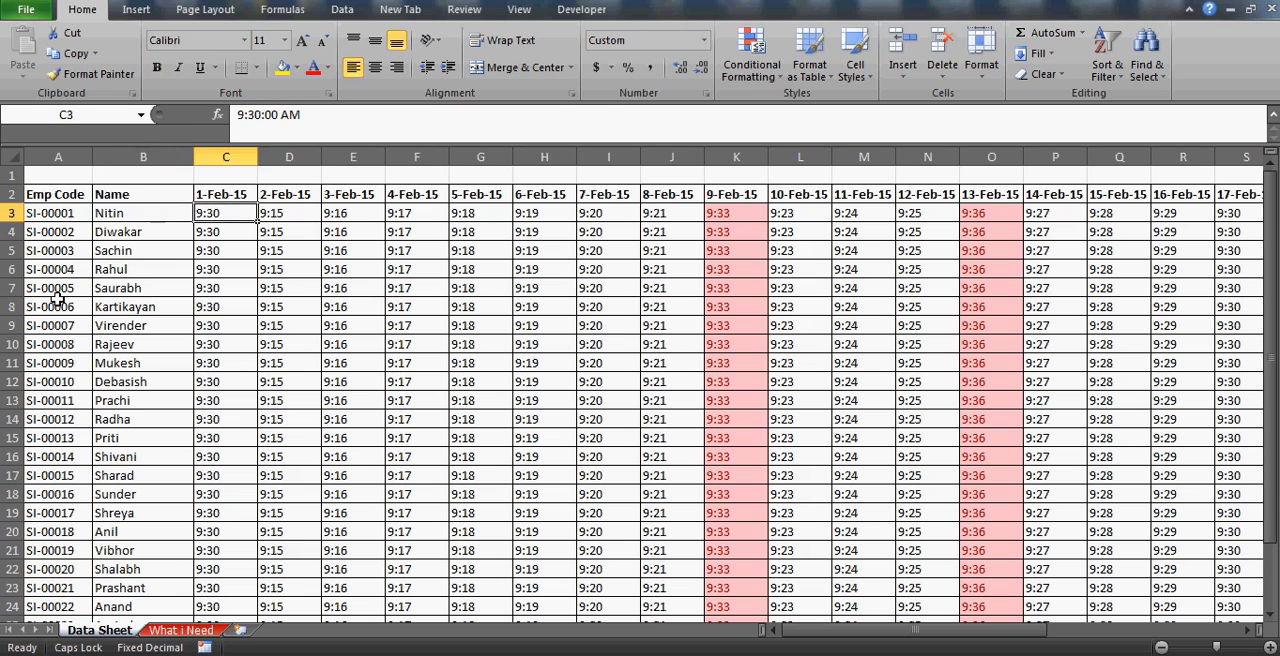
key("Left")
key("Left")
key("Right")
key("Right")
key("Up")
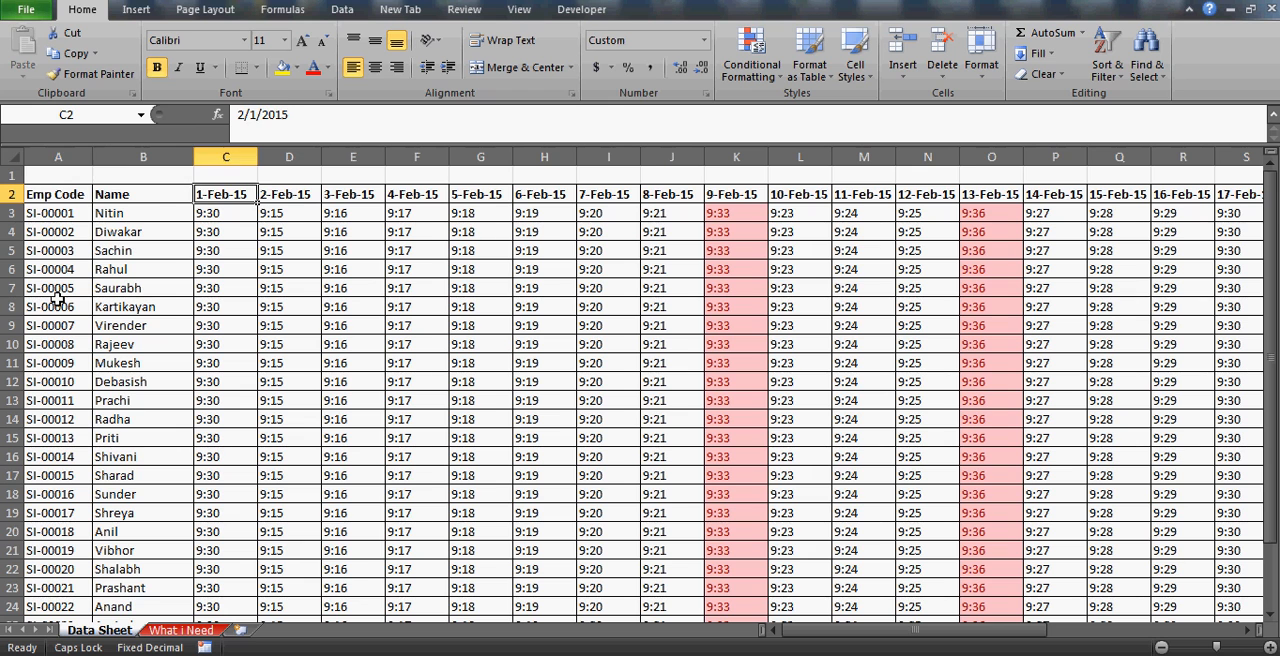
key("Left")
key("Left")
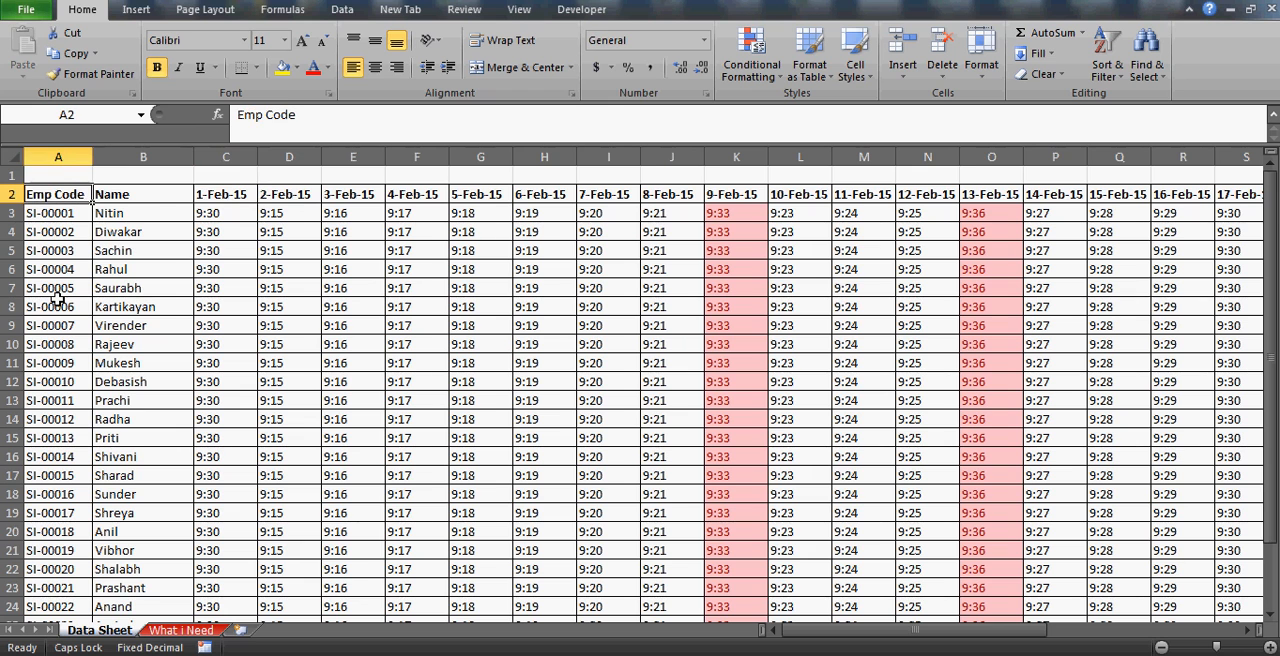
Make the In Time column, E2:E20, bold on the What i Need sheet.
left_click(197, 631)
left_click(471, 195)
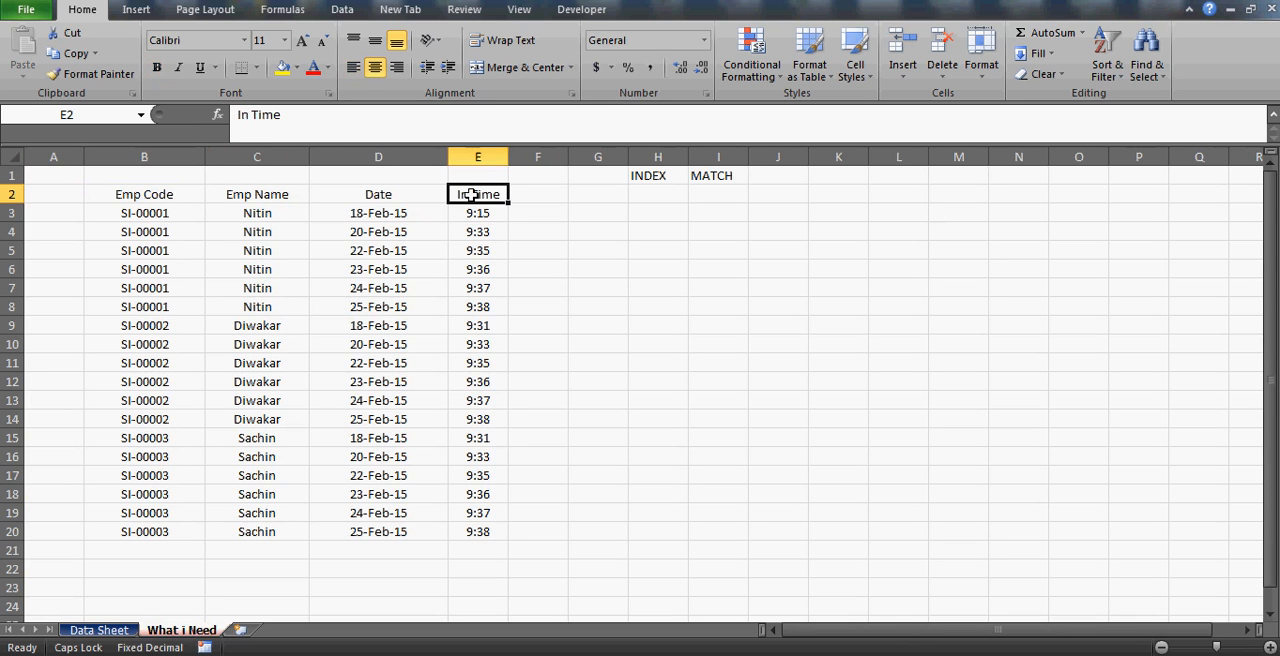
key("ctrl+shift+Down")
key("Down")
key("Down")
key("Down")
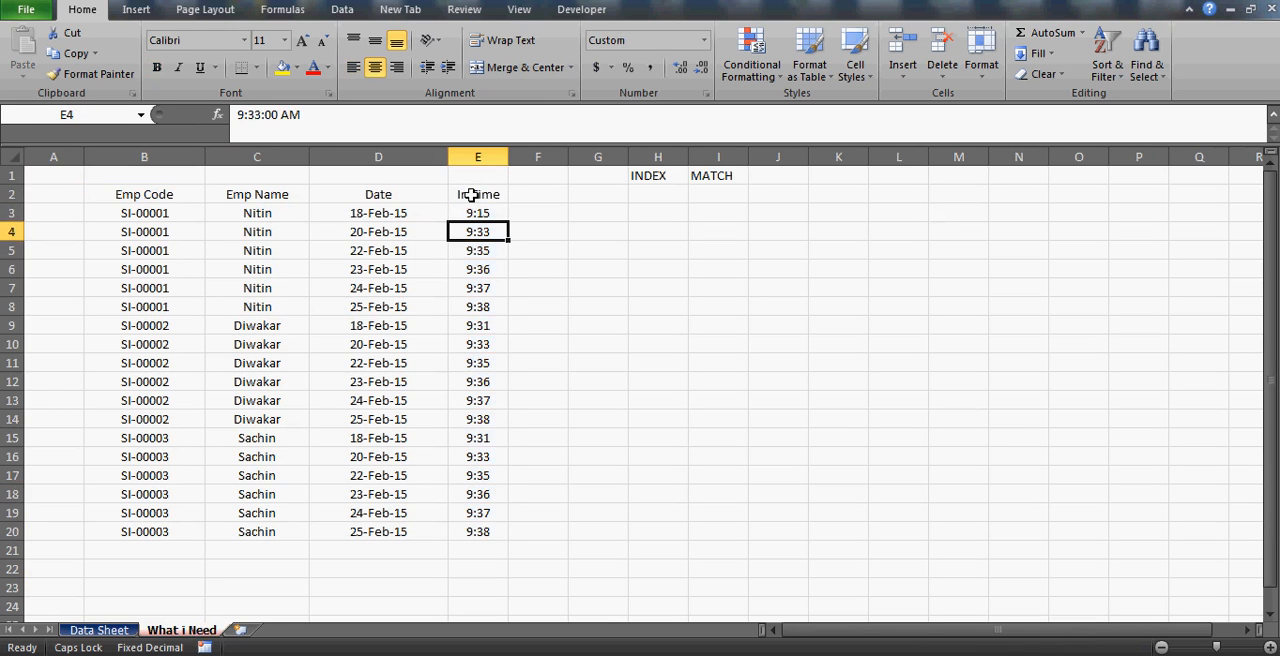
key("Up")
key("Up")
key("Up")
key("ctrl+shift+Down")
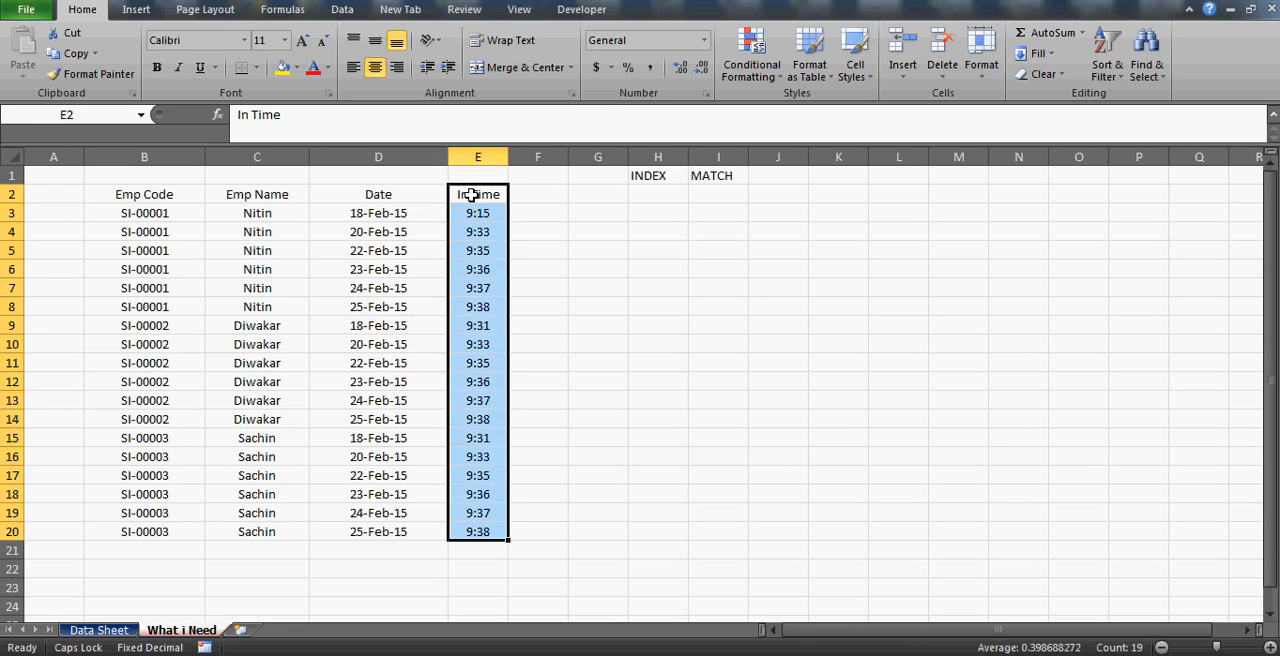
key("ctrl+b")
key("Right")
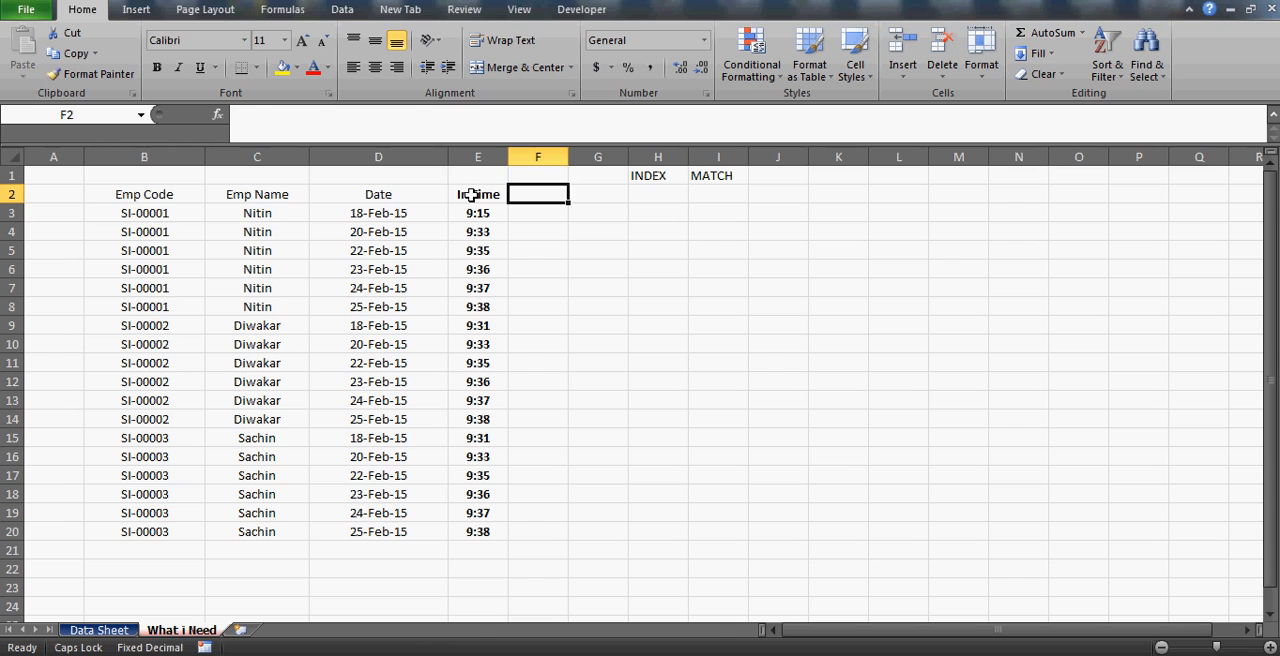
Review the Emp Code, Emp Name and Date columns that identify each in time on the What i Need sheet.
key("Left")
key("Left")
key("Left")
key("Left")
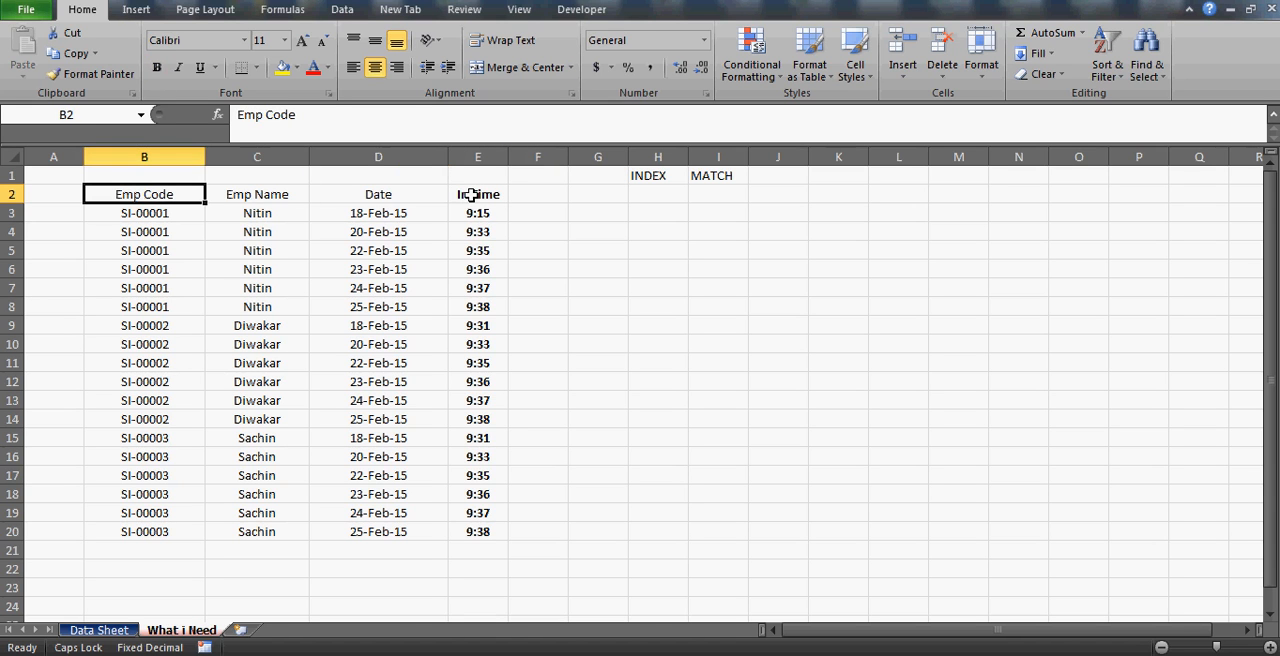
key("shift+Right")
key("shift+Right")
key("Down")
key("Up")
key("Right")
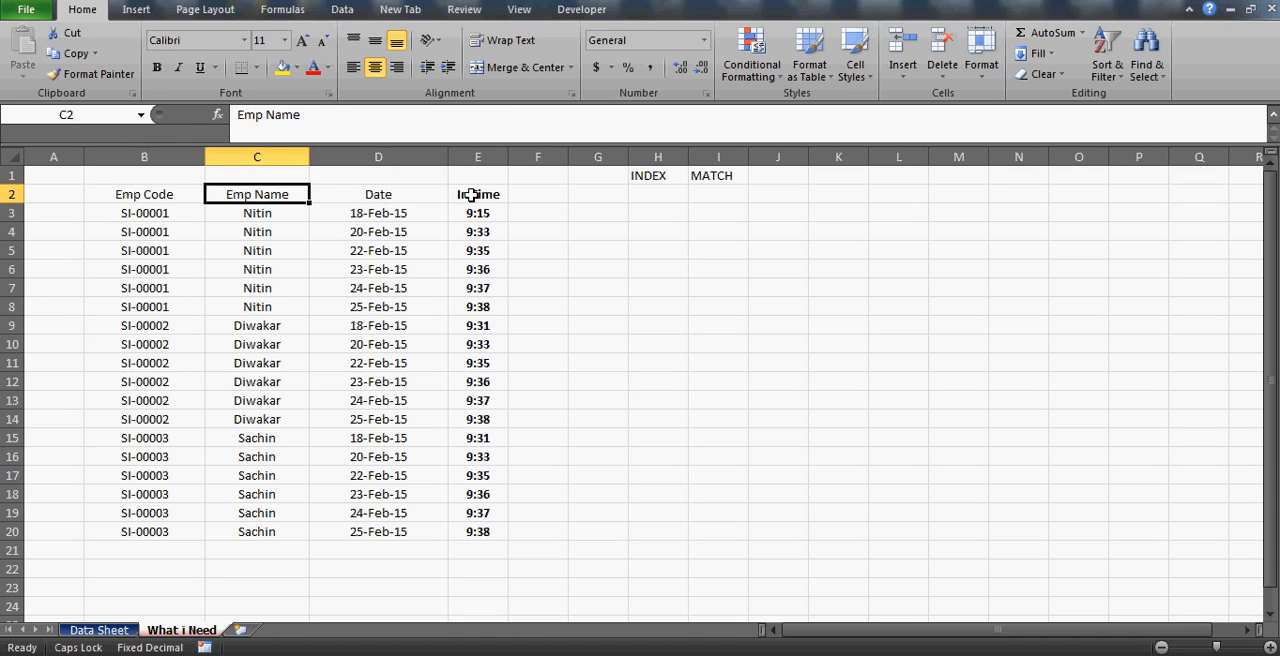
key("Right")
key("Down")
key("Down")
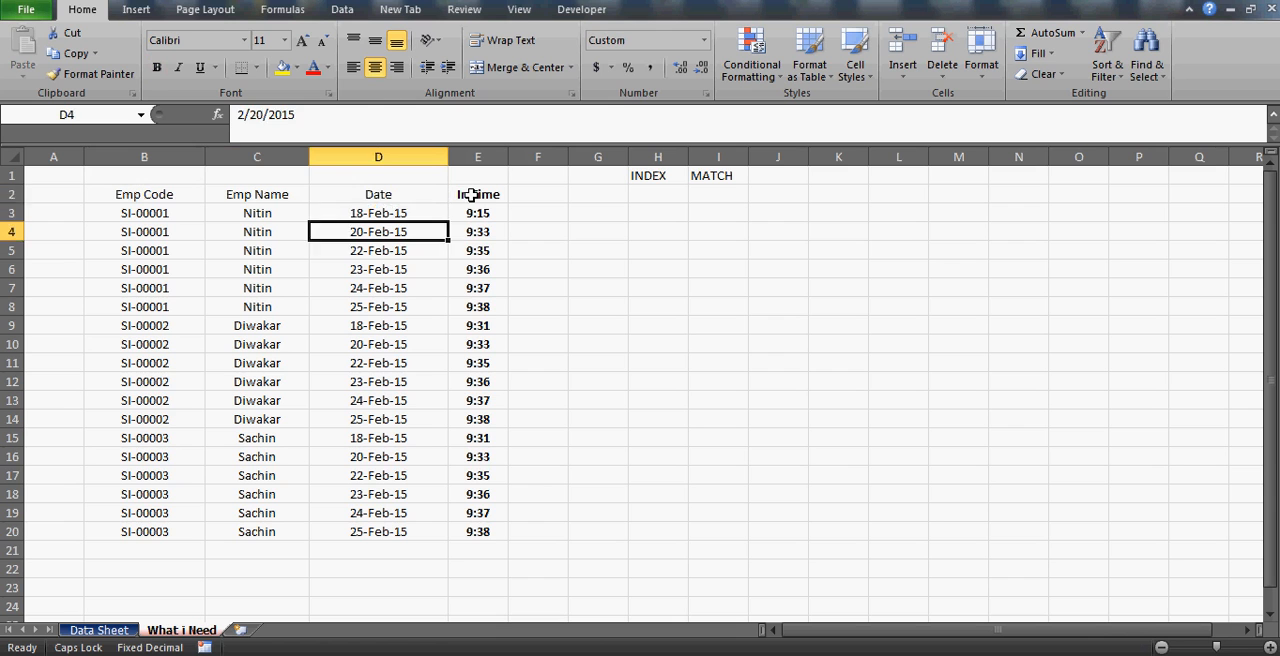
key("Up")
key("Left")
key("Right")
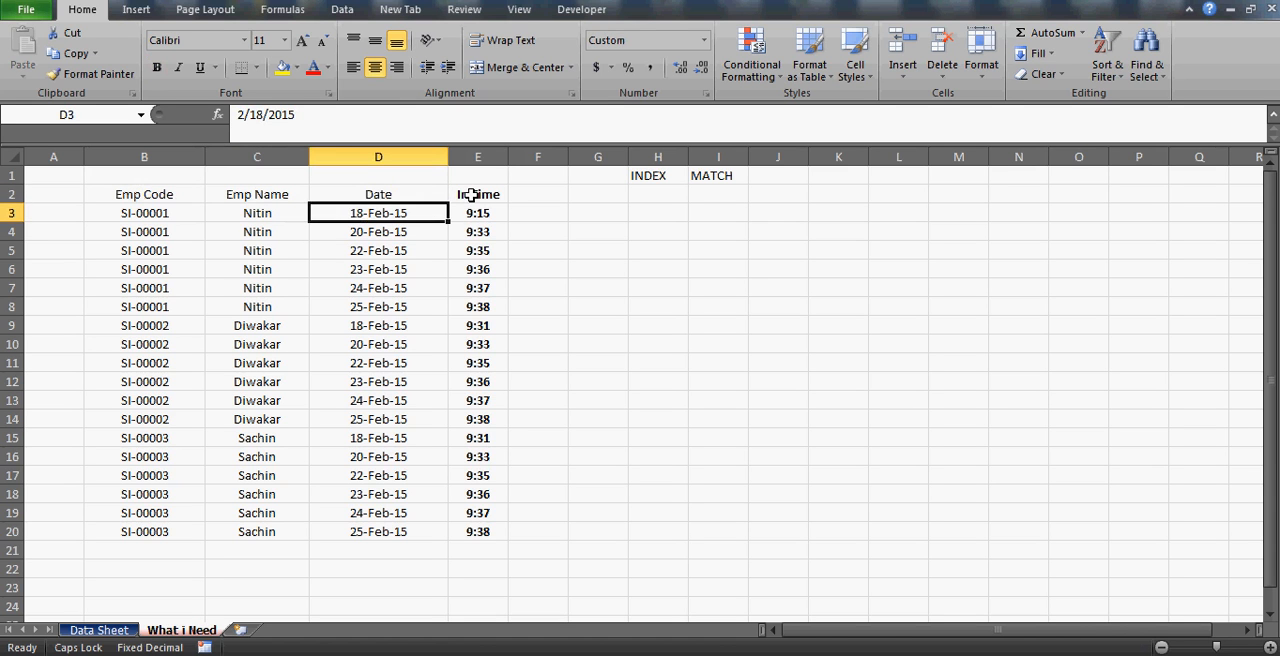
key("Down")
key("Down")
key("Down")
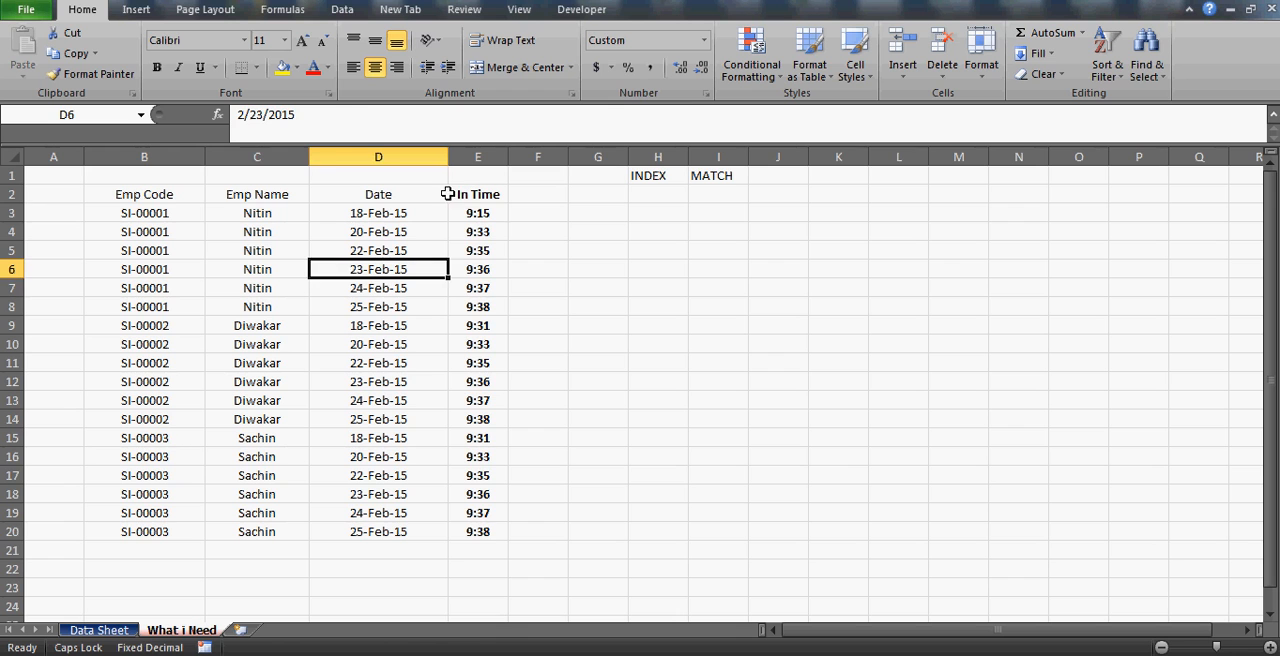
left_click(260, 214)
key("Down")
key("Up")
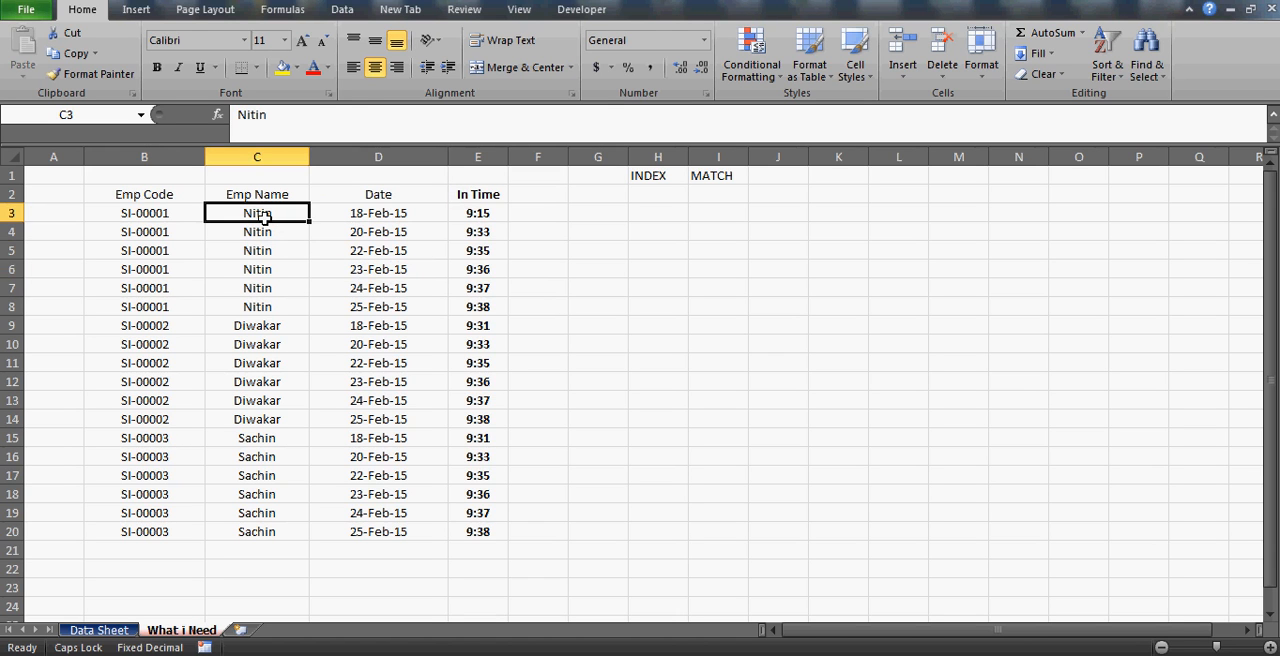
key("Left")
key("Right")
key("Right")
key("Right")
key("Left")
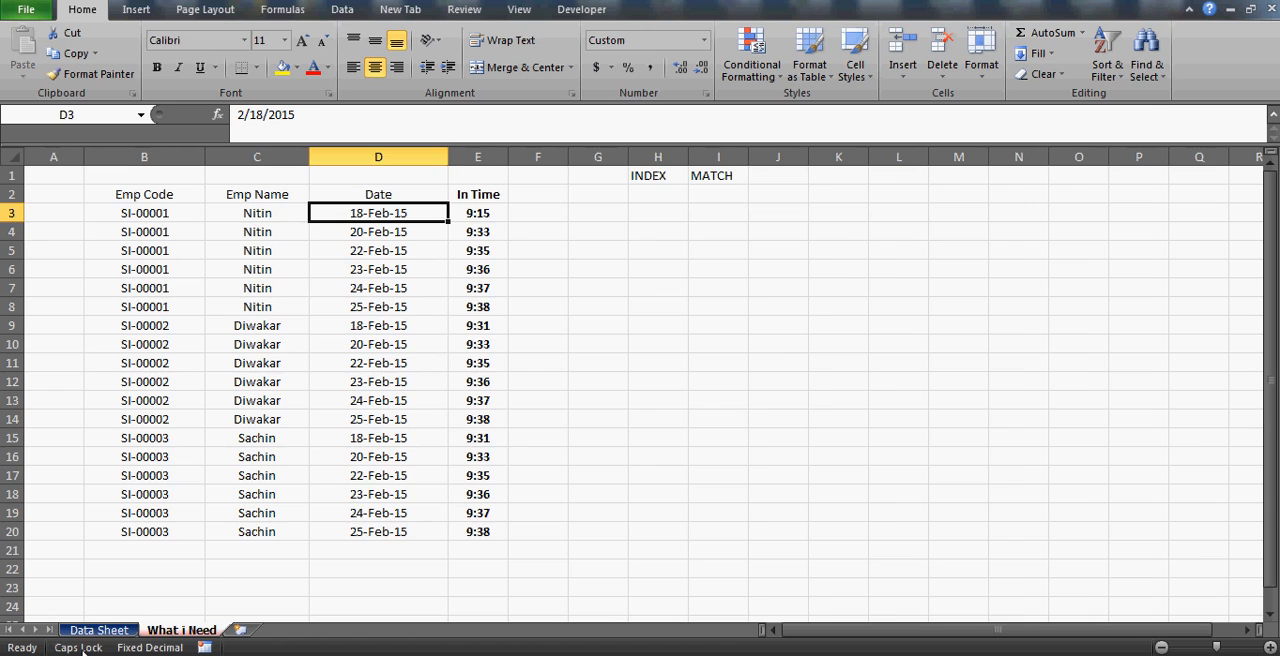
Look up the first employee's in time for 18-Feb-15 on the Data Sheet.
left_click(87, 630)
left_click(60, 214)
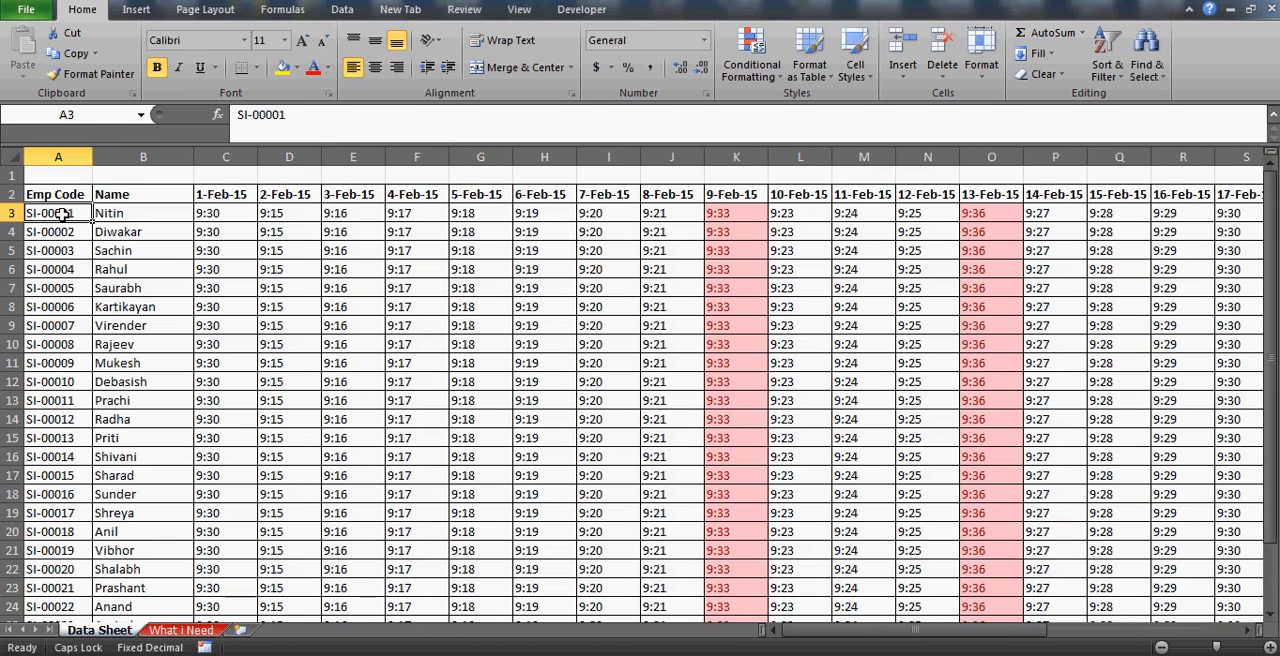
key("Right")
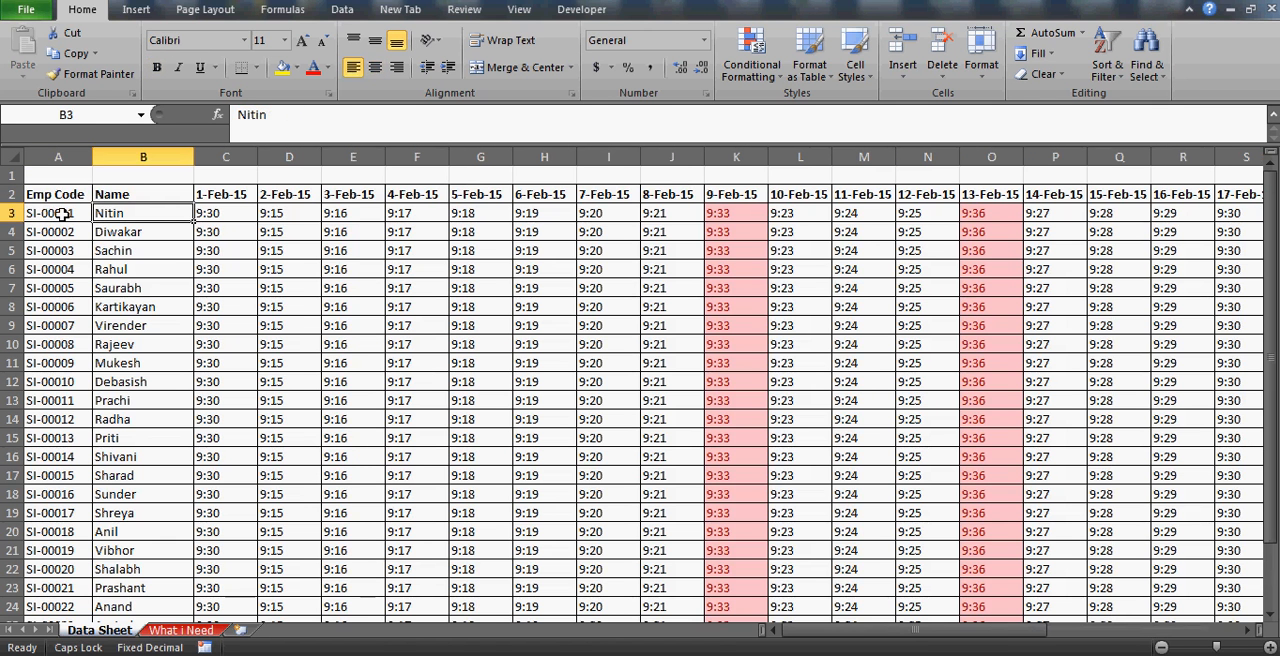
key("Left")
key("Right")
key("Left")
key("Right")
key("Right")
key("Right")
key("Right")
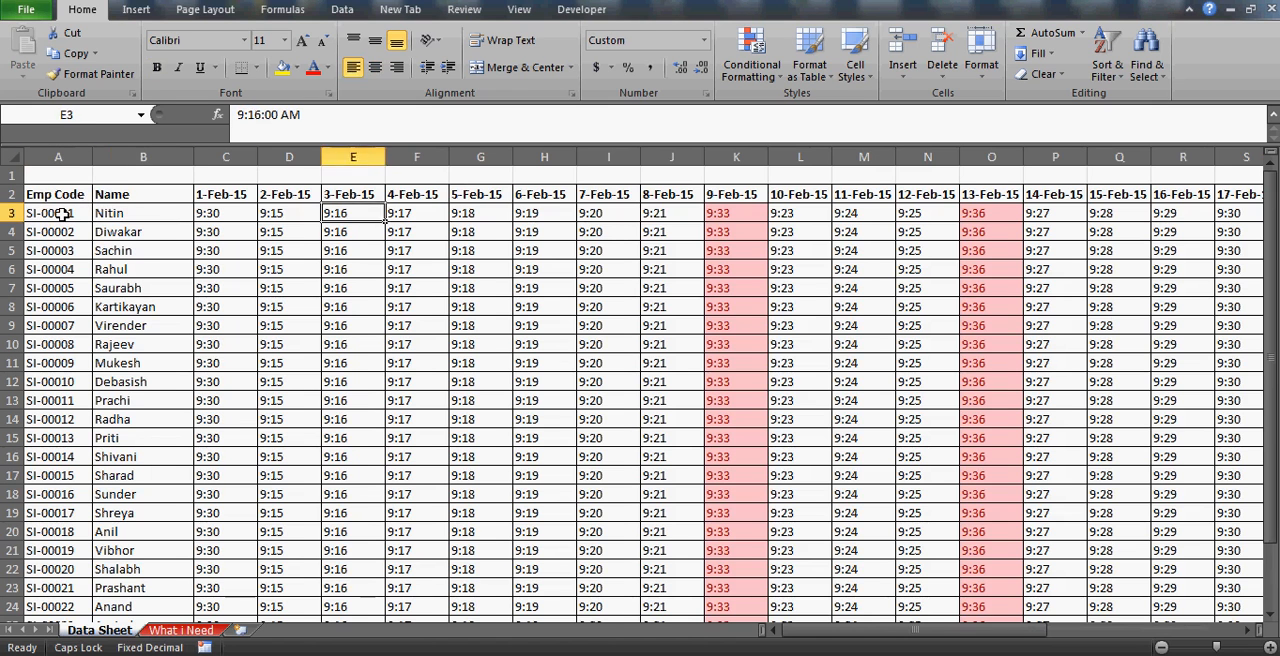
key("Right")
key("Right")
key("Right")
key("Right")
key("Right")
key("Right")
key("Right")
key("Right")
key("Right")
key("Right")
key("Right")
key("Right")
key("Right")
key("Right")
key("Right")
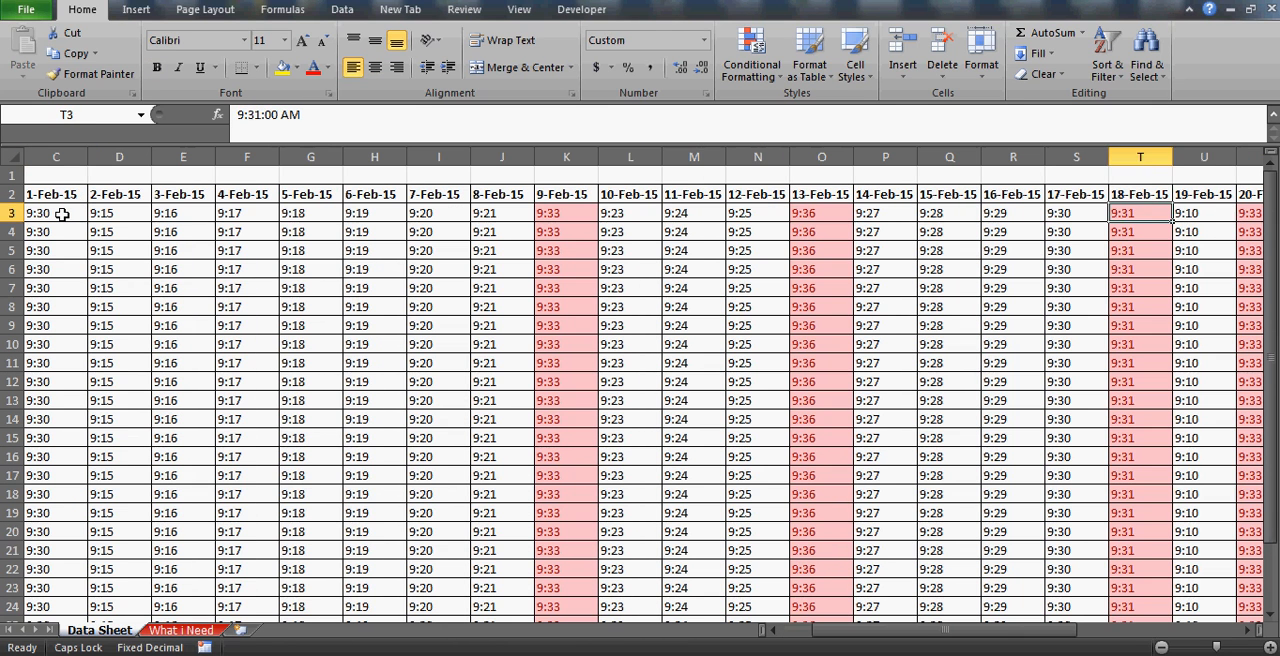
key("Right")
key("Left")
Set the first employee's 18-Feb-15 in time in E3 of the What i Need sheet to 9:31.
left_click(188, 630)
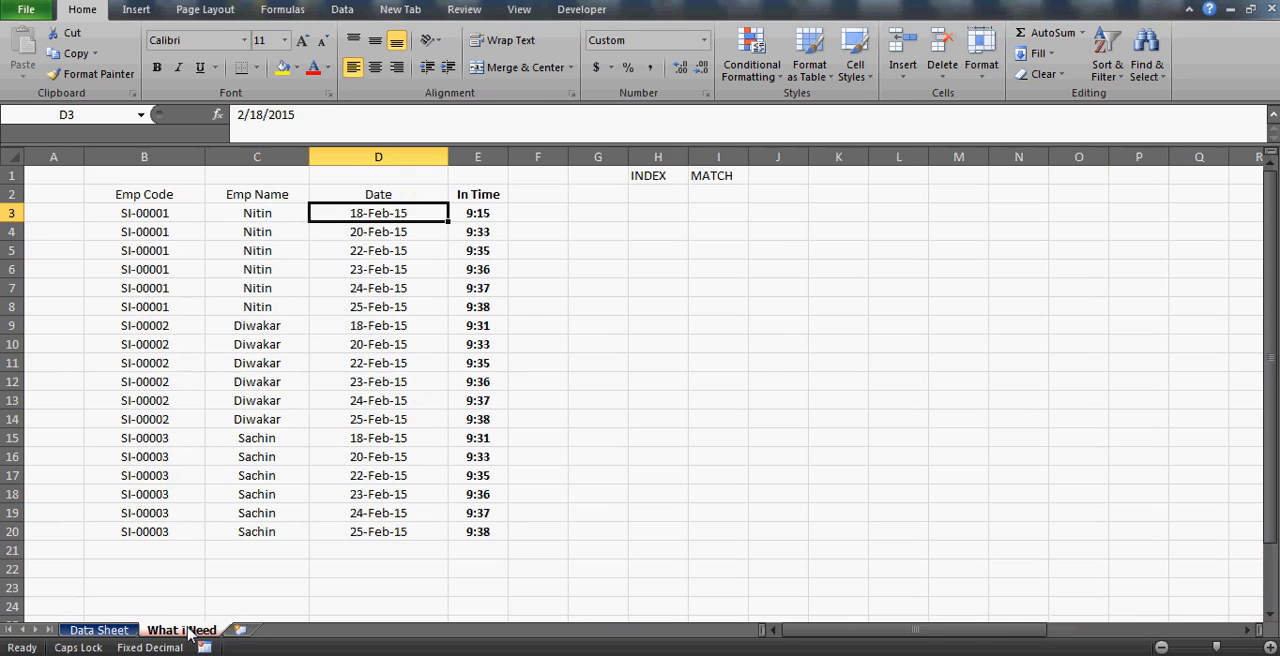
left_click(479, 211)
key("Right")
key("Left")
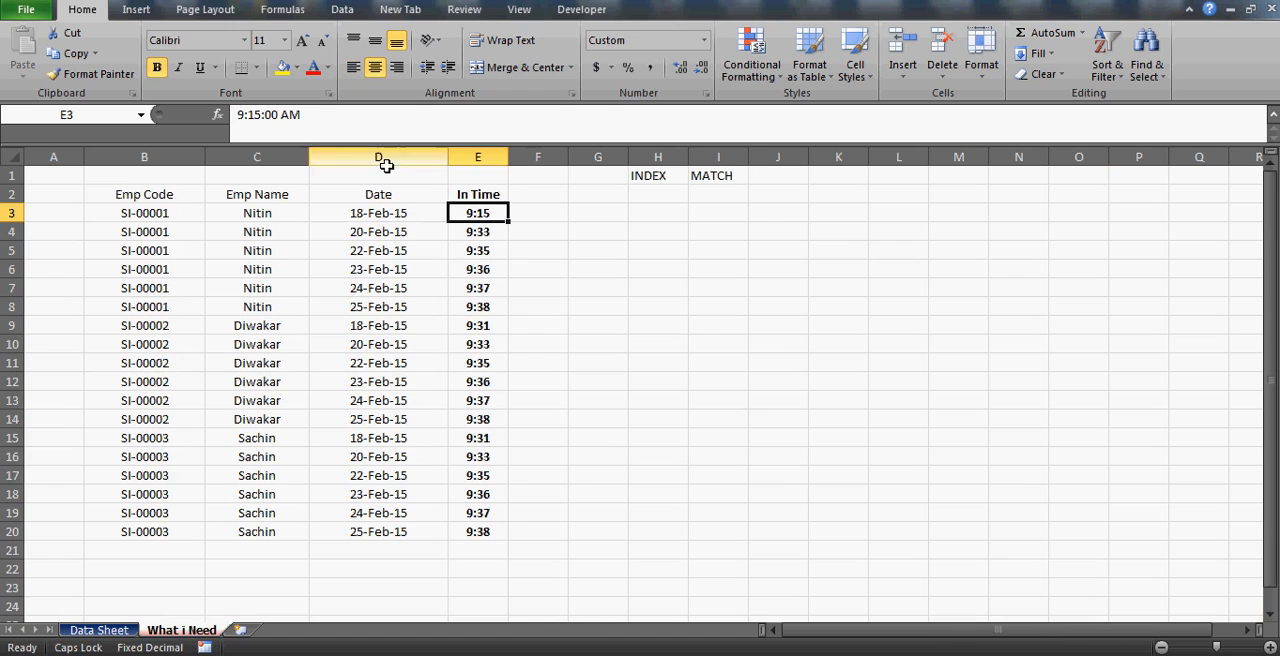
left_click(260, 113)
key("BackSpace")
key("BackSpace")
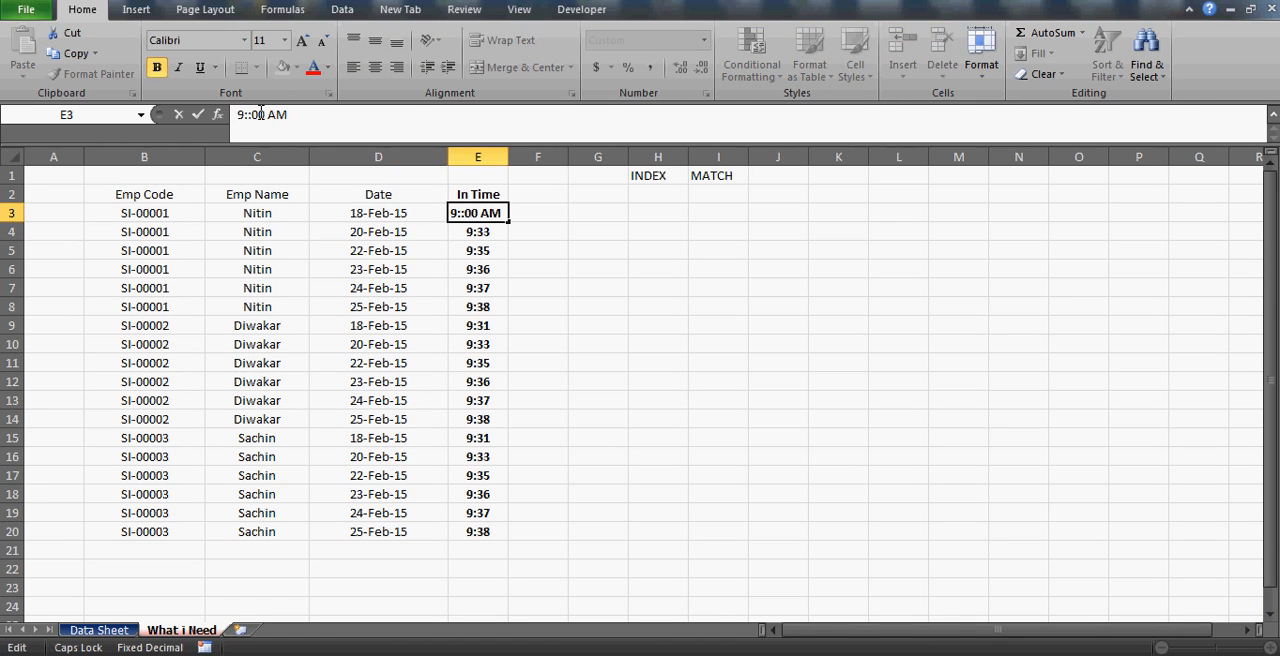
type("31")
key("Return")
key("Up")
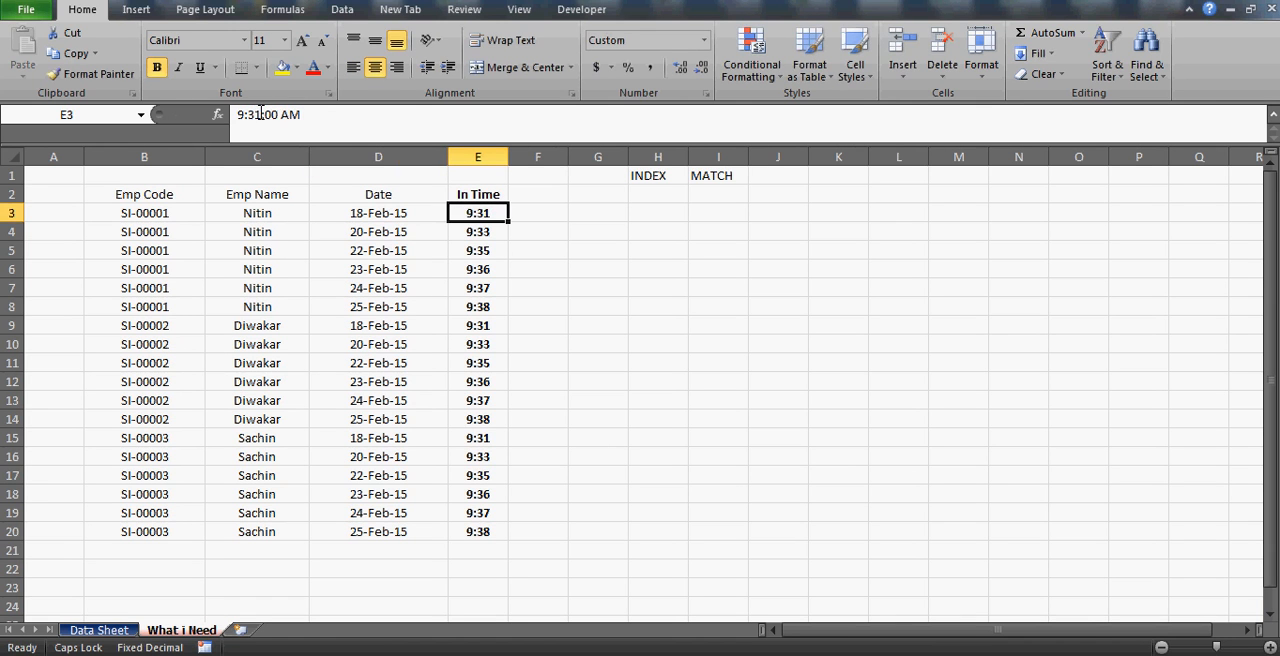
key("Right")
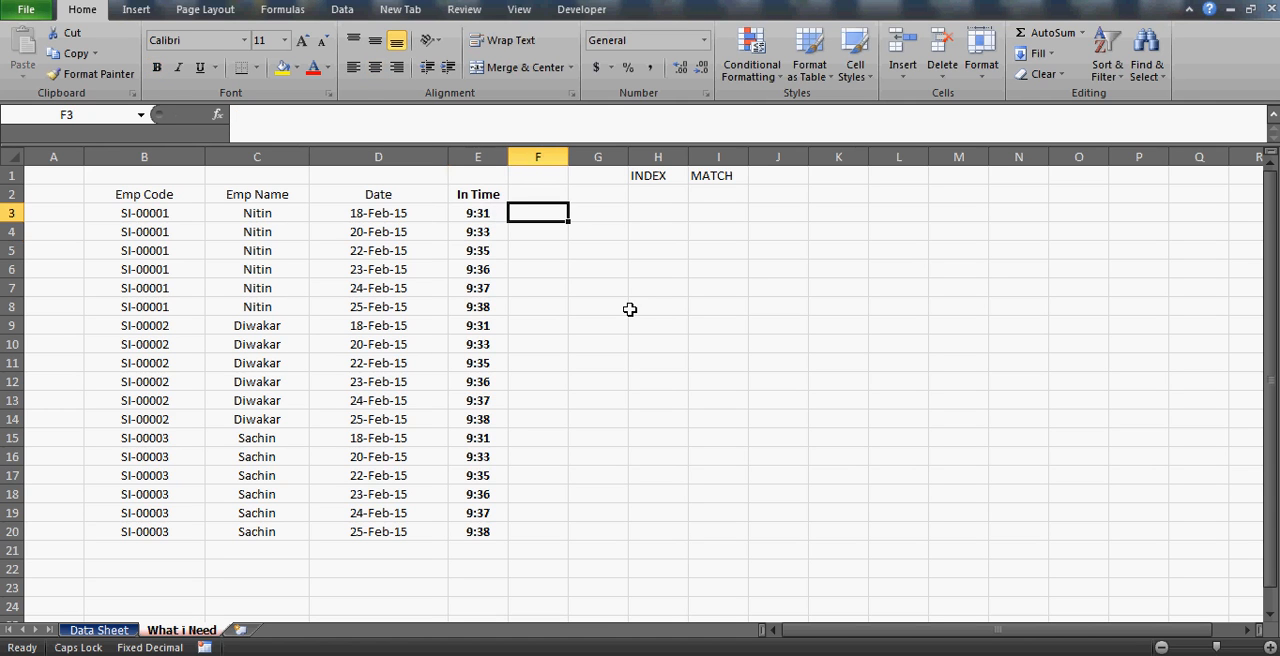
Check the header fields in row 2 and the first employee's name on the What i Need sheet.
key("Left")
key("Up")
key("Left")
key("Left")
key("Left")
key("Right")
key("Right")
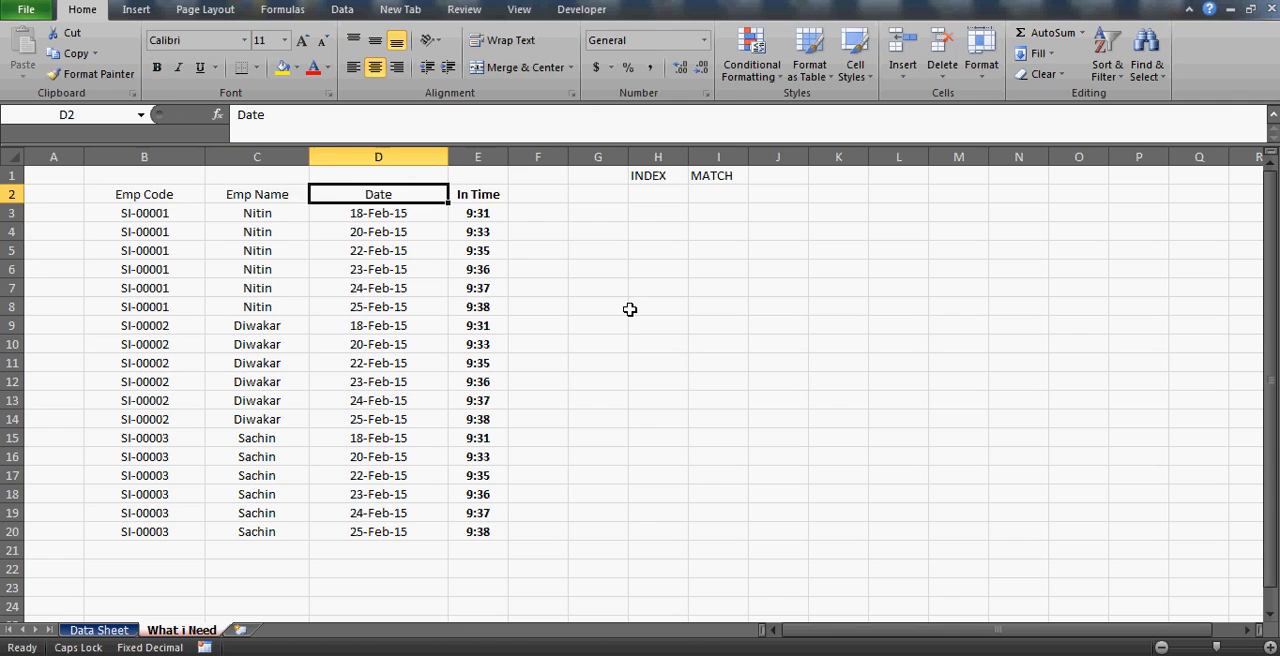
left_click(259, 214)
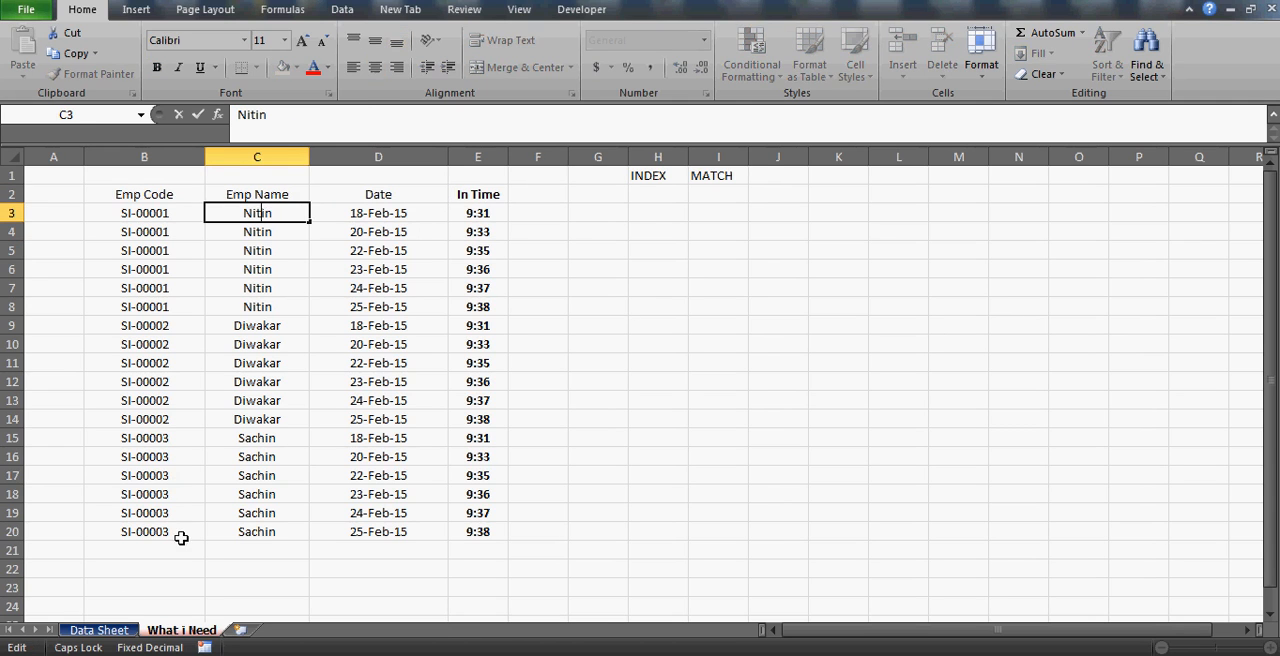
Examine the employee names in B2:B28 on the Data Sheet.
left_click(108, 629)
left_click(74, 356)
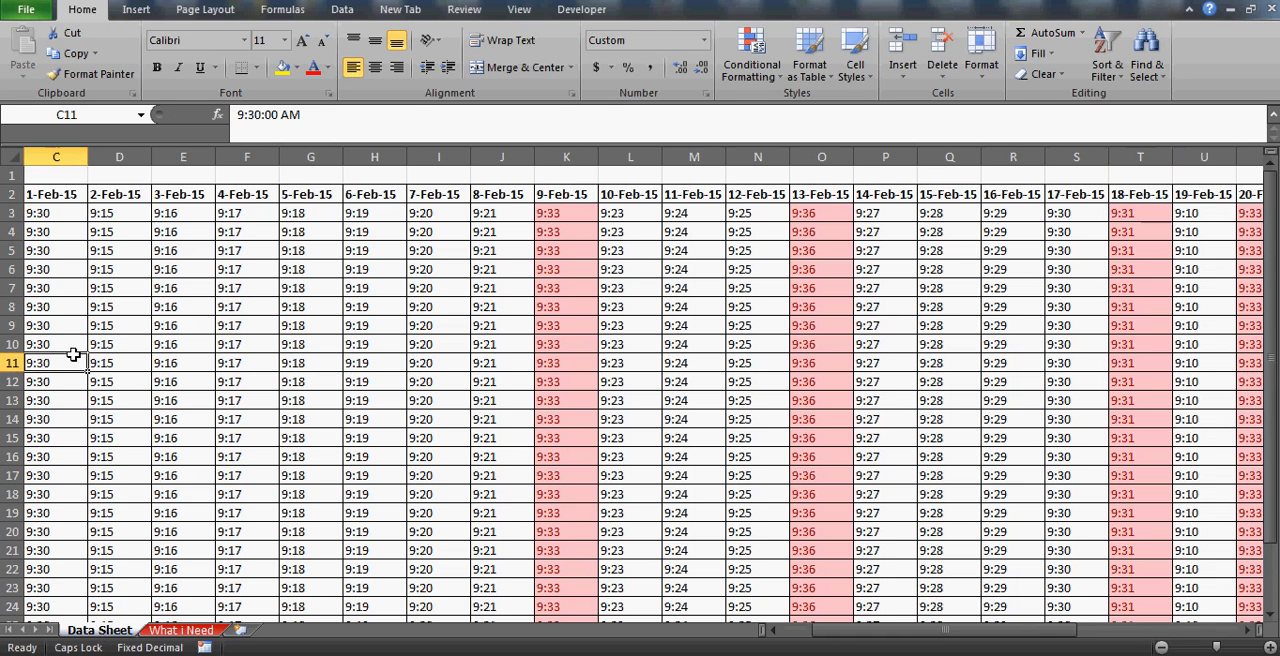
key("Home")
key("Up")
key("Up")
key("Right")
key("Right")
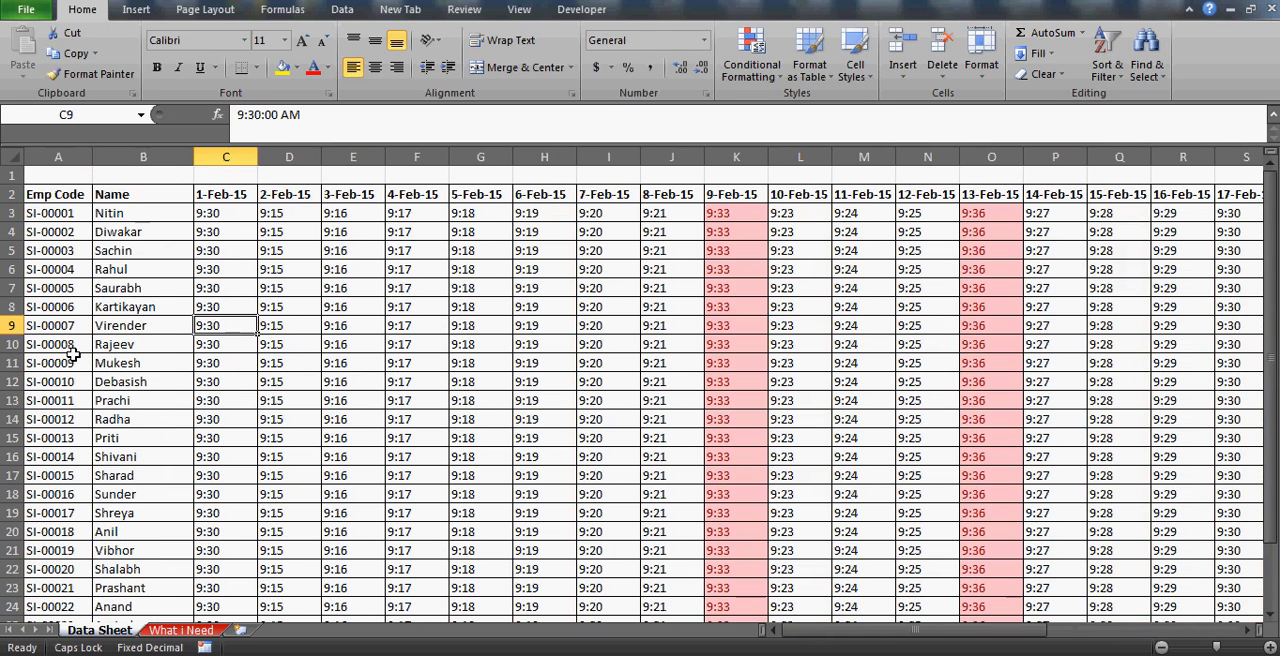
key("Up")
key("Up")
key("Up")
key("Up")
key("Left")
key("Up")
key("Up")
key("Up")
key("ctrl+shift+Down")
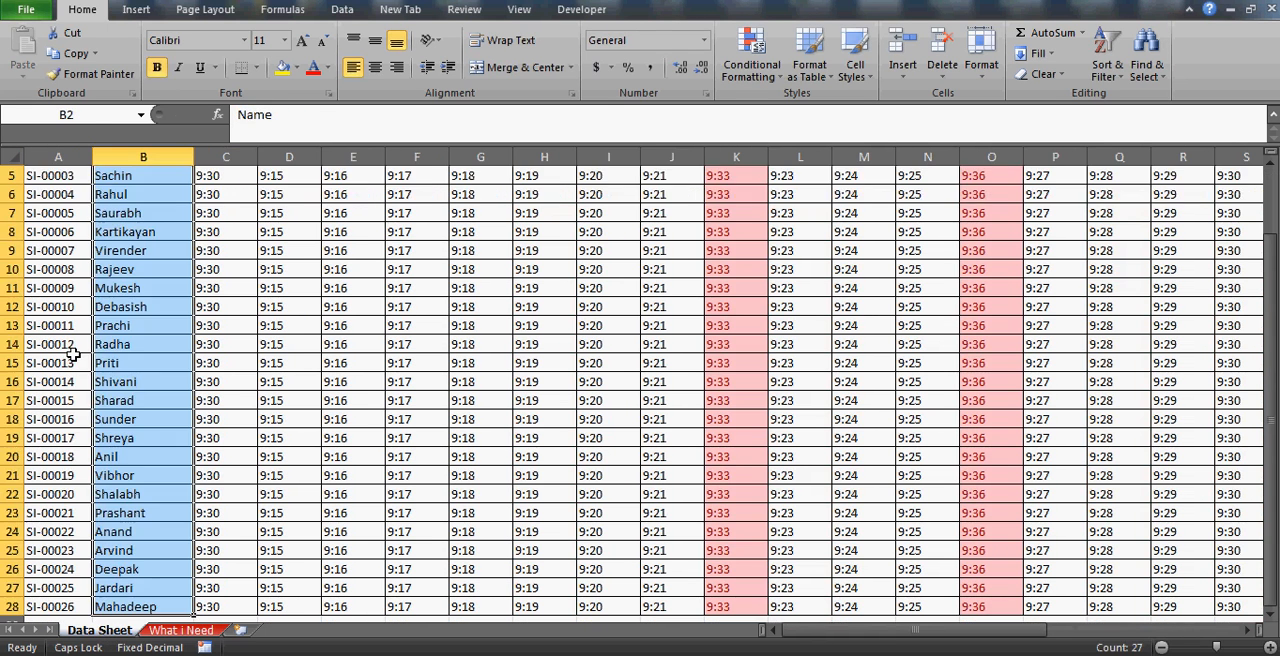
left_click(137, 306)
key("ctrl+Up")
key("ctrl+Up")
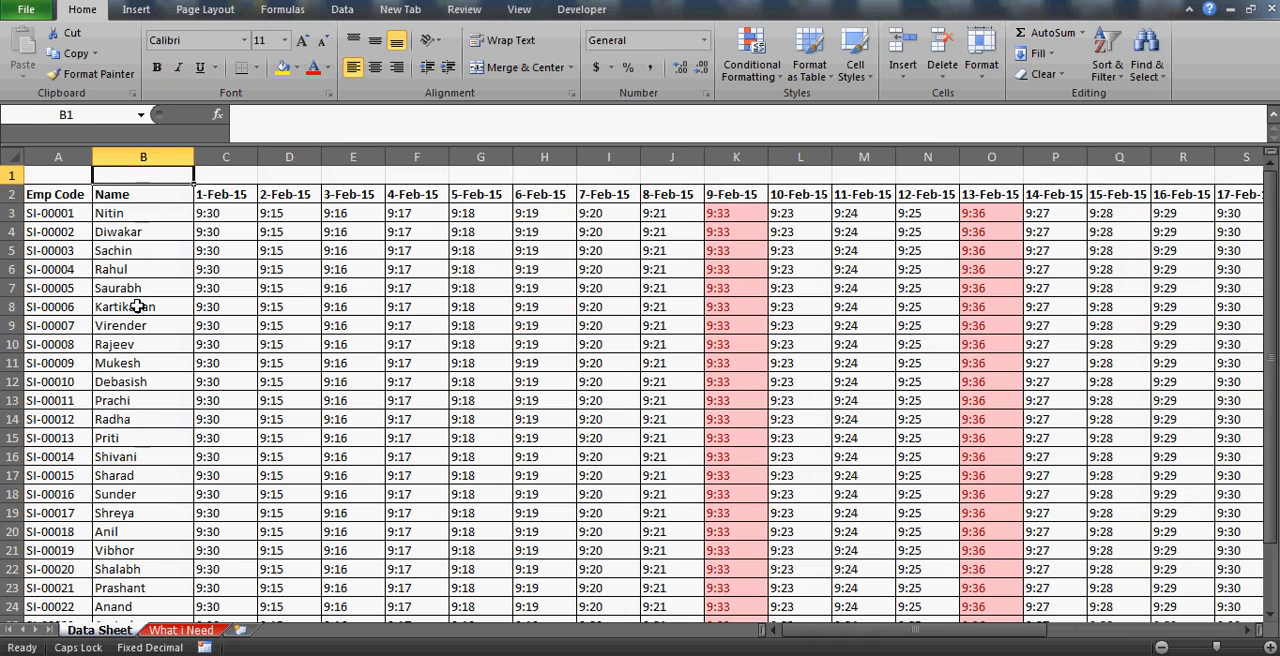
key("Down")
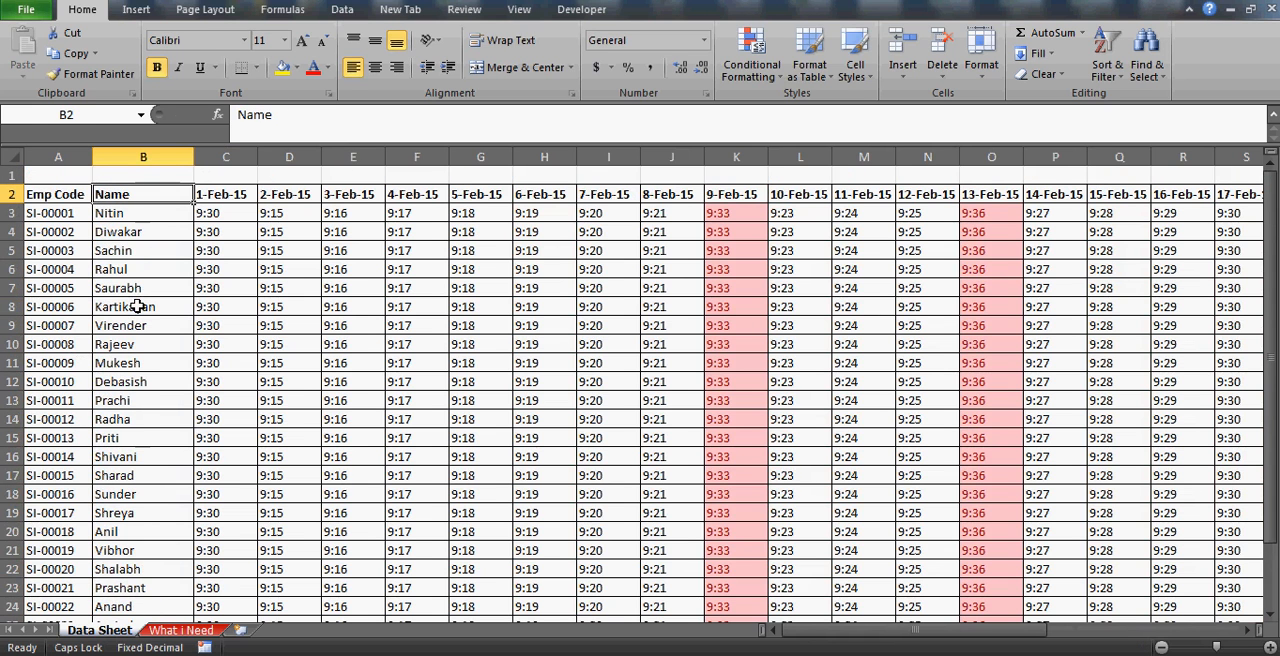
Review the dates requested for the first employee in the Date column of the What i Need sheet.
left_click(183, 631)
left_click(397, 214)
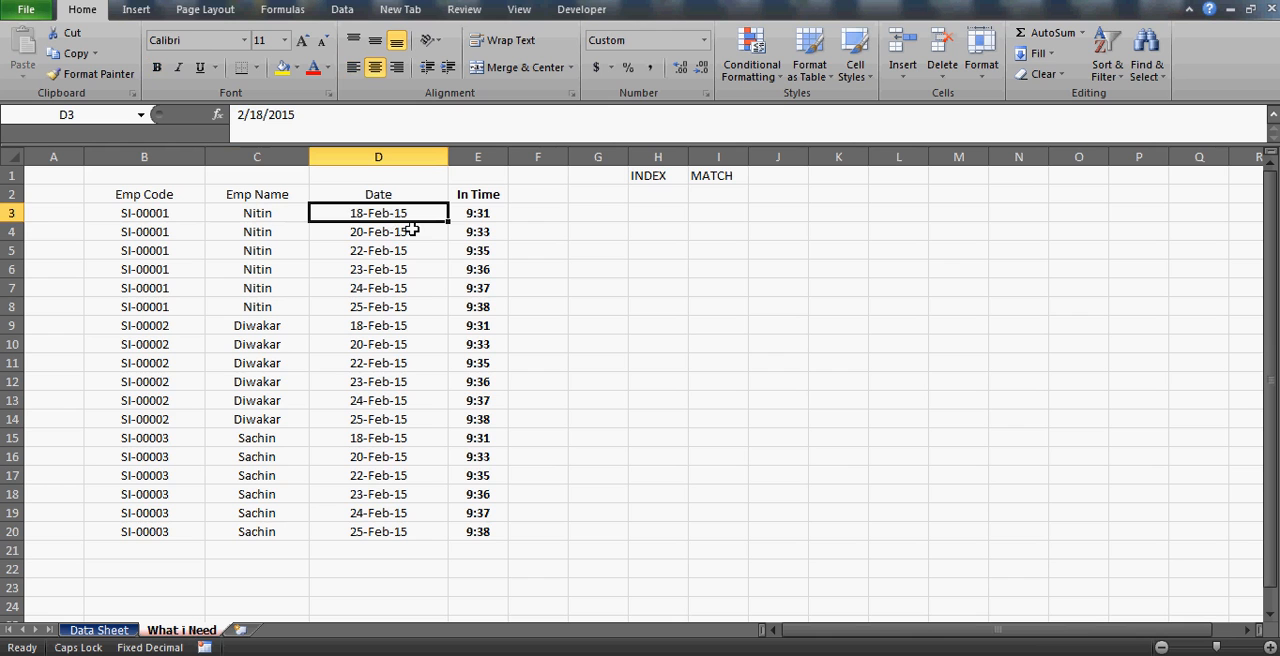
key("Down")
key("Down")
key("Down")
key("Up")
key("Up")
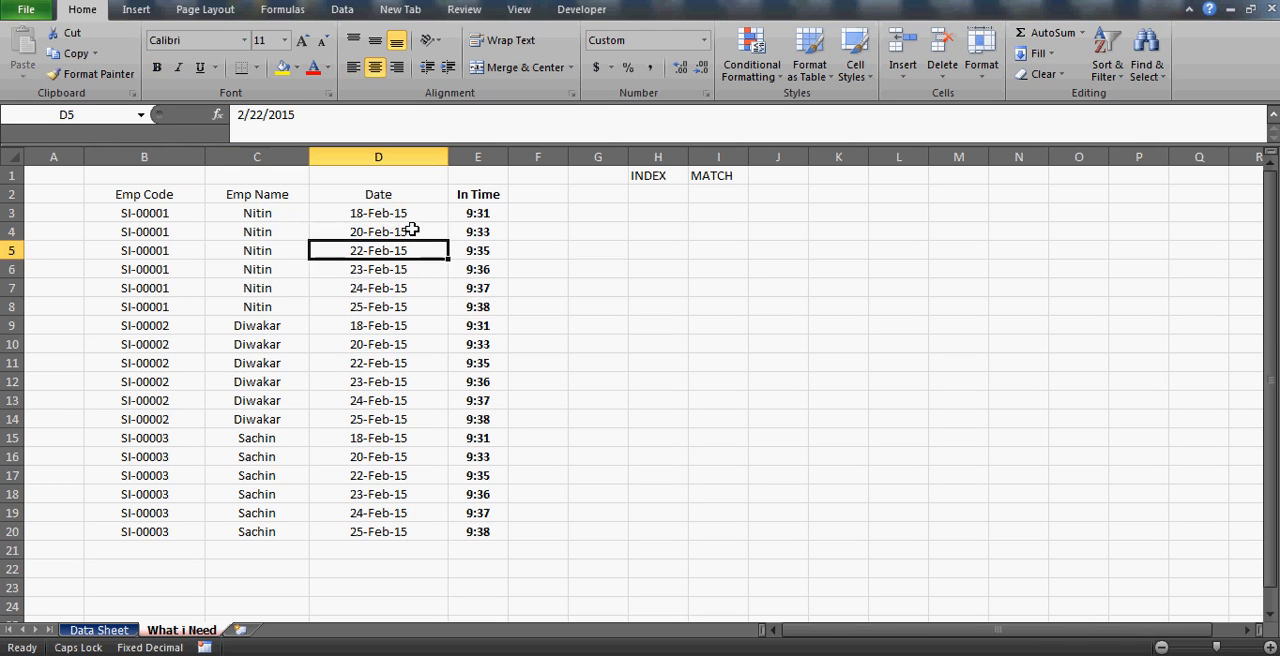
key("Down")
key("Down")
key("Down")
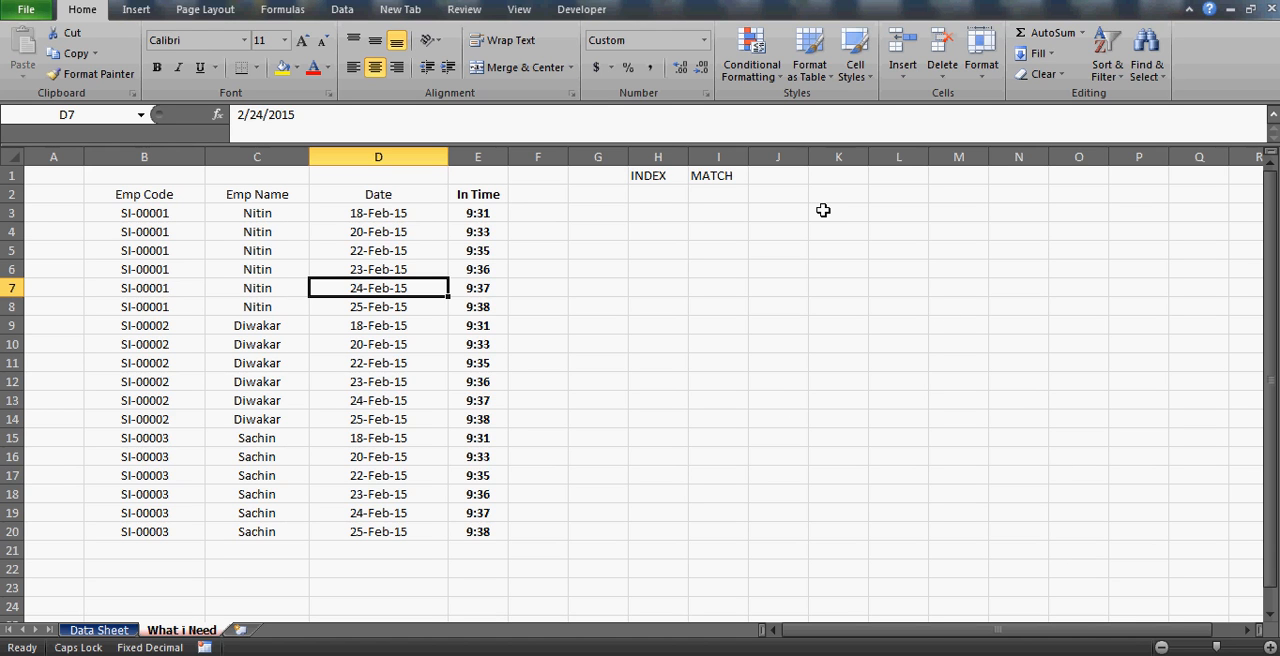
Narrow the Emp Code column on the What i Need sheet to fit its contents.
left_click(751, 220)
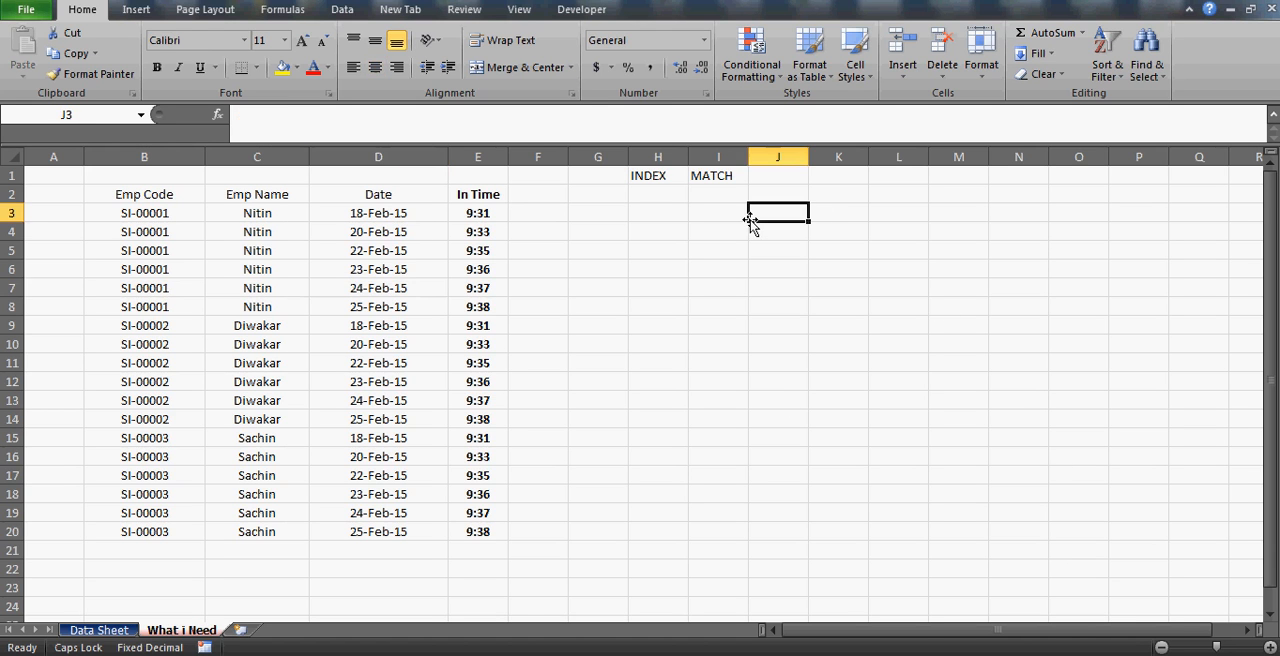
left_click(543, 212)
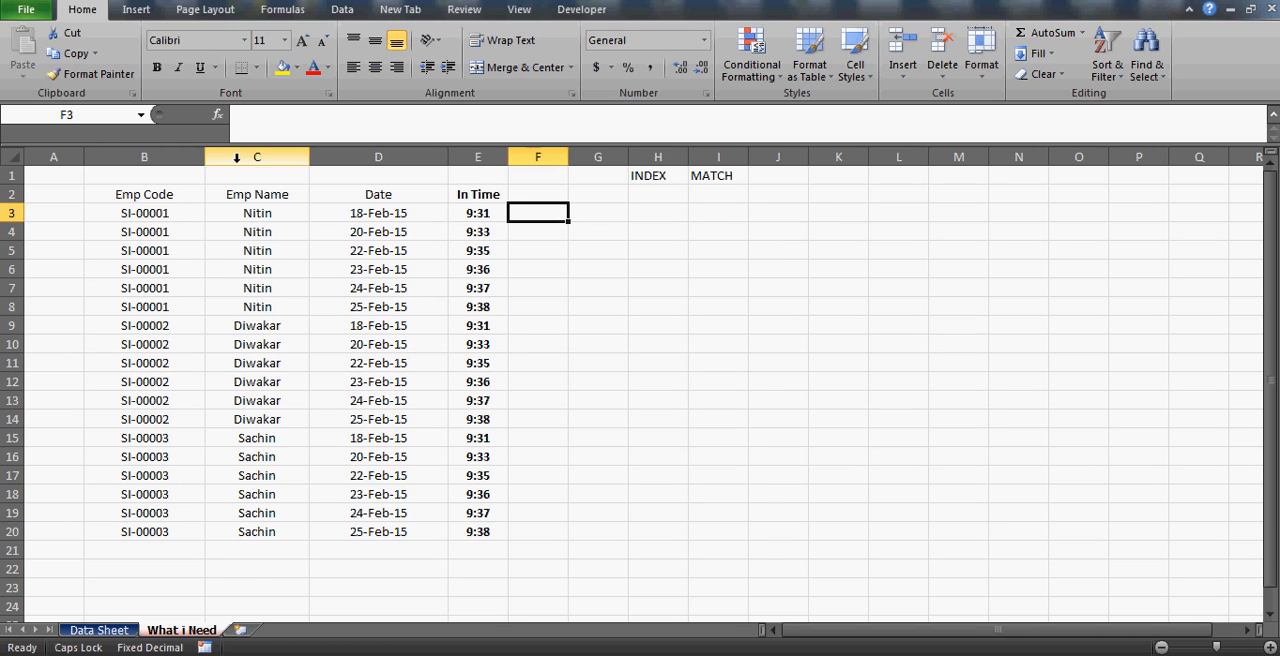
left_click_drag(205, 157, 148, 157)
Check which arguments the INDEX function requires by starting a formula in K3, without keeping it.
left_click(804, 209)
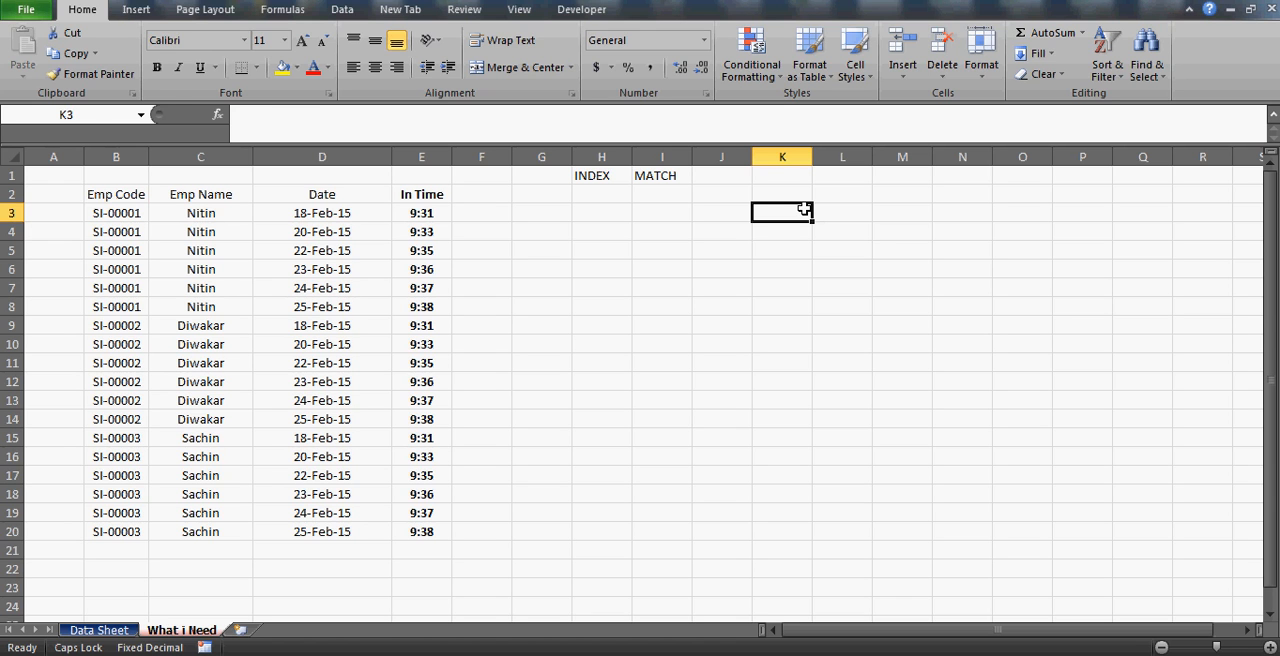
type("=INDEX(")
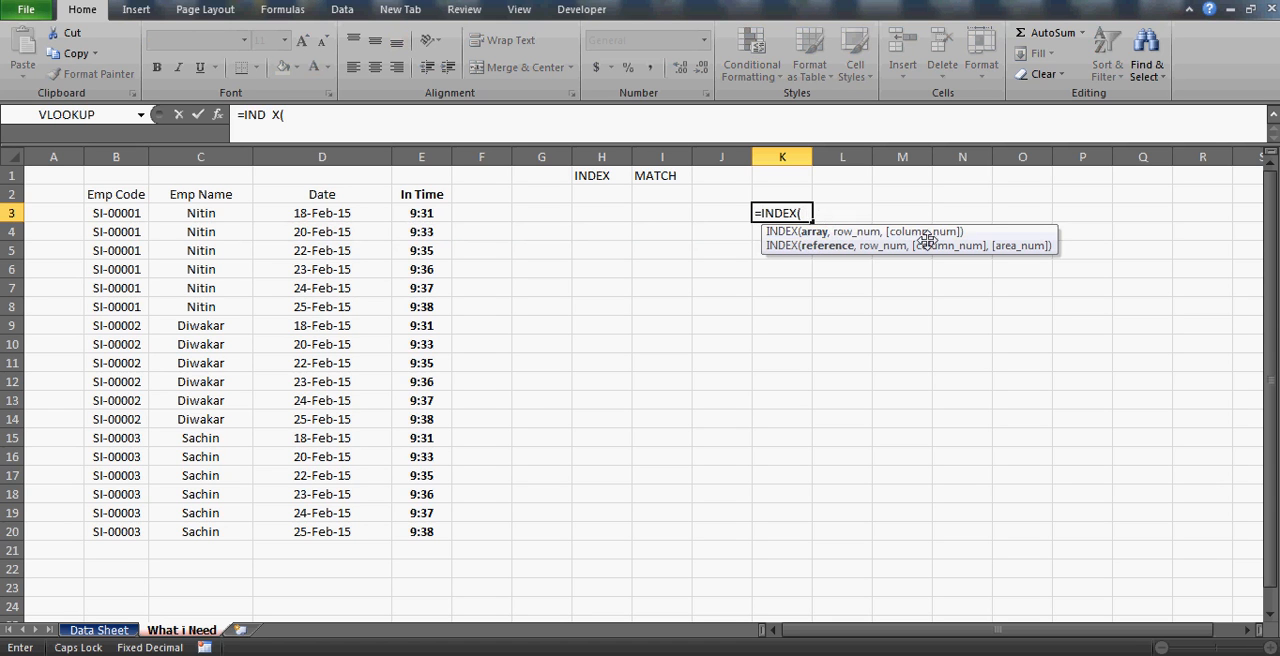
key("Escape")
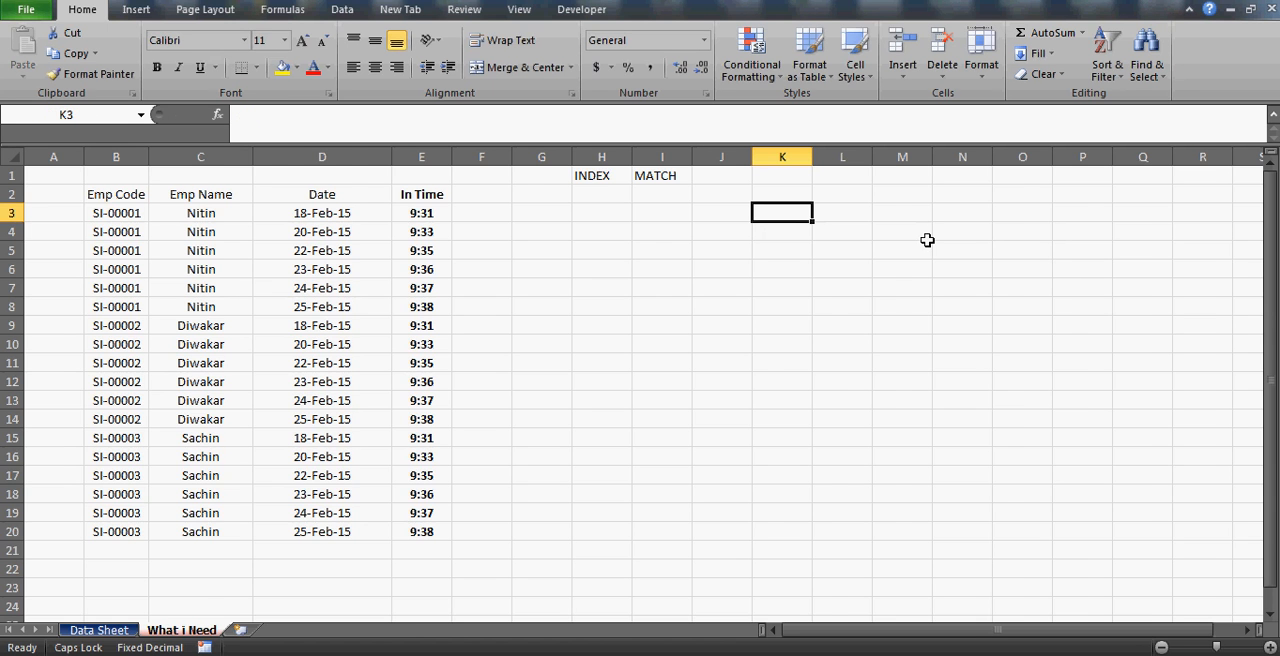
Examine the full extent of the attendance table, A2:AE28, on the Data Sheet.
left_click(100, 630)
left_click(102, 458)
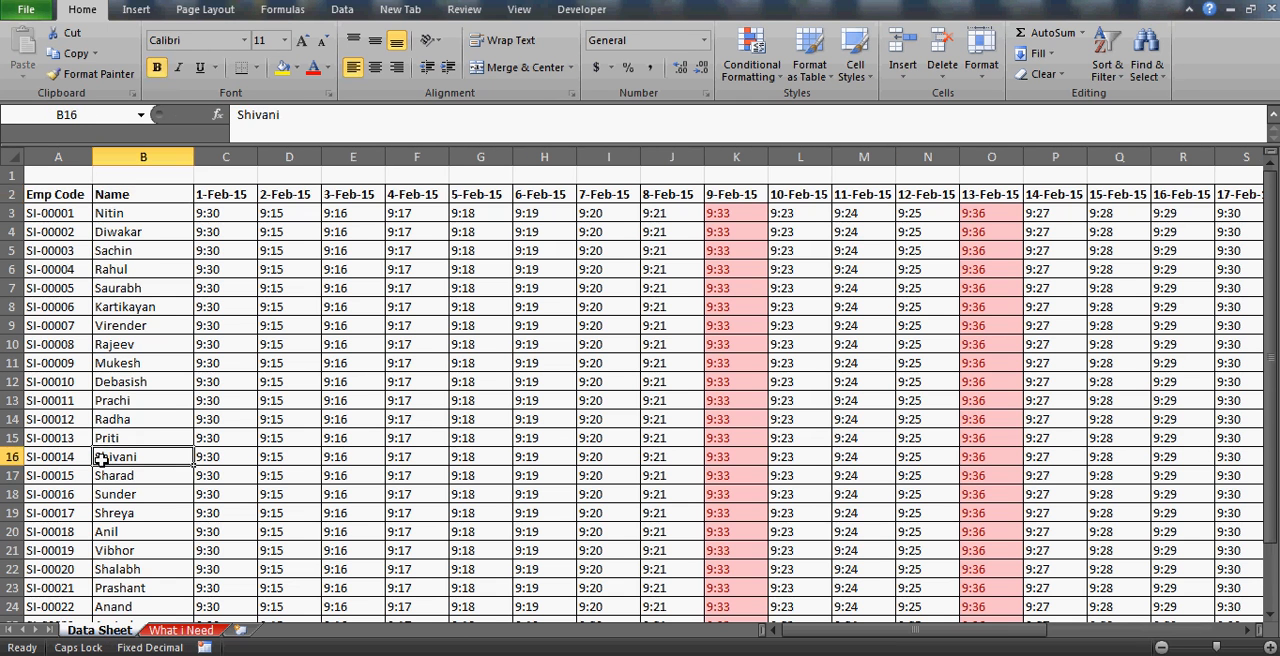
key("Left")
key("ctrl+Up")
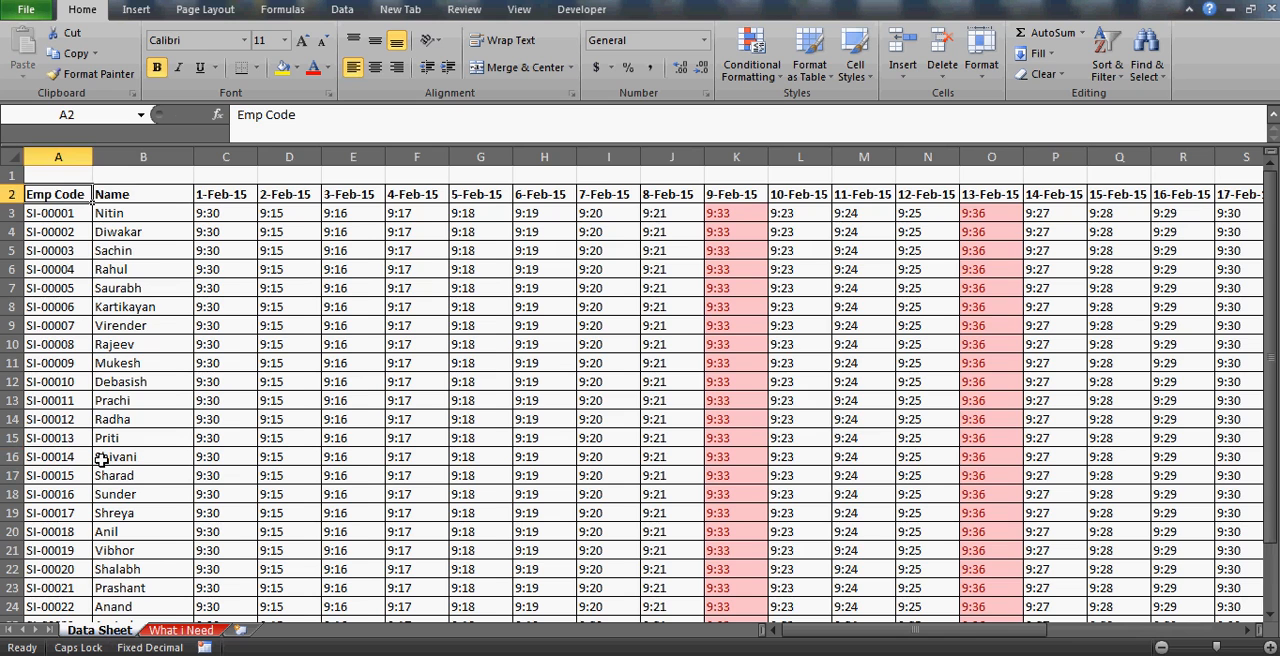
key("ctrl+shift+Right")
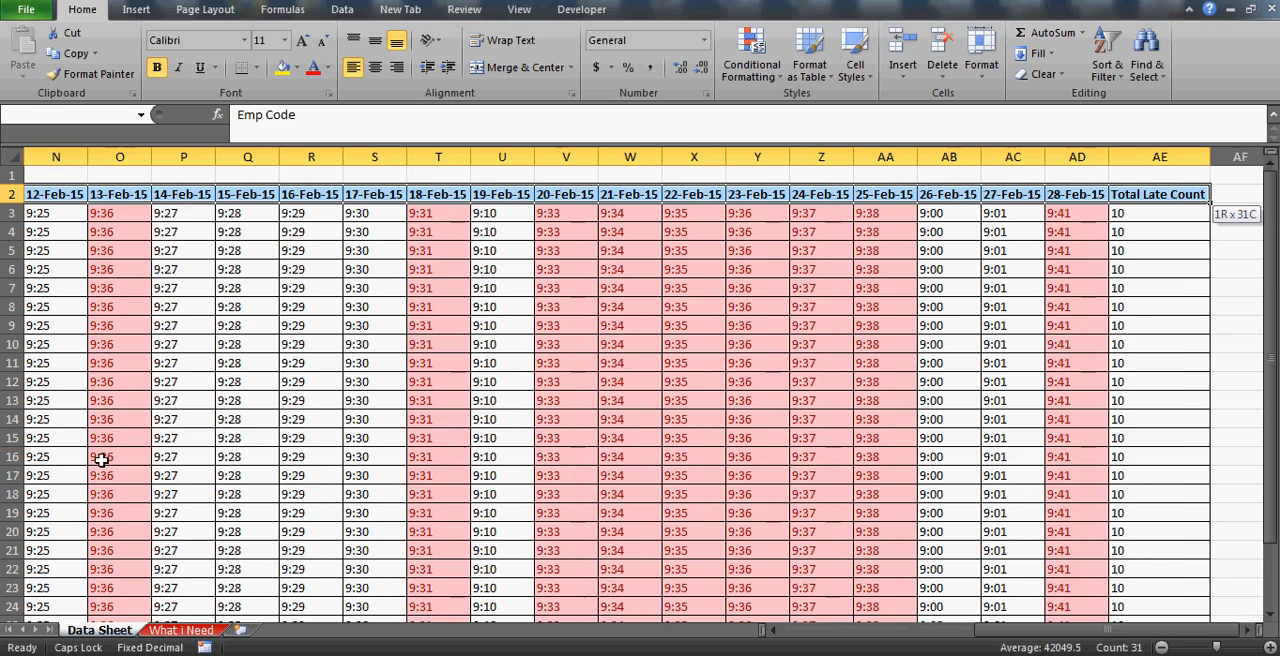
key("ctrl+shift+Down")
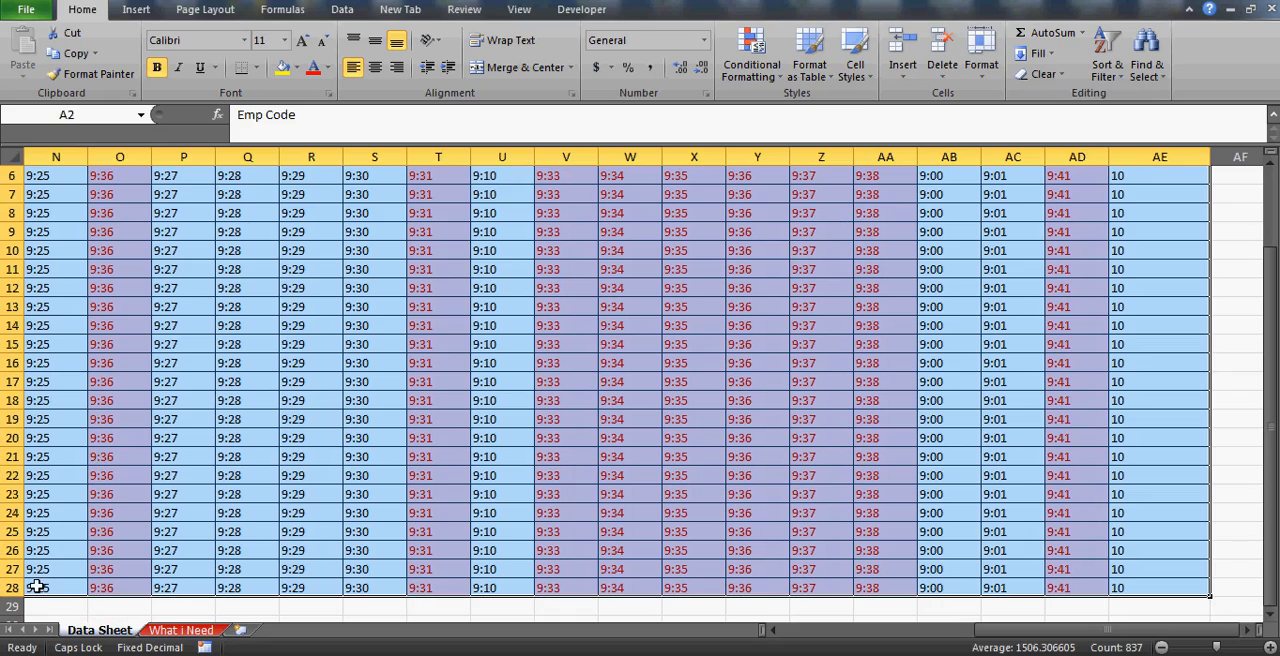
left_click(36, 587)
key("ctrl+Up")
key("Left")
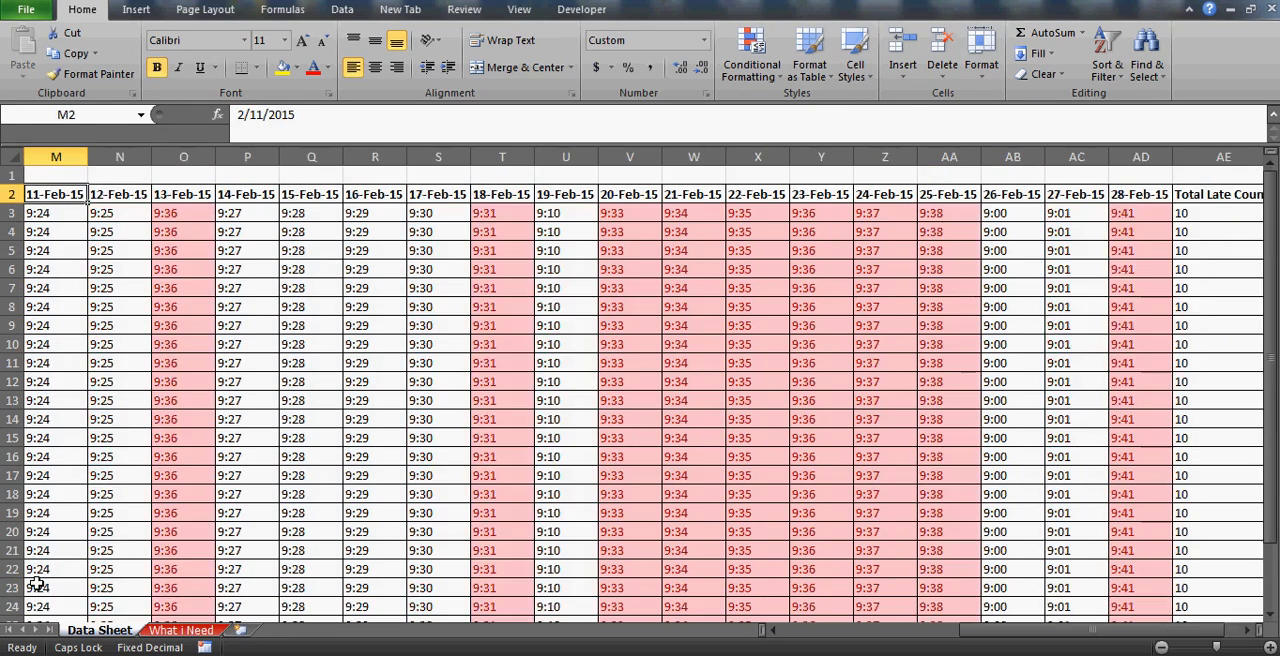
key("Left")
key("Left")
key("Left")
key("Left")
key("Left")
key("Left")
key("Left")
key("Left")
key("Left")
key("Left")
key("Left")
key("Left")
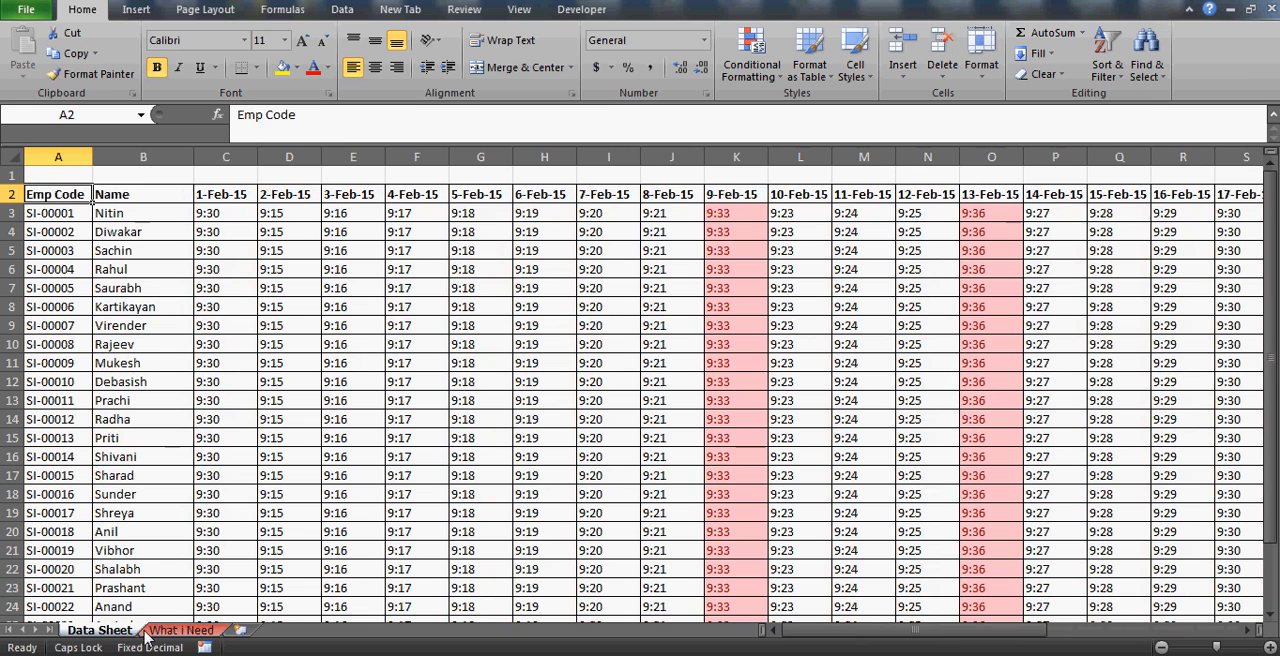
Trace the intersection of the first employee's row and the 3-Feb-15 column, and return to the What i Need sheet.
key("Right")
key("Down")
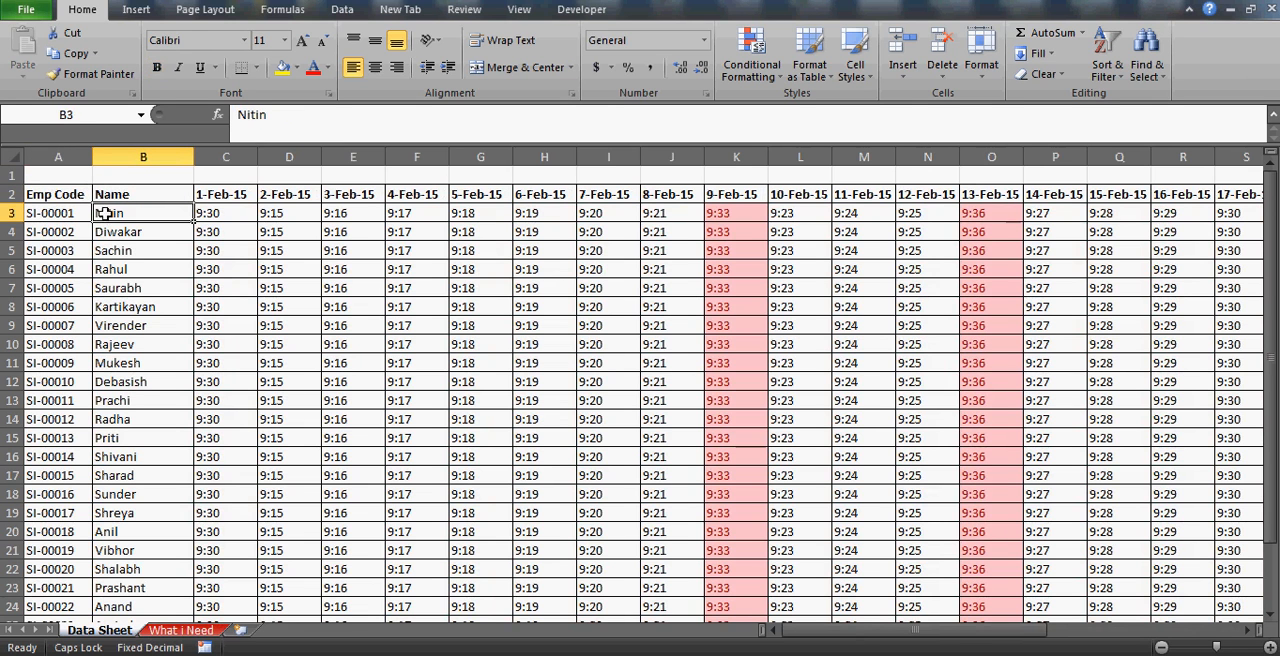
left_click(8, 213)
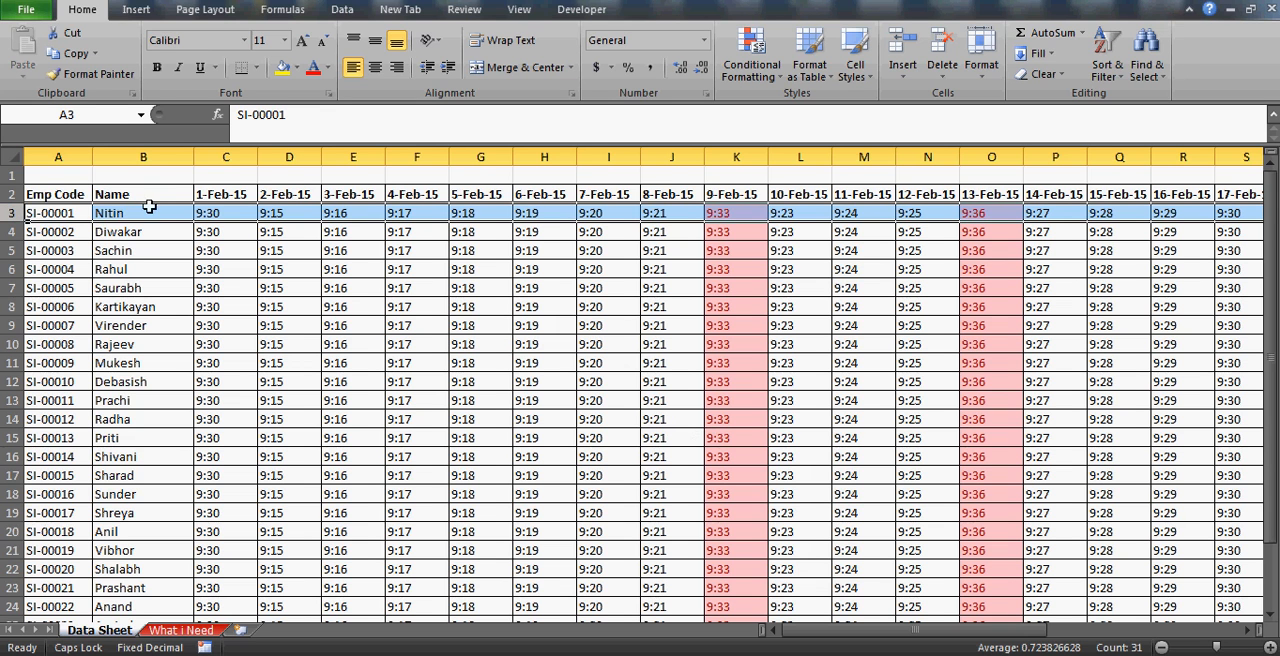
left_click(358, 152, "ctrl")
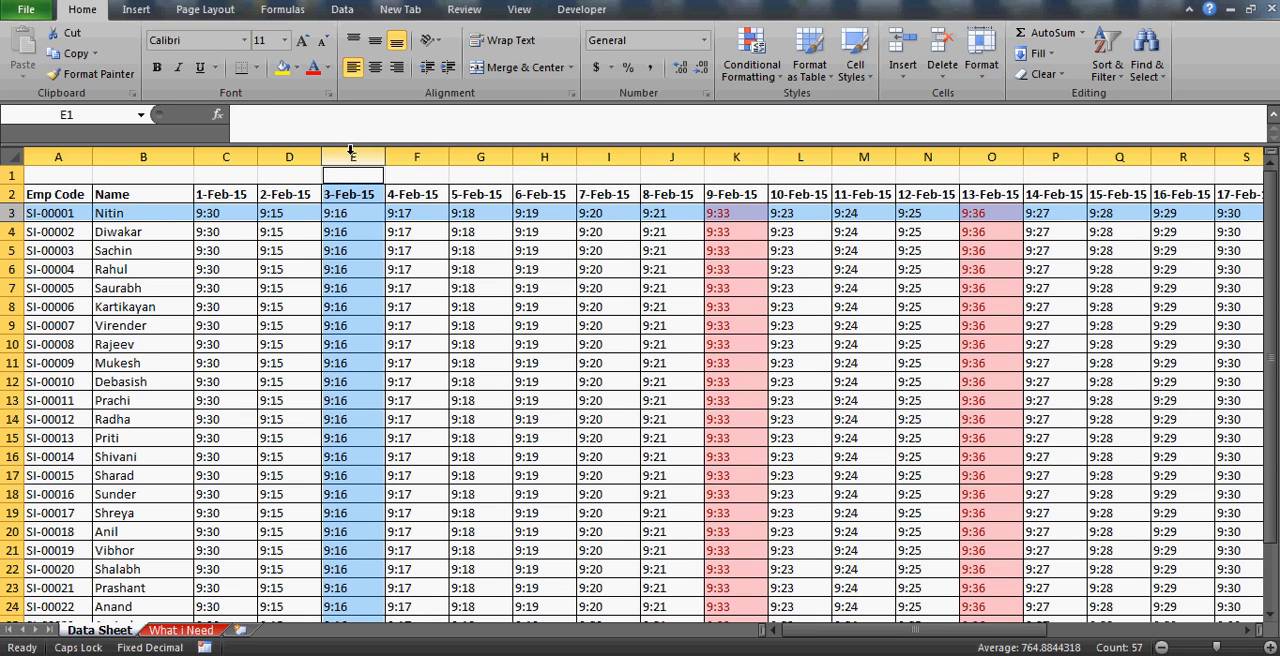
left_click(358, 215)
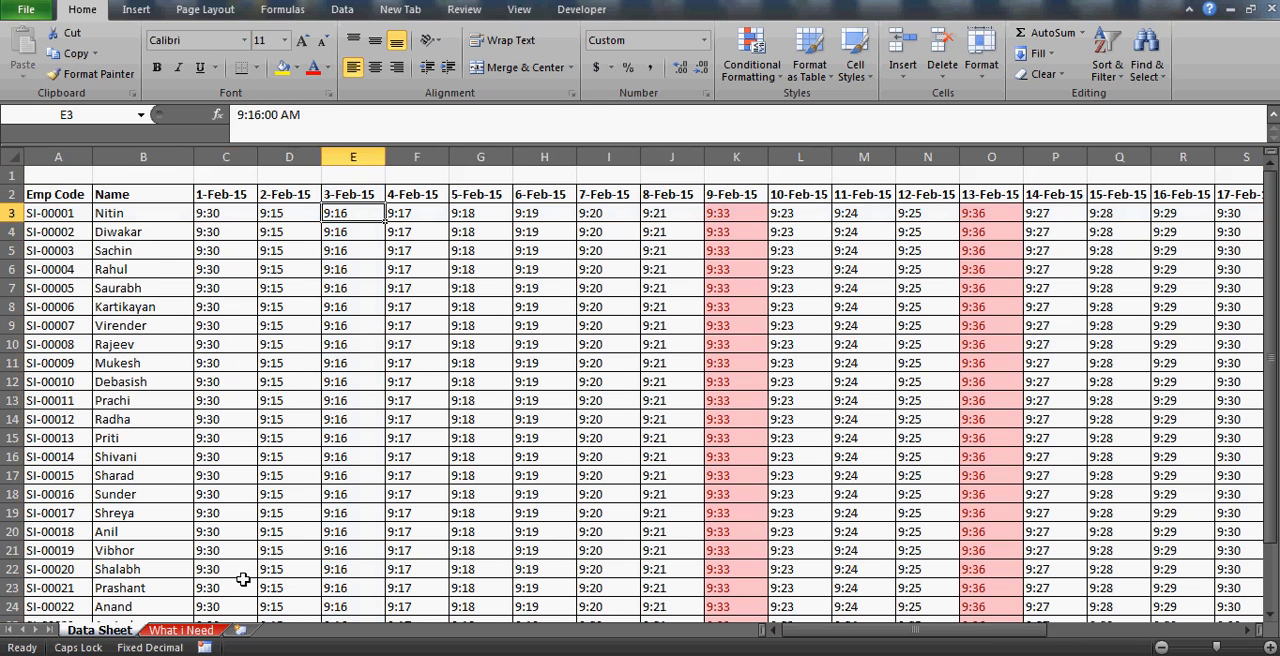
left_click(190, 630)
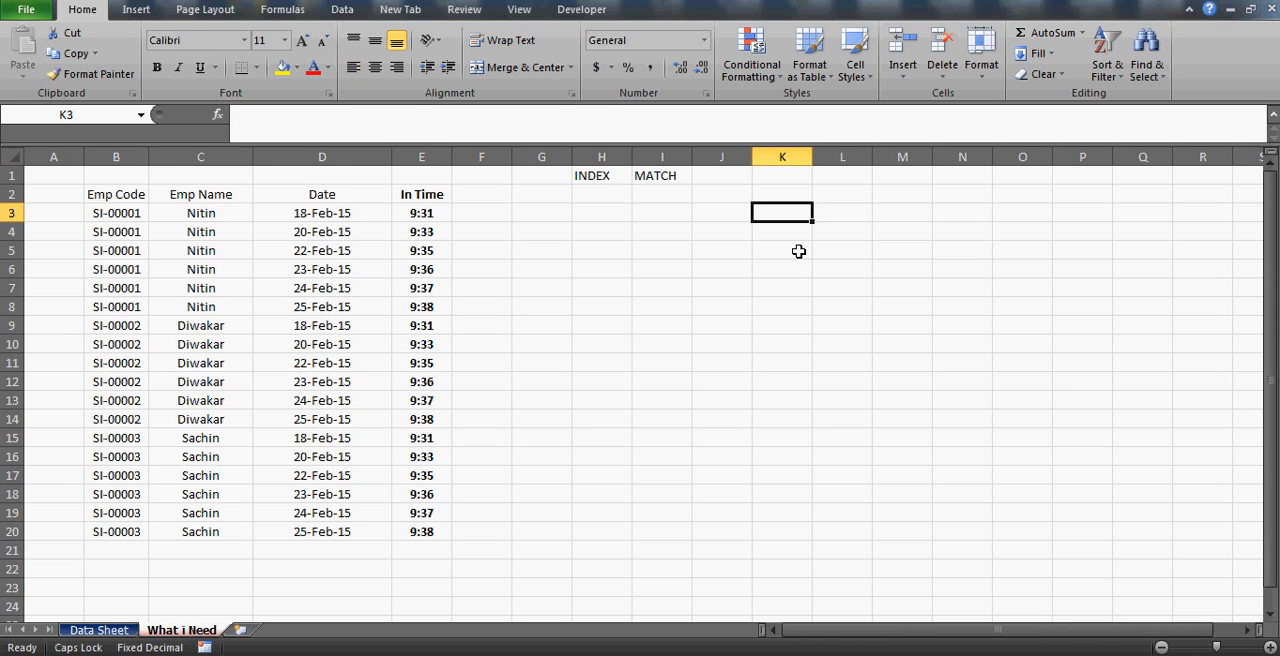
key("Up")
Enter the label ROW NUM in cell L2 of the What i Need sheet.
key("Up")
key("Down")
key("Down")
type("RO")
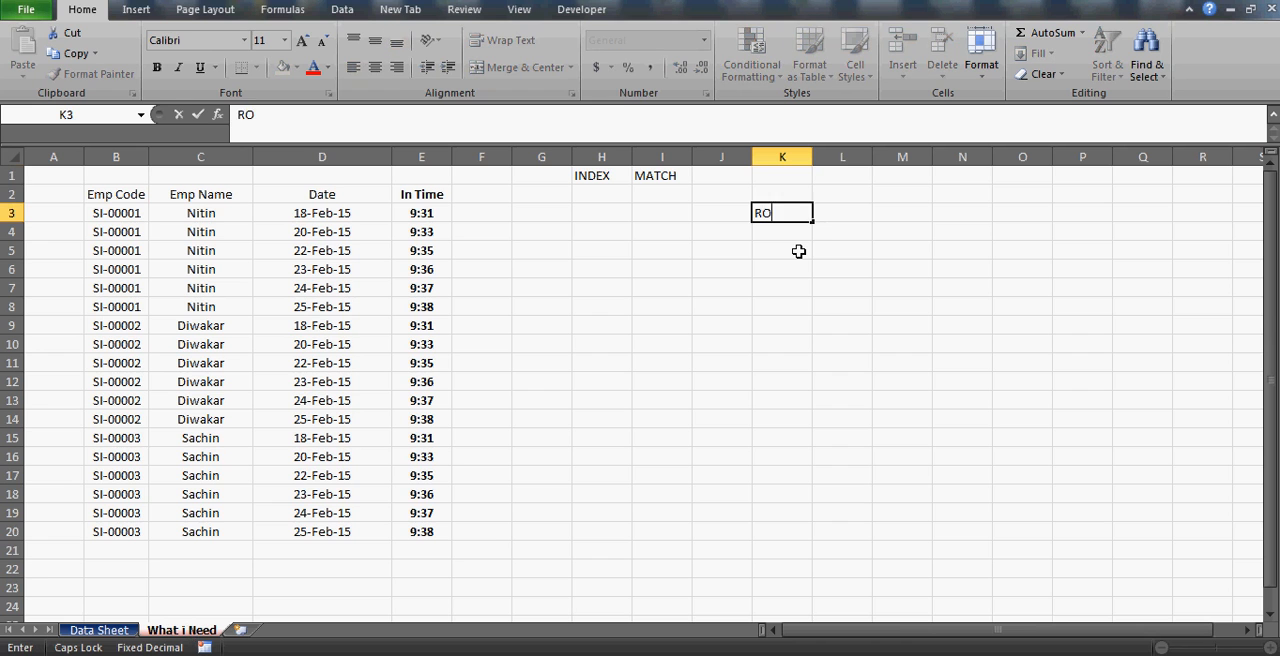
key("BackSpace")
key("BackSpace")
key("BackSpace")
key("Escape")
key("Up")
key("Right")
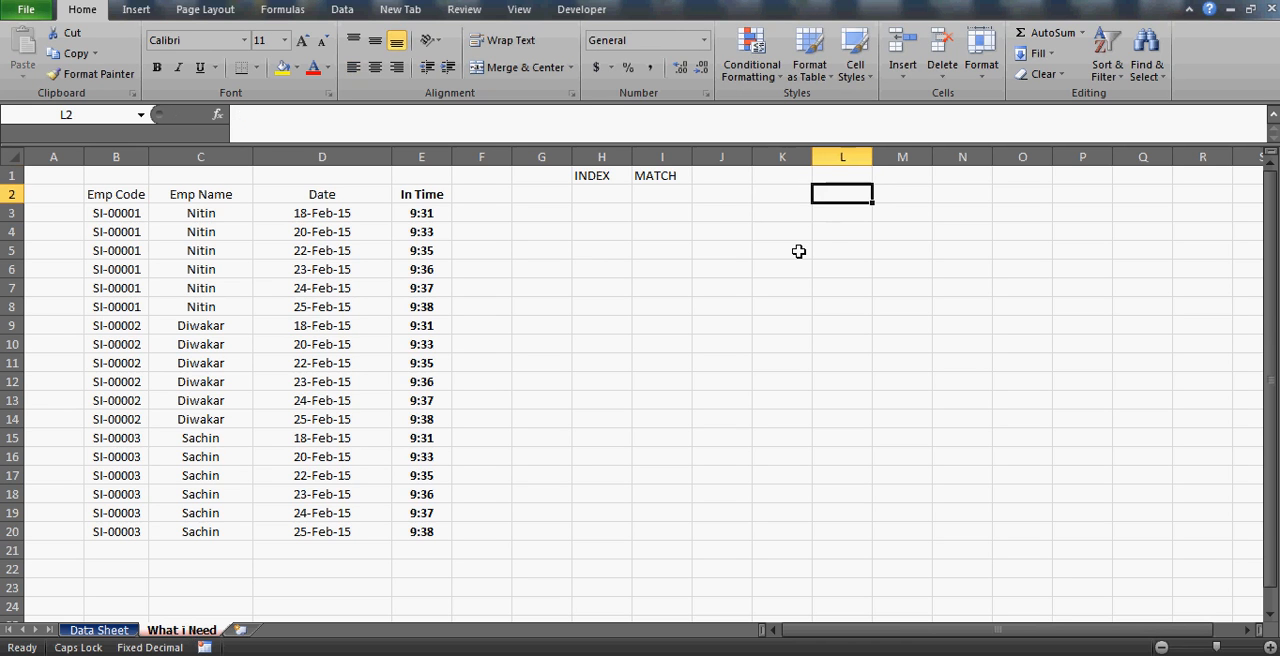
type("ROW")
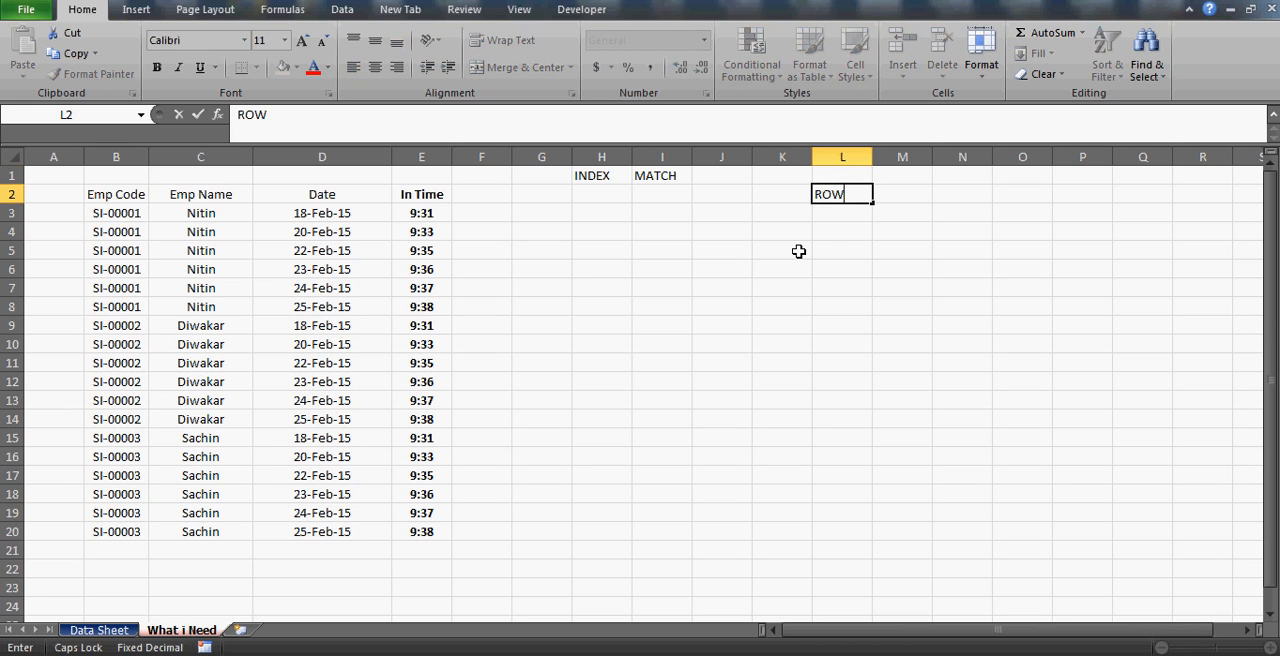
type(" NUM")
key("Return")
Enter the label COLUMN in cell N2 of the What i Need sheet.
key("Up")
key("Right")
key("Right")
type("C")
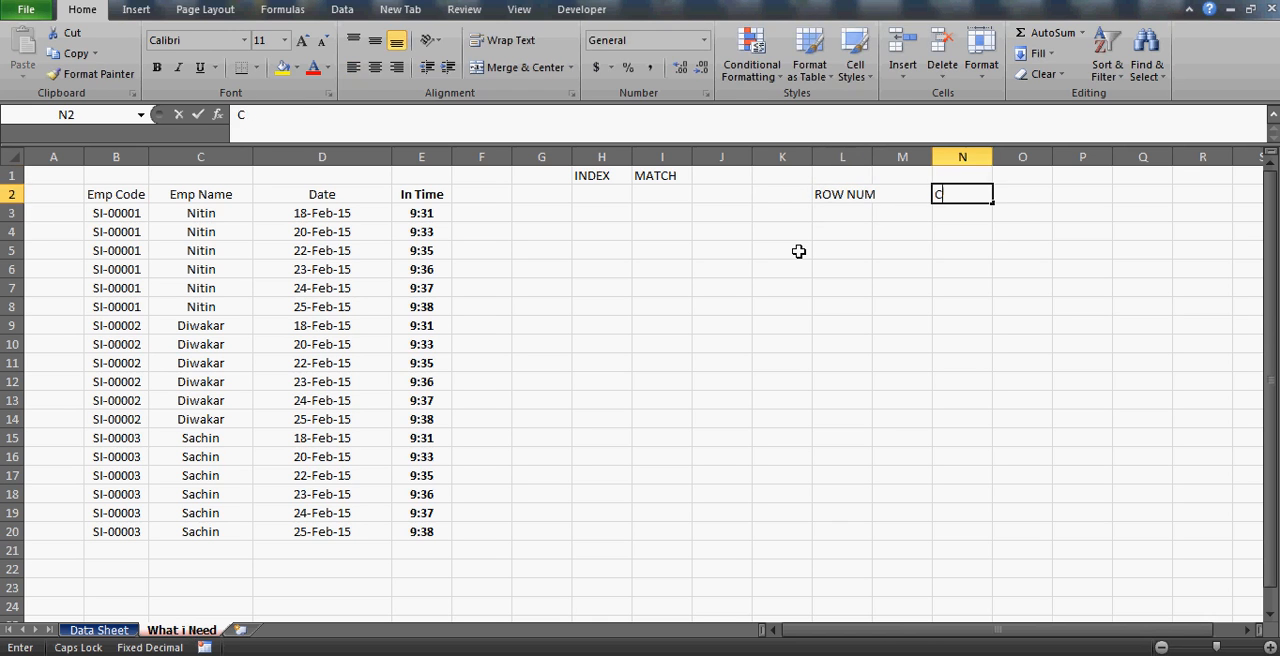
type("OLUMN")
key("Return")
Start a MATCH formula in L3 that uses the employee code in B3 as the lookup value.
key("Left")
key("Left")
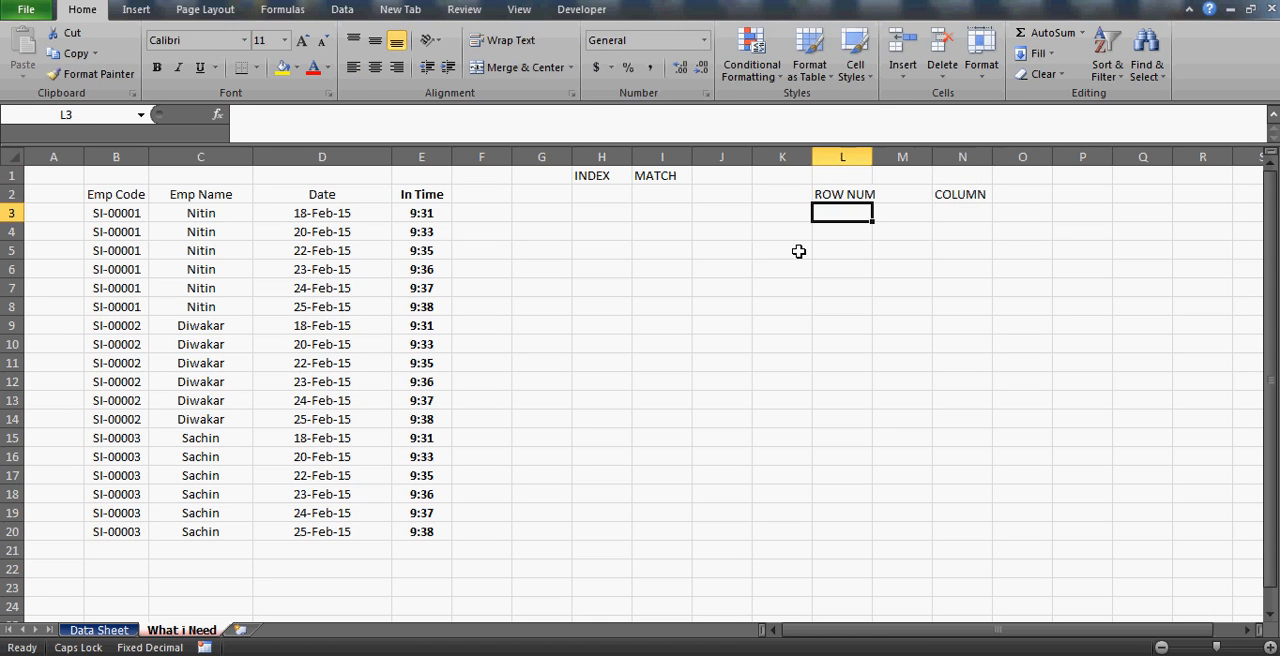
type("=MATCH")
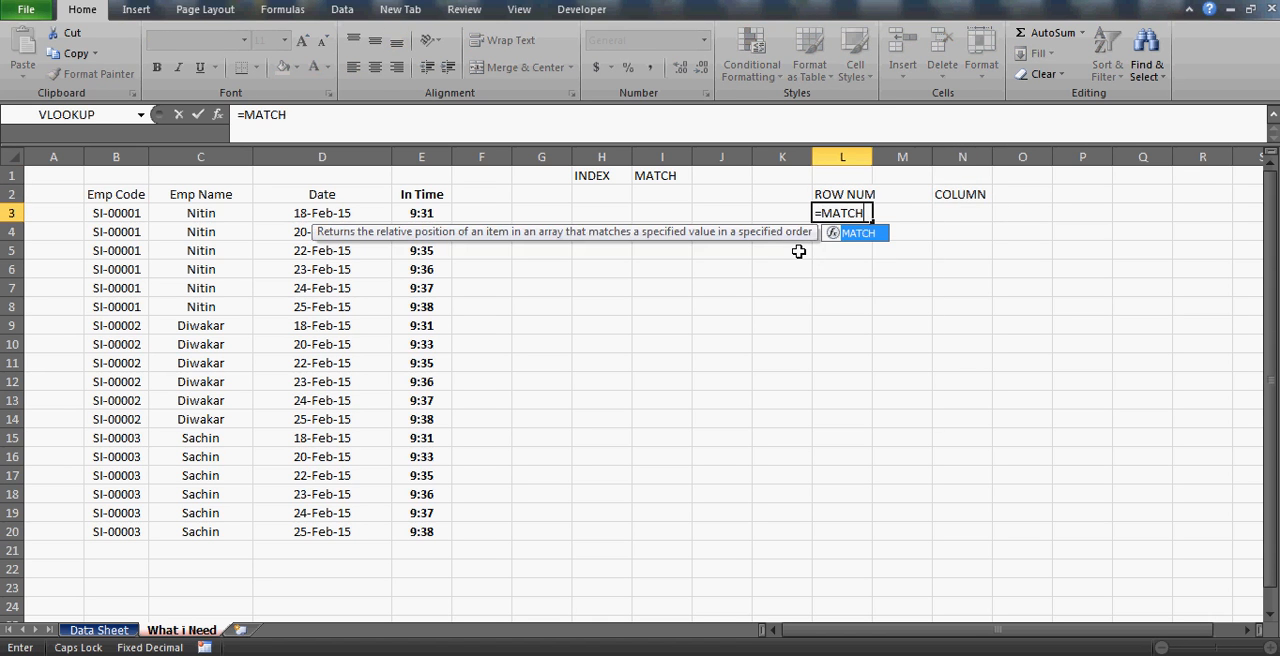
type("(")
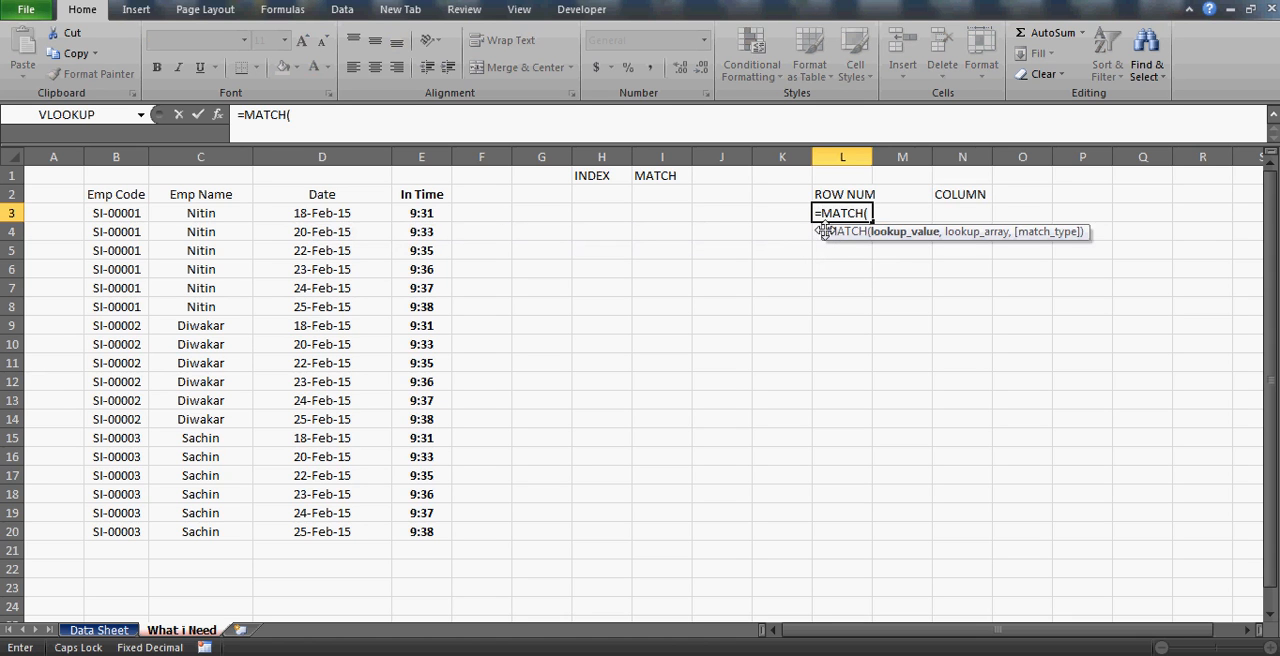
left_click(186, 214)
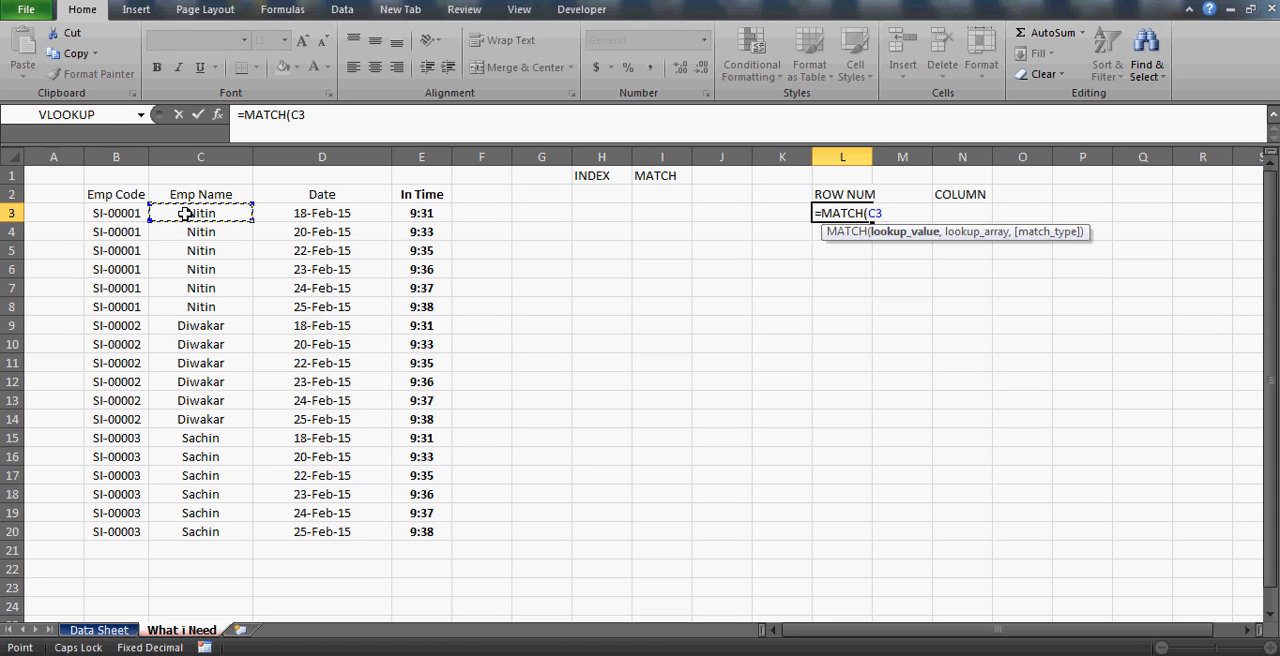
left_click(125, 222)
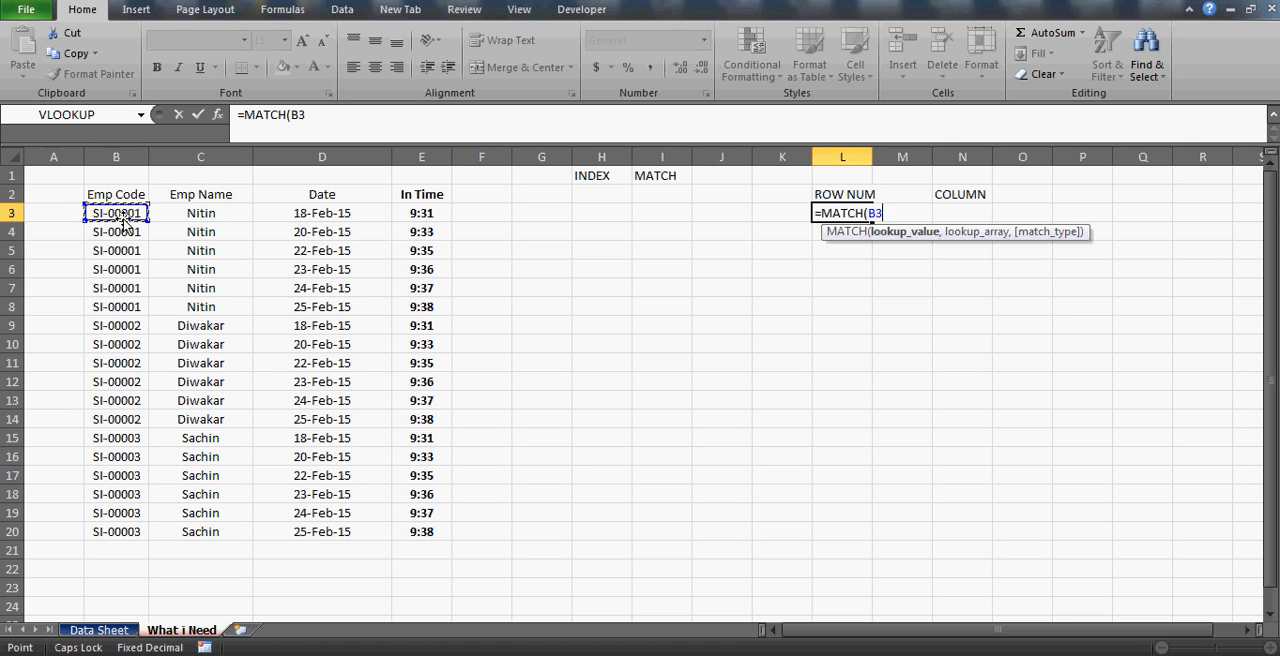
type(",")
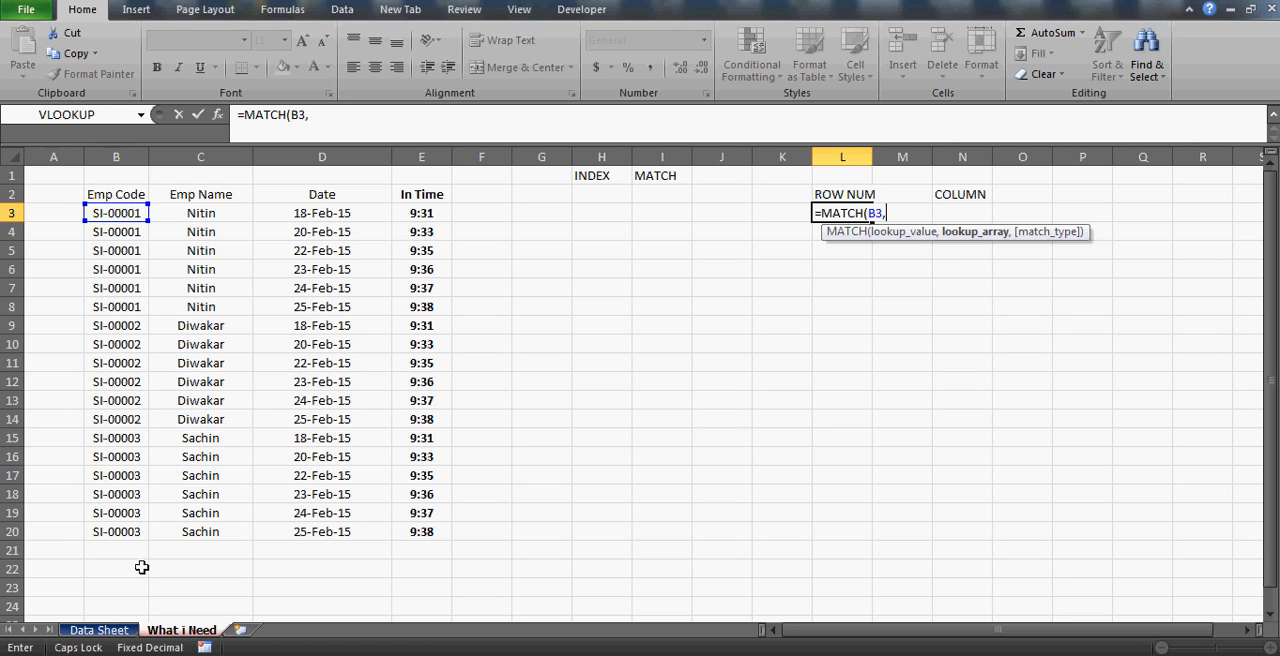
Complete the MATCH formula with 'Data Sheet'!A2:A28 as the lookup array and 0 for an exact match.
left_click(102, 628)
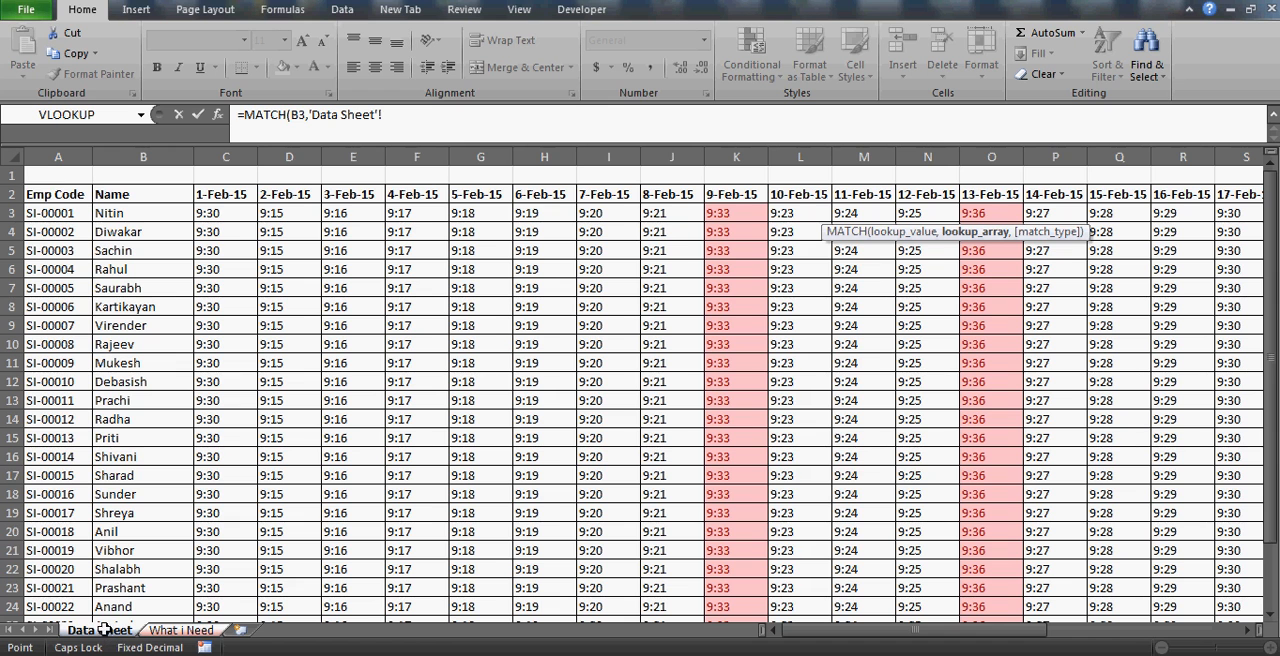
left_click(44, 198)
key("ctrl+shift+Down")
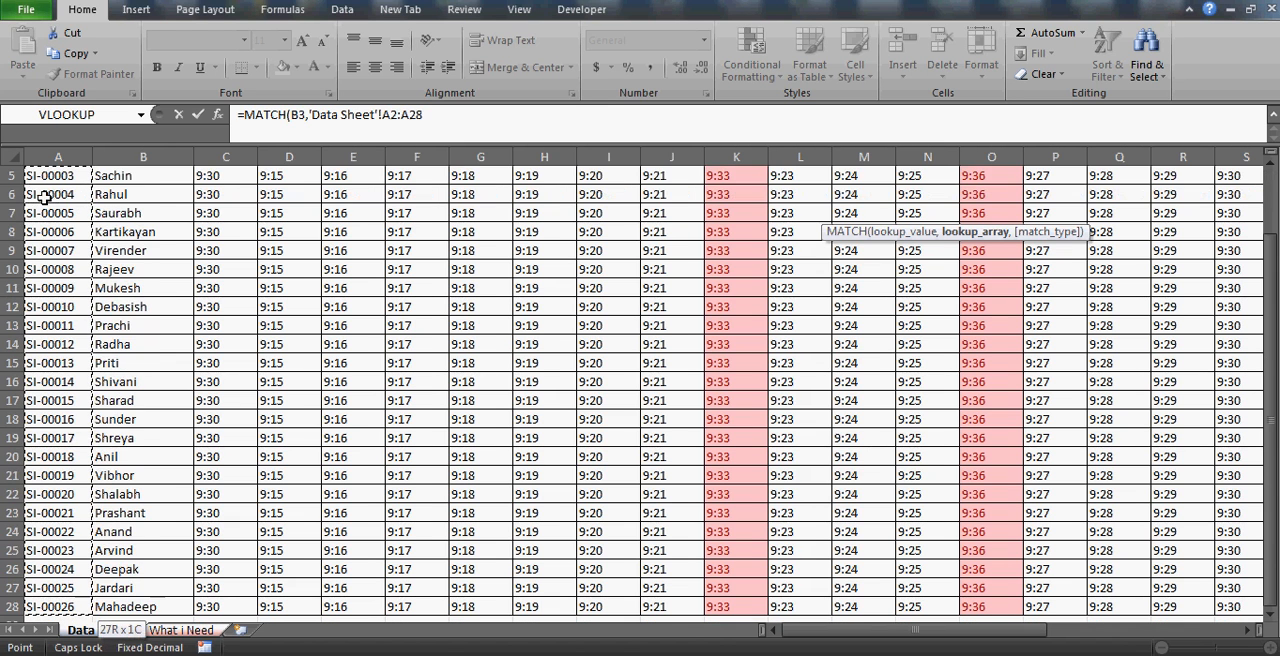
type(",")
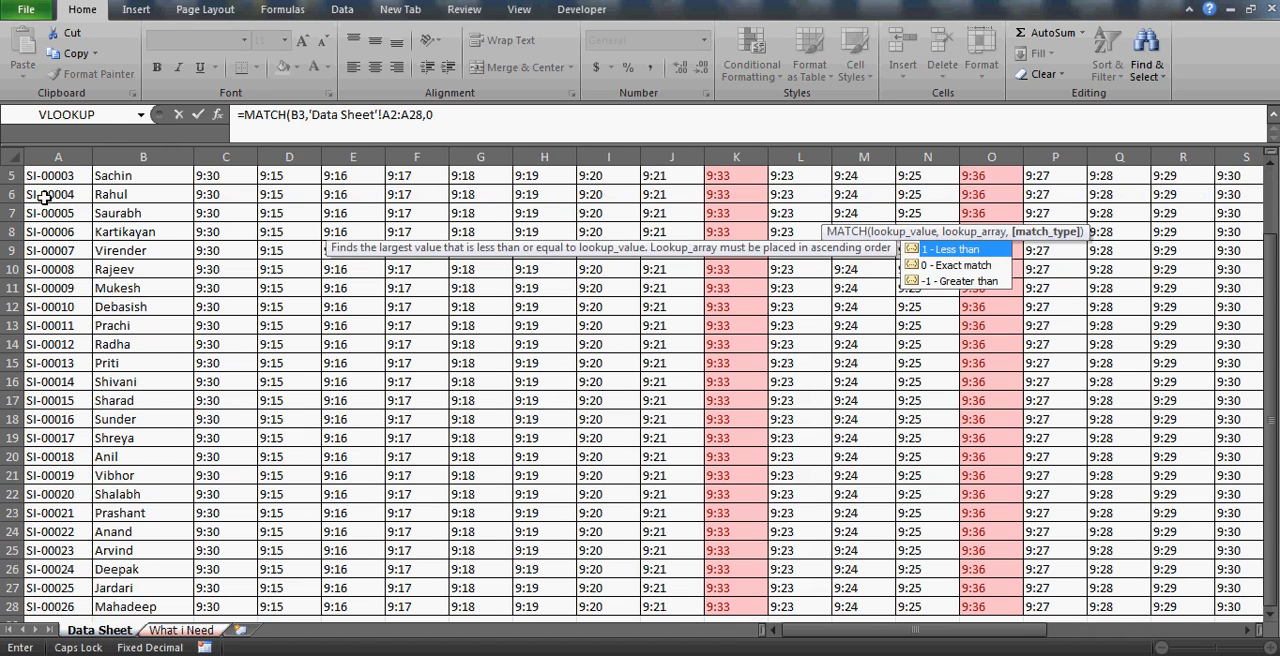
type("0)")
key("Return")
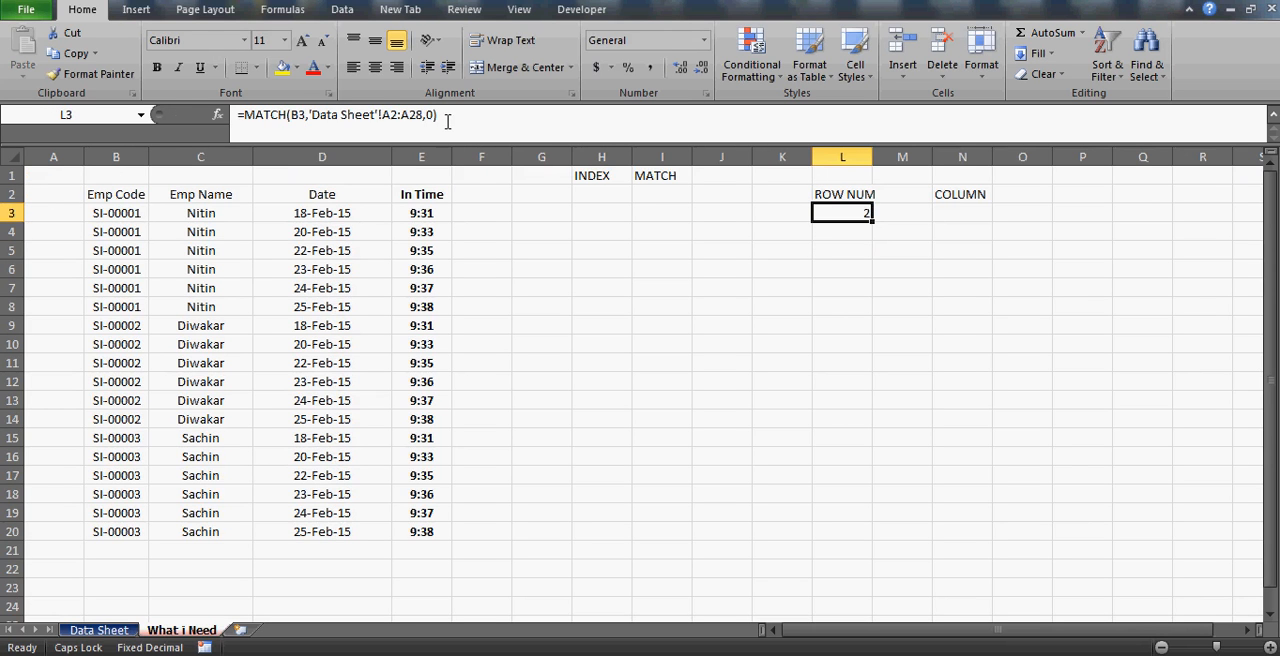
Make the lookup array in L3's MATCH formula absolute as $A$2:$A$28.
left_click(392, 113)
key("F4")
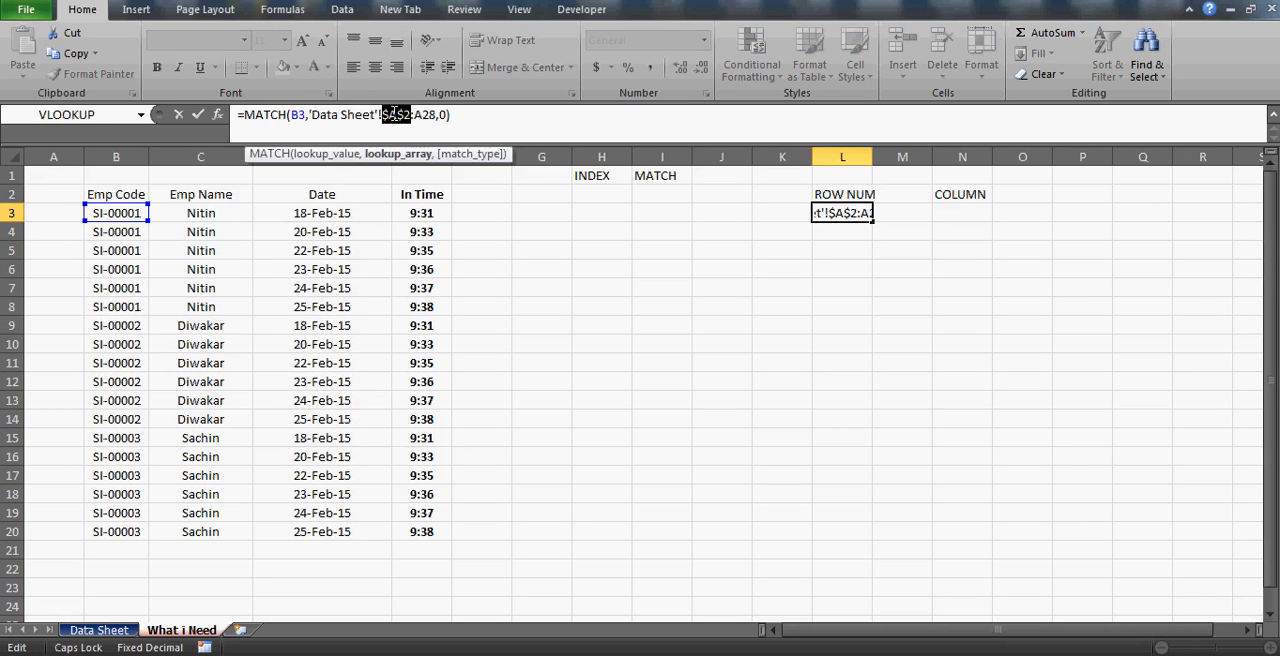
left_click(425, 118)
key("F4")
key("Return")
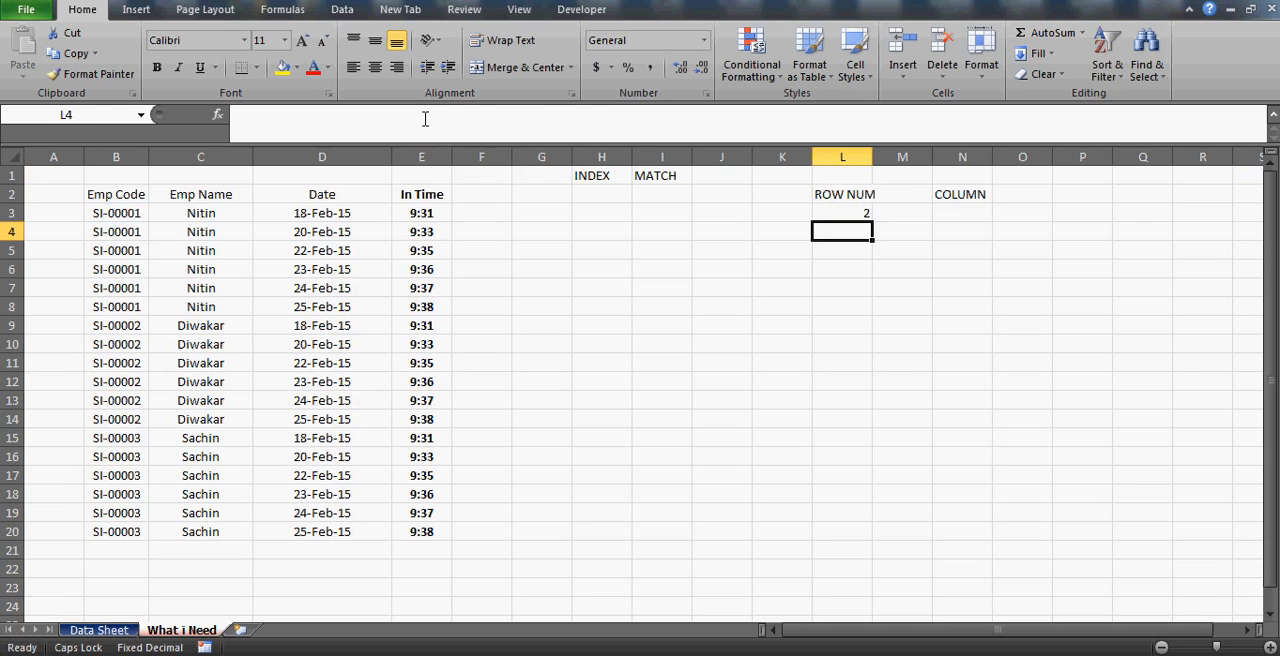
Fill the MATCH formula from L3 down through L6.
key("Up")
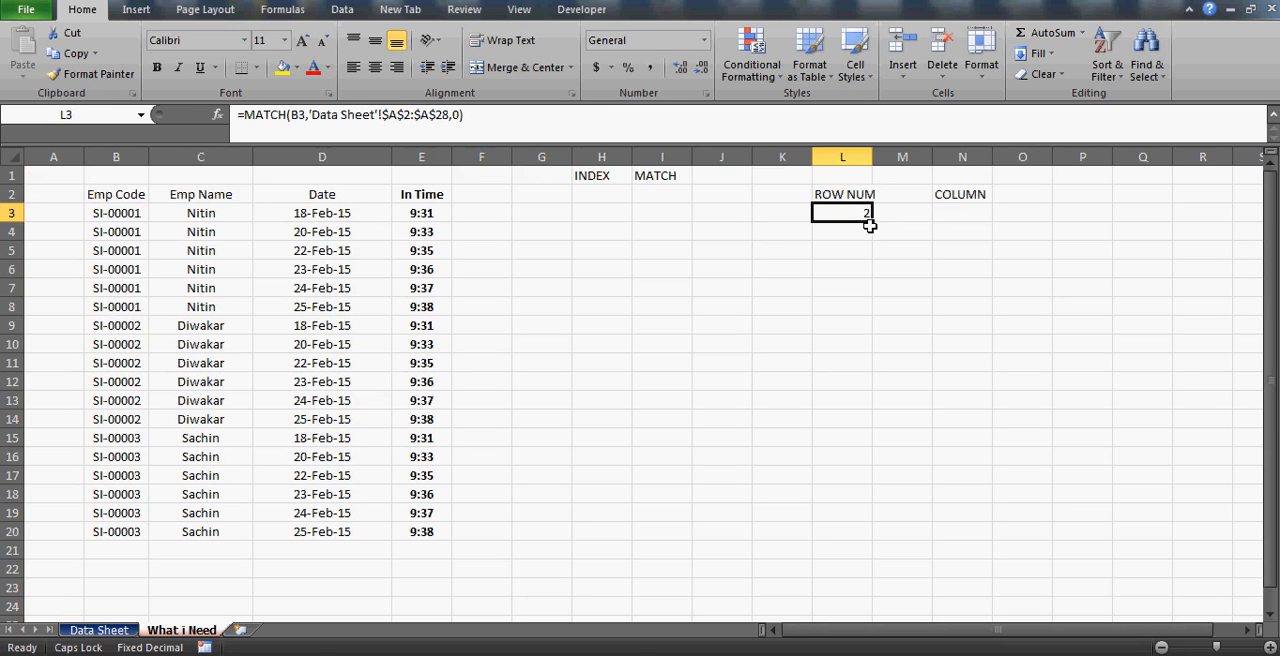
left_click_drag(873, 222, 866, 270)
left_click_drag(866, 400, 866, 455)
Copy the MATCH formula from L6 and paste it into L7:L19.
left_click_drag(829, 270, 860, 270)
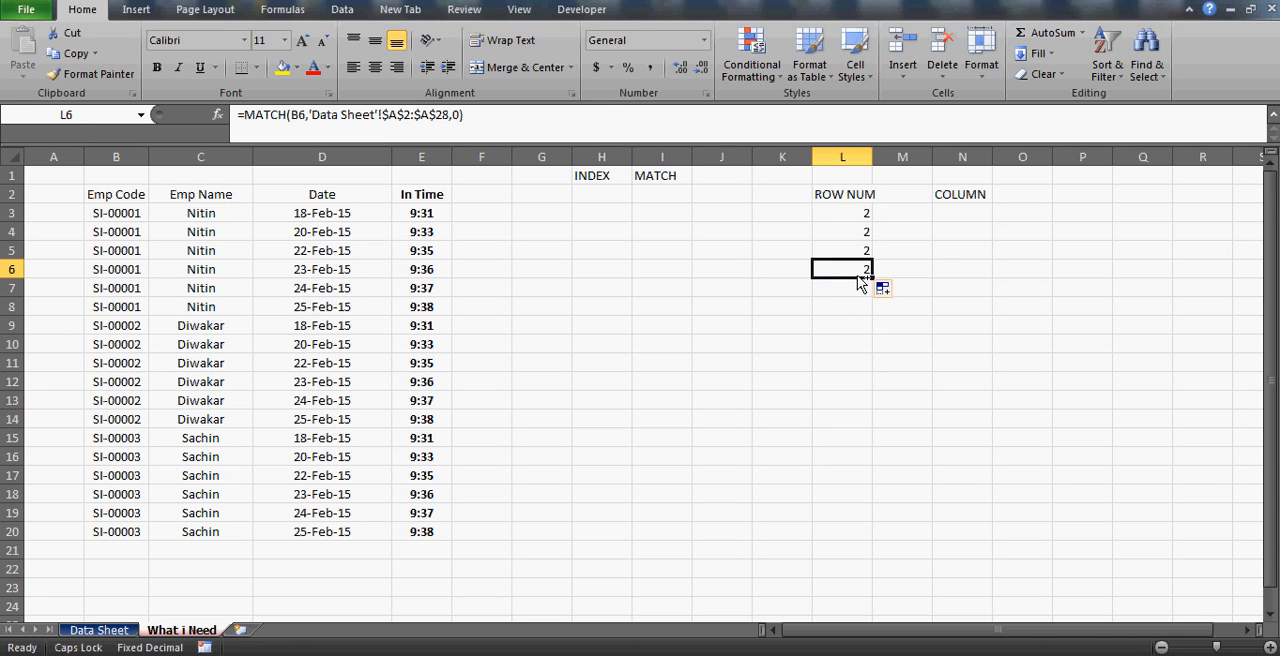
key("ctrl+c")
key("Down")
key("shift+Down")
key("shift+Down")
key("shift+Down")
key("shift+Down")
key("shift+Down")
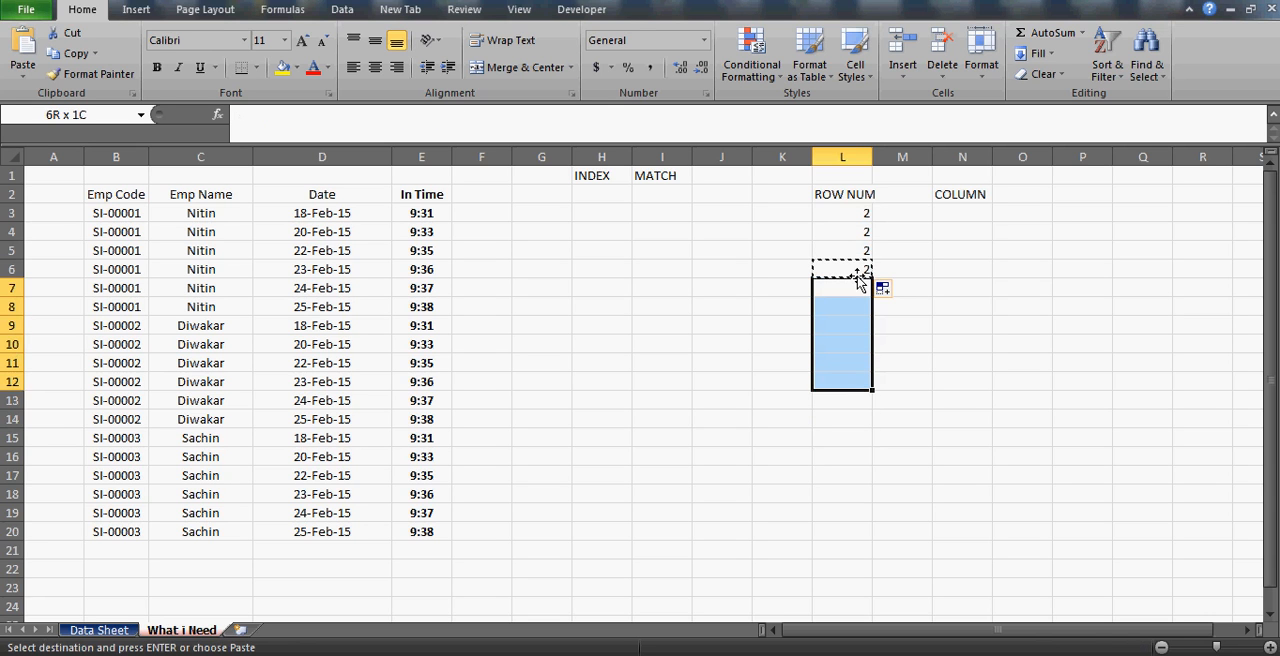
key("shift+Down")
key("shift+Down")
key("shift+Down")
key("shift+Down")
key("shift+Down")
key("shift+Down")
key("shift+Down")
key("shift+Down")
key("shift+Up")
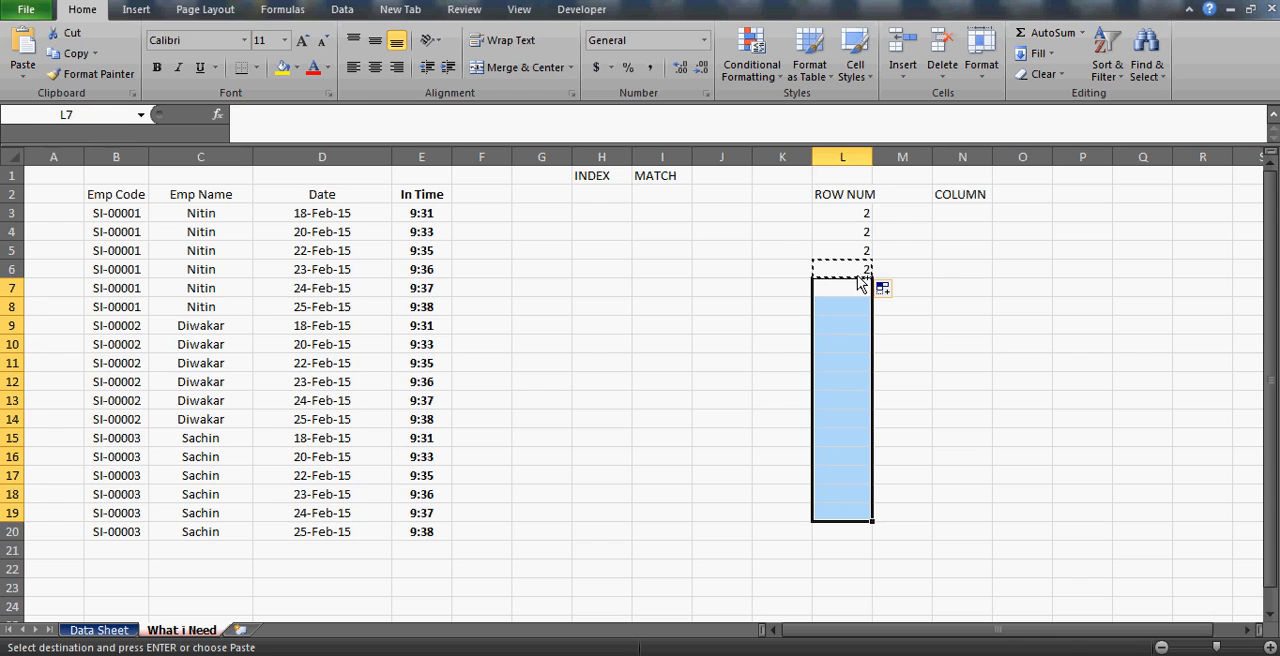
key("ctrl+v")
left_click(843, 303)
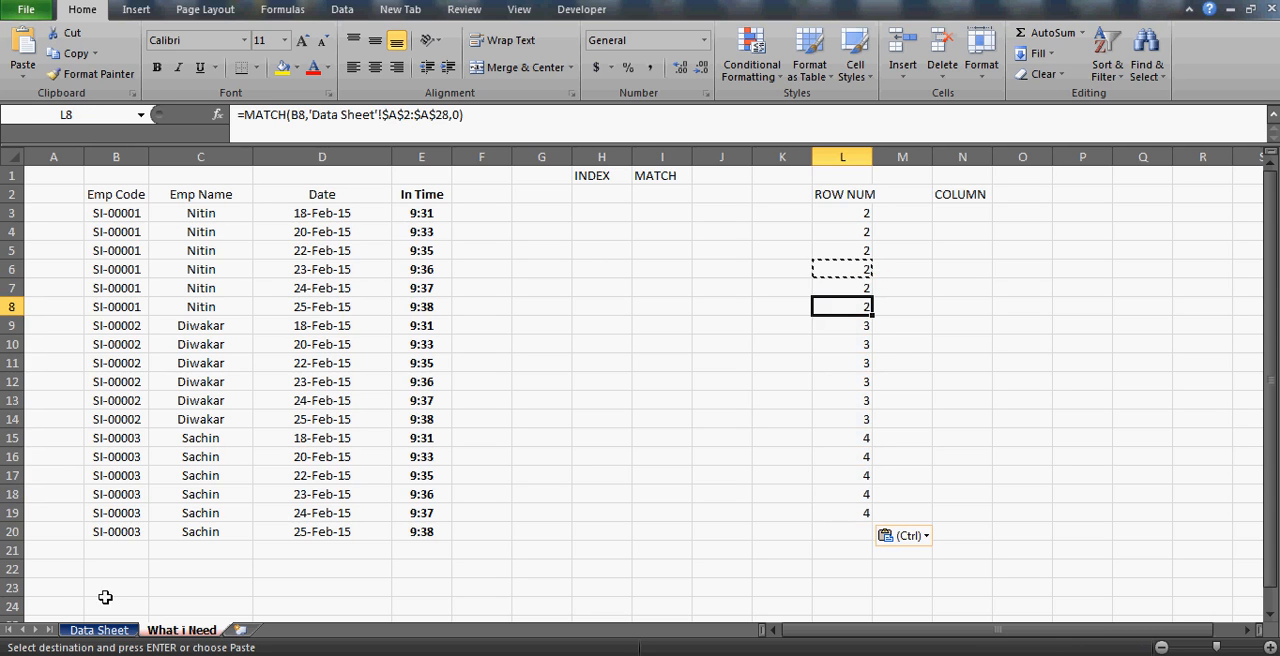
Examine the Emp Code column on the Data Sheet, then return to the row number in L3 of What i Need.
left_click(99, 629)
left_click(80, 182)
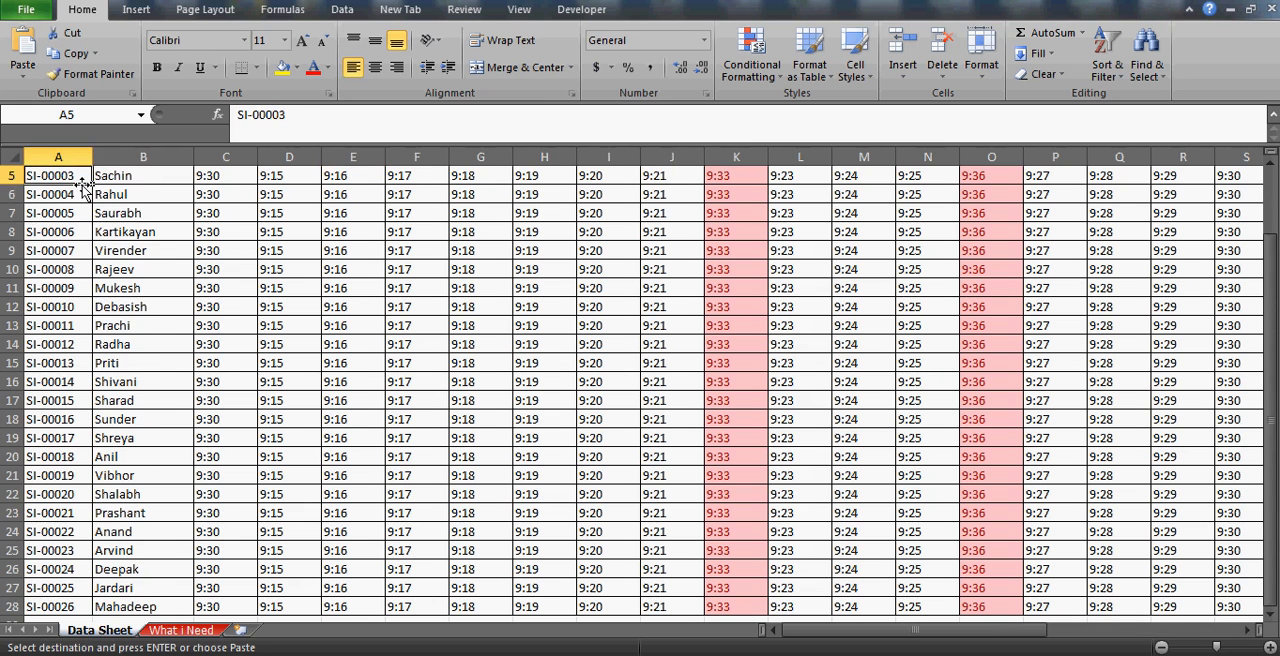
key("ctrl+Up")
key("Down")
key("ctrl+shift+Down")
key("ctrl+Up")
key("ctrl+Up")
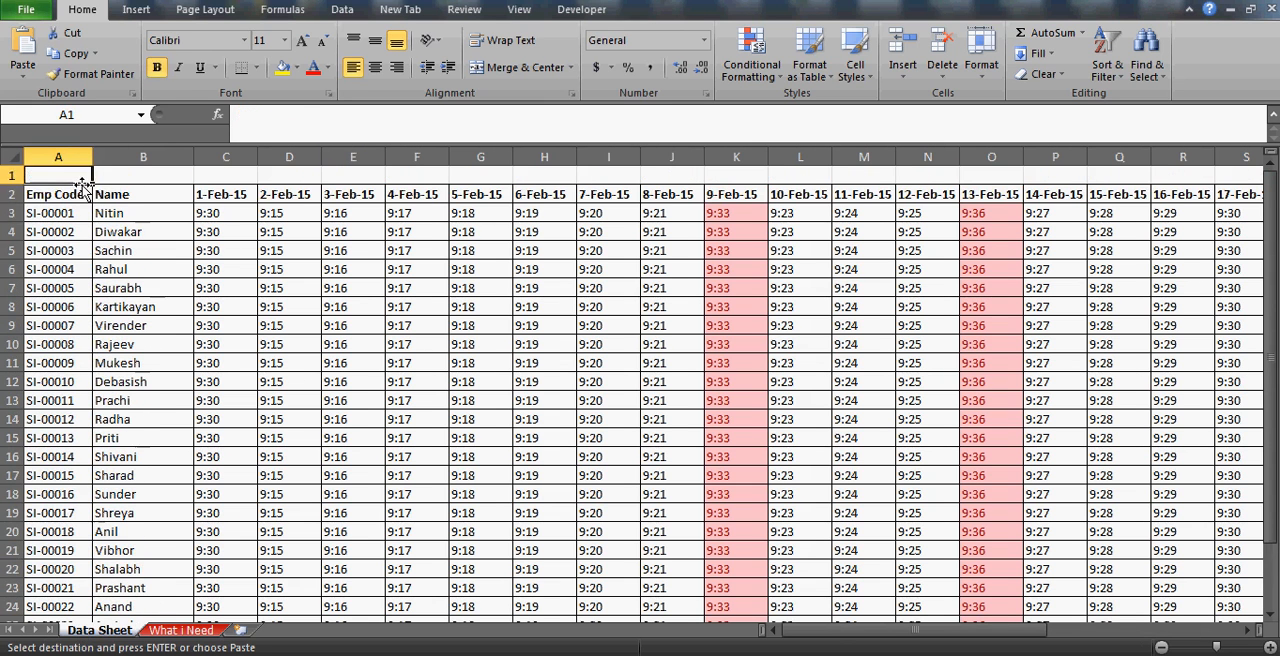
key("Down")
key("Down")
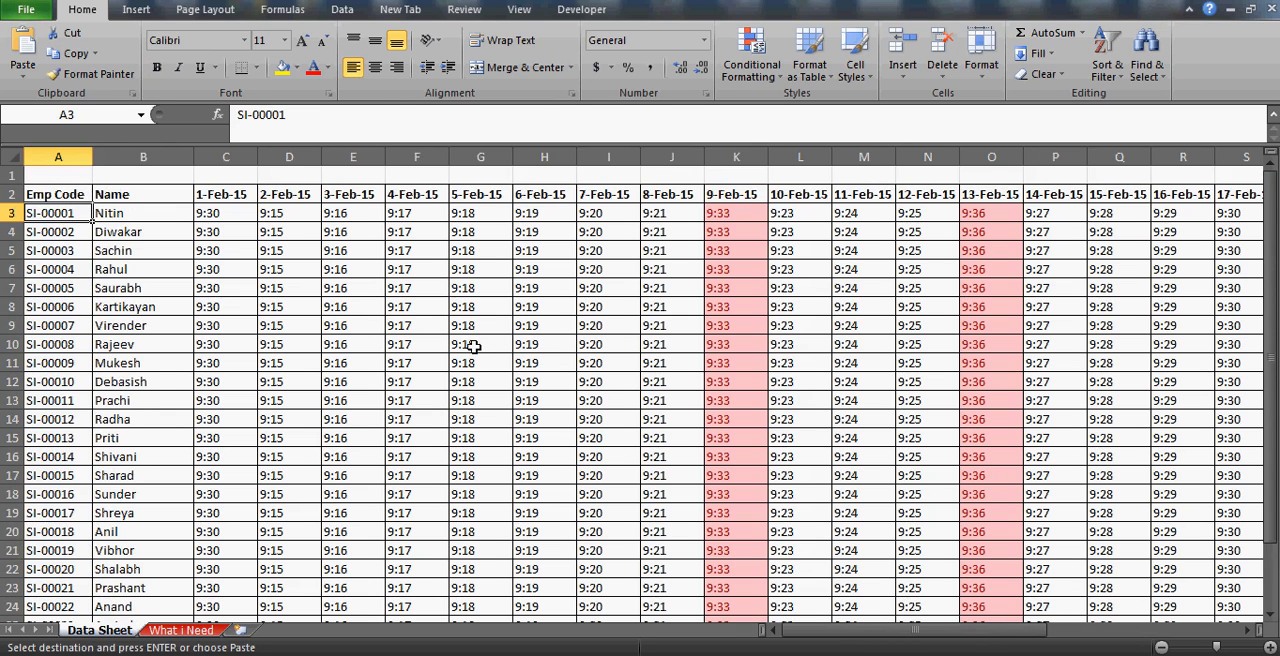
left_click(188, 630)
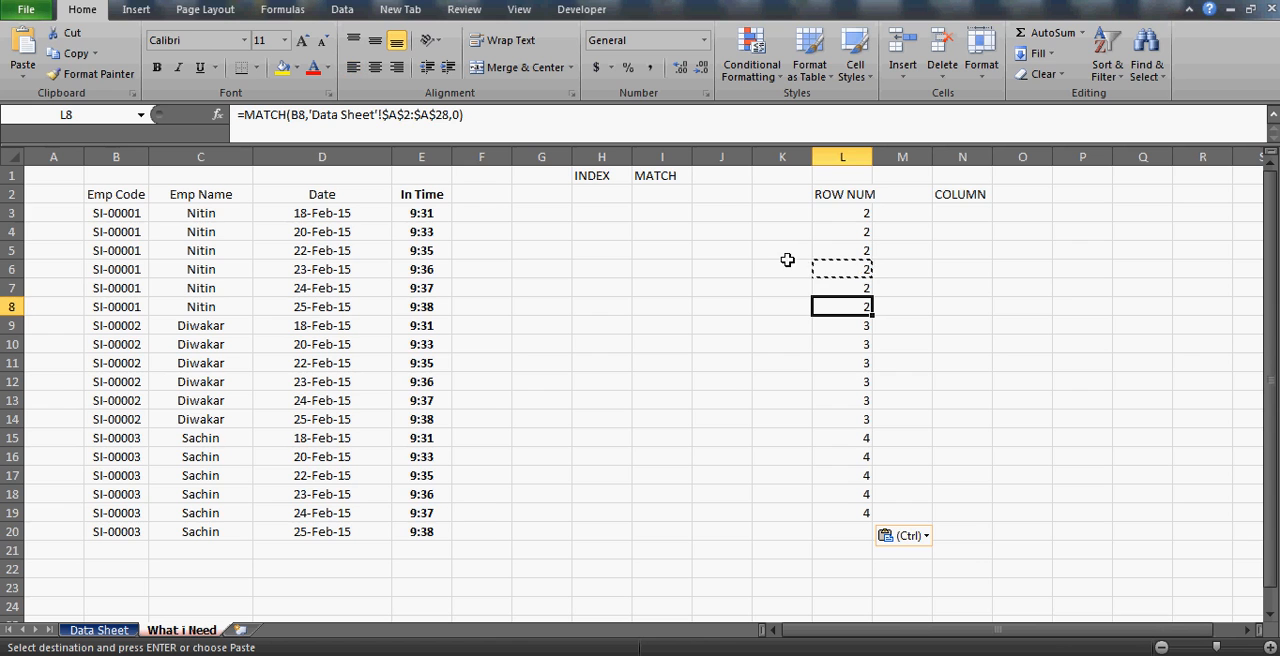
left_click(845, 212)
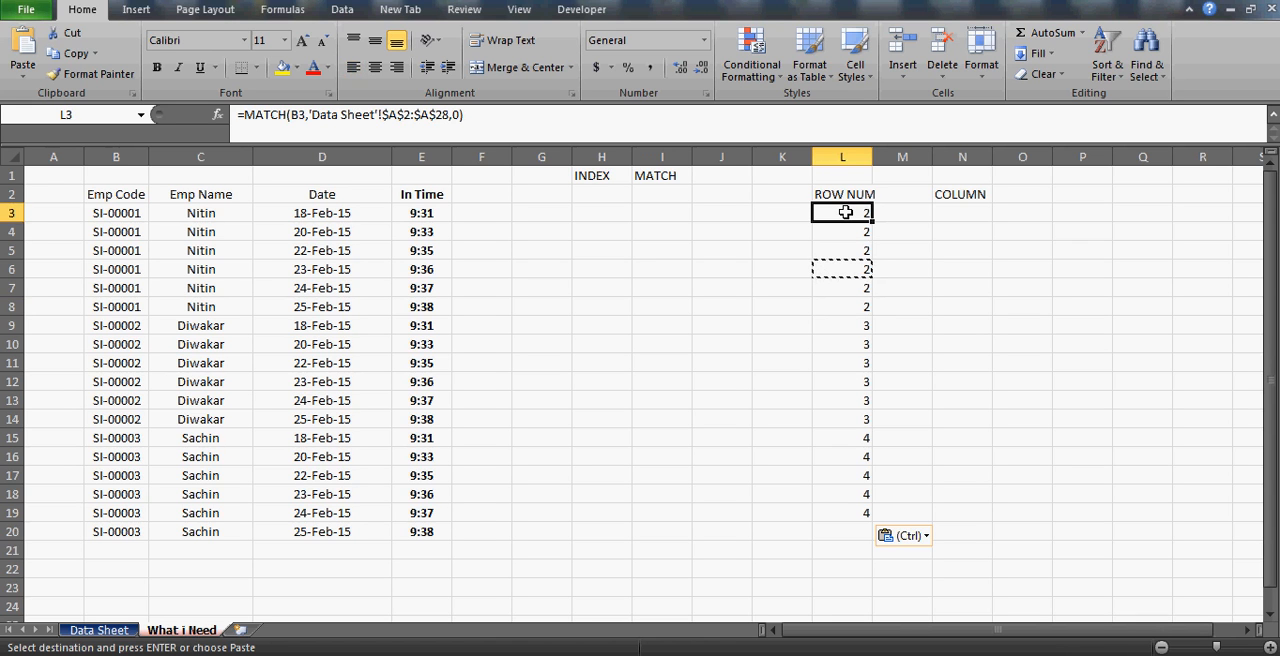
Trace the positions of the first three employee codes on the Data Sheet, counting from the Emp Code header in A2.
left_click(99, 630)
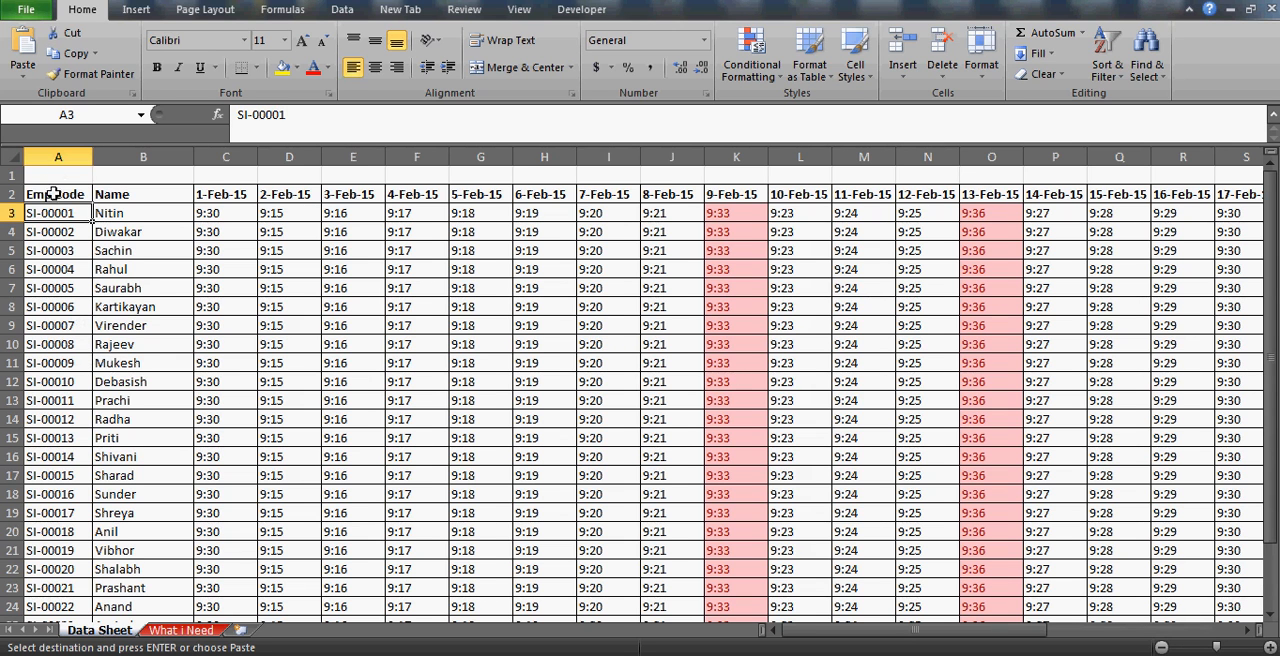
left_click_drag(52, 194, 53, 196)
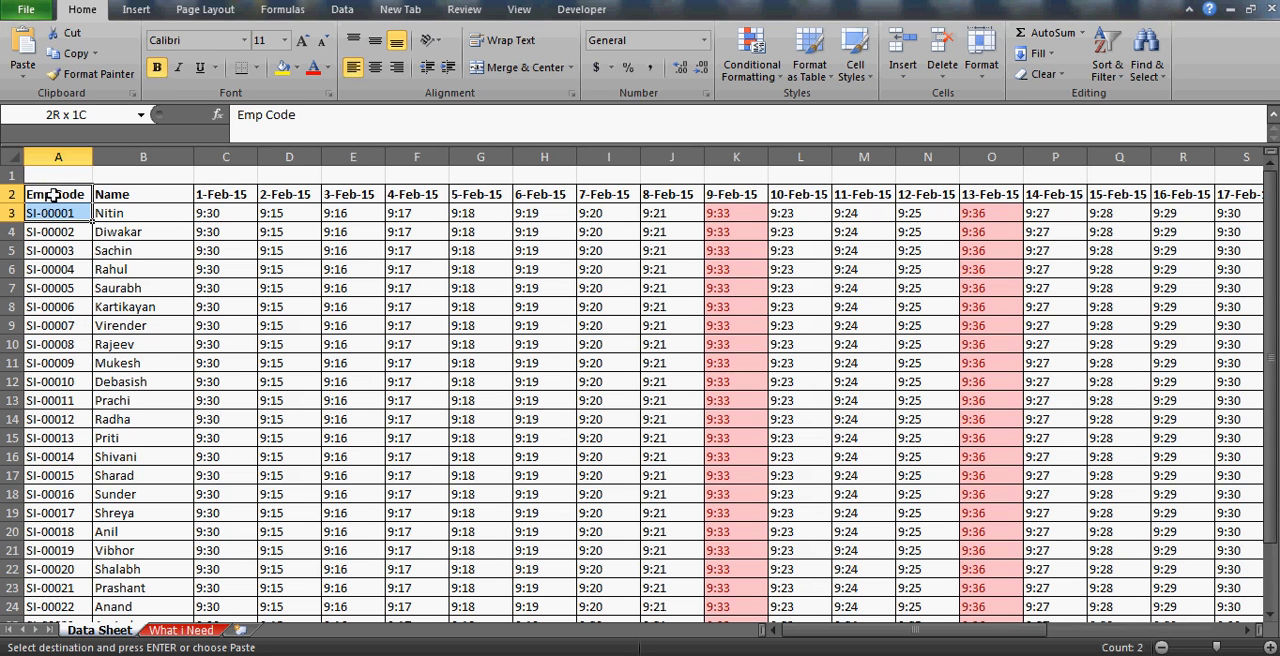
left_click(57, 216)
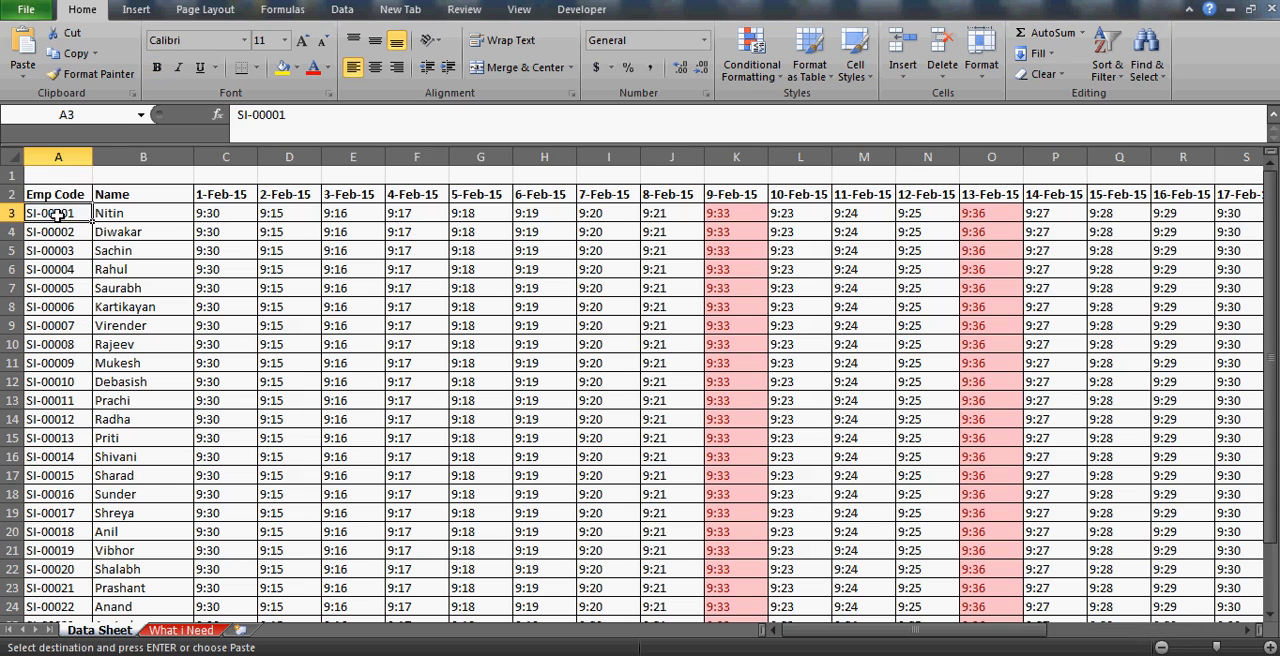
key("Up")
key("Down")
key("Down")
key("Down")
Inspect the MATCH formula in L9 of What i Need and the employee row it refers to, leaving the formula unedited.
left_click(188, 631)
left_click(850, 326)
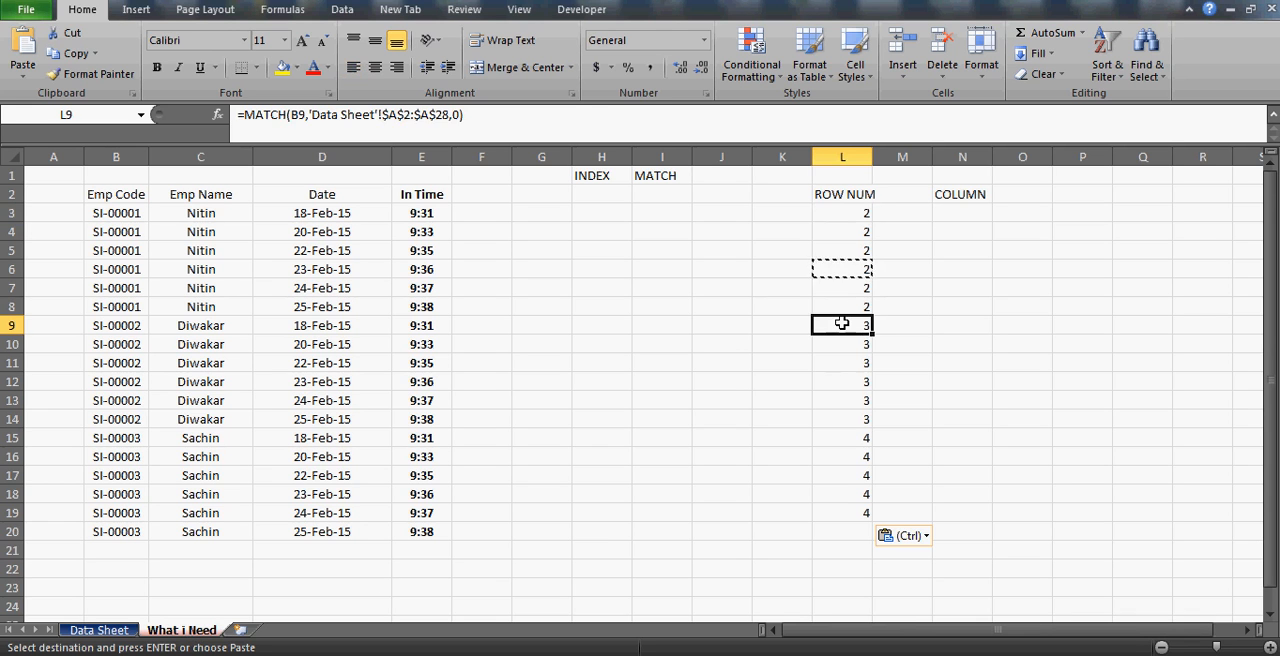
key("Left")
key("ctrl+Left")
key("Left")
key("Left")
key("Right")
key("Right")
key("Right")
key("Right")
key("Right")
key("Right")
key("Right")
key("Right")
key("Right")
key("Right")
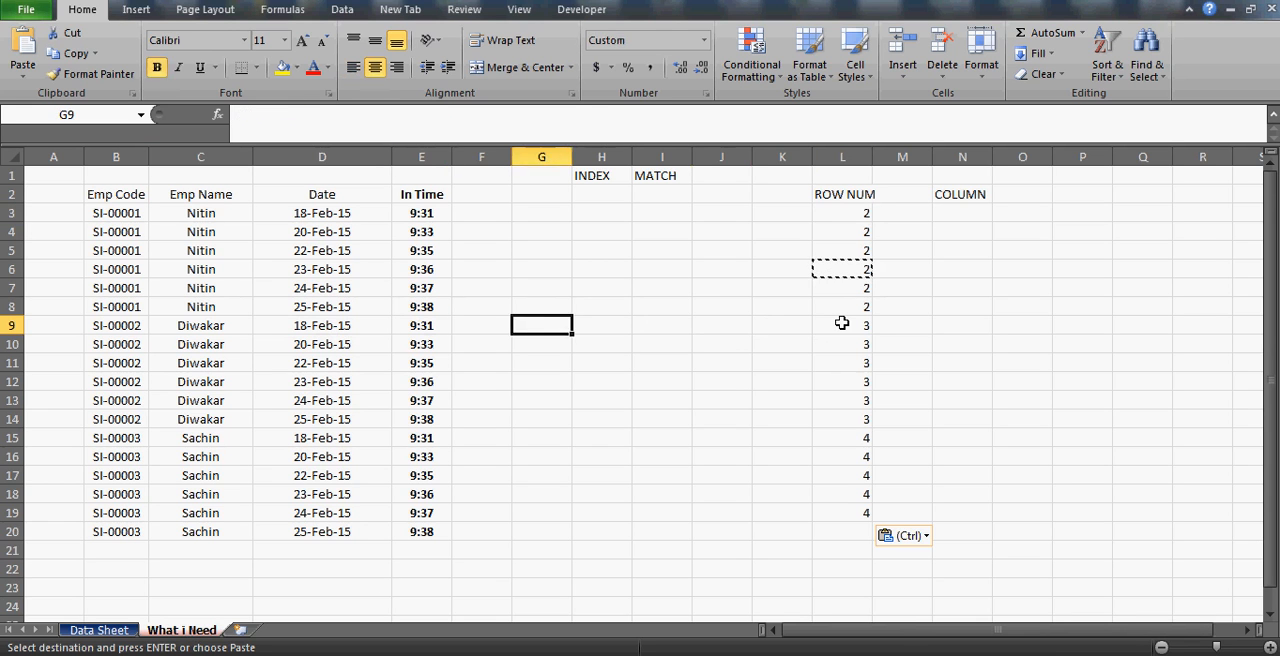
key("Left")
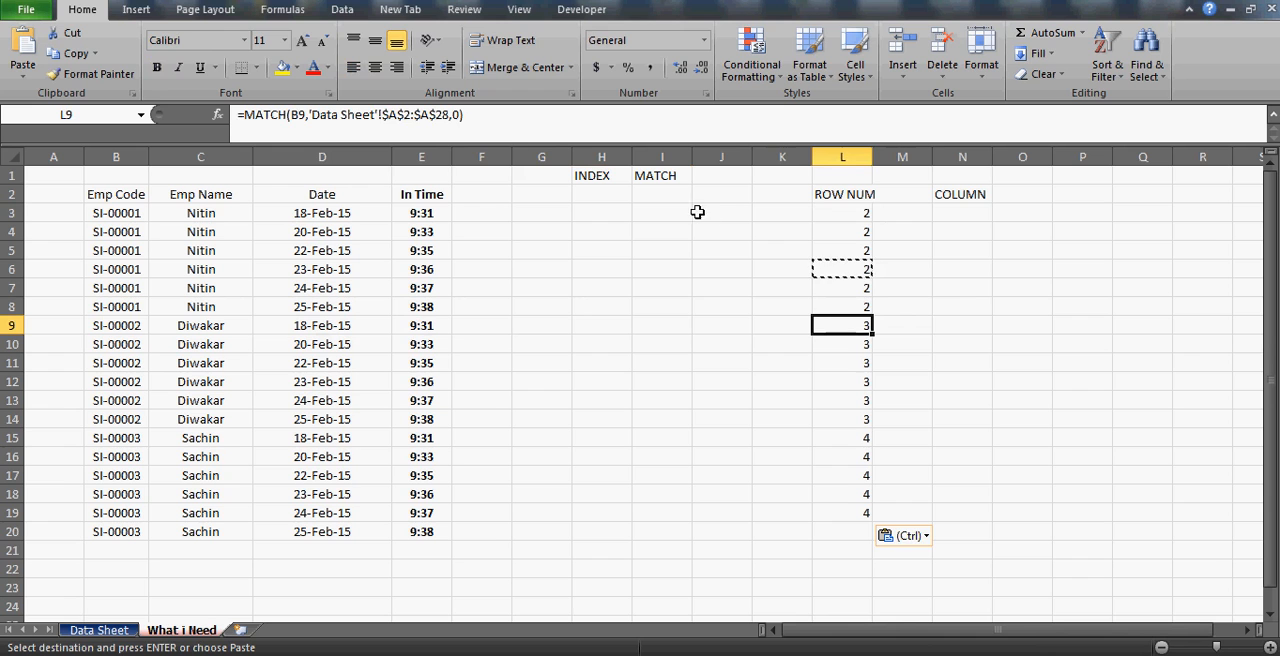
left_click(406, 117)
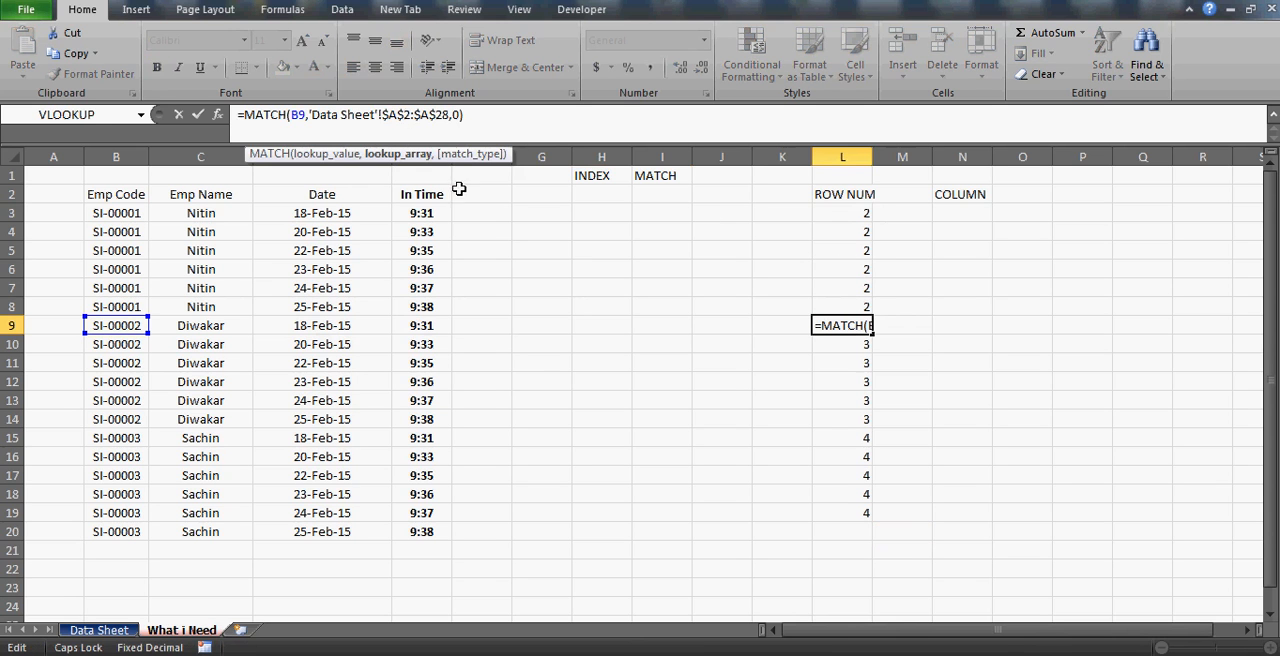
key("Escape")
Trace the second employee code's position on the Data Sheet, stepping down from the A2 header to A4.
left_click(99, 630)
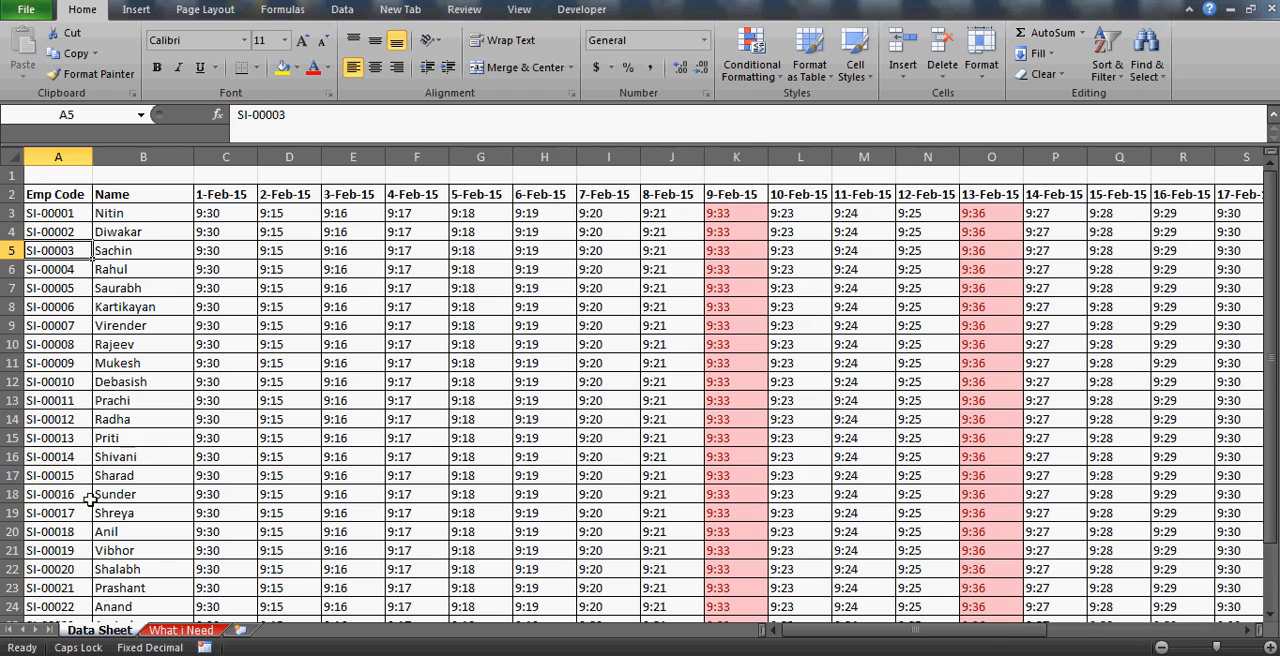
key("Right")
key("Left")
key("Up")
key("Up")
key("Up")
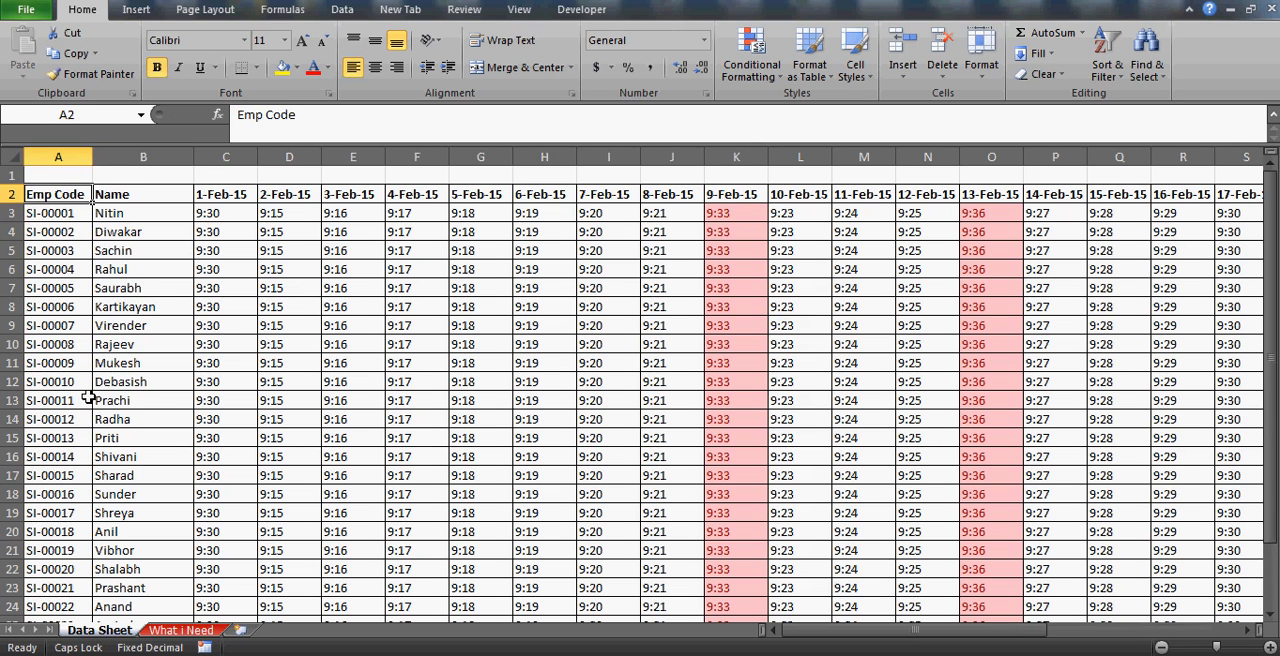
key("Down")
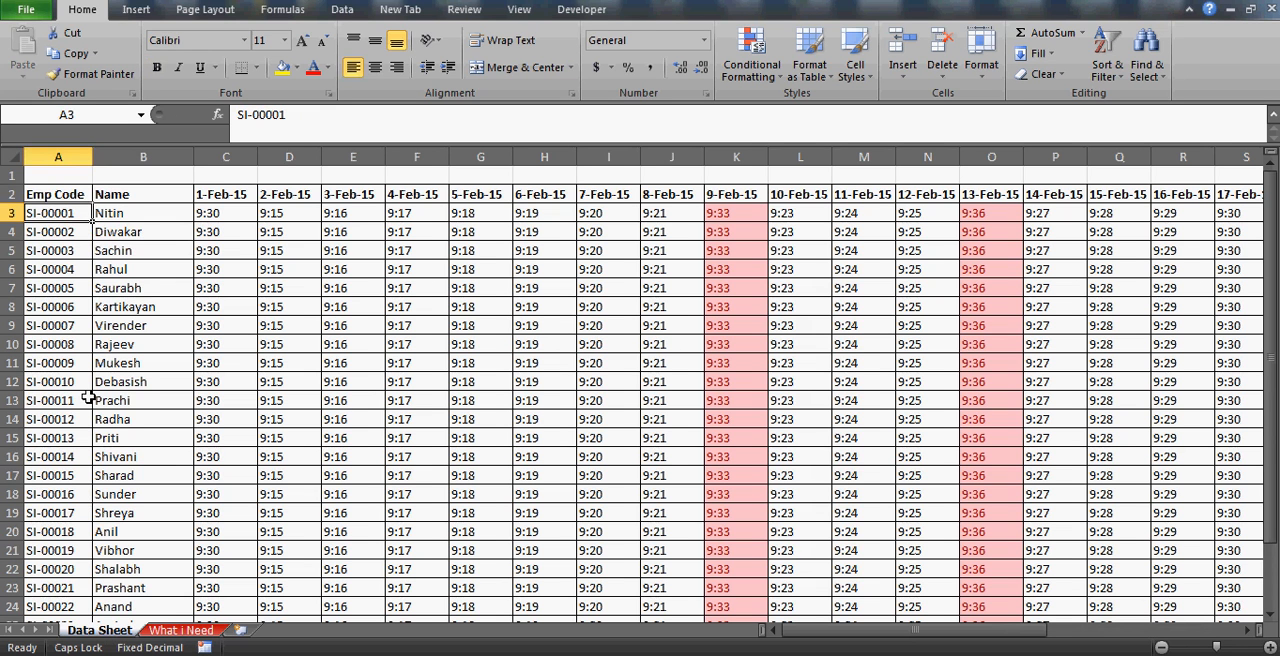
key("Down")
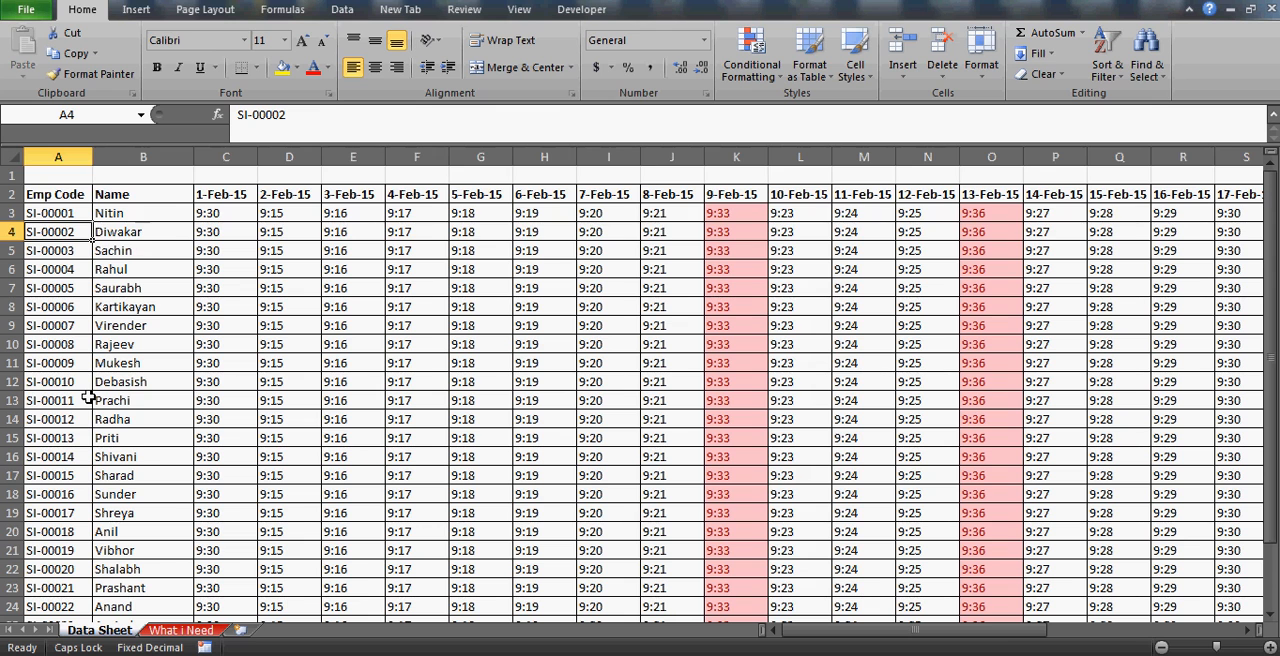
Enter a MATCH formula in N3 of What i Need that finds D3 exactly in the header row A2:AE2 of the Data Sheet.
key("shift+space")
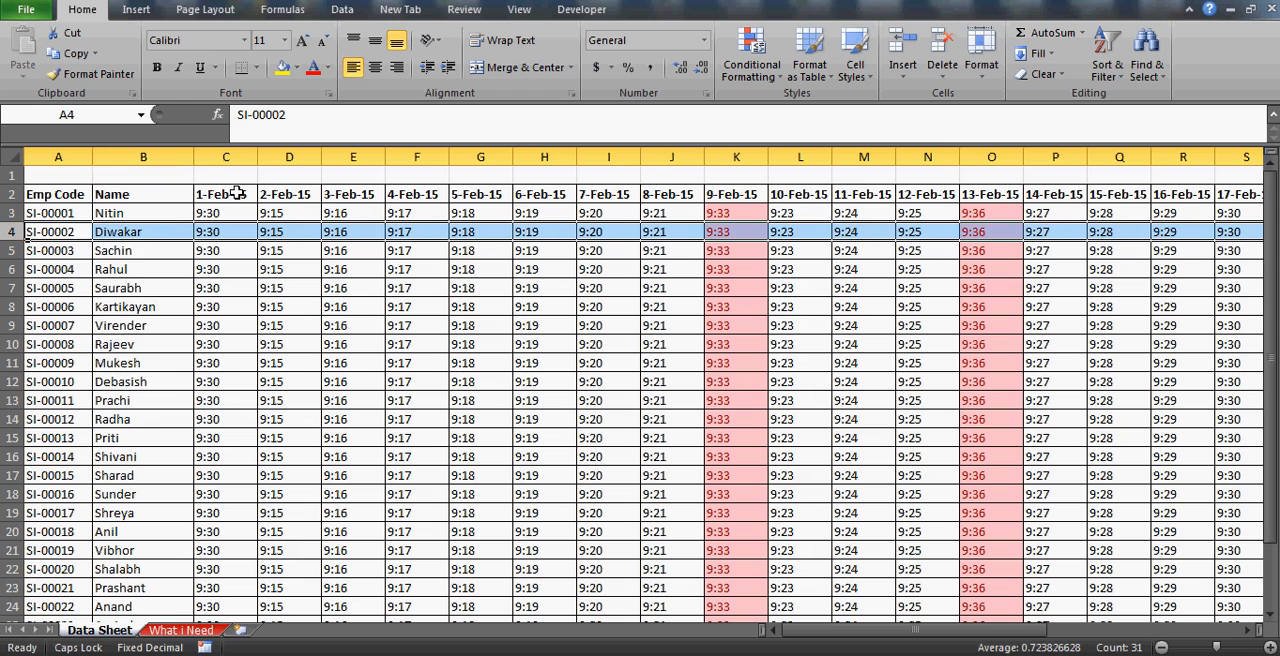
left_click(196, 631)
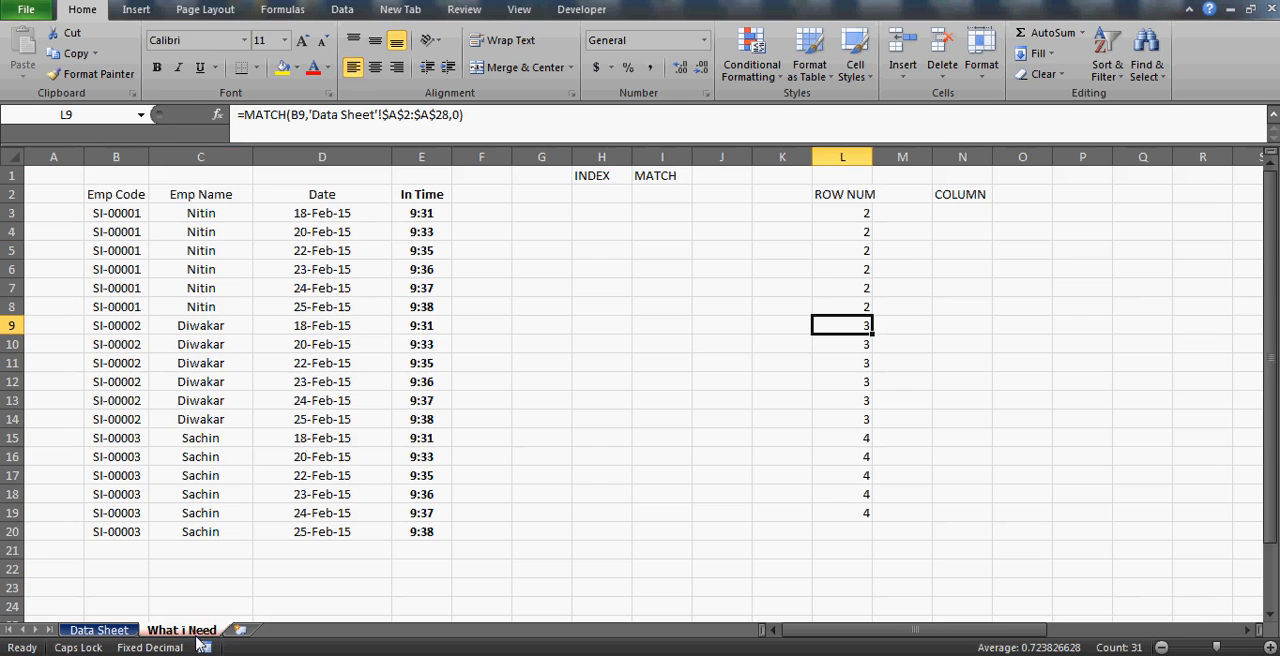
left_click(955, 210)
type("=MAT")
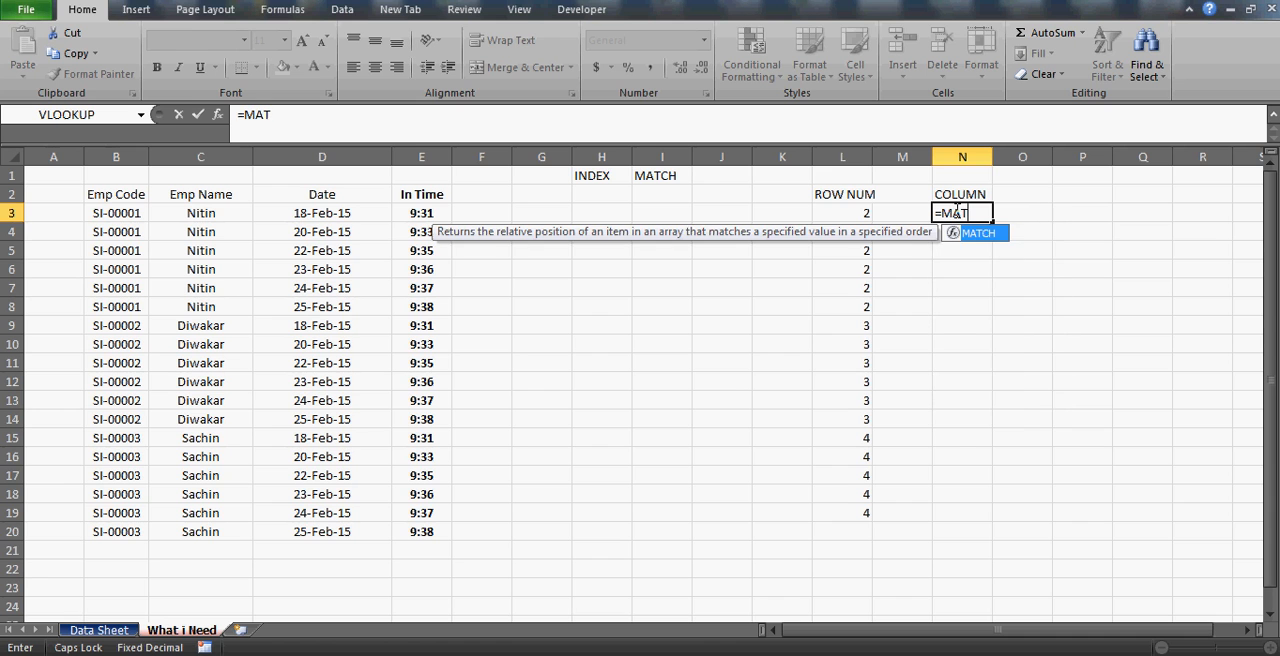
type("CH(")
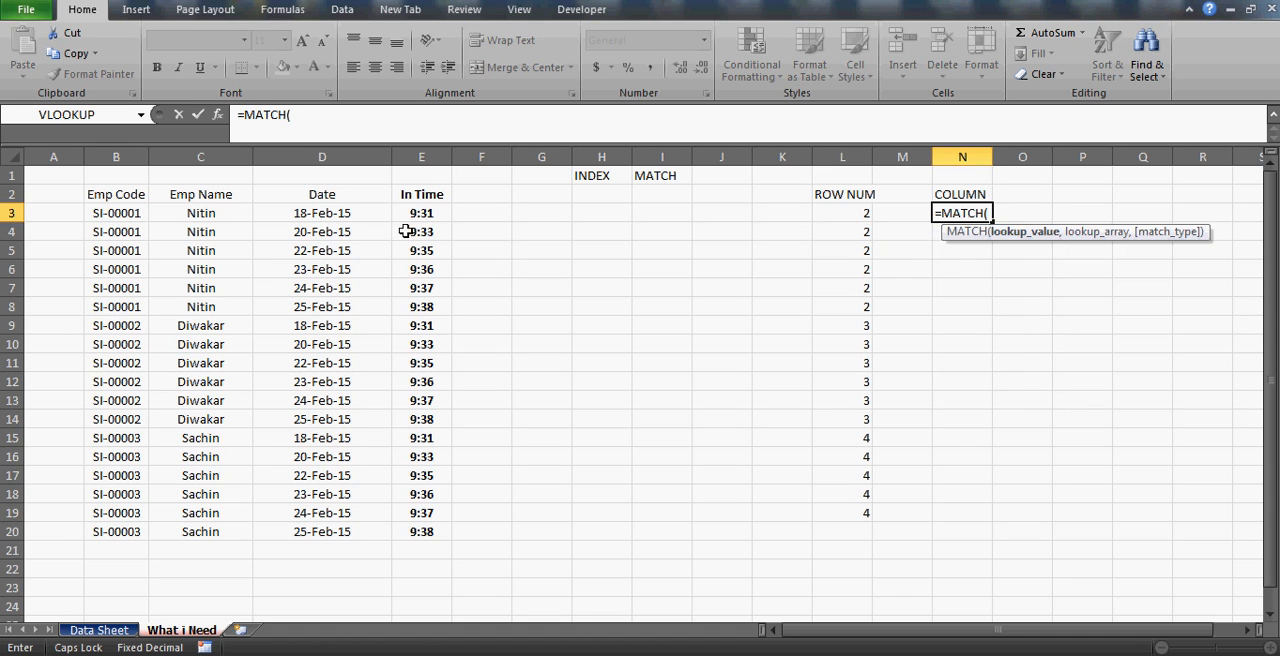
left_click(322, 210)
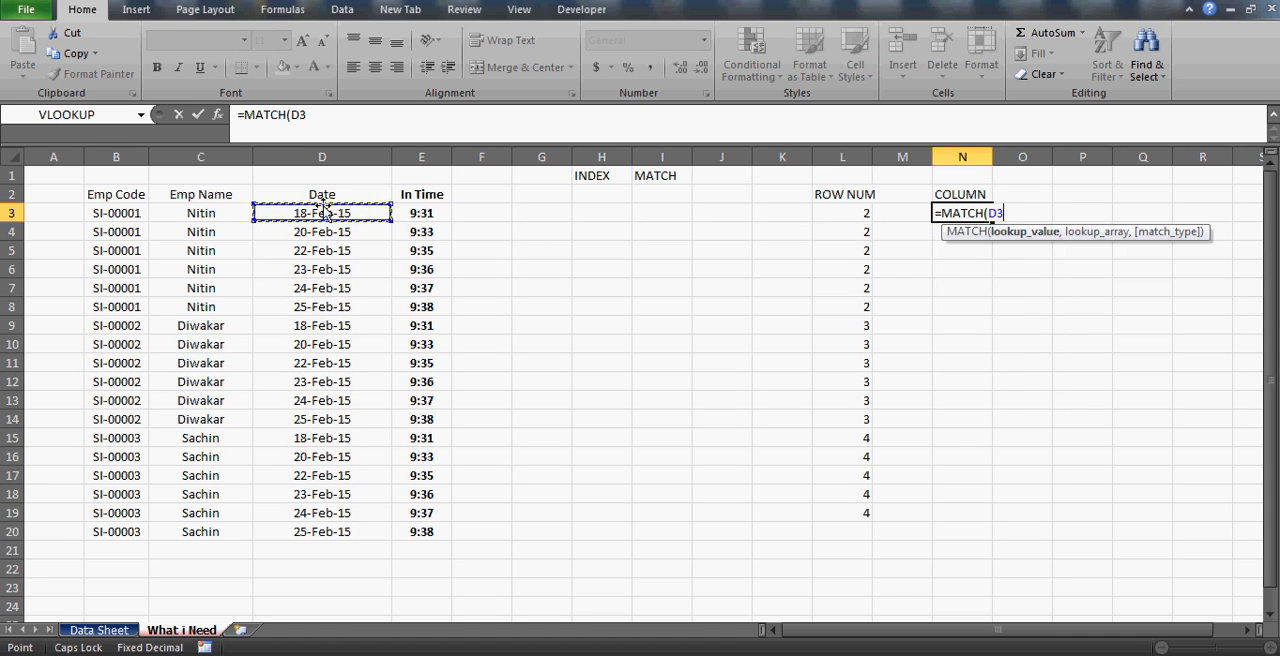
type(",")
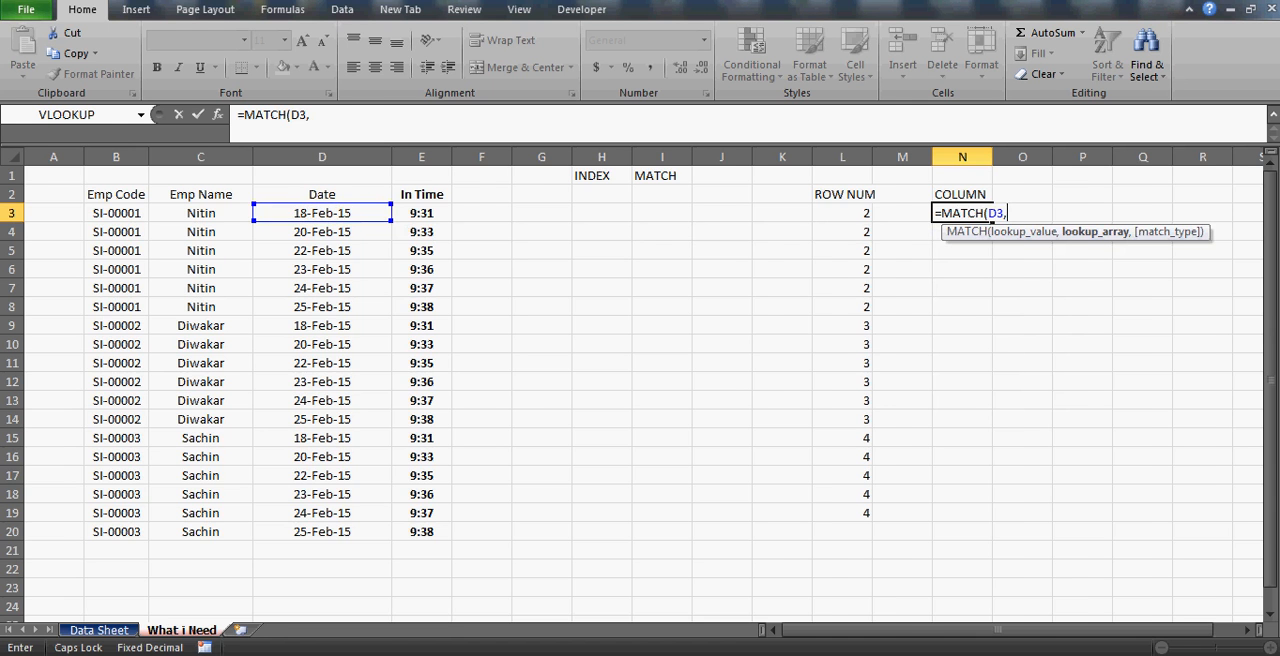
left_click(105, 631)
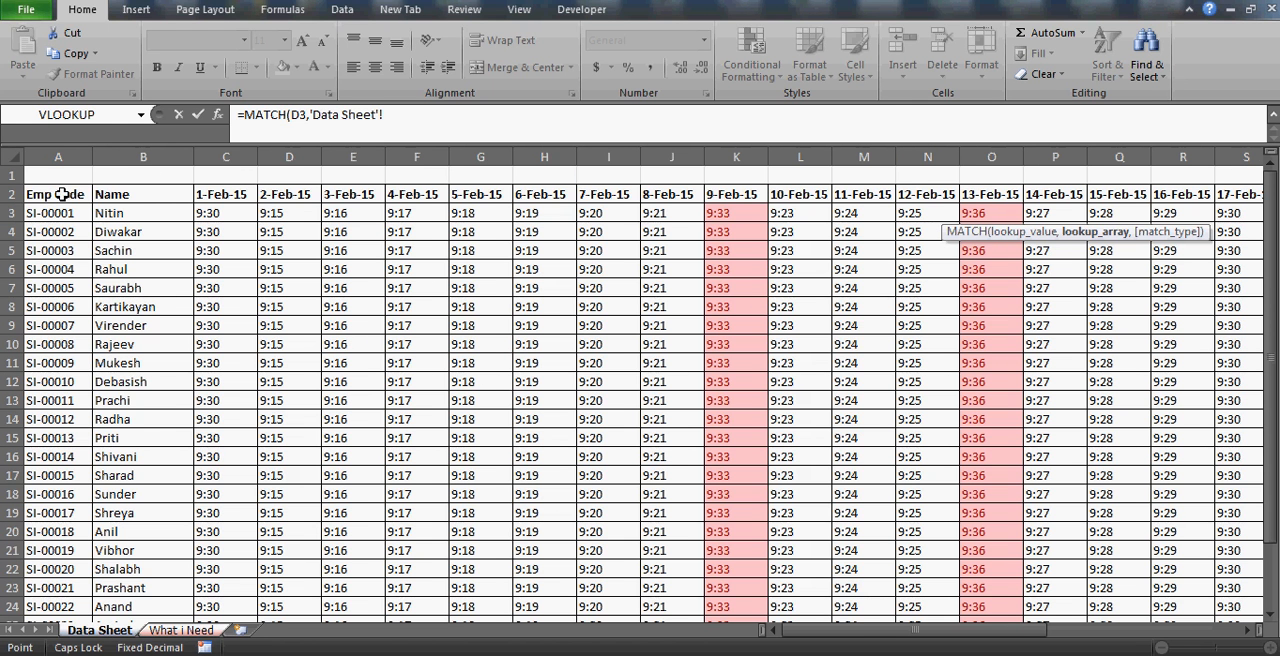
left_click_drag(63, 194, 1146, 196)
type(",0")
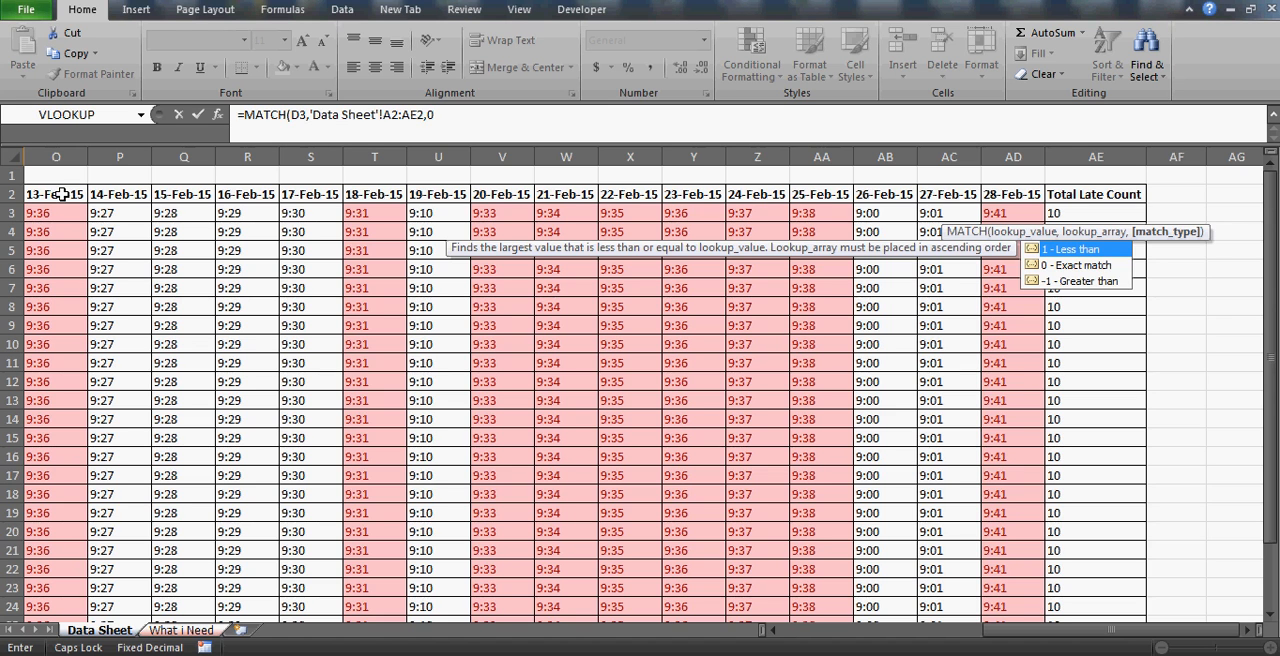
key("Return")
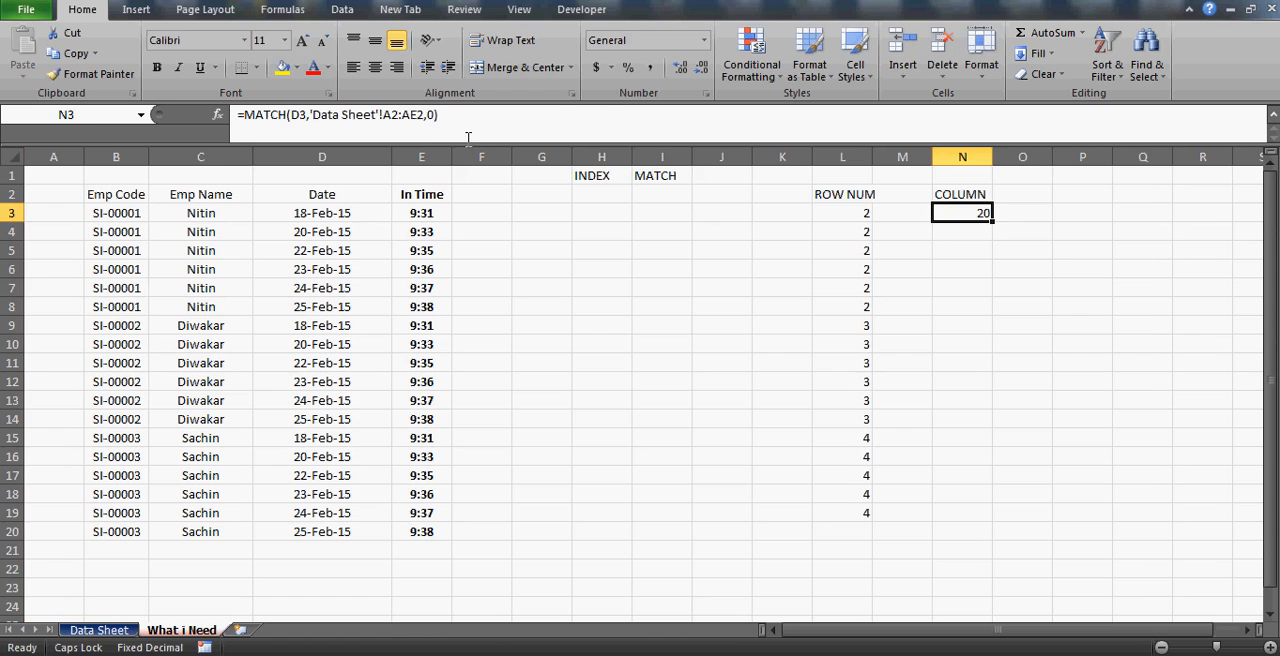
Make the N3 lookup range absolute as $A$2:$AE$2 and fill the formula down to N19.
left_click(405, 117)
left_click_drag(383, 115, 399, 115)
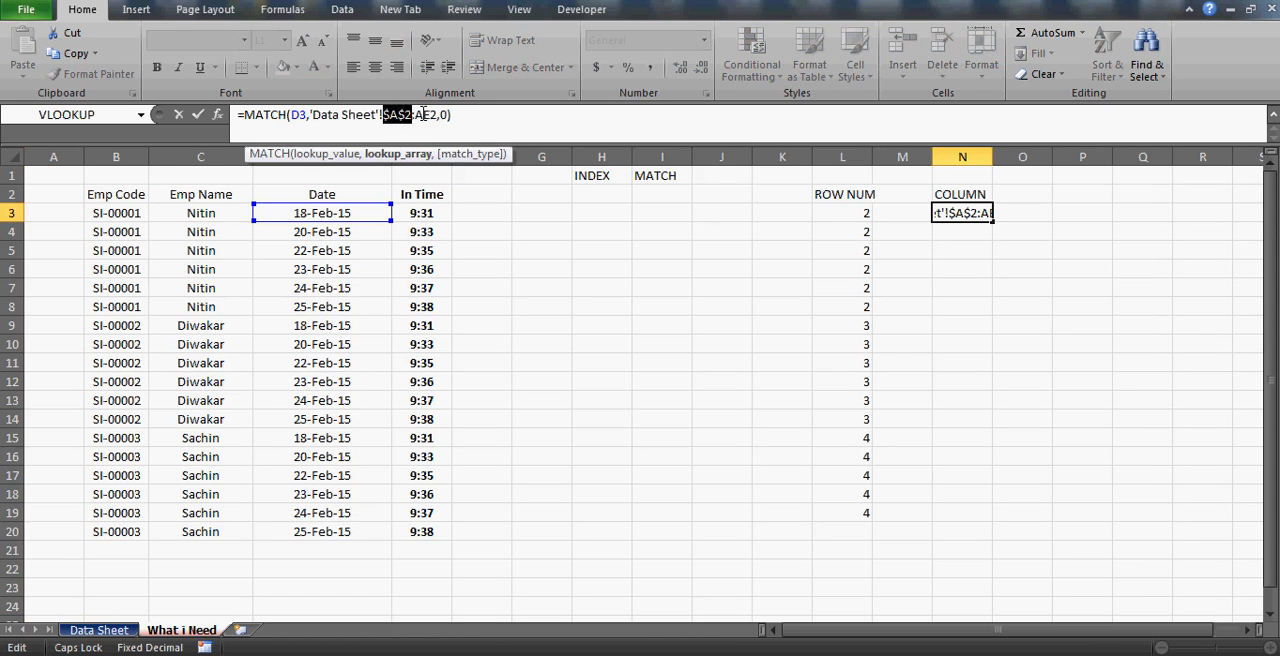
key("F4")
double_click(426, 114)
key("F4")
key("Up")
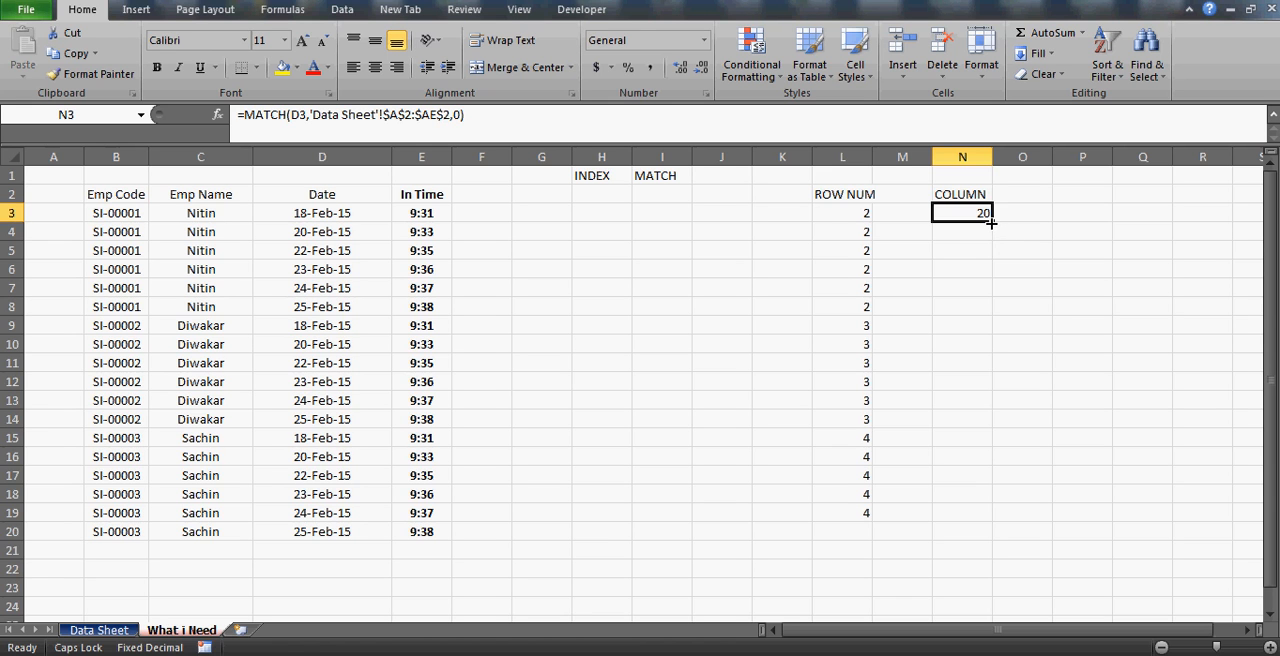
left_click_drag(990, 223, 972, 517)
Inspect the copied MATCH formulas in N5, N6 and N8 and the date cells they refer to, leaving them unedited.
left_click(970, 250)
double_click(970, 250)
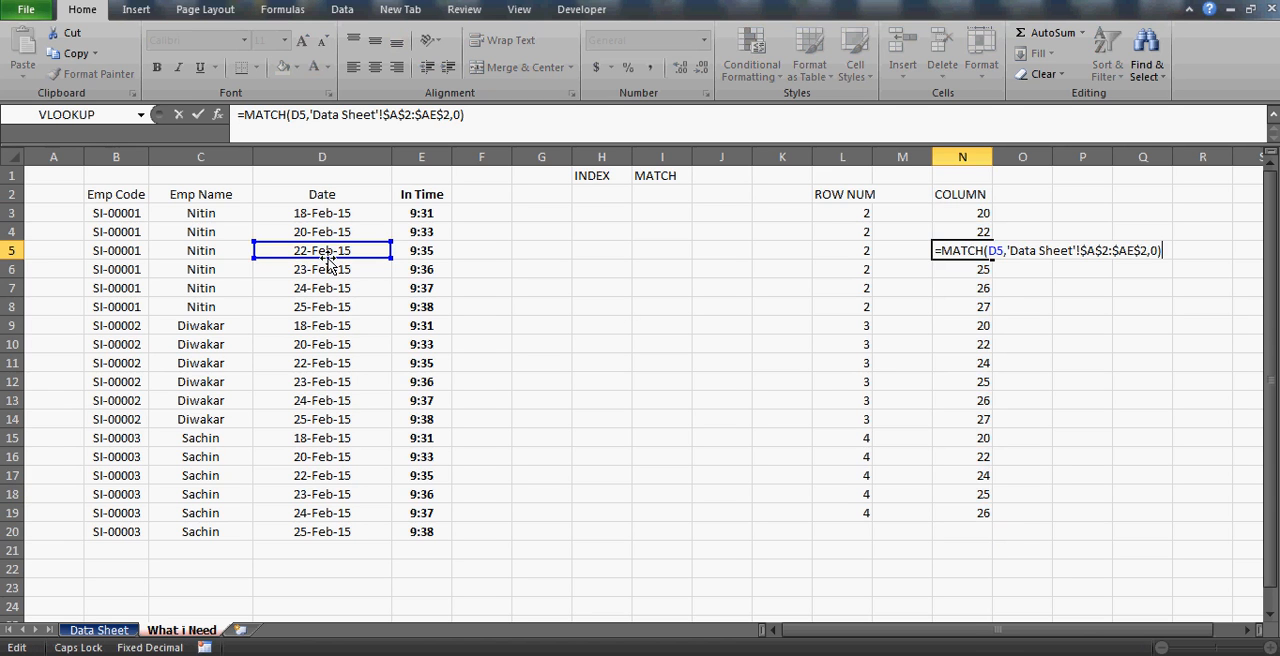
key("Return")
key("F2")
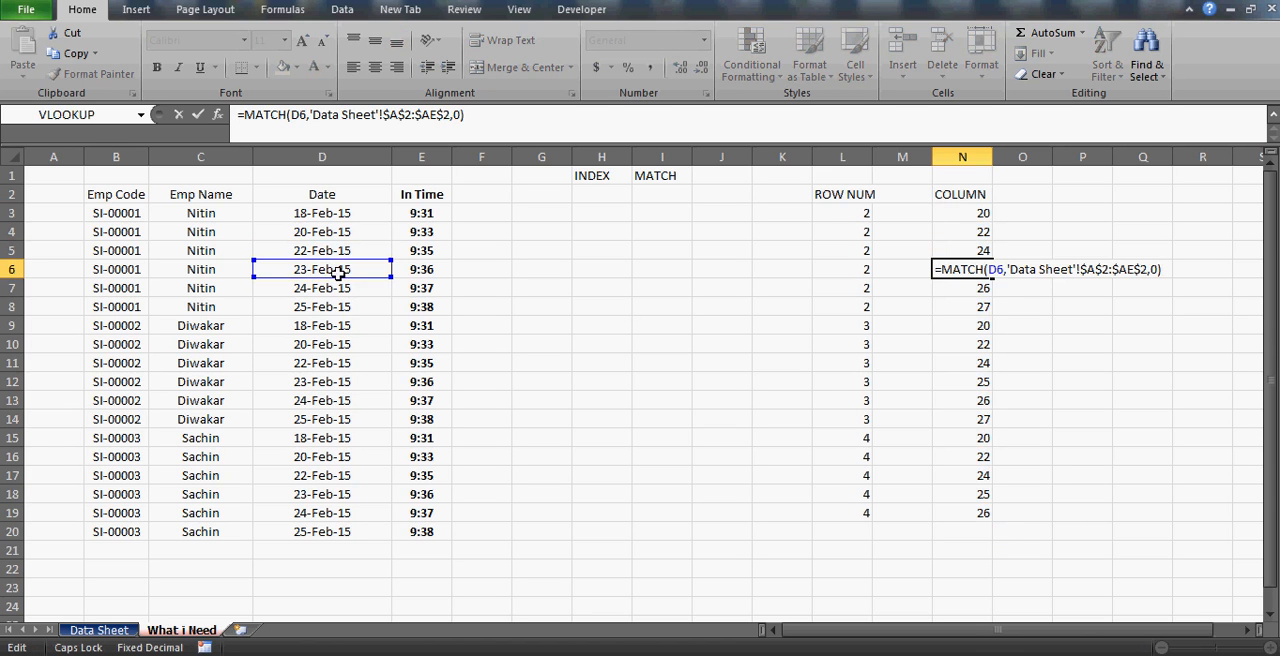
key("Return")
key("Return")
key("F2")
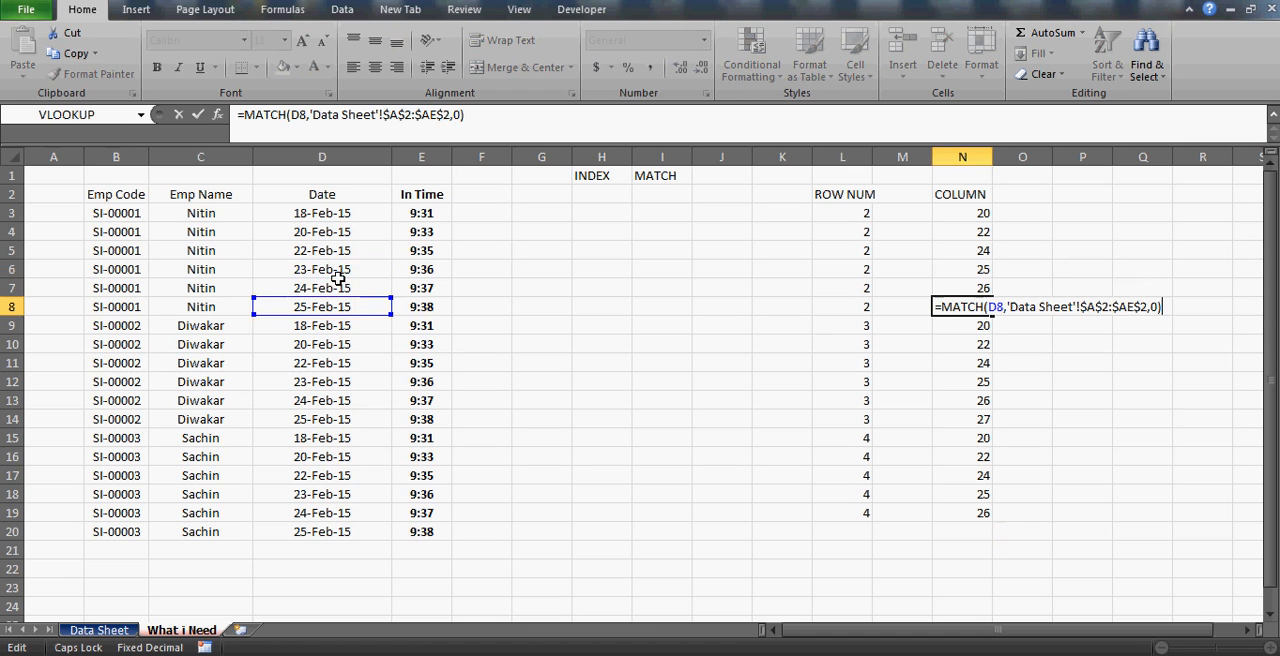
key("Return")
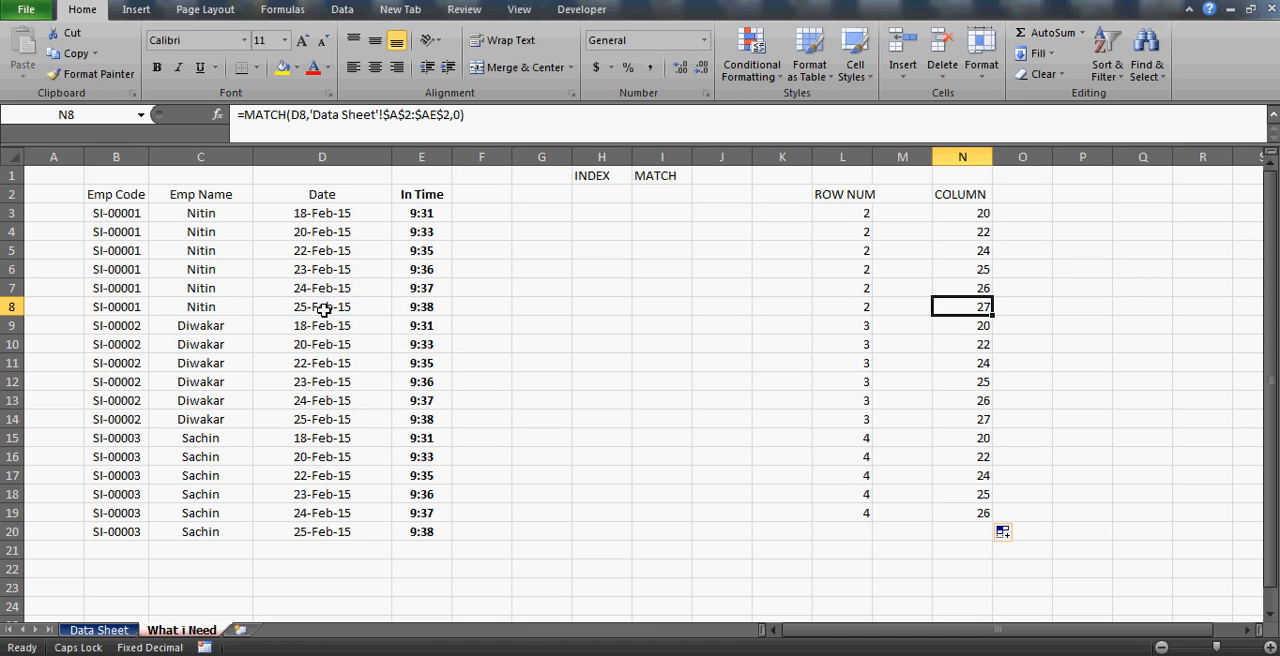
Examine both MATCH ranges on the Data Sheet from A2, down the Emp Code column and across the header row to Total Late Count.
left_click(327, 310)
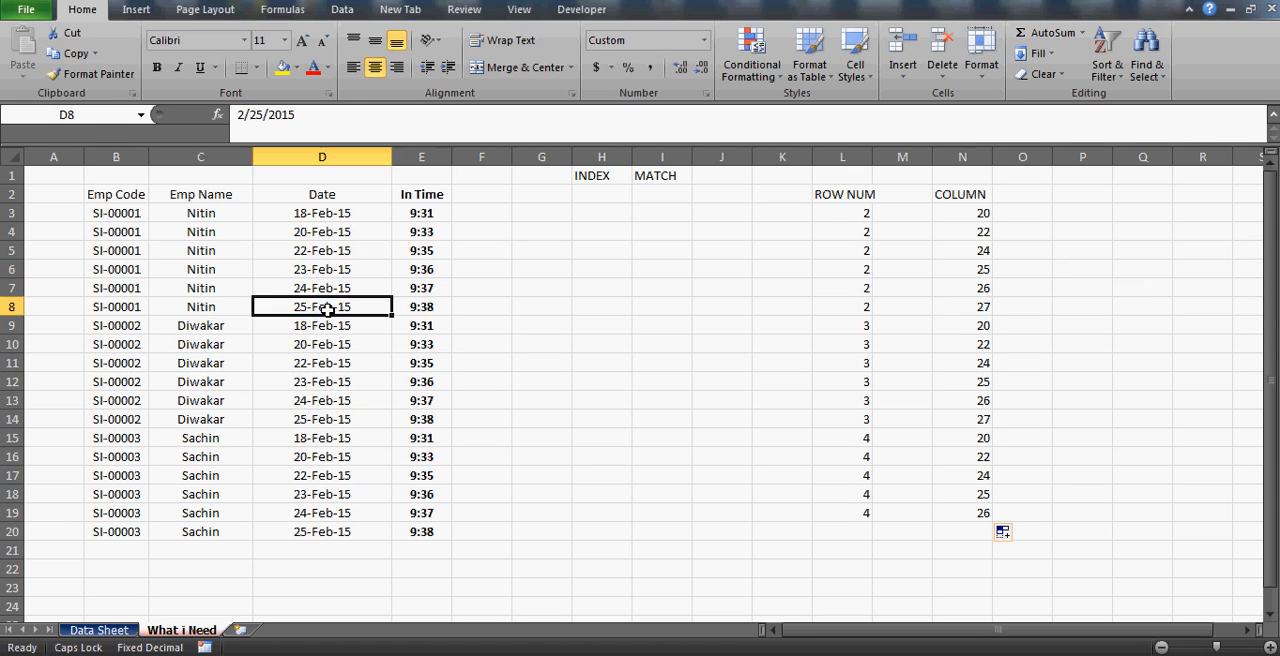
left_click(111, 632)
left_click(78, 256)
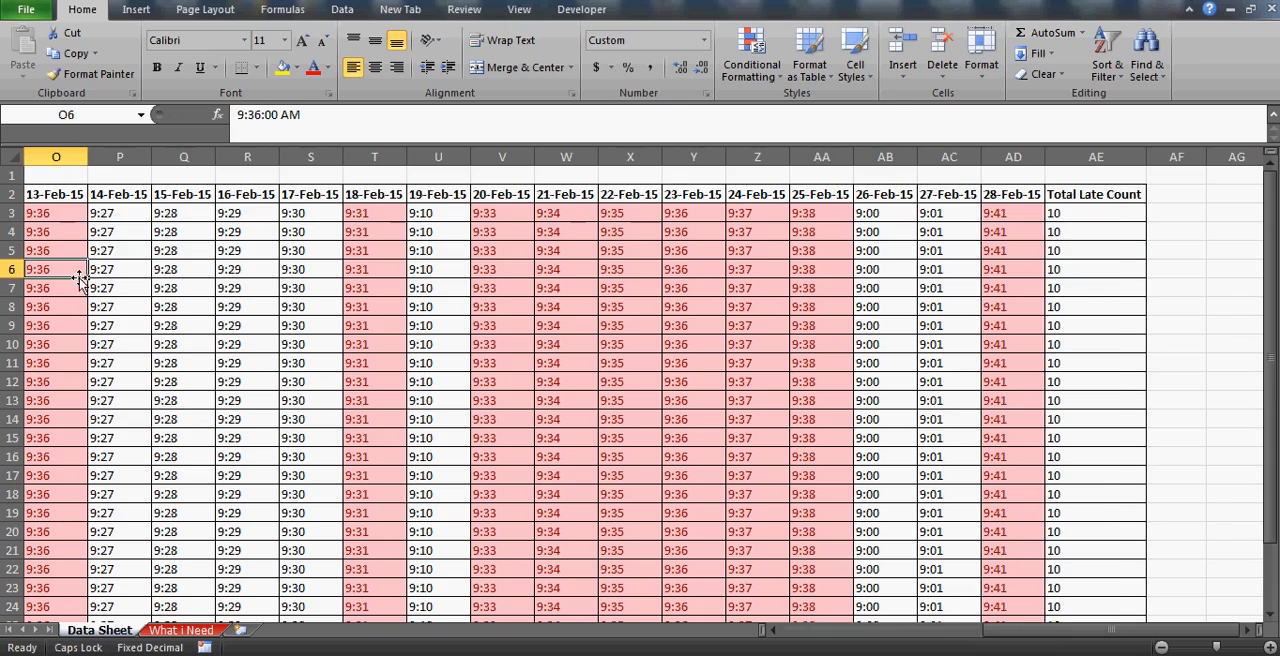
key("Left")
key("Left")
key("Left")
key("Left")
key("Left")
key("Left")
key("Left")
key("Left")
key("Left")
key("Left")
key("Left")
key("Left")
key("Left")
key("Left")
key("Up")
key("Up")
key("Up")
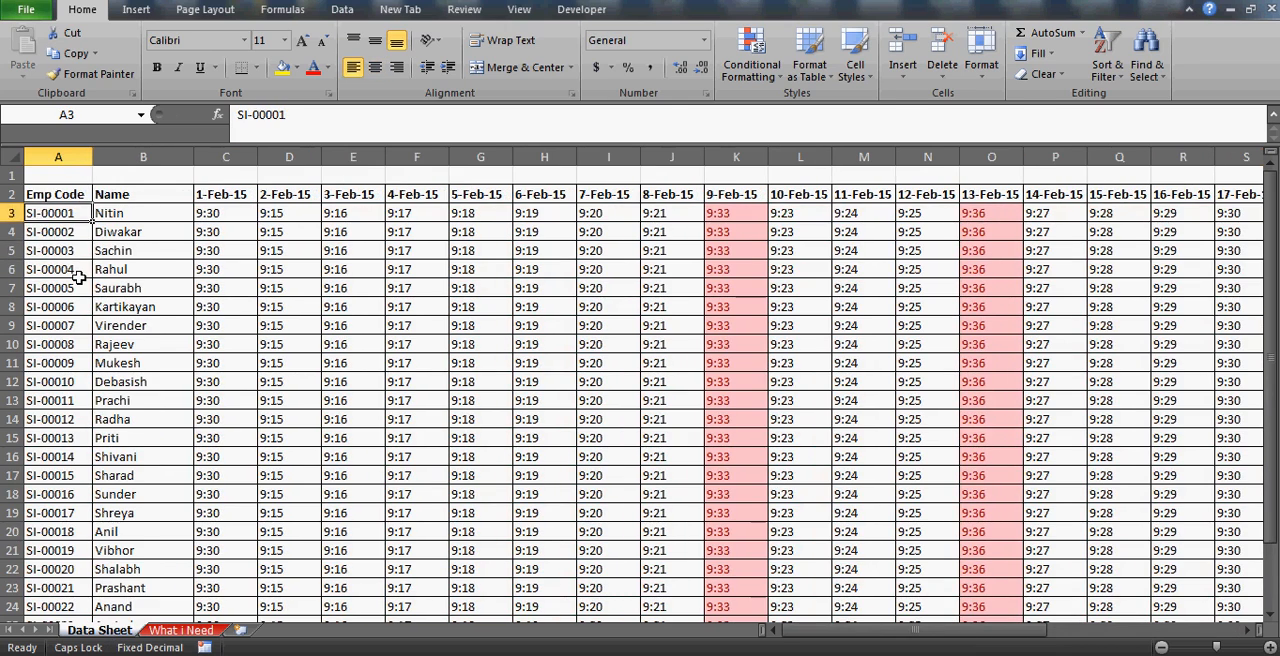
key("ctrl+shift+Down")
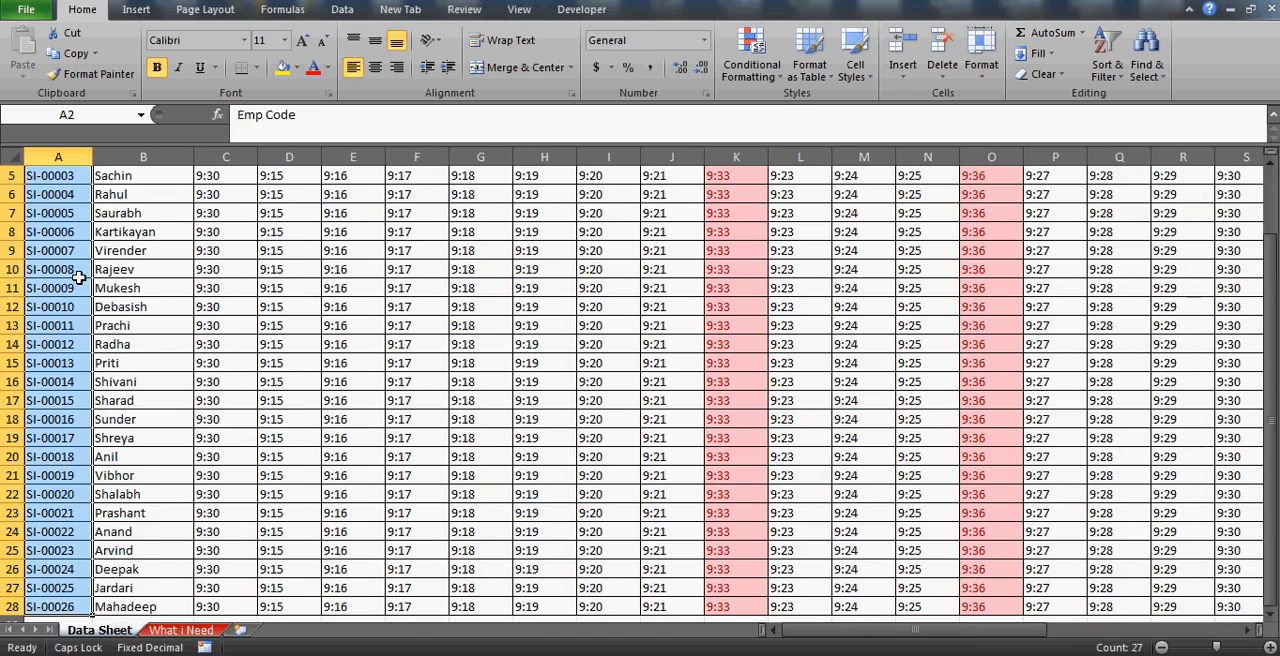
key("ctrl+shift+Up")
key("ctrl+shift+Right")
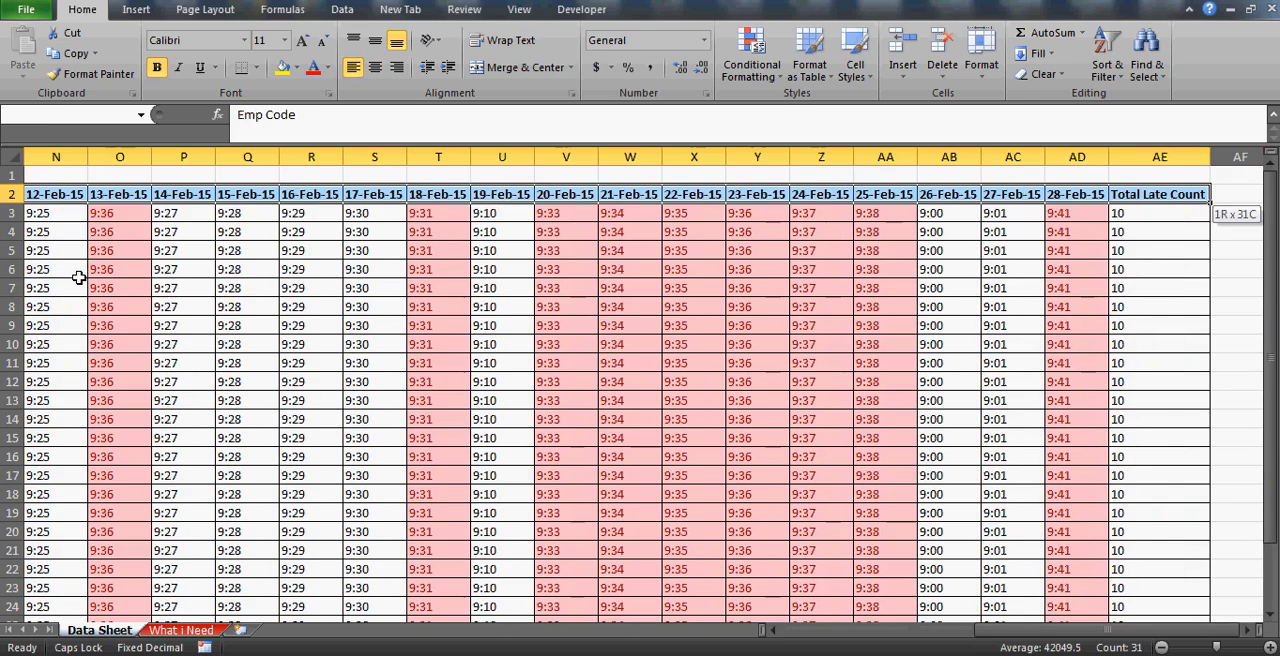
key("ctrl+shift+Left")
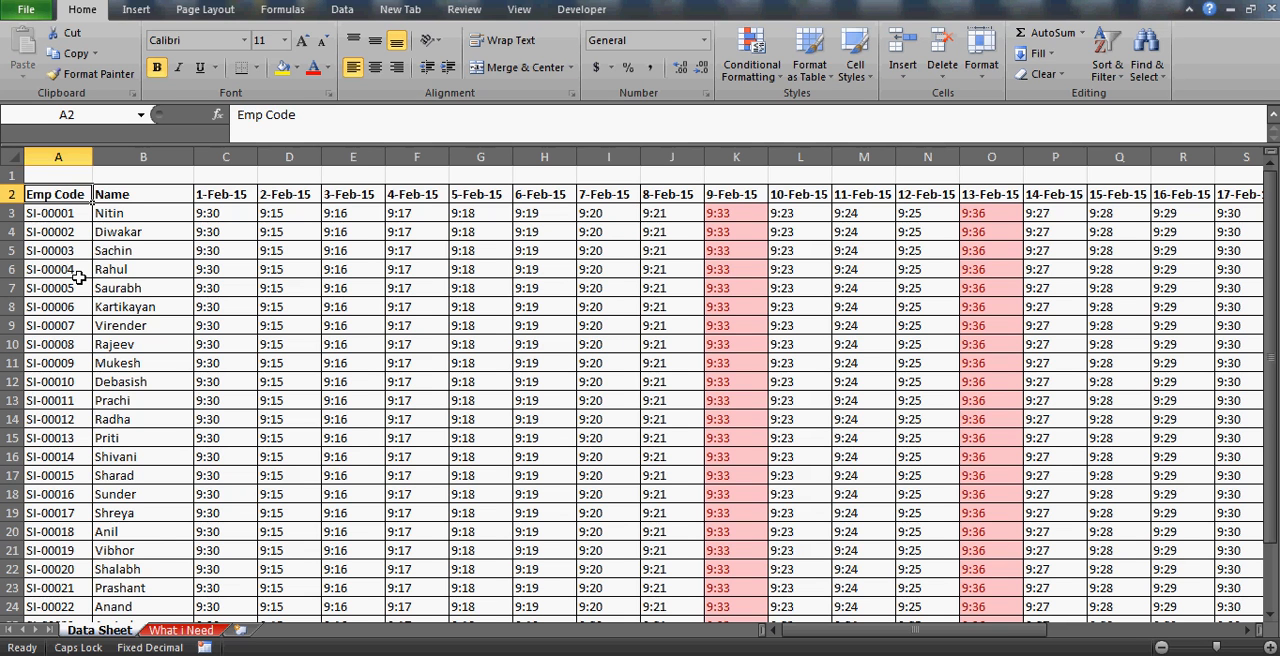
Compare the lookup ranges of the MATCH formulas in L3 and N3 on What i Need without editing them.
left_click(182, 630)
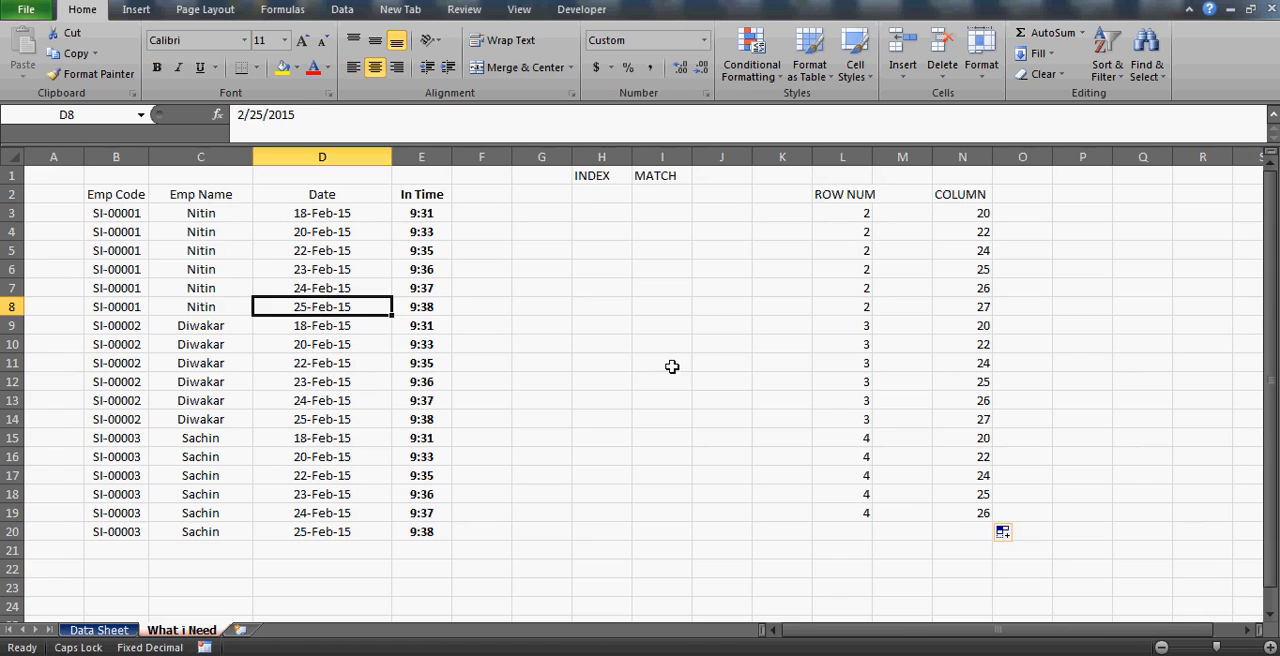
left_click(851, 210)
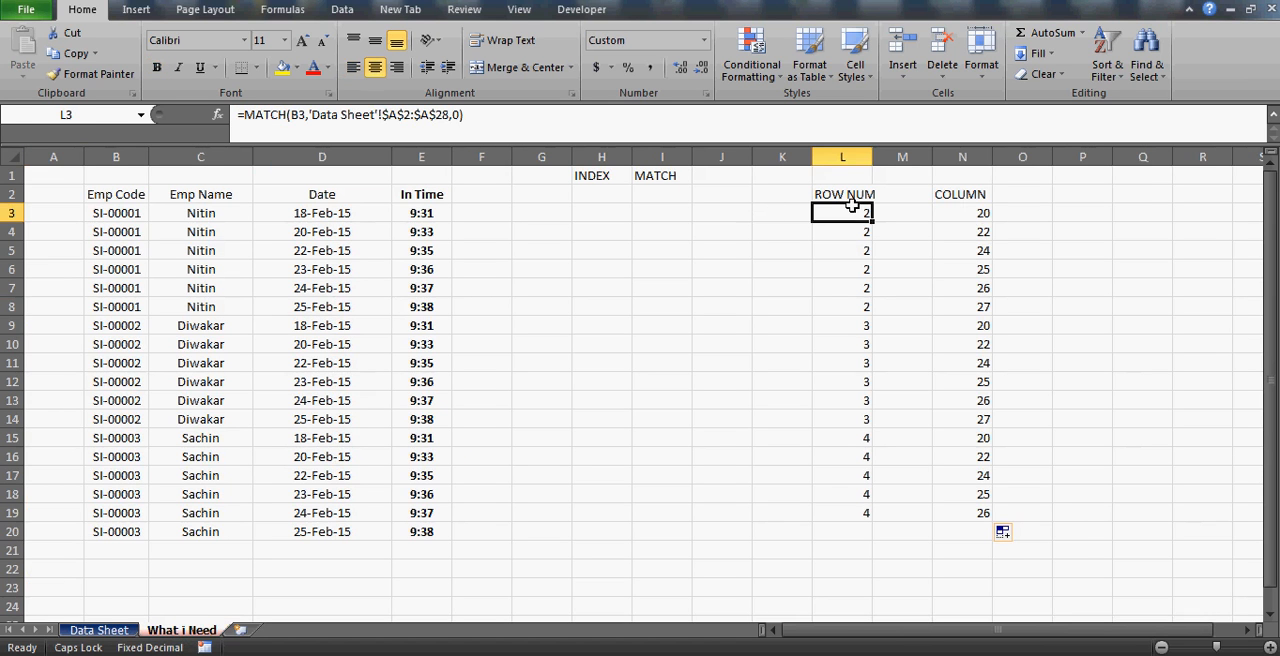
left_click(405, 115)
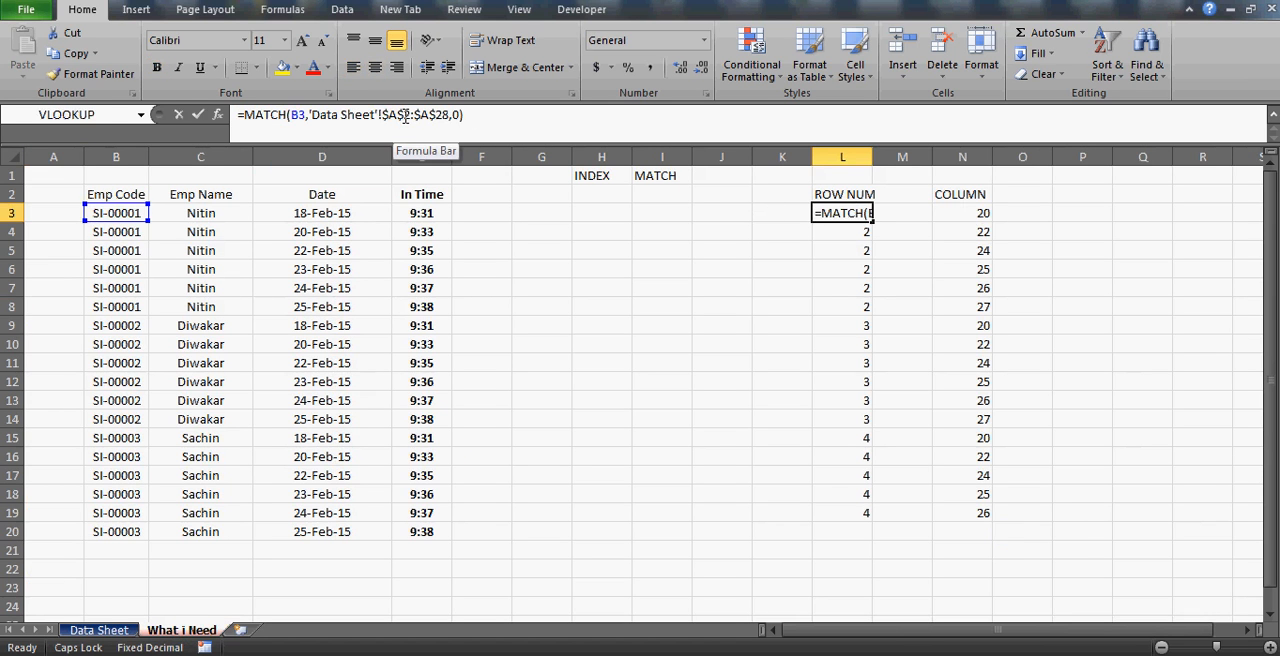
left_click(955, 208)
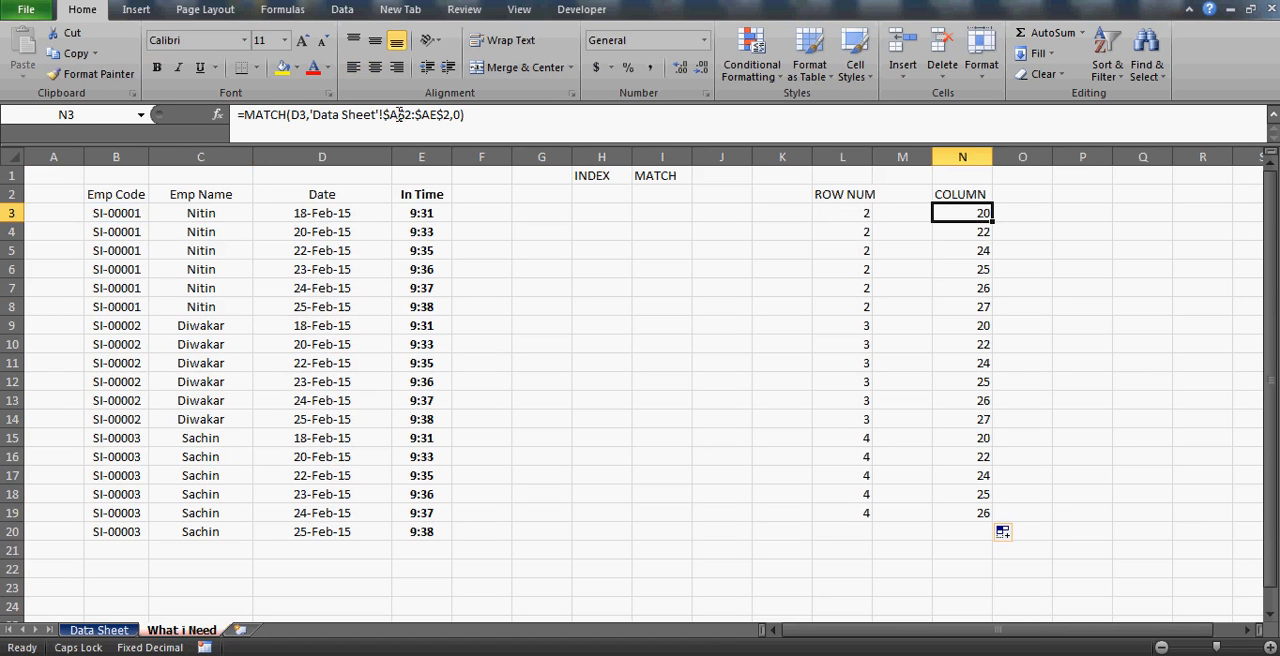
Compare selecting down the Emp Code column of the Data Sheet from the A2 header with selecting down from A3.
left_click(98, 629)
key("shift+Down")
key("shift+Down")
key("shift+Down")
key("shift+Down")
key("shift+Down")
key("shift+Down")
key("shift+Down")
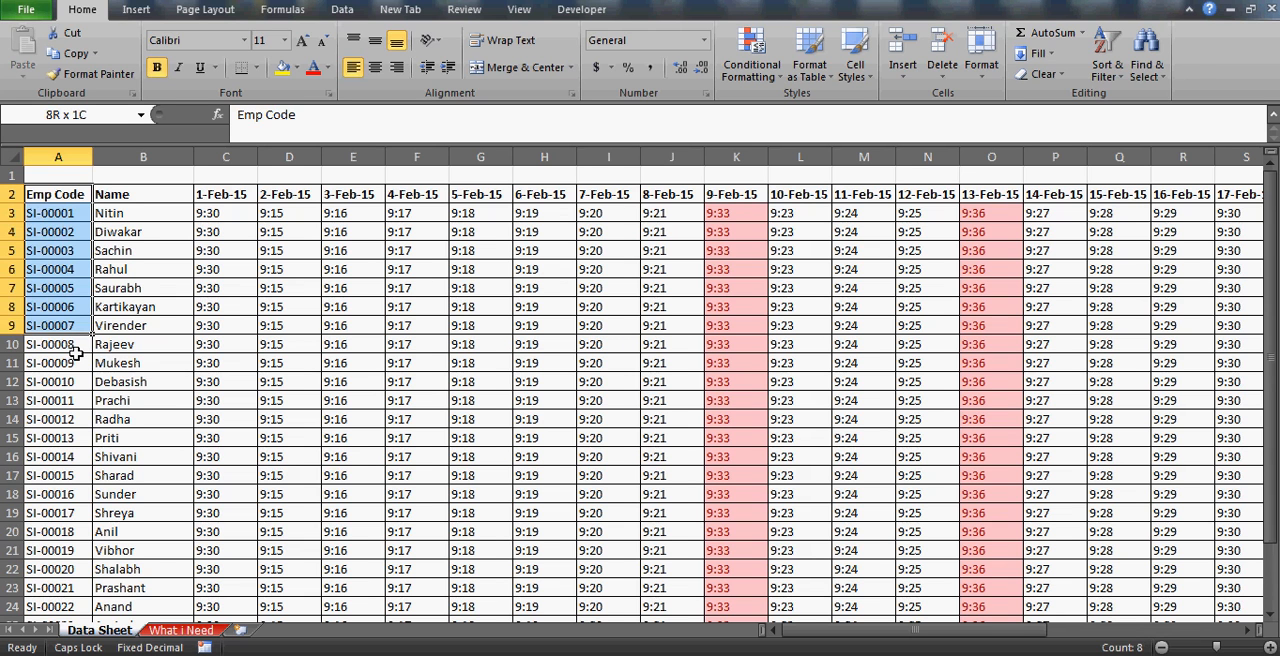
key("Down")
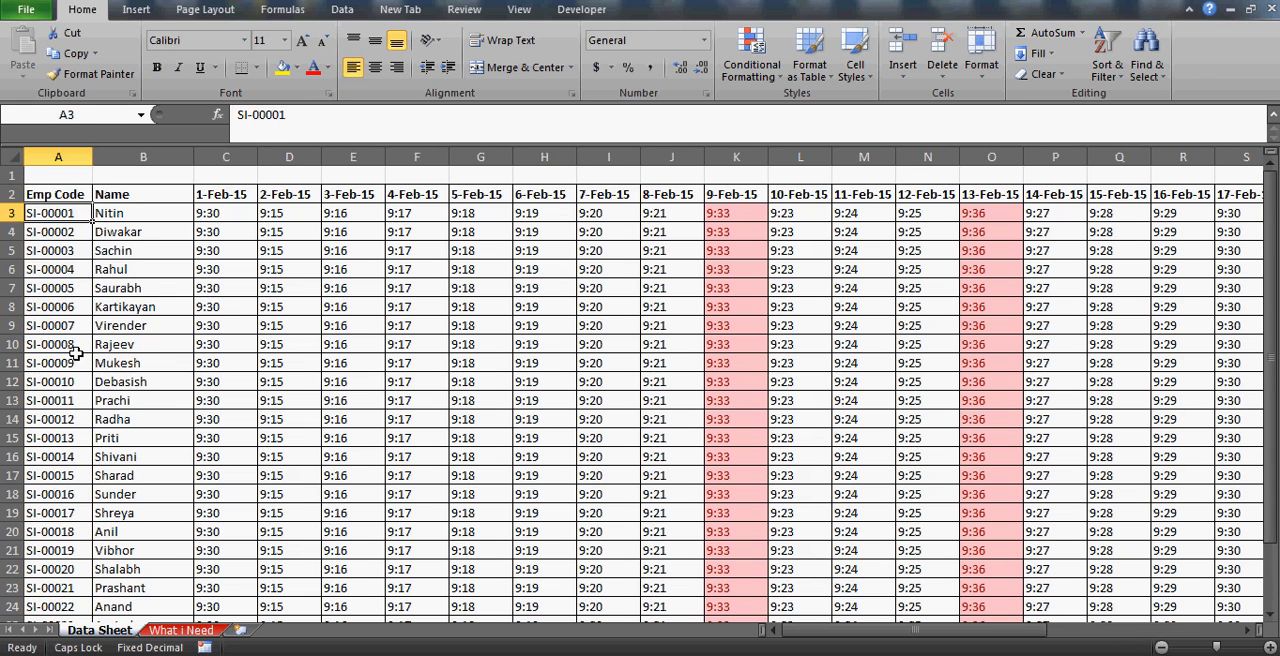
key("shift+Down")
key("shift+Down")
key("shift+Down")
key("shift+Down")
key("shift+Down")
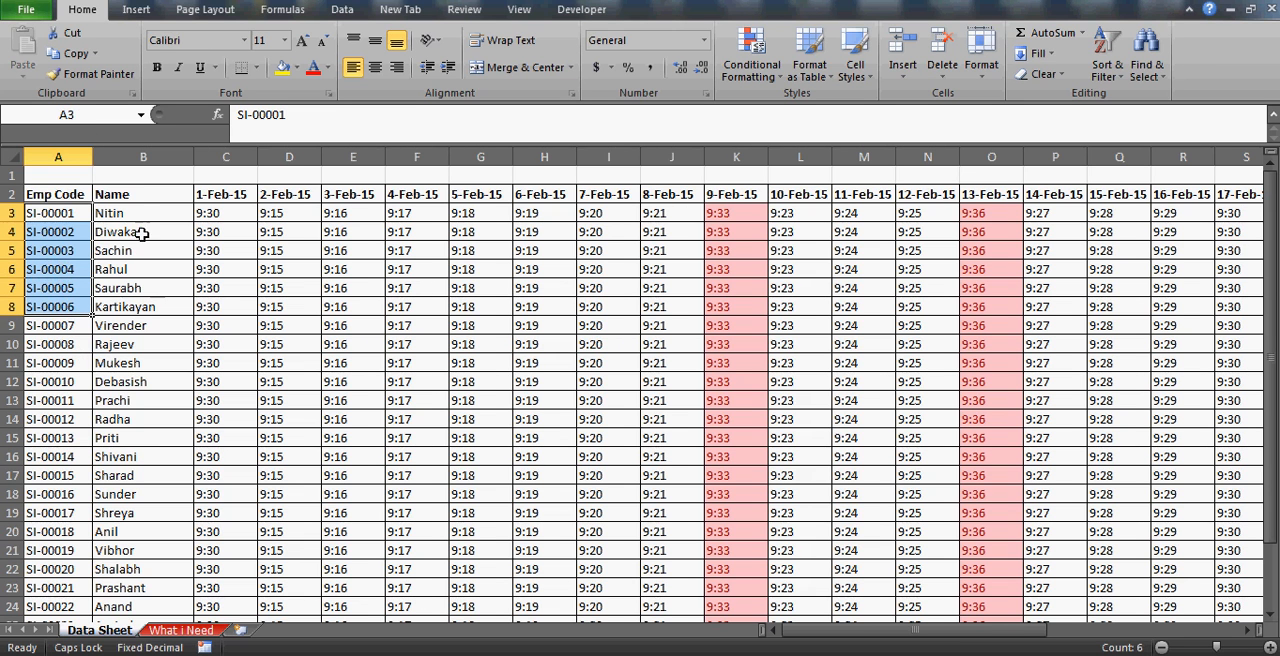
left_click(70, 194)
key("shift+Down")
key("shift+Down")
key("shift+Down")
key("shift+Down")
key("shift+Down")
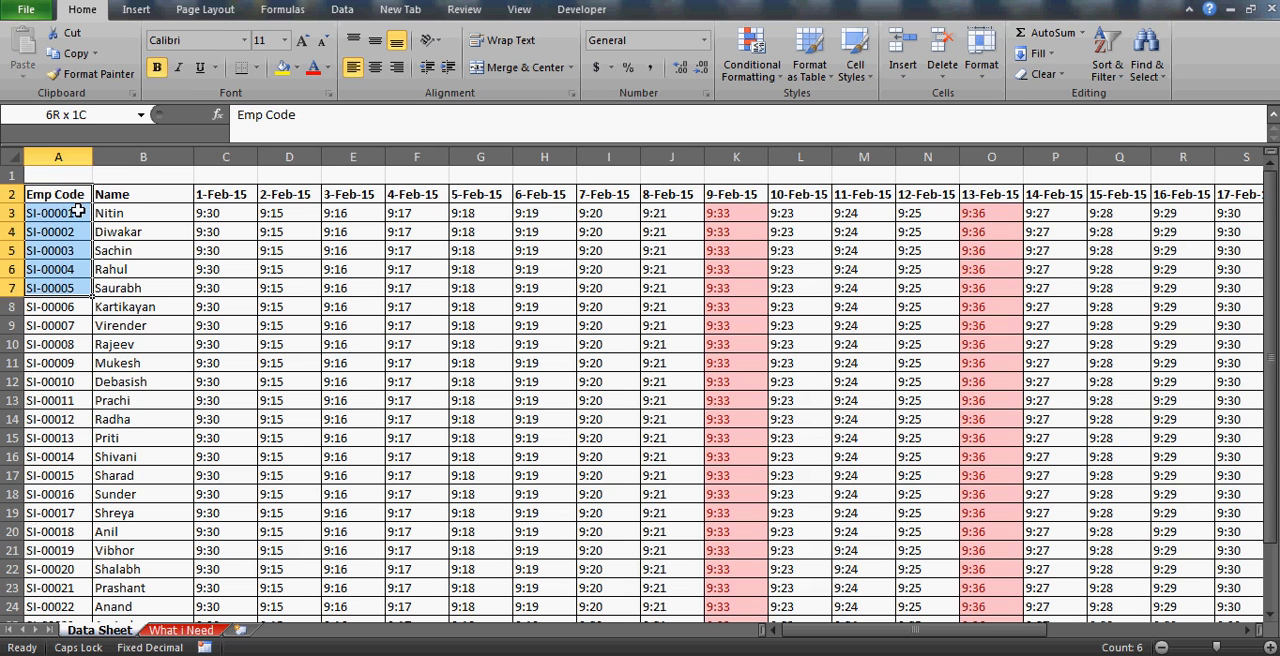
Compare selecting across the Data Sheet's header row from A2 with selecting from B2, finishing back on the A2 header.
left_click(65, 196)
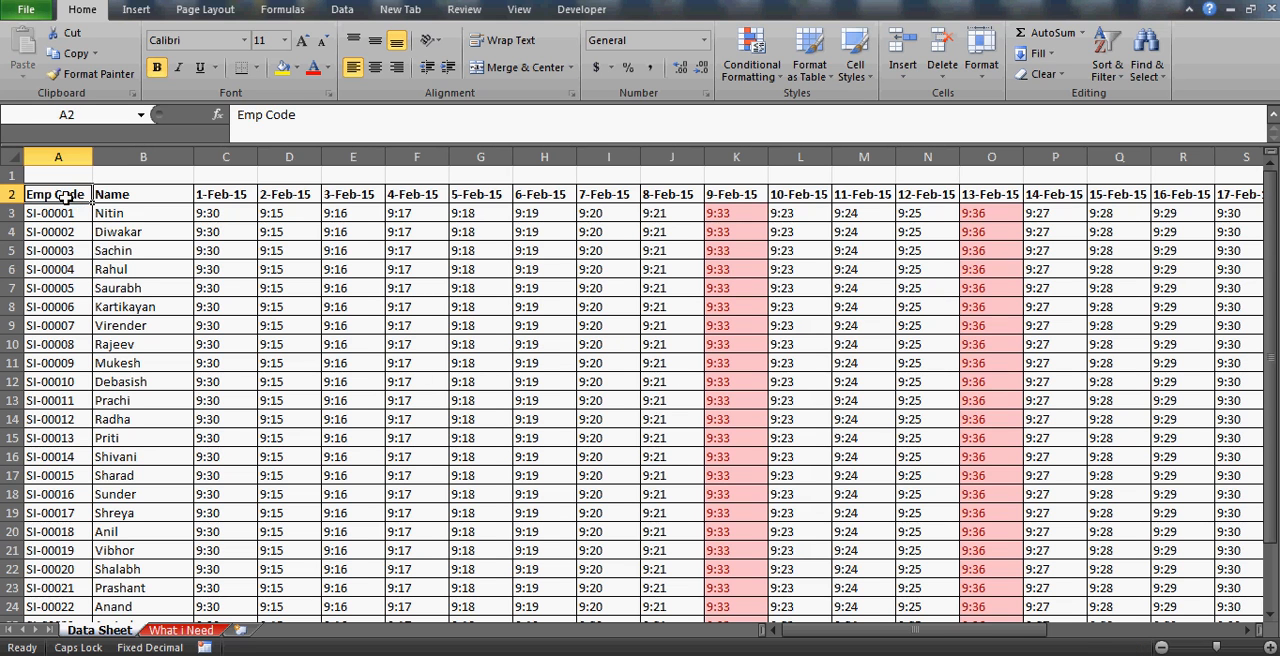
key("shift+Right")
key("shift+Right")
key("shift+Right")
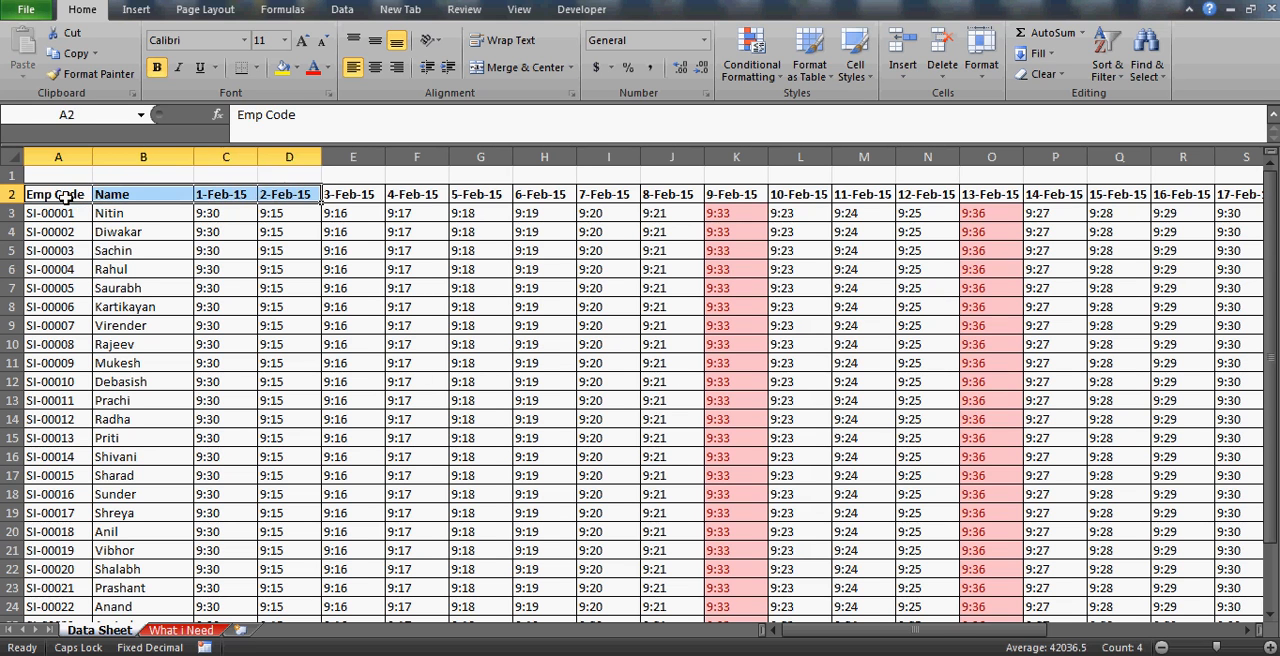
key("Right")
key("shift+Right")
key("shift+Right")
key("shift+Right")
key("shift+Right")
key("shift+Right")
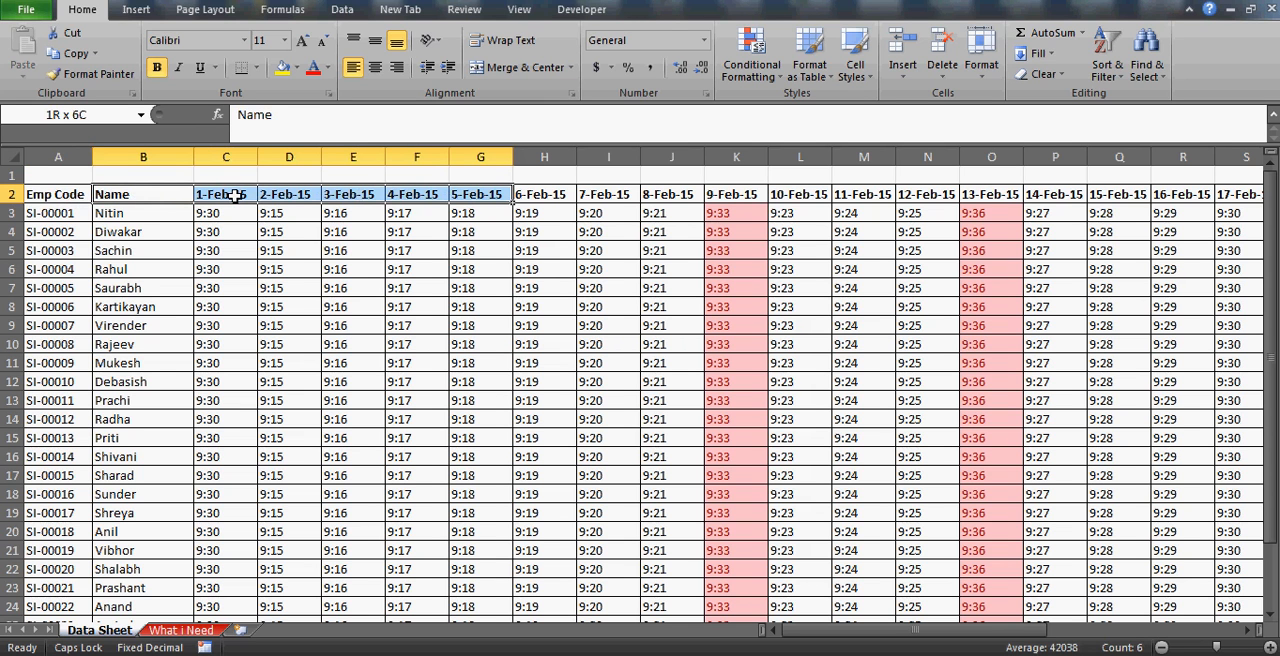
left_click(58, 196)
key("shift+Right")
key("shift+Right")
key("shift+Right")
key("shift+Right")
key("shift+Right")
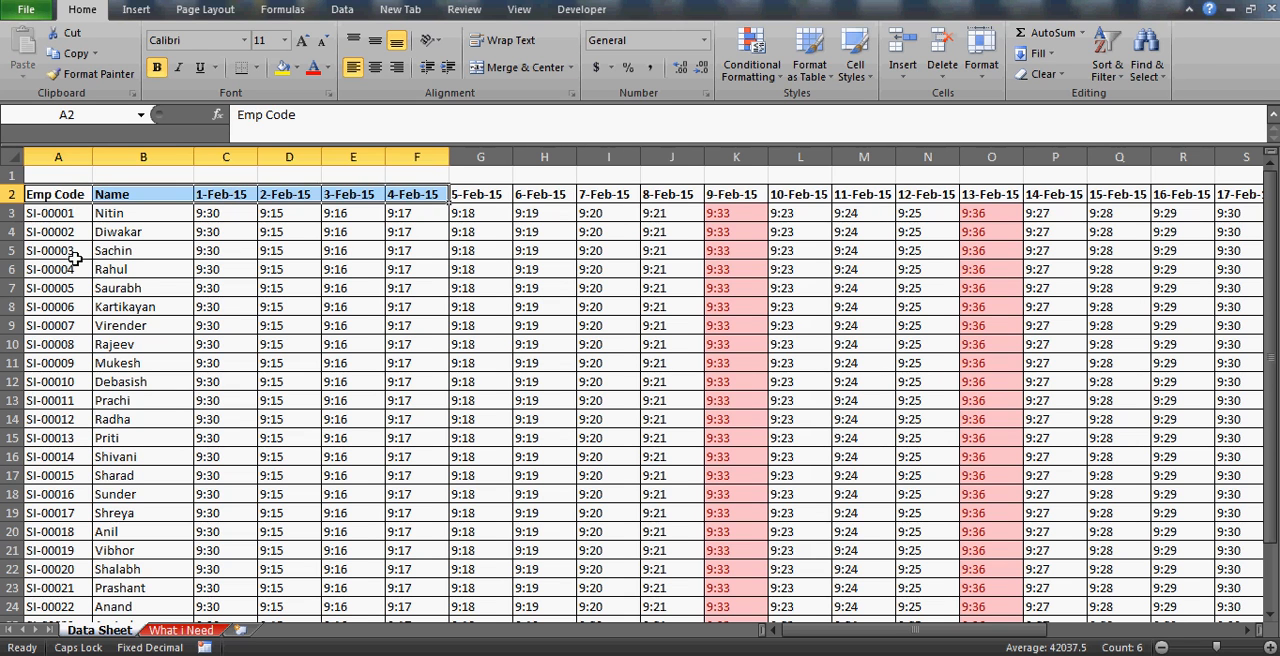
left_click(48, 212)
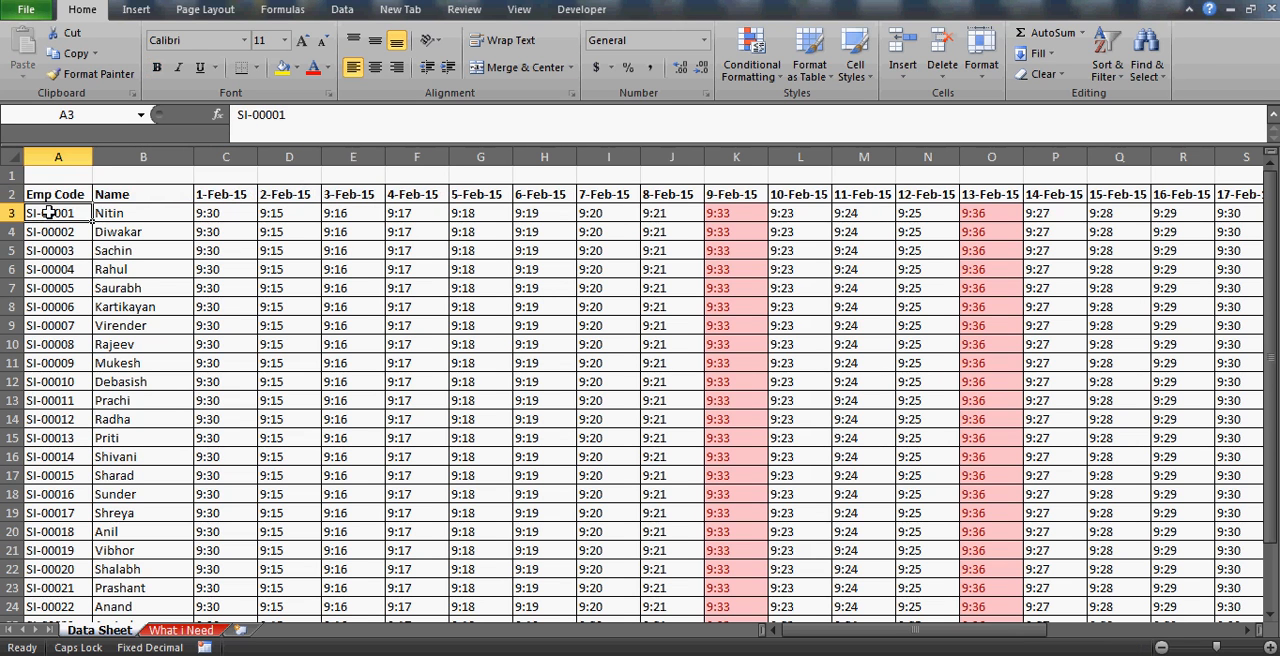
key("Up")
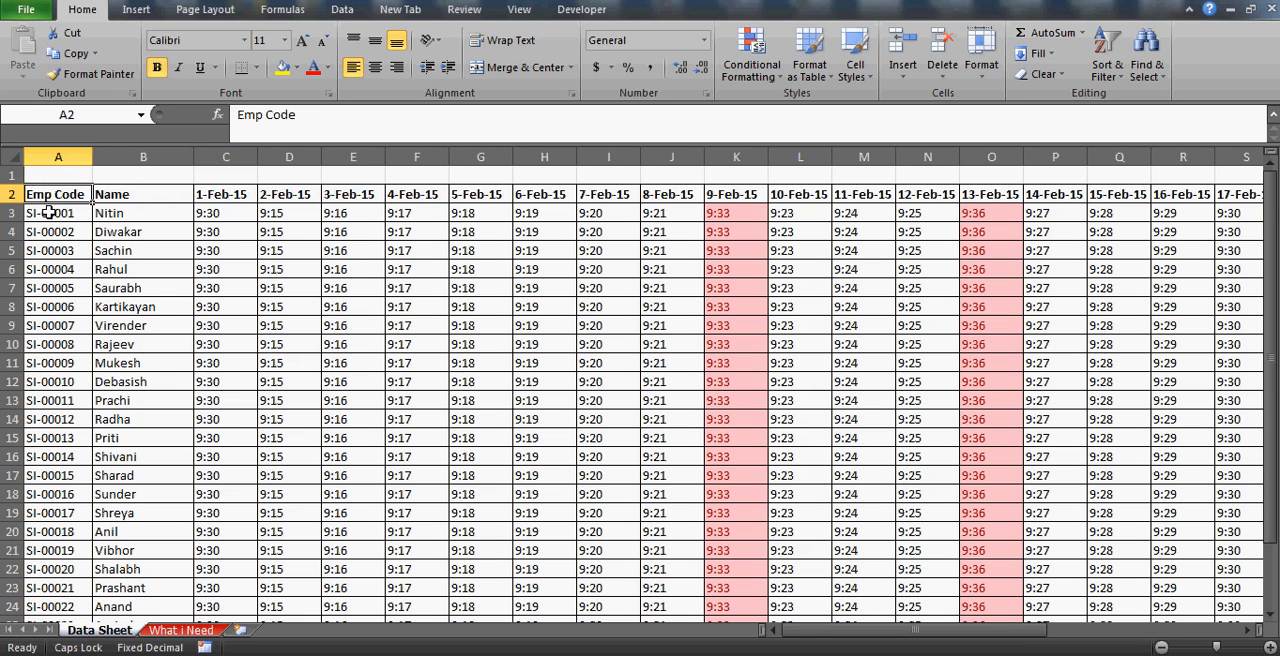
Trace the Data Sheet range from A2 across the date headers to column AA and down to row 28, returning to A2.
key("shift+Right")
key("shift+Right")
key("shift+Right")
key("shift+Right")
key("shift+Right")
key("shift+Right")
key("shift+Right")
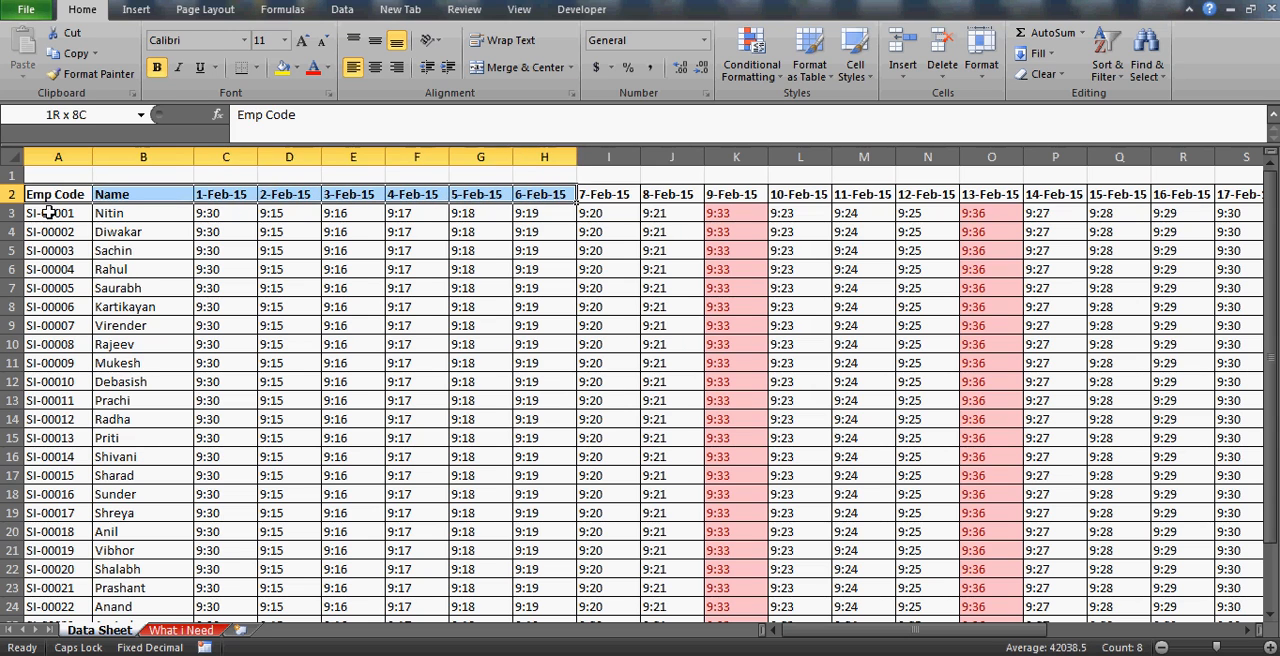
key("shift+Right")
key("shift+Right")
key("shift+Right")
key("shift+Right")
key("shift+Right")
key("shift+Right")
key("shift+Right")
key("shift+Right")
key("shift+Right")
key("shift+Right")
key("shift+Right")
key("shift+Right")
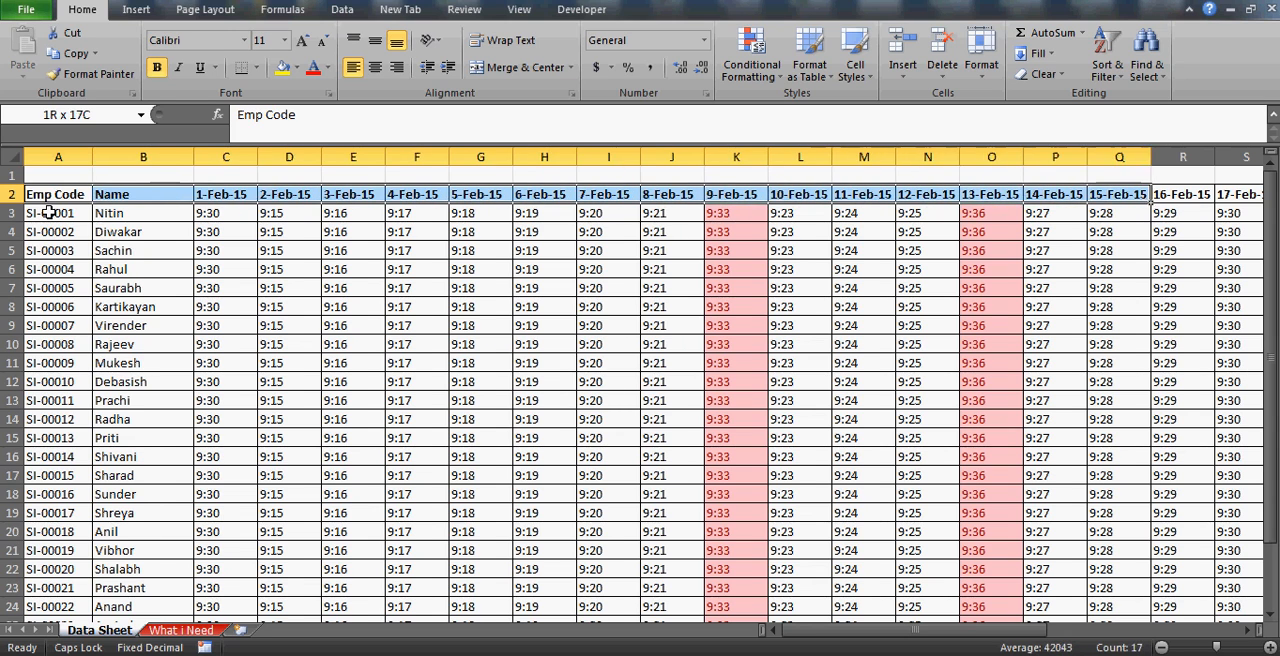
key("shift+Right")
key("shift+Right")
key("shift+Right")
key("shift+Right")
key("shift+Right")
key("shift+Right")
key("shift+Right")
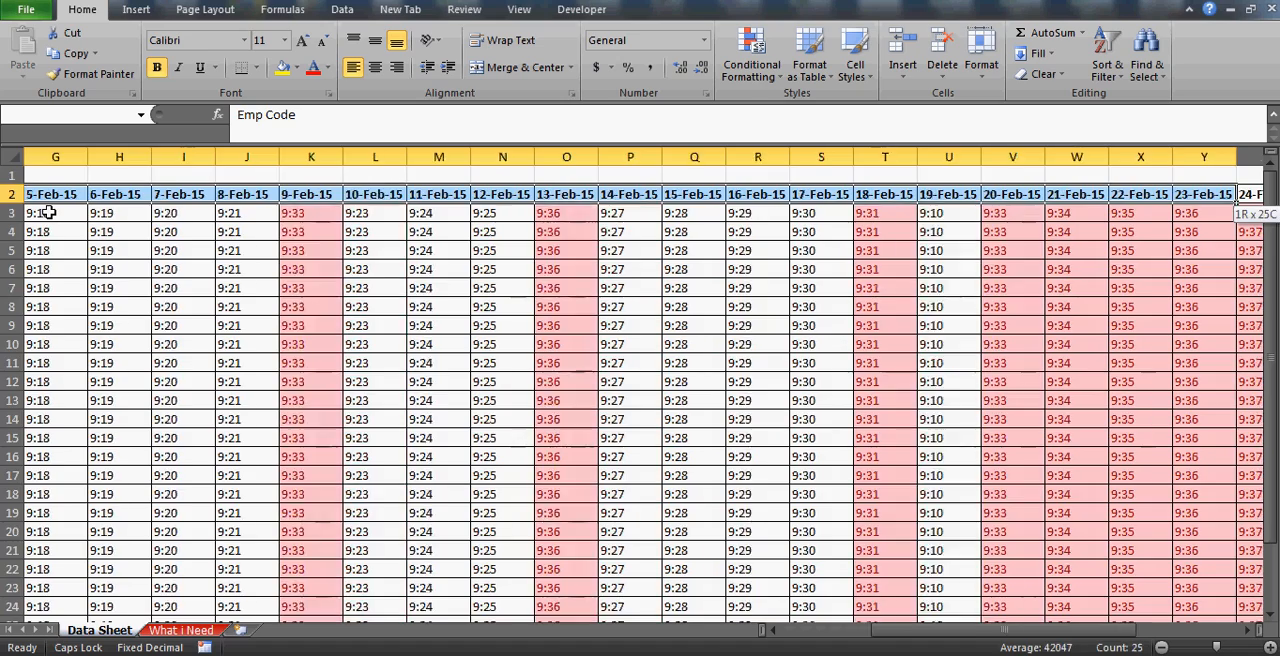
key("ctrl+shift+Down")
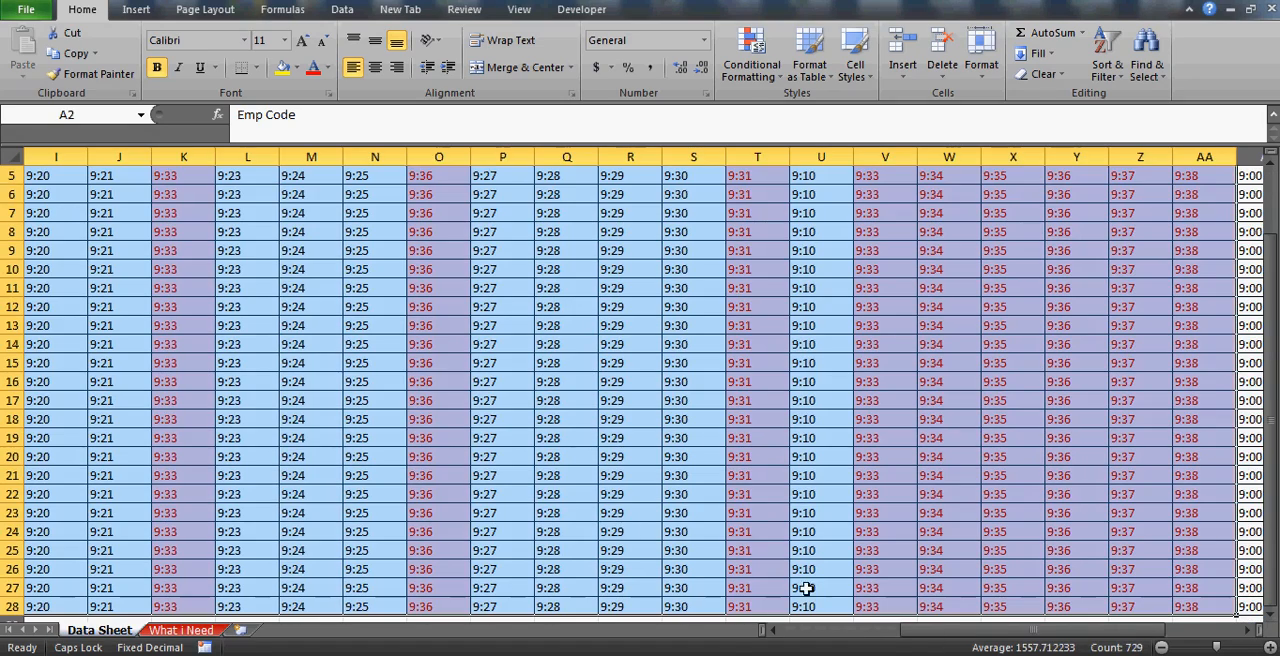
left_click_drag(935, 632, 809, 637)
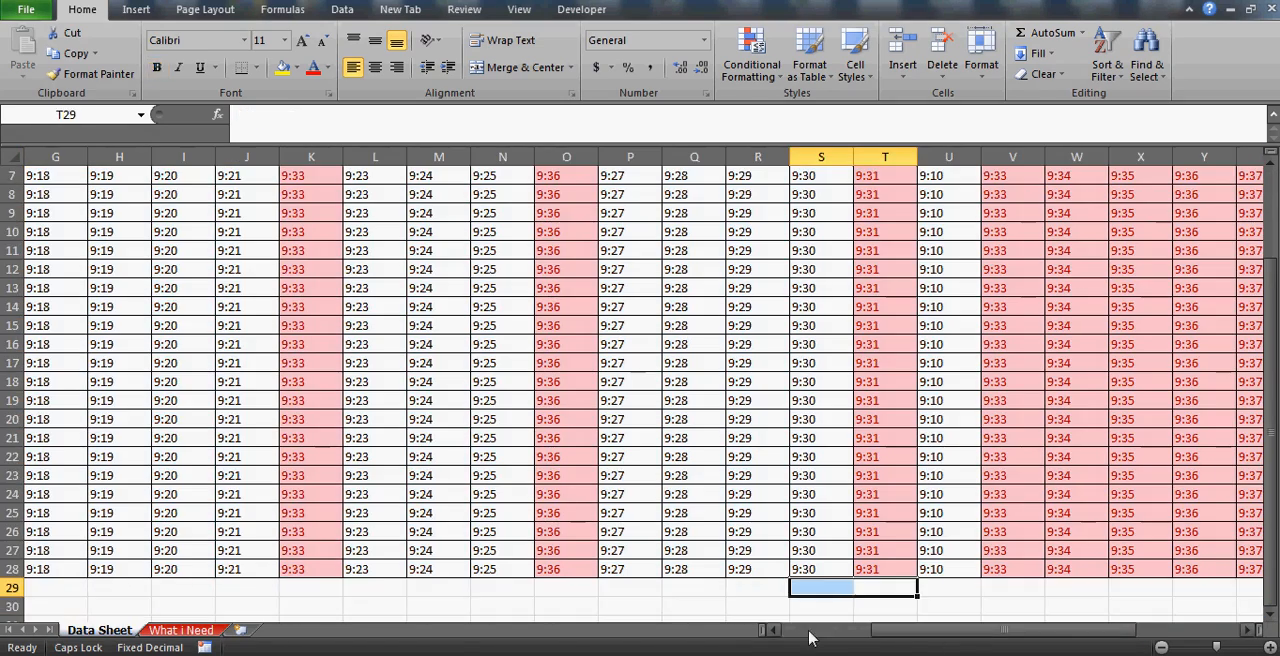
left_click_drag(897, 629, 790, 634)
left_click_drag(1270, 412, 1262, 232)
left_click(30, 198)
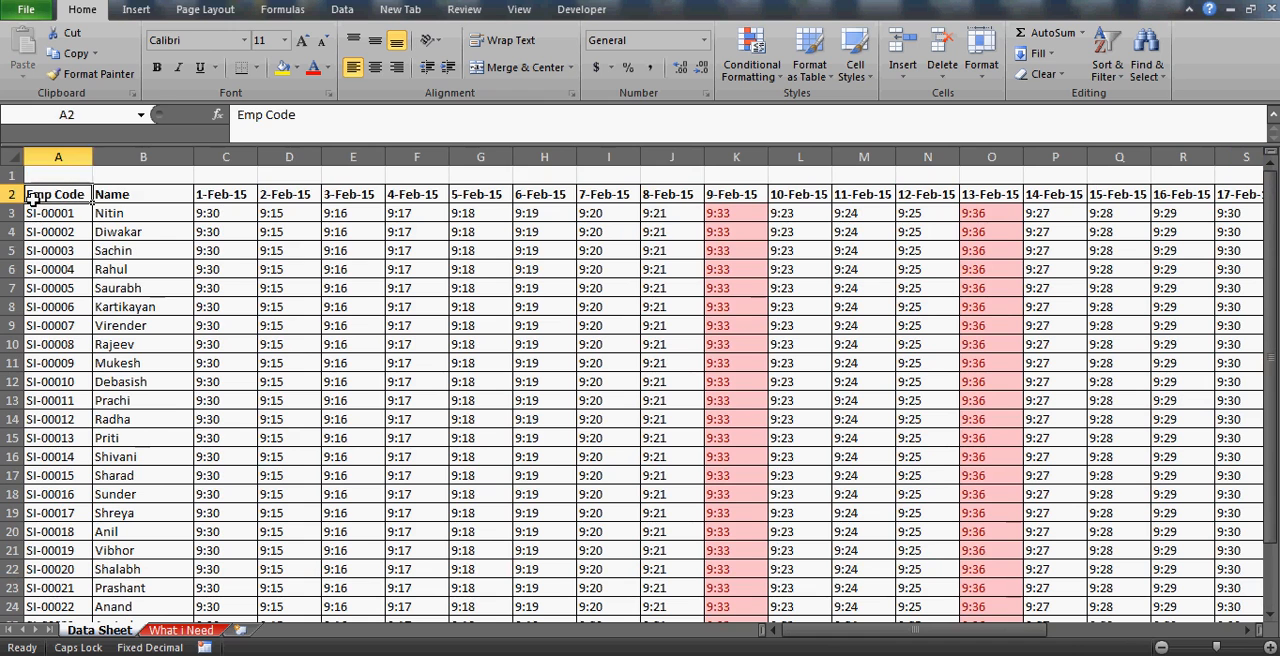
Examine the whole Data Sheet table as one range from A2 through the Total Late Count column and down to row 28.
key("shift+Right")
key("shift+Right")
key("shift+Right")
key("shift+Right")
key("shift+Right")
key("shift+Right")
key("shift+Right")
key("shift+Right")
key("shift+Right")
key("shift+Down")
key("shift+Down")
key("shift+Down")
key("shift+Down")
key("shift+Down")
key("shift+Down")
key("shift+Down")
key("shift+Down")
key("shift+Down")
key("shift+Down")
key("shift+Down")
key("shift+Down")
key("shift+Down")
key("shift+Down")
key("shift+Down")
key("shift+Down")
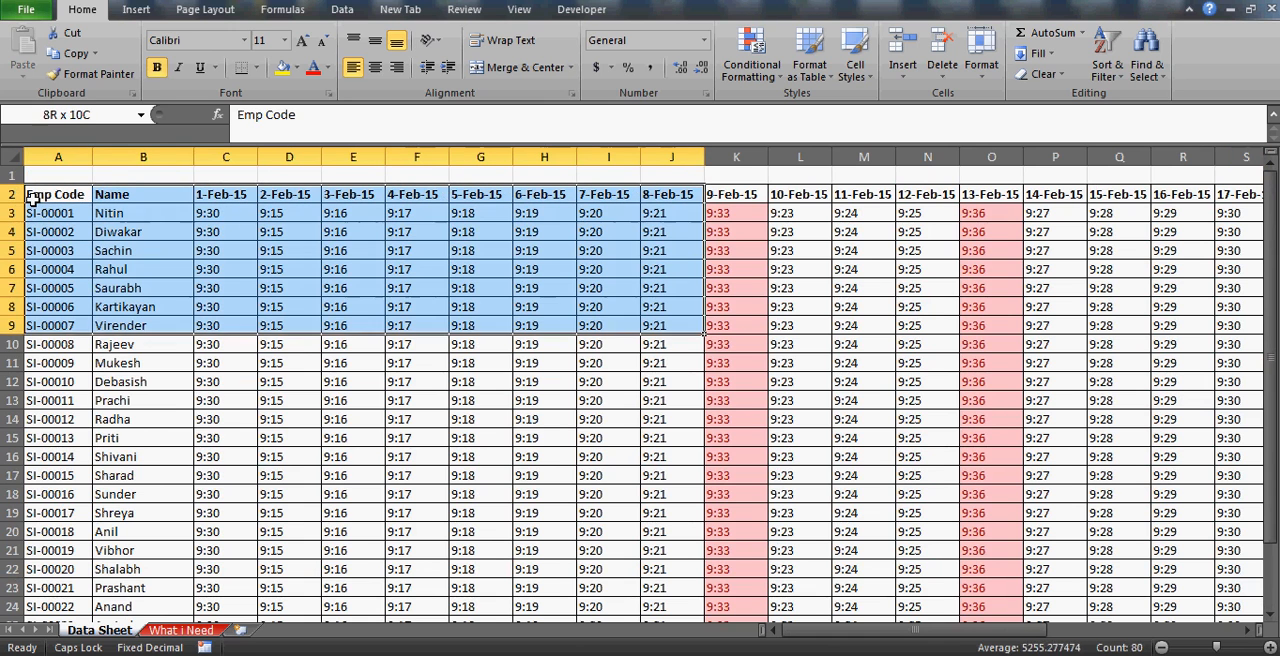
key("shift+Right")
key("shift+Right")
key("ctrl+shift+Right")
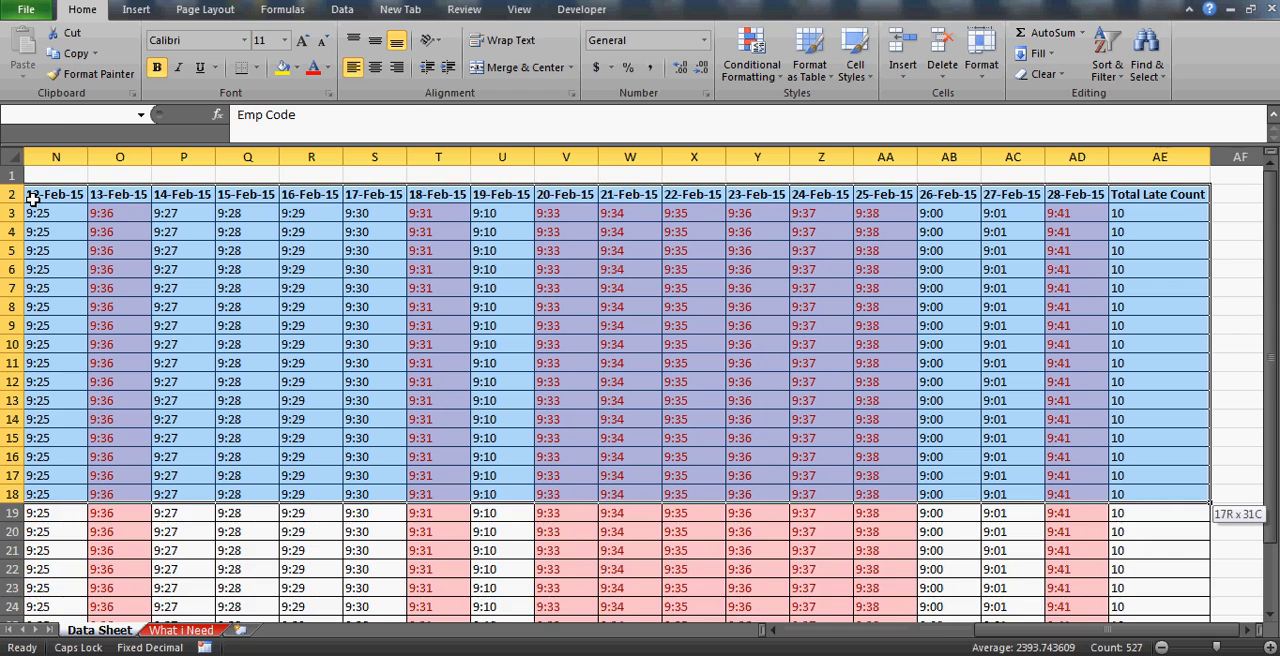
key("ctrl+shift+Down")
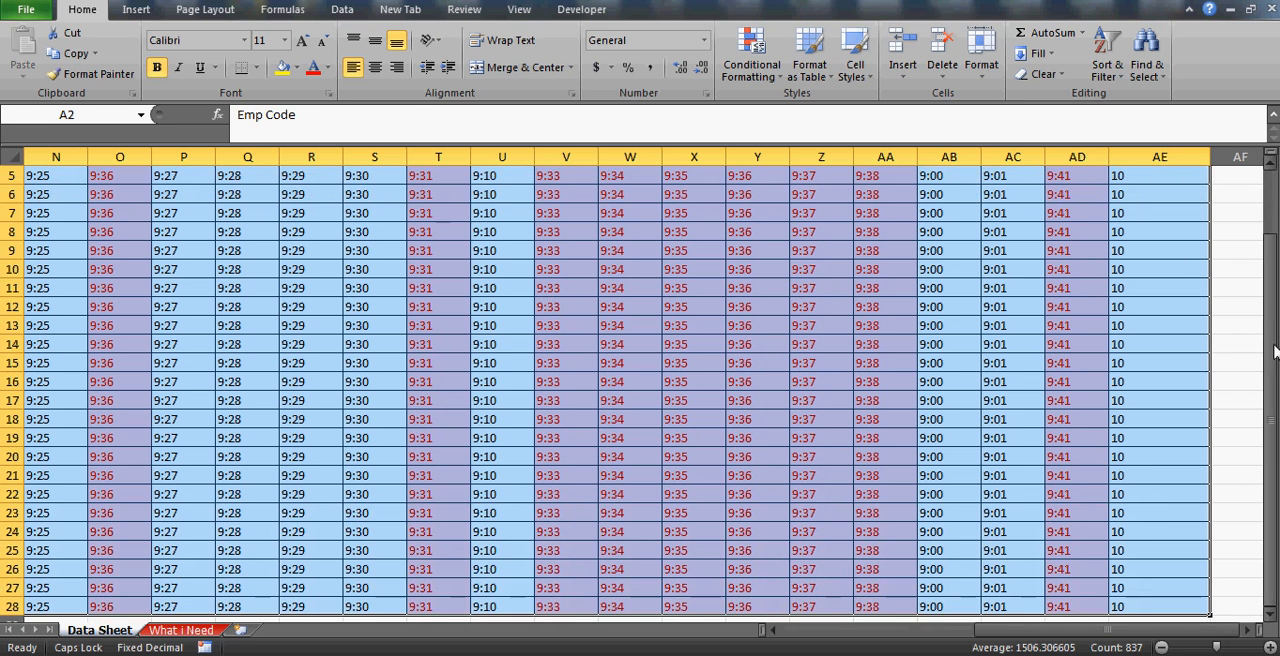
left_click_drag(1272, 349, 1273, 182)
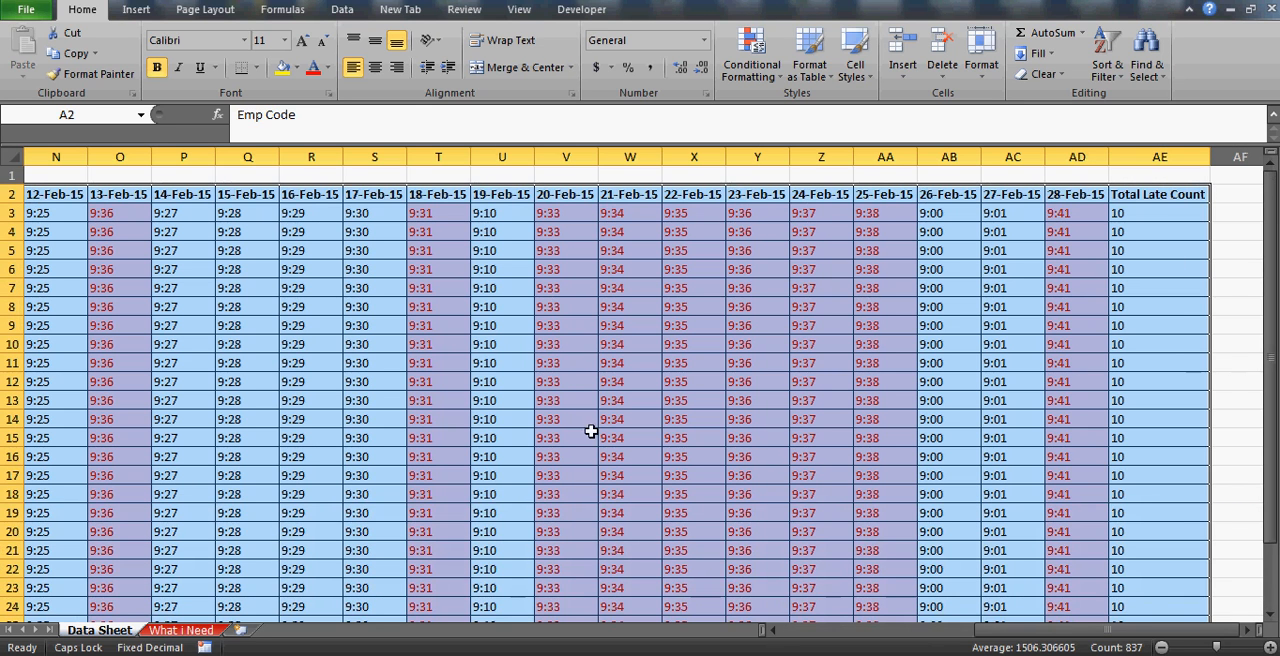
left_click(778, 631)
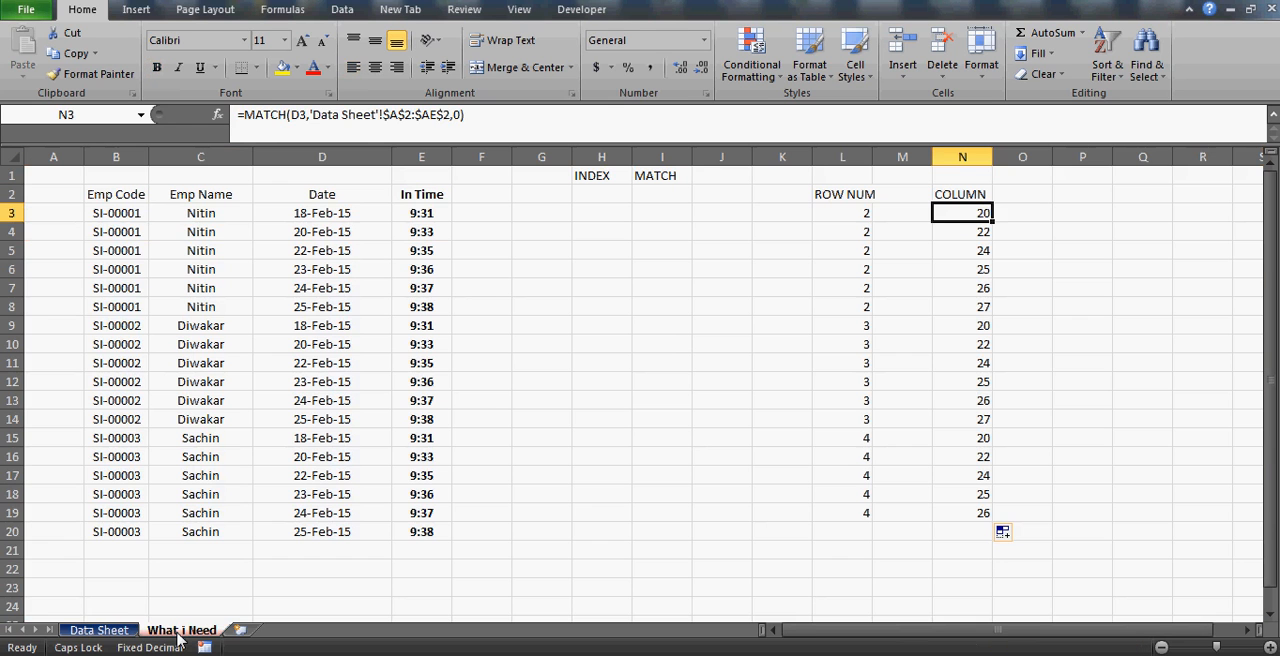
Review the MATCH formulas in N3 and L3 on What i Need without changing them.
left_click(181, 630)
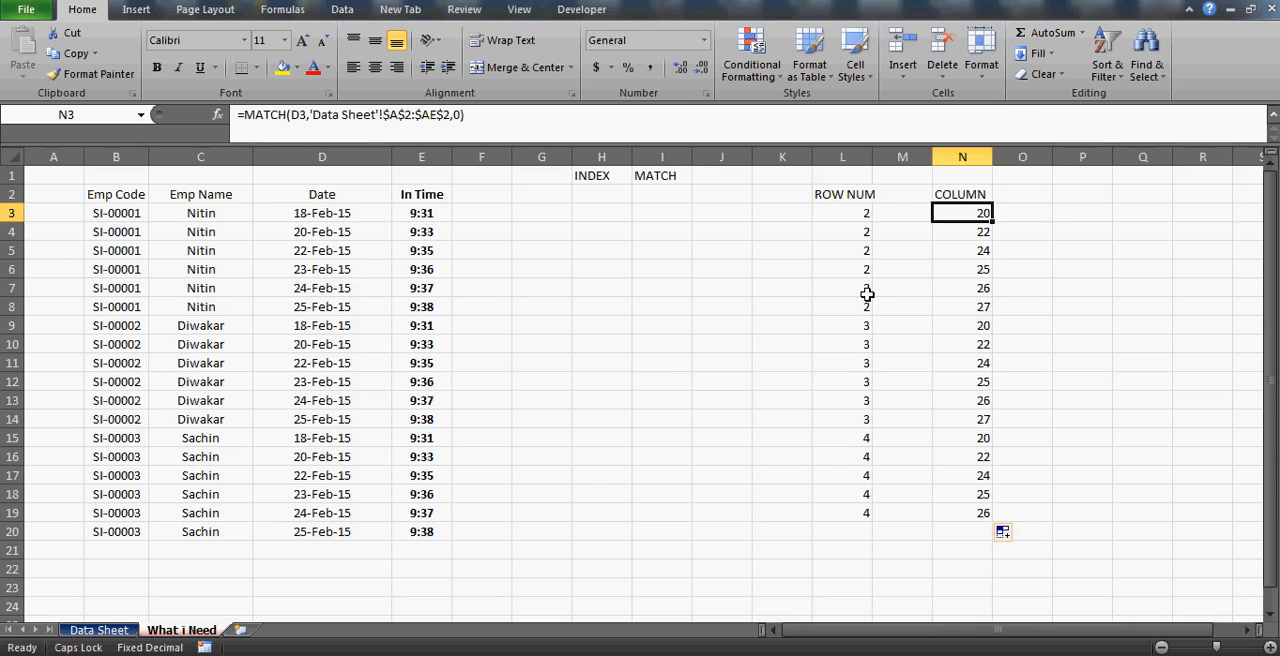
left_click(405, 112)
key("Escape")
key("Left")
key("Left")
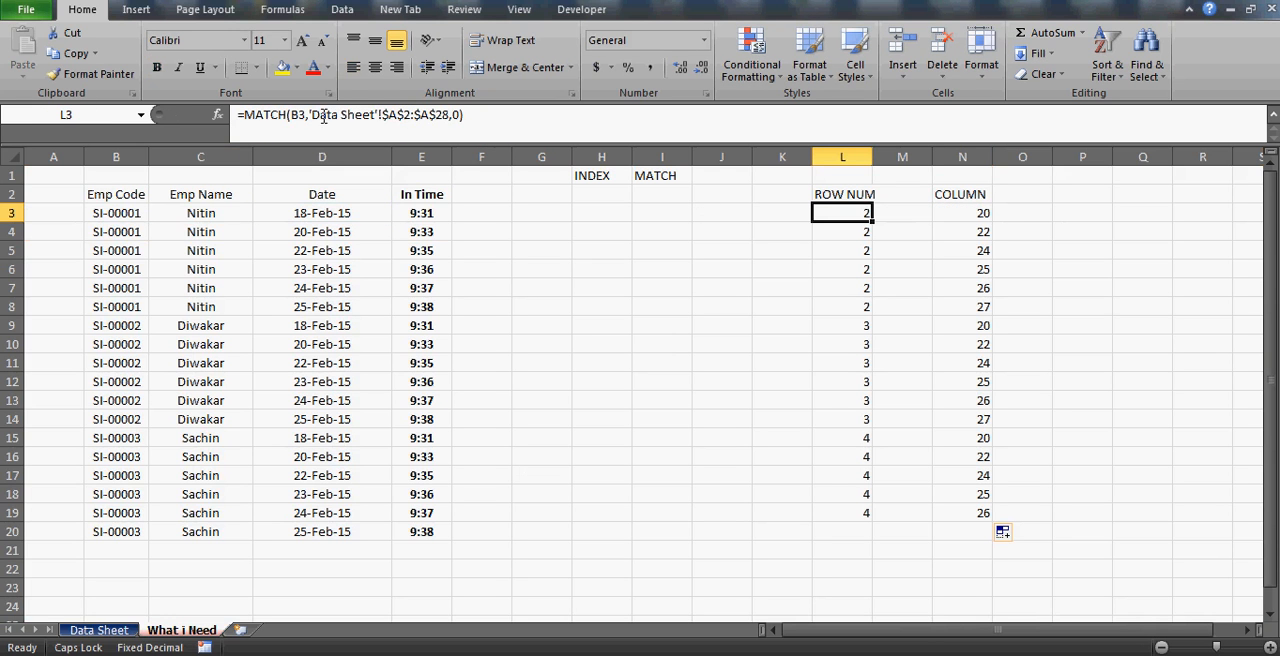
left_click(407, 116)
key("Escape")
Add the heading INTIME in cell G2 of What i Need.
left_click(539, 213)
key("Left")
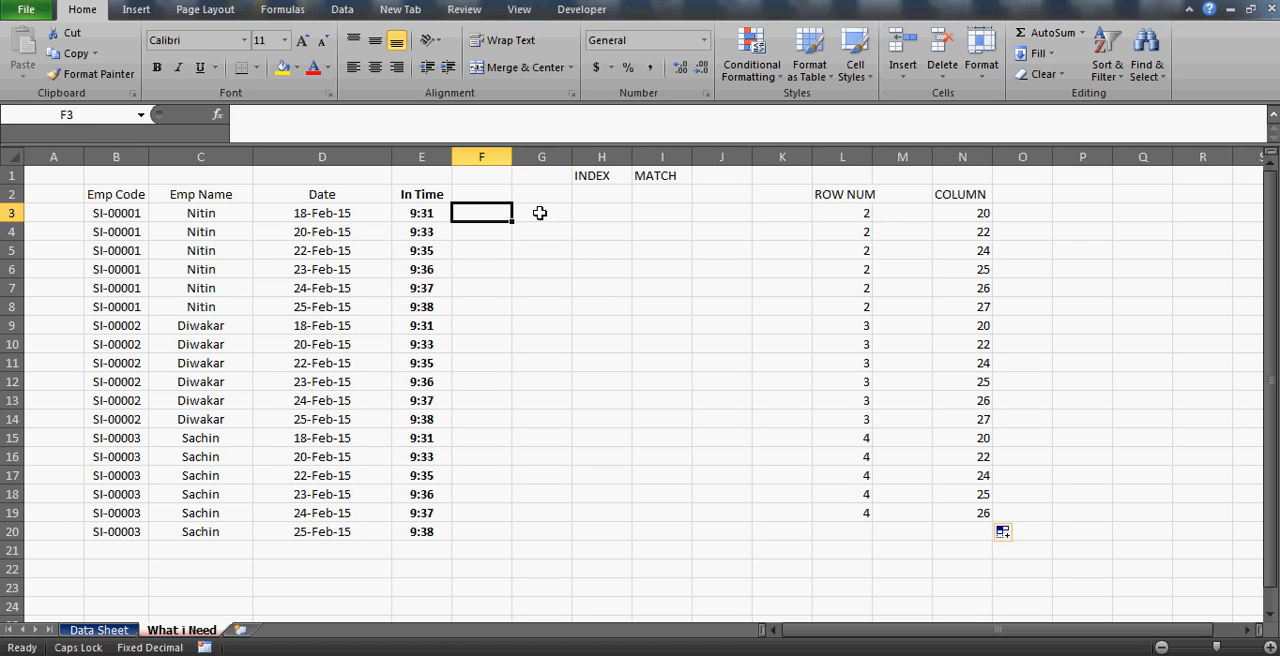
key("Up")
key("Right")
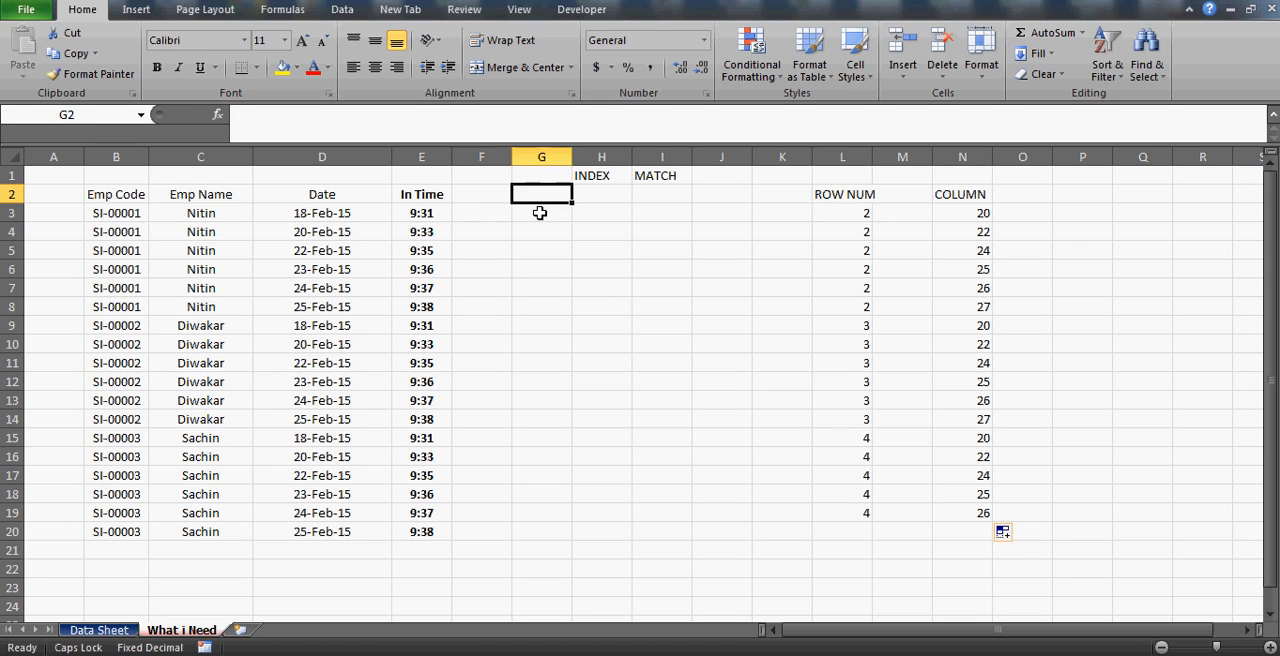
type("INTI")
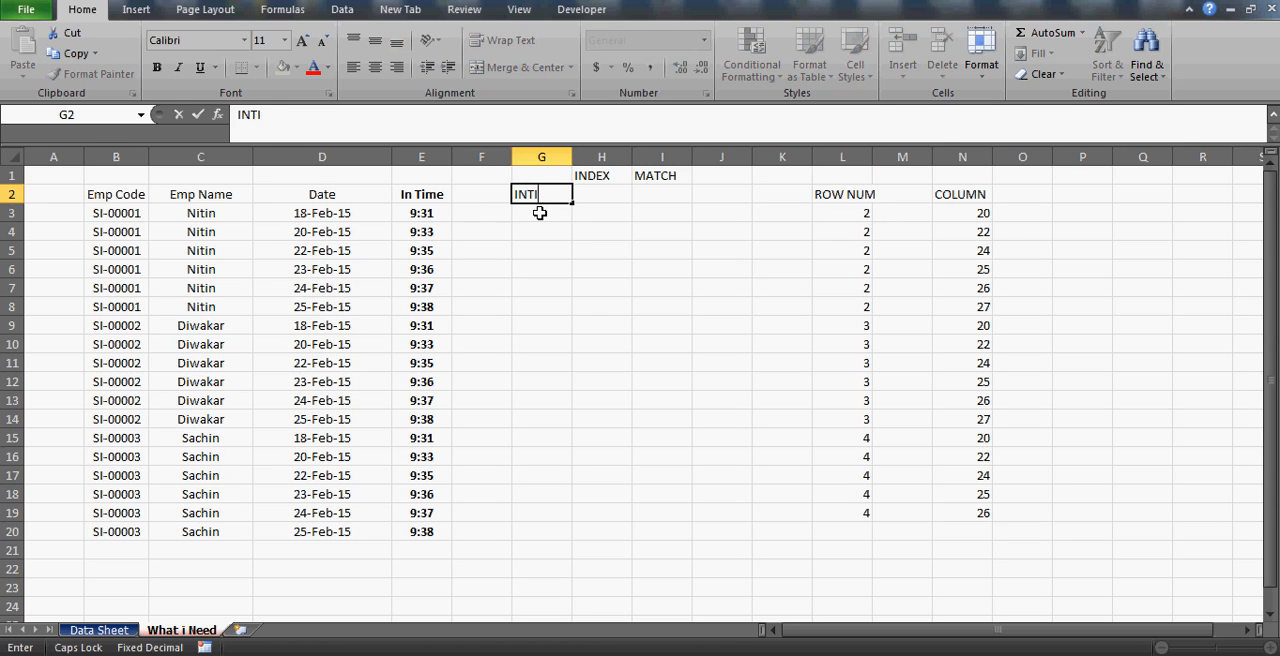
type("ME")
key("Return")
Start an INDEX formula in G3 with the Data Sheet range A2:AE28 as its array.
type("=INDE")
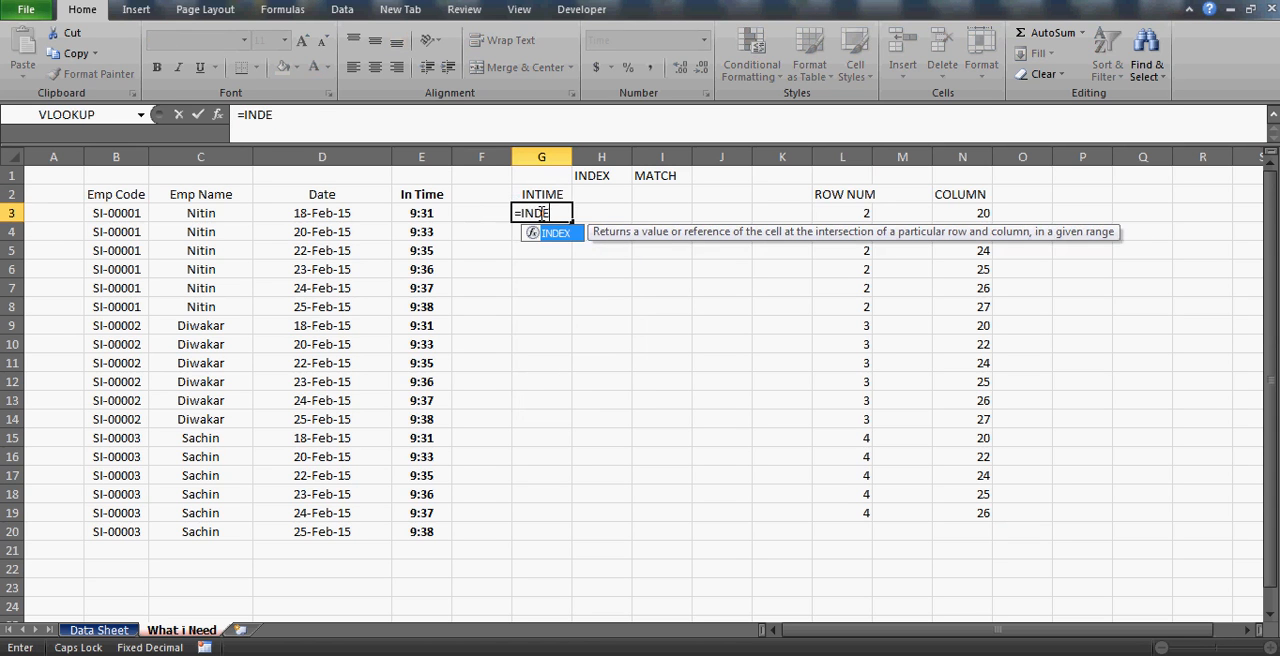
type("X(")
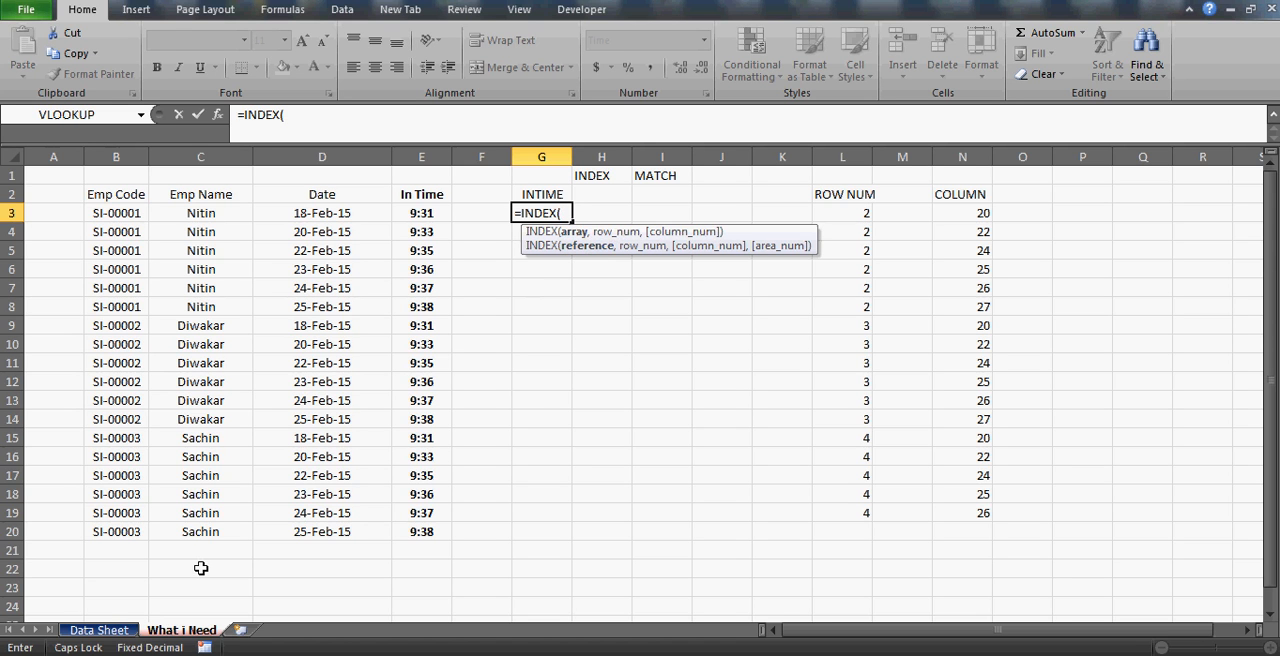
left_click(100, 631)
left_click(93, 361)
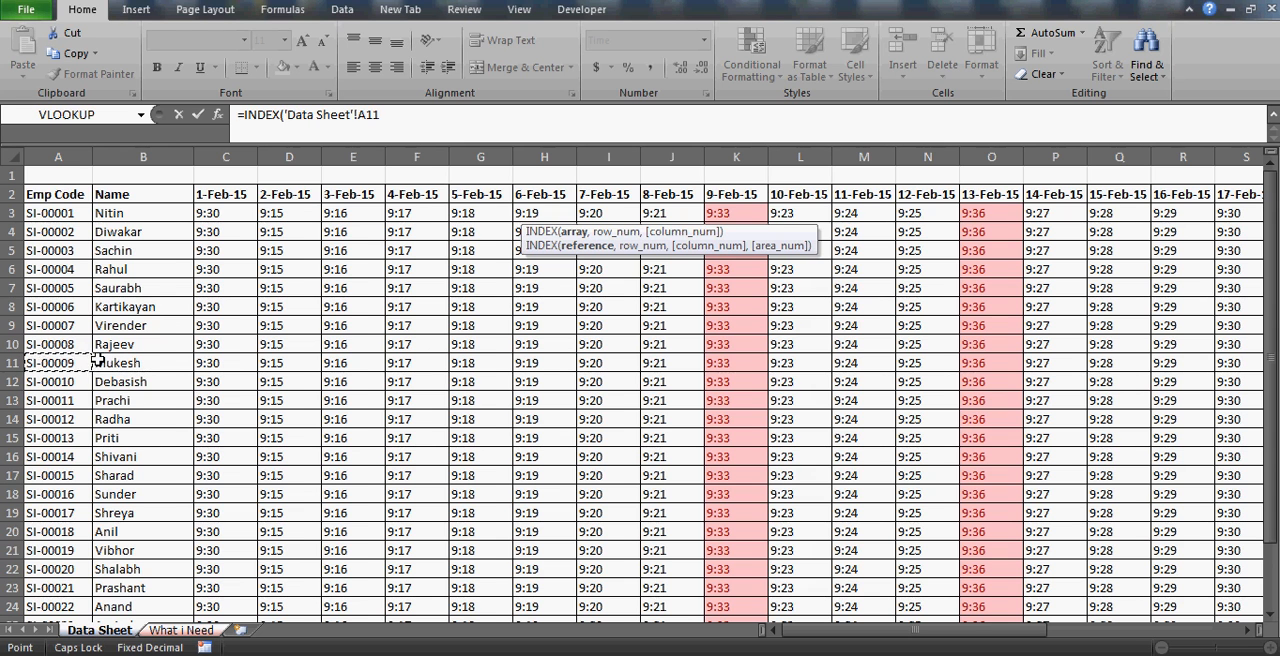
key("ctrl+Up")
key("ctrl+shift+Right")
key("ctrl+shift+Down")
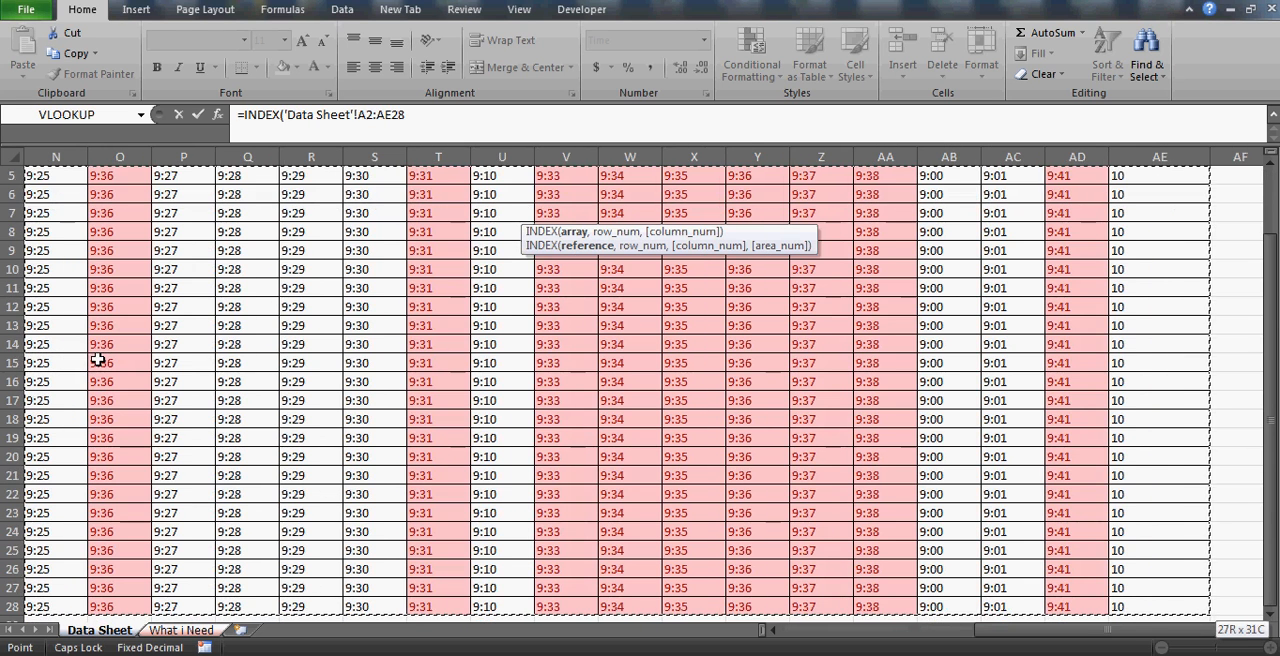
type(",")
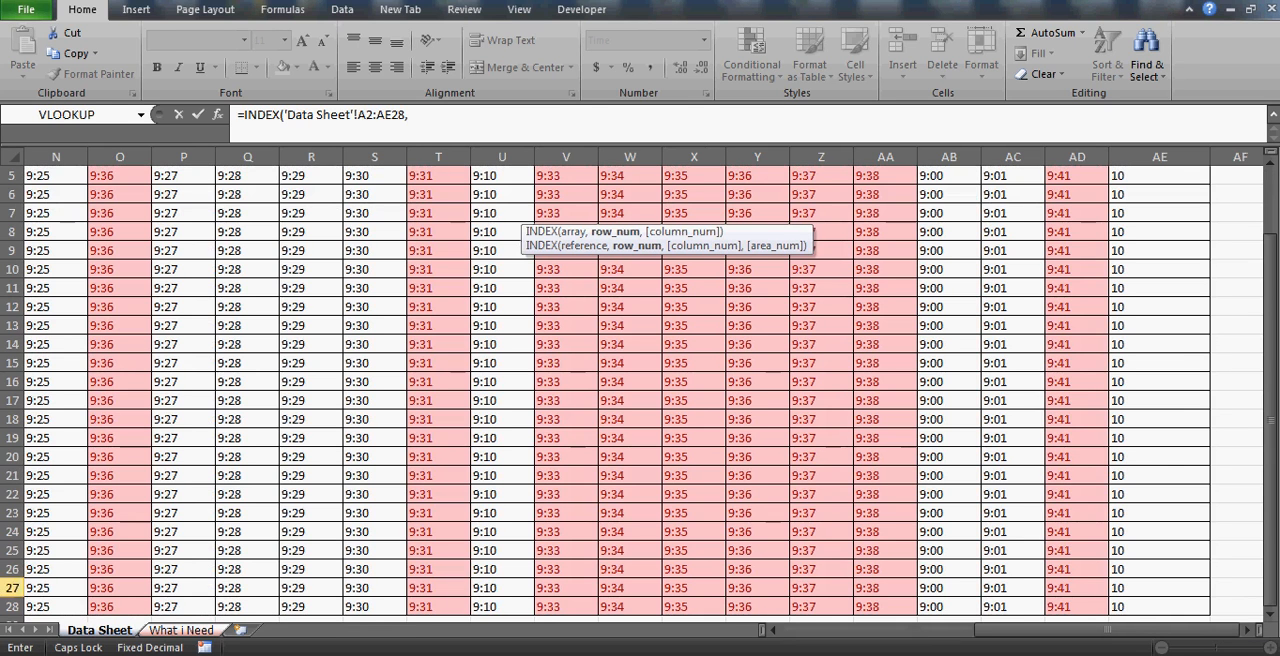
Complete the INDEX formula in G3 with L3 as the row number and N3 as the column number from What i Need.
left_click(186, 630)
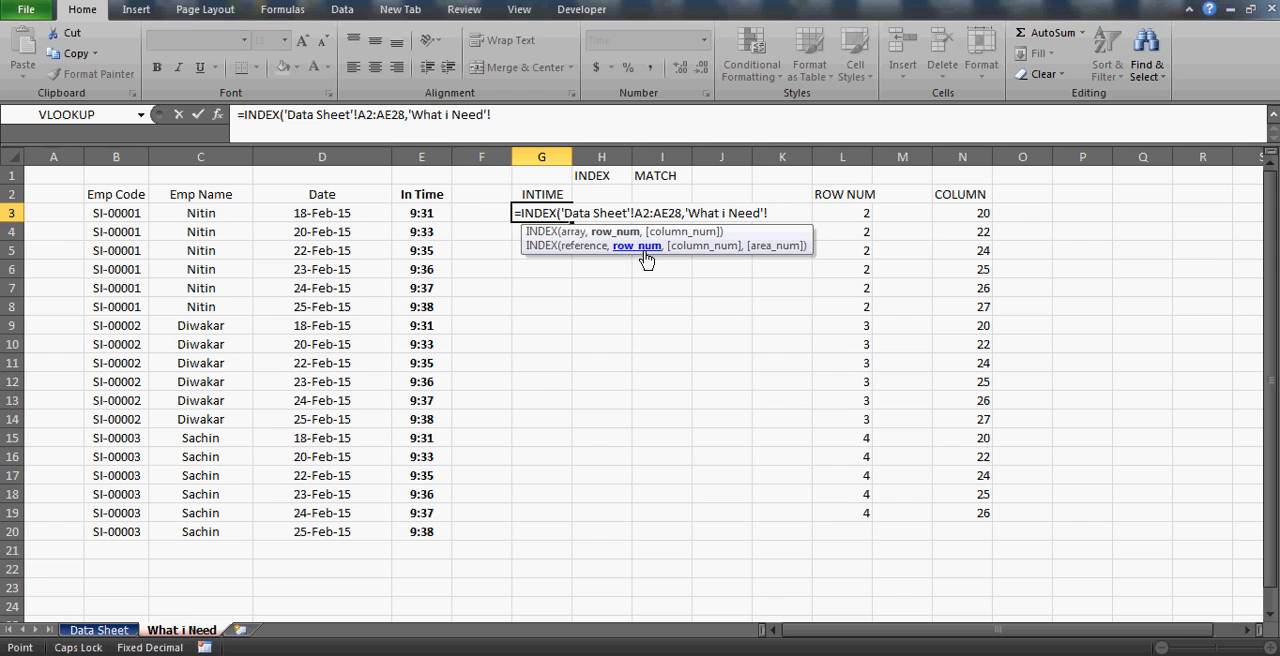
left_click(842, 212)
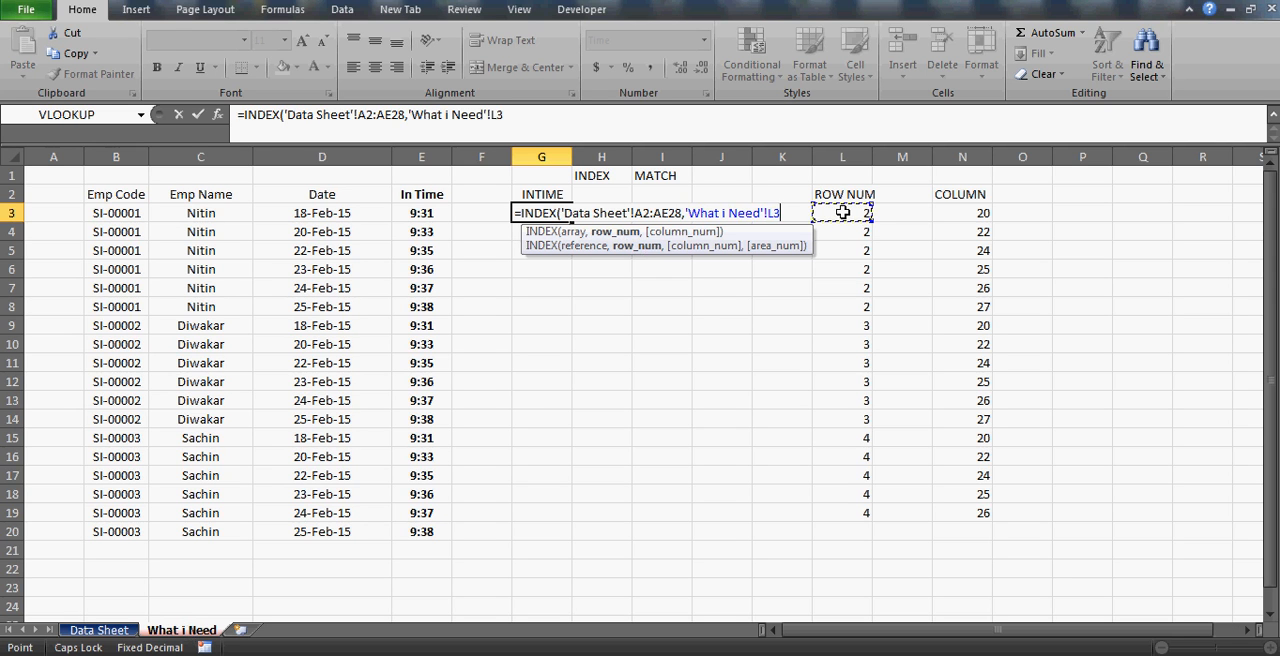
type(",")
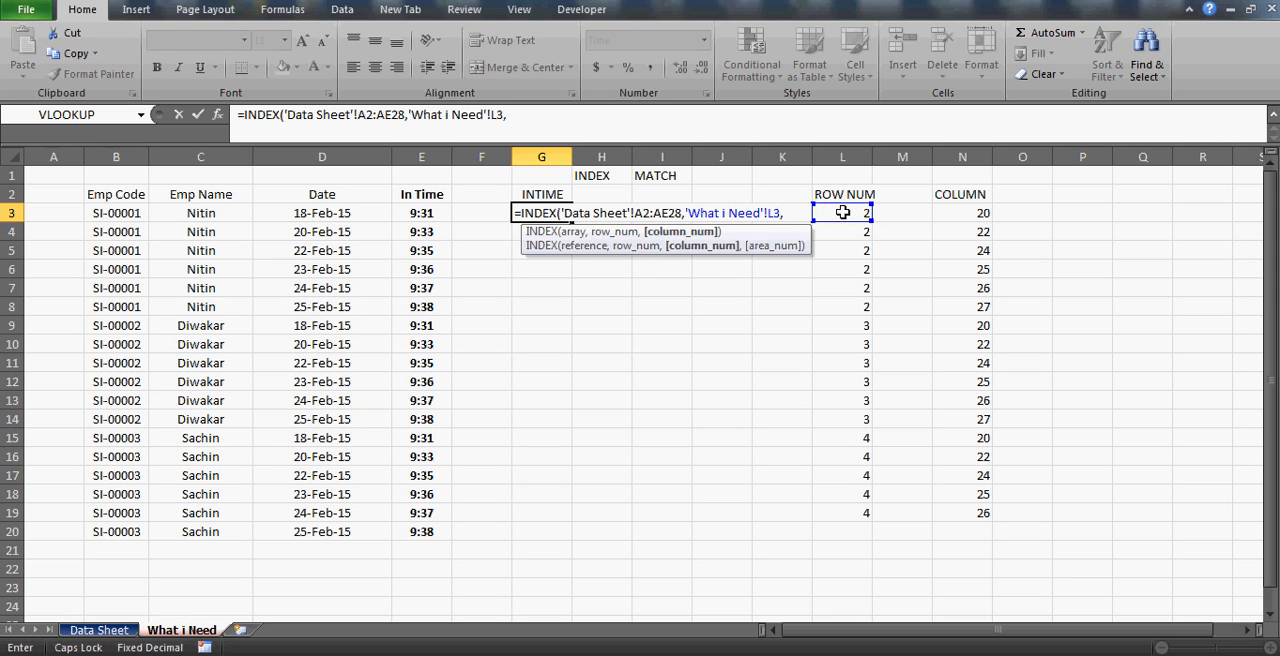
left_click(962, 213)
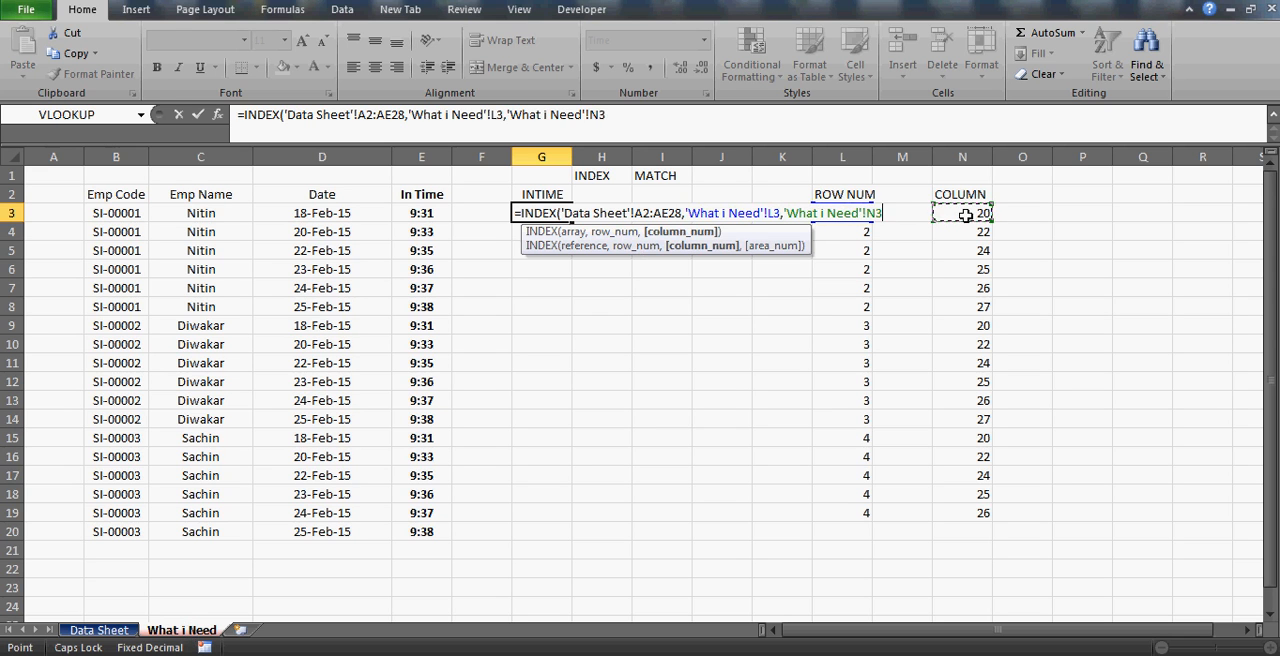
type(")")
key("Return")
key("Up")
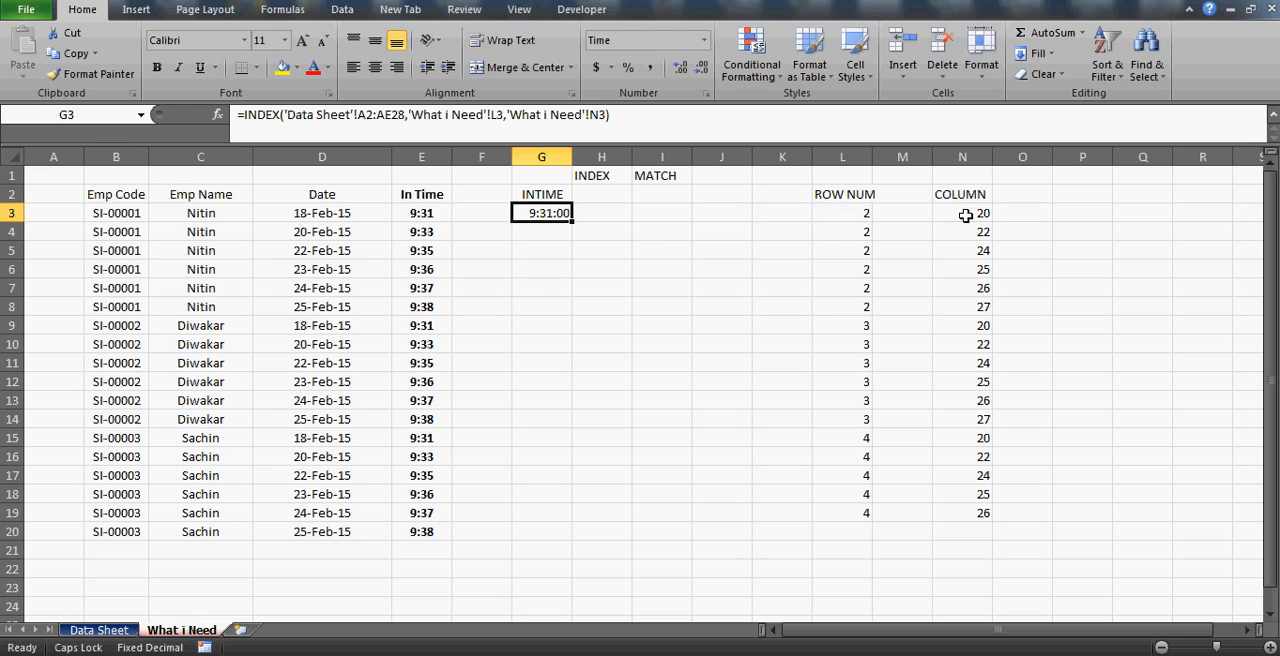
Apply the Time format 37:30:55 to cells G3:G20.
key("Down")
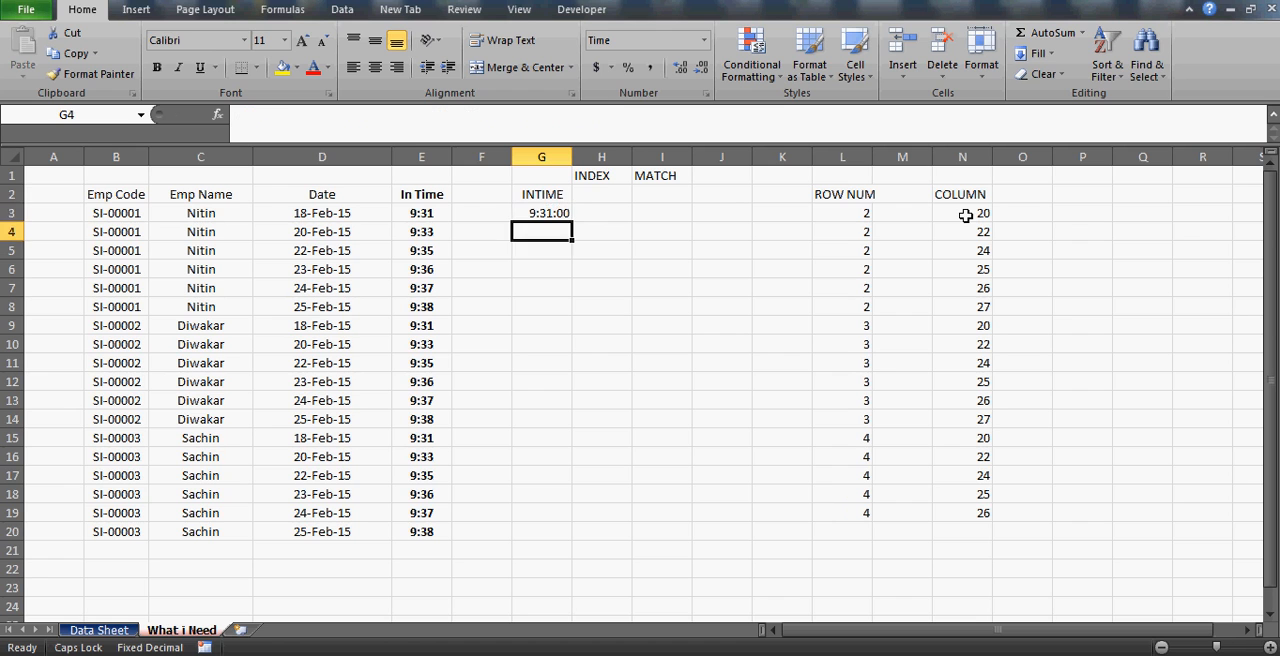
key("Up")
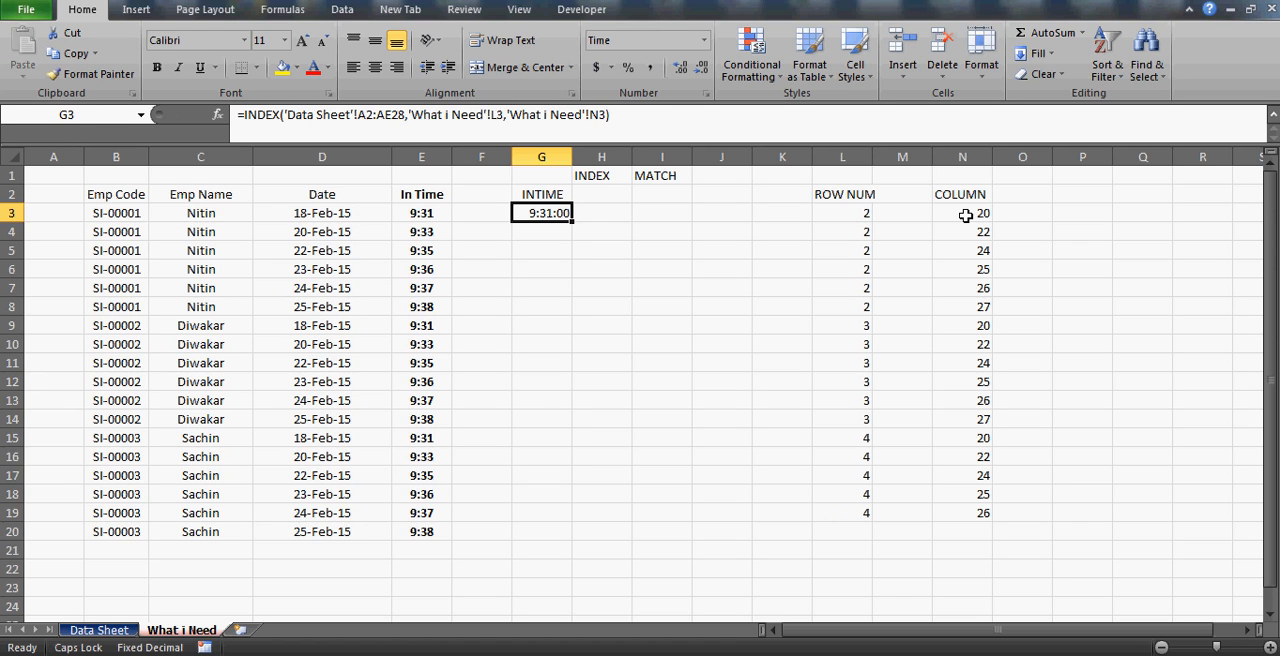
key("shift+Down")
key("shift+Down")
key("shift+Down")
key("shift+Down")
key("shift+Down")
key("shift+Down")
key("shift+Down")
key("shift+Down")
key("shift+Down")
key("shift+Down")
key("shift+Down")
key("shift+Down")
key("shift+Down")
key("shift+Down")
key("shift+Down")
key("shift+Down")
key("shift+Down")
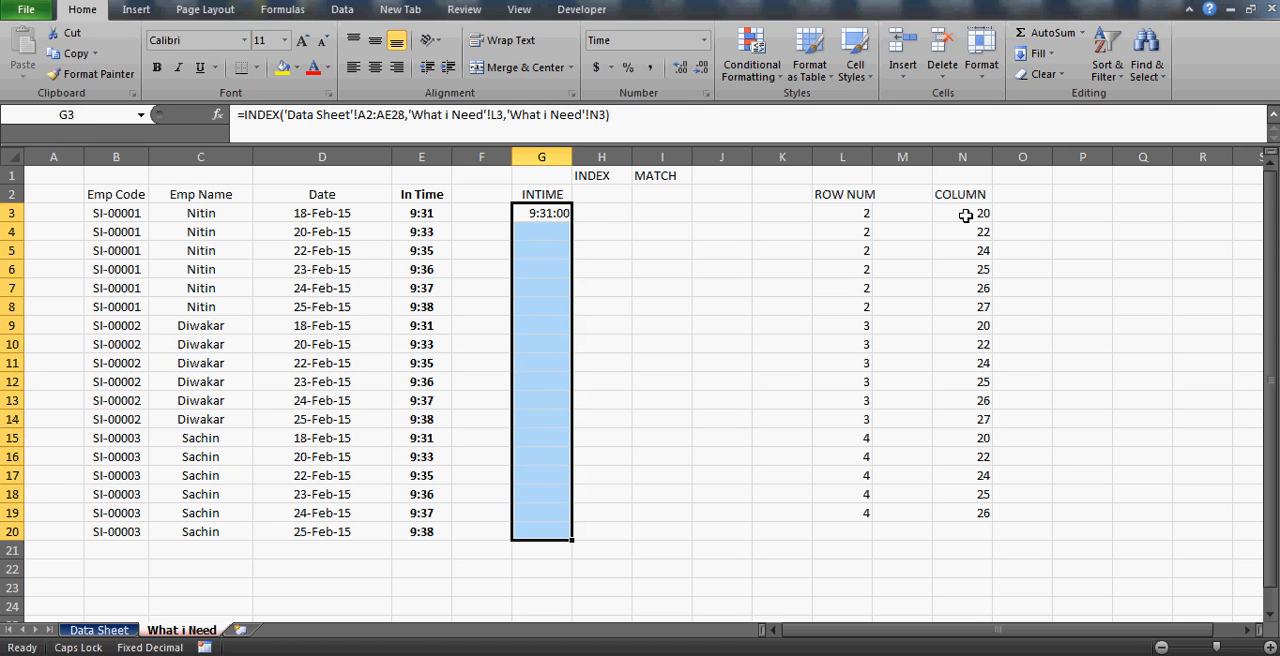
key("ctrl+1")
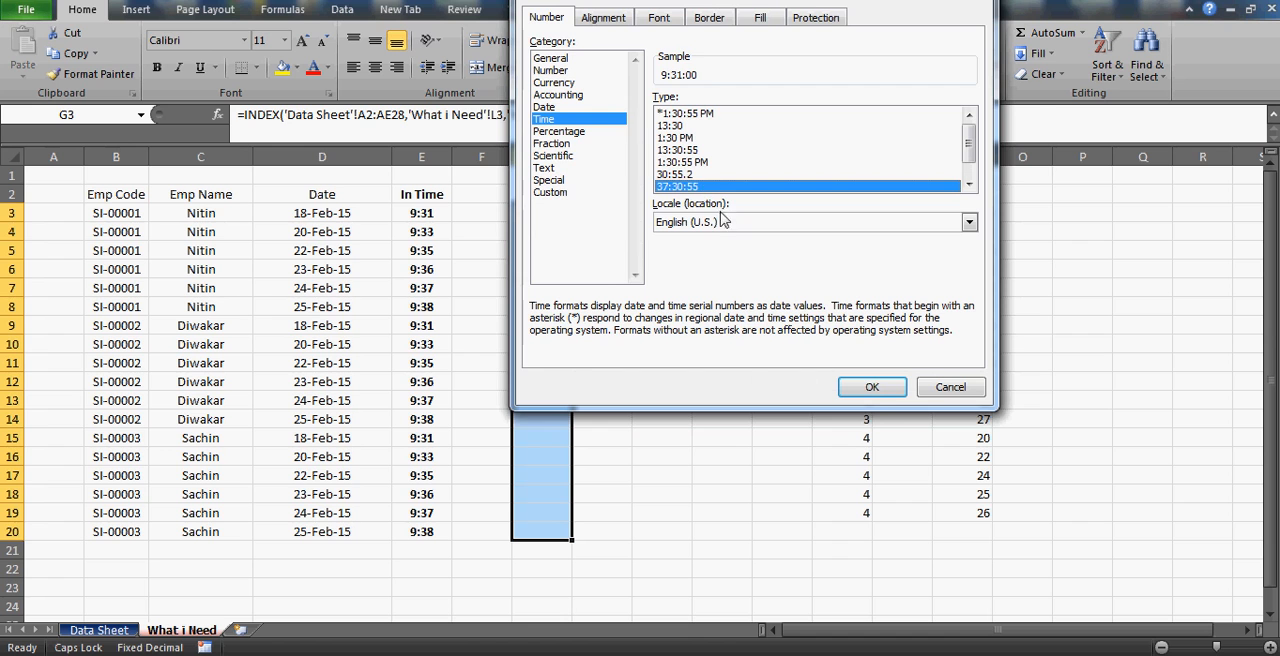
left_click(872, 389)
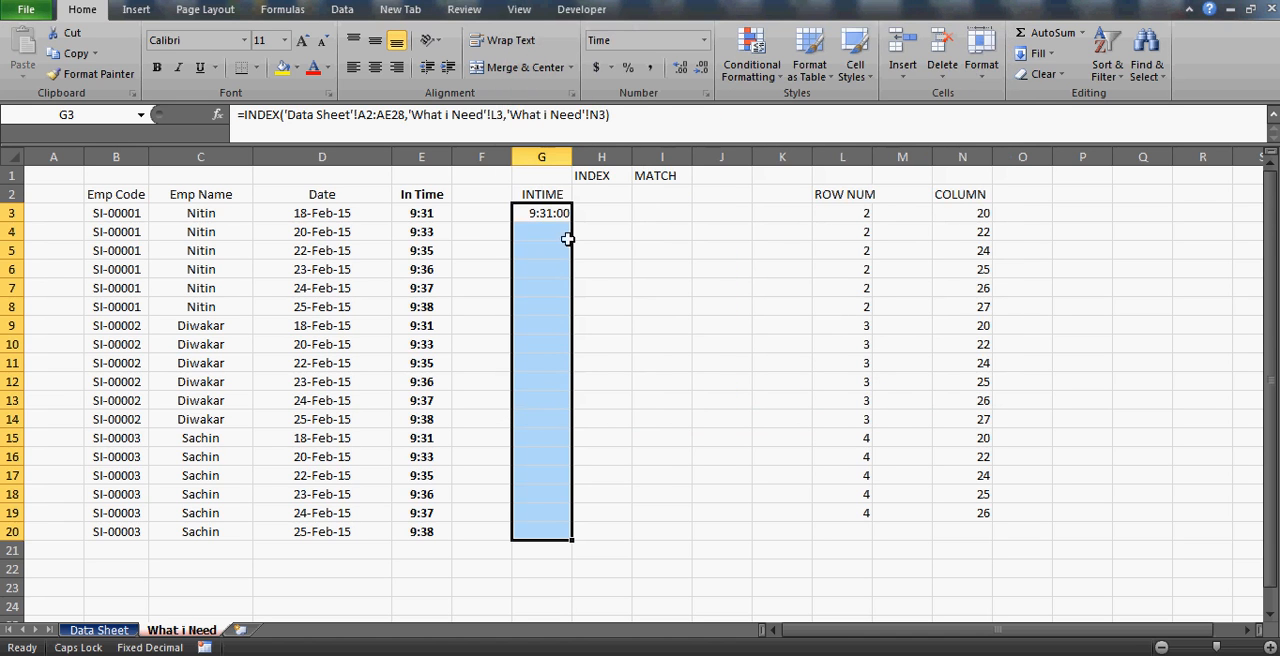
Make the Data Sheet array in G3's INDEX formula absolute as $A$2:$AE$28, leaving L3 and N3 relative.
left_click(530, 221)
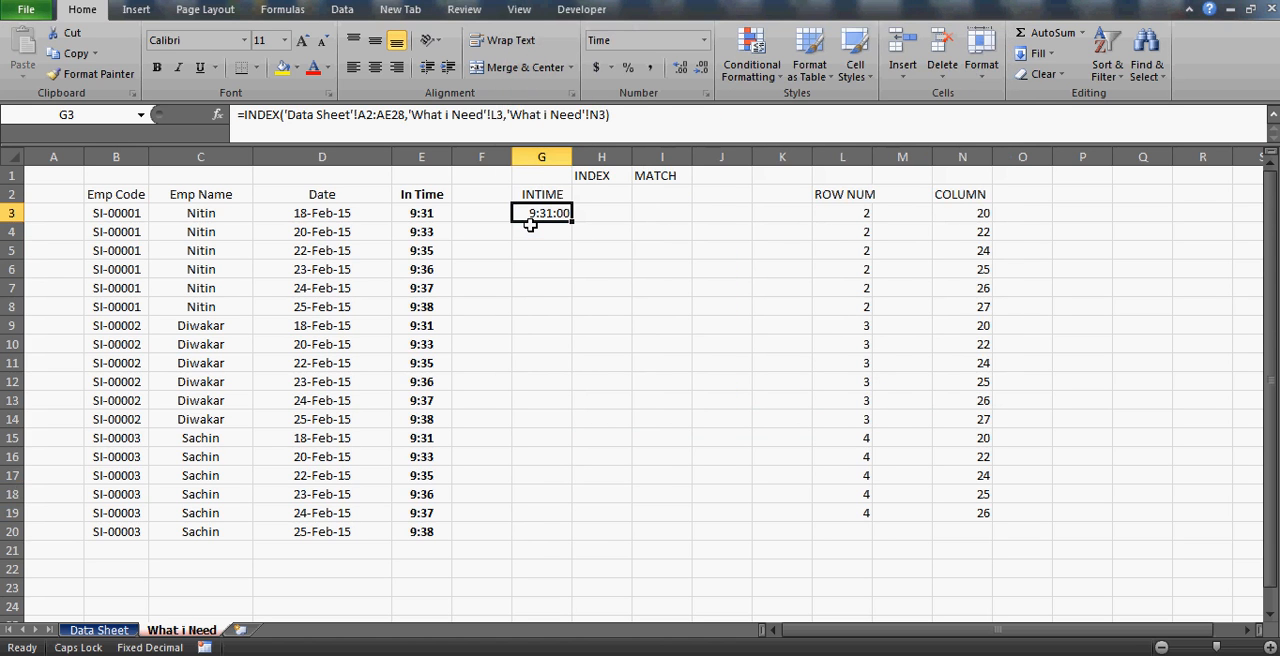
left_click(360, 112)
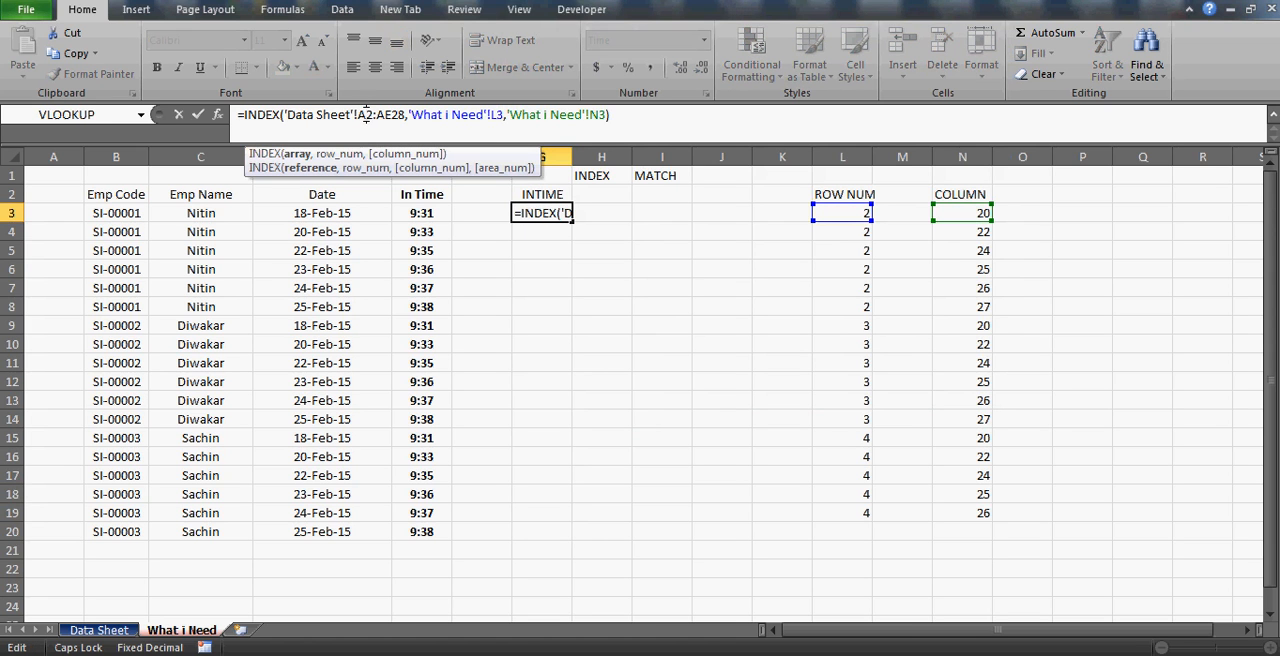
key("F4")
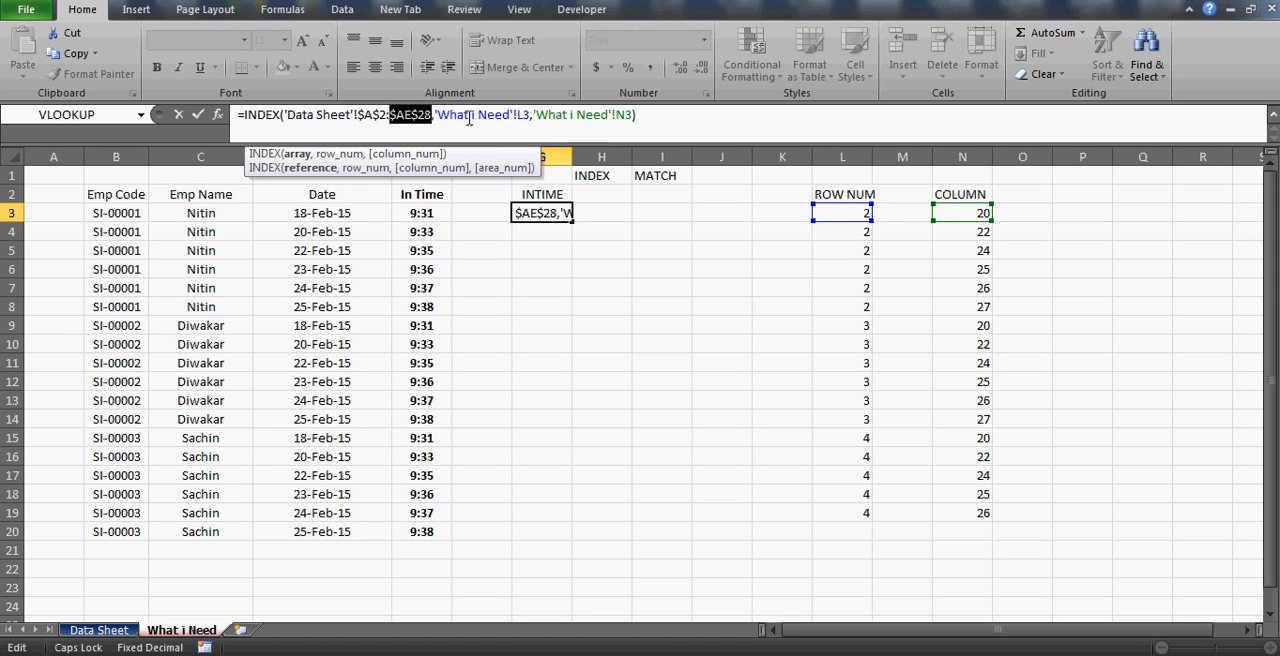
left_click(522, 114)
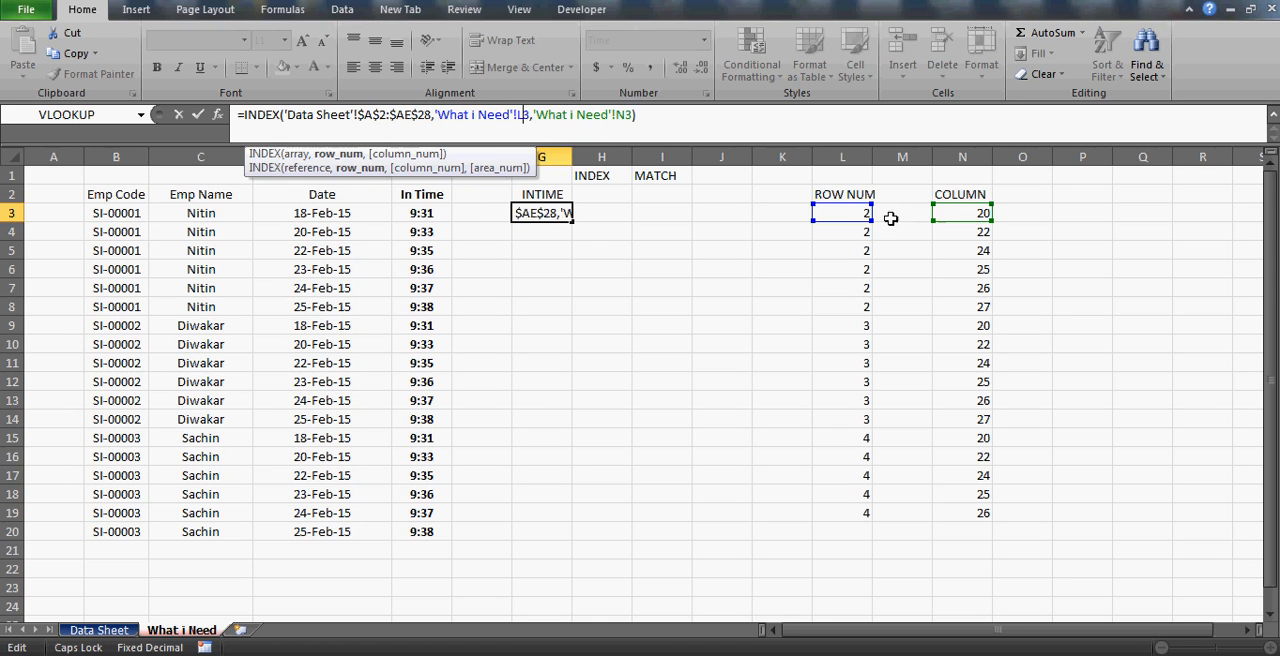
key("Return")
key("Up")
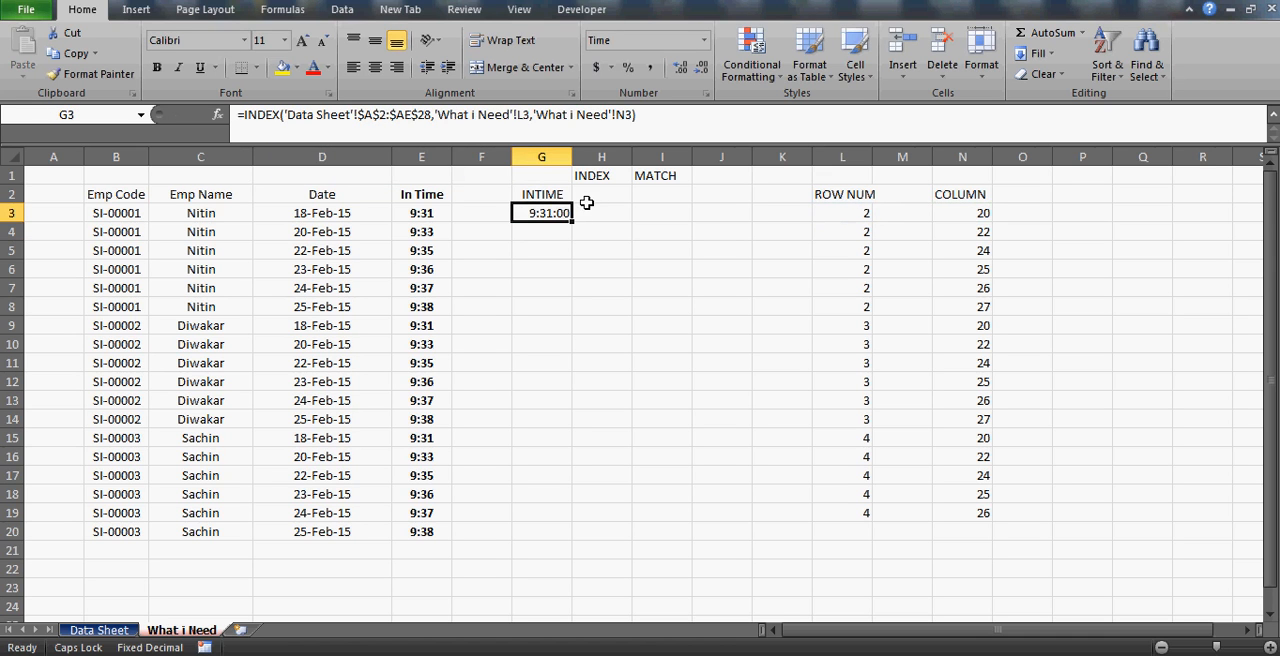
Fill the INDEX formula from G3 down through G20 and check the copied formulas up the INTIME column.
left_click_drag(575, 216, 560, 542)
left_click(548, 365)
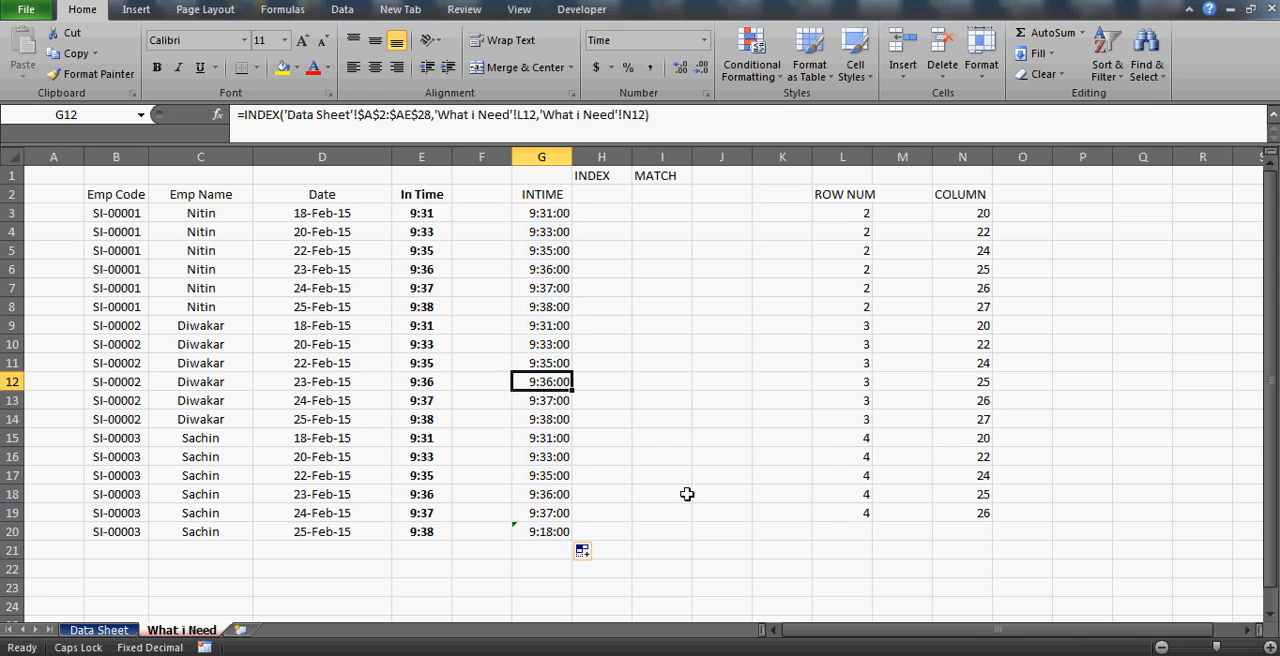
key("Up")
key("Up")
key("Up")
key("Up")
key("Up")
key("Up")
key("Up")
key("Up")
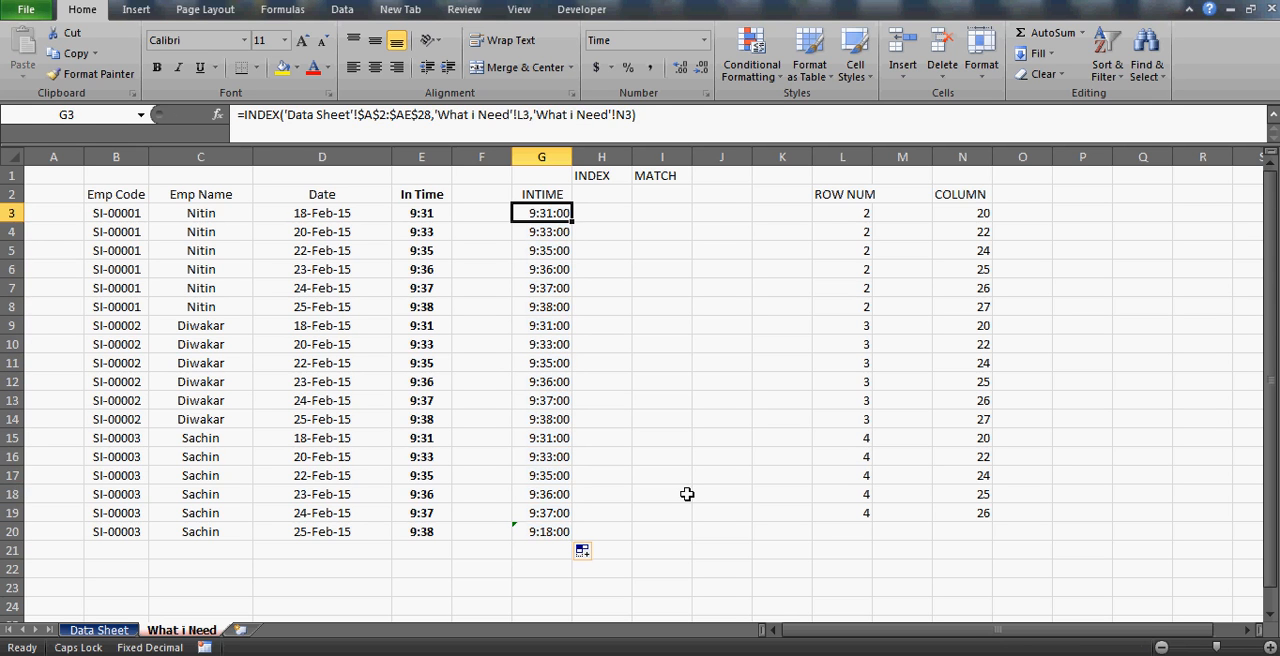
Locate the employee from What i Need row 9 in Data Sheet, counting rows down from A2, and select entire row 4.
left_click(202, 326)
key("Right")
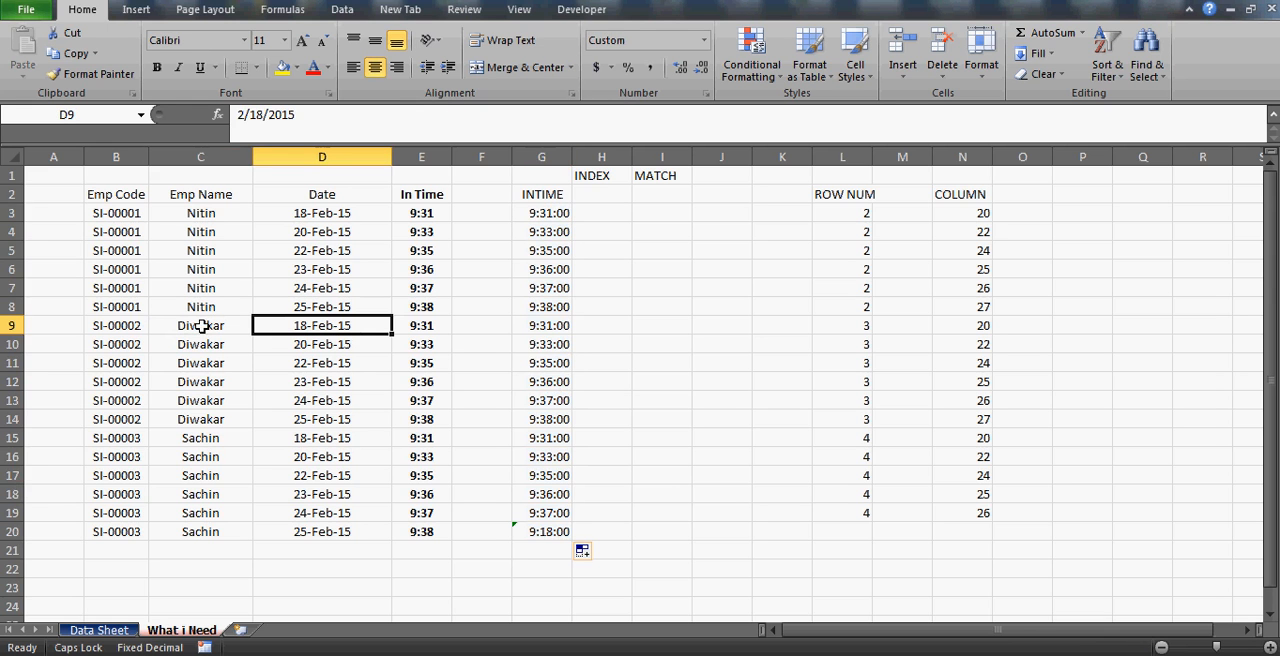
left_click(100, 630)
left_click(60, 306)
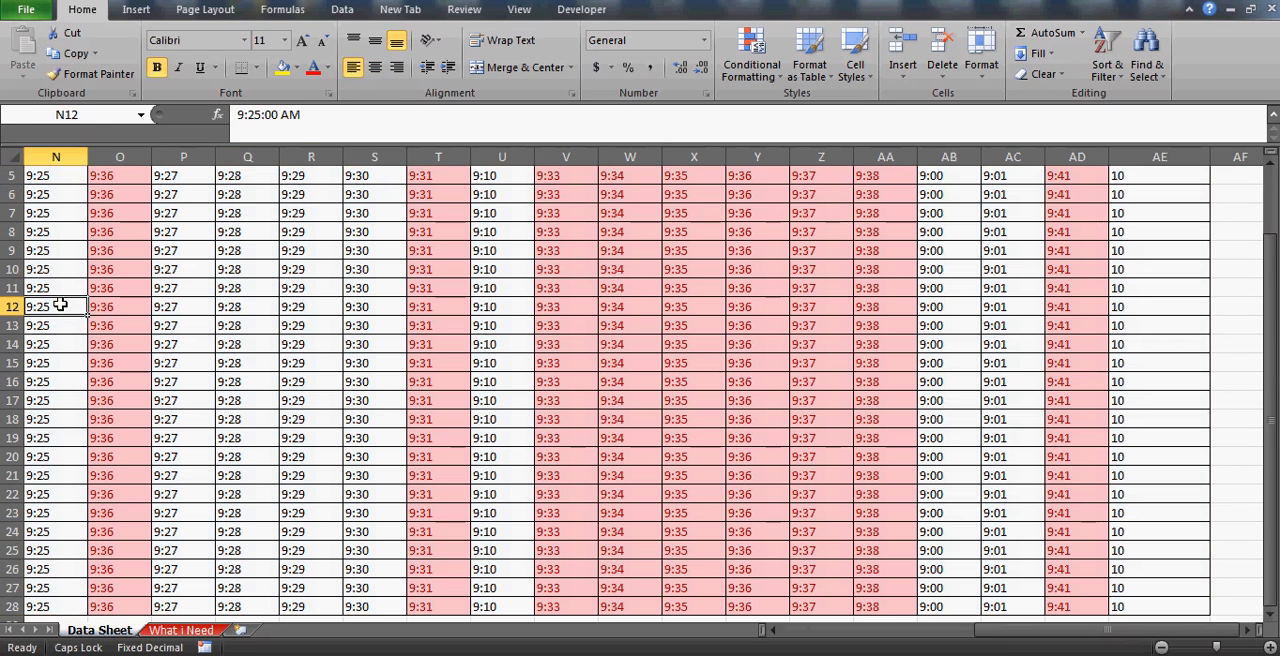
key("ctrl+Up")
key("ctrl+Left")
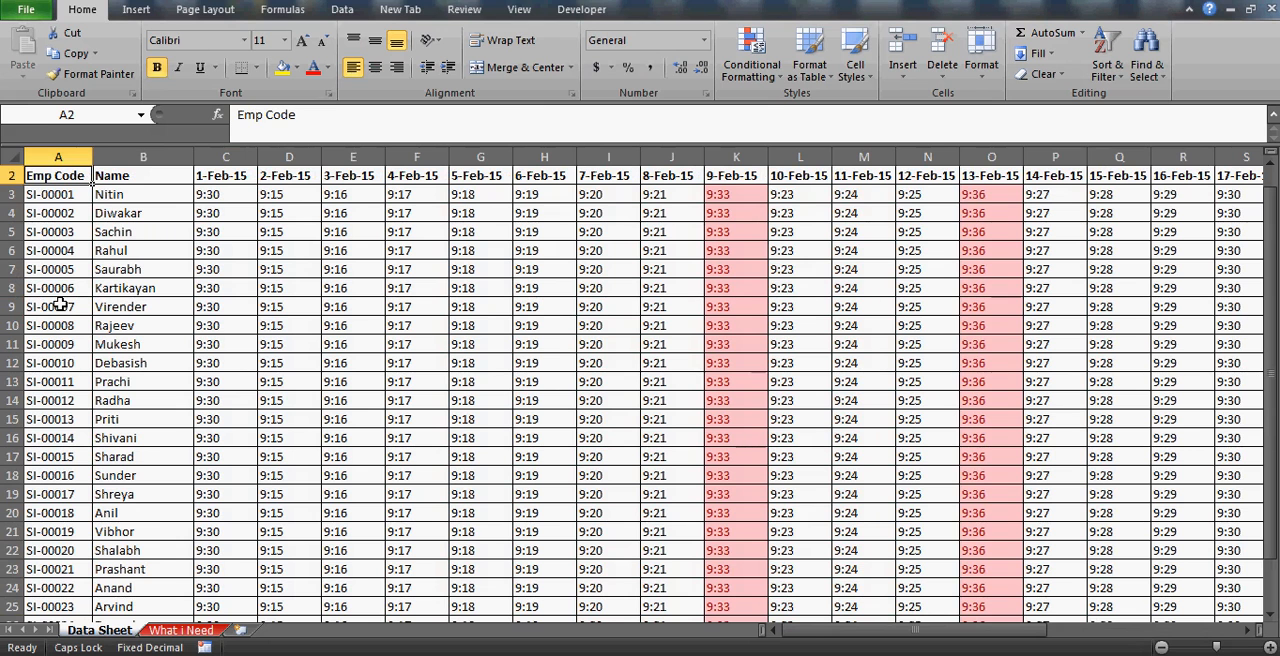
key("Down")
key("Up")
key("shift+Down")
key("shift+Down")
key("shift+Down")
key("shift+Down")
key("Up")
key("Down")
key("Down")
key("Down")
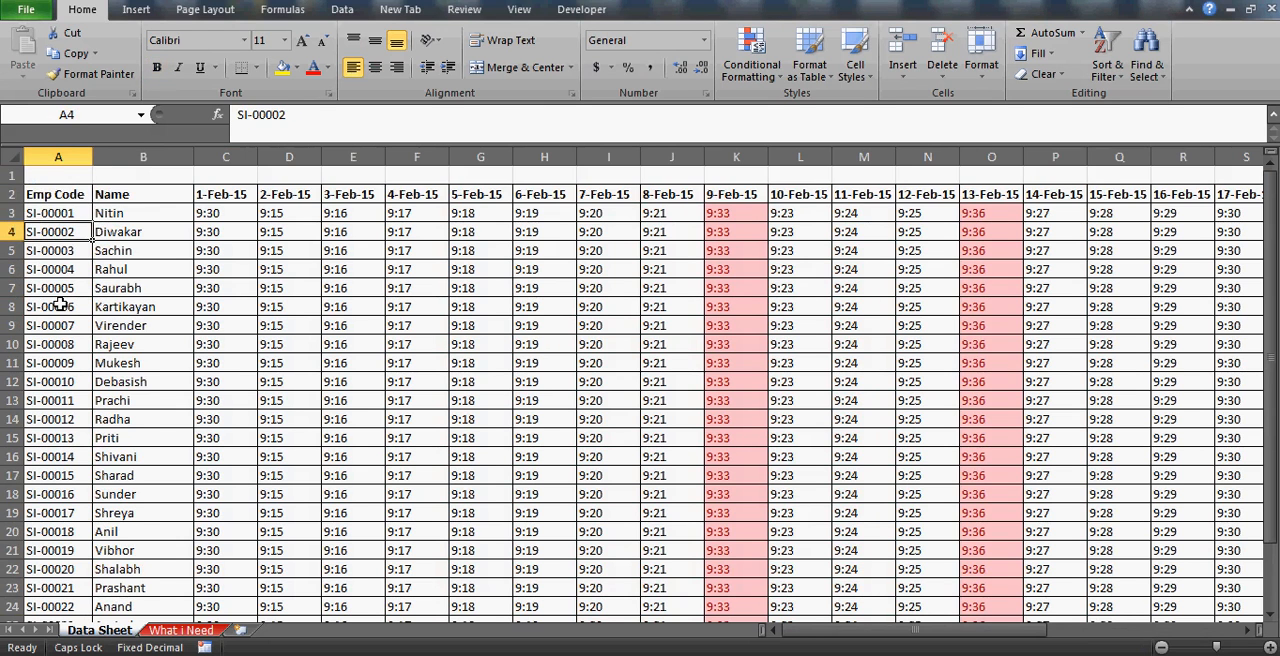
key("shift+space")
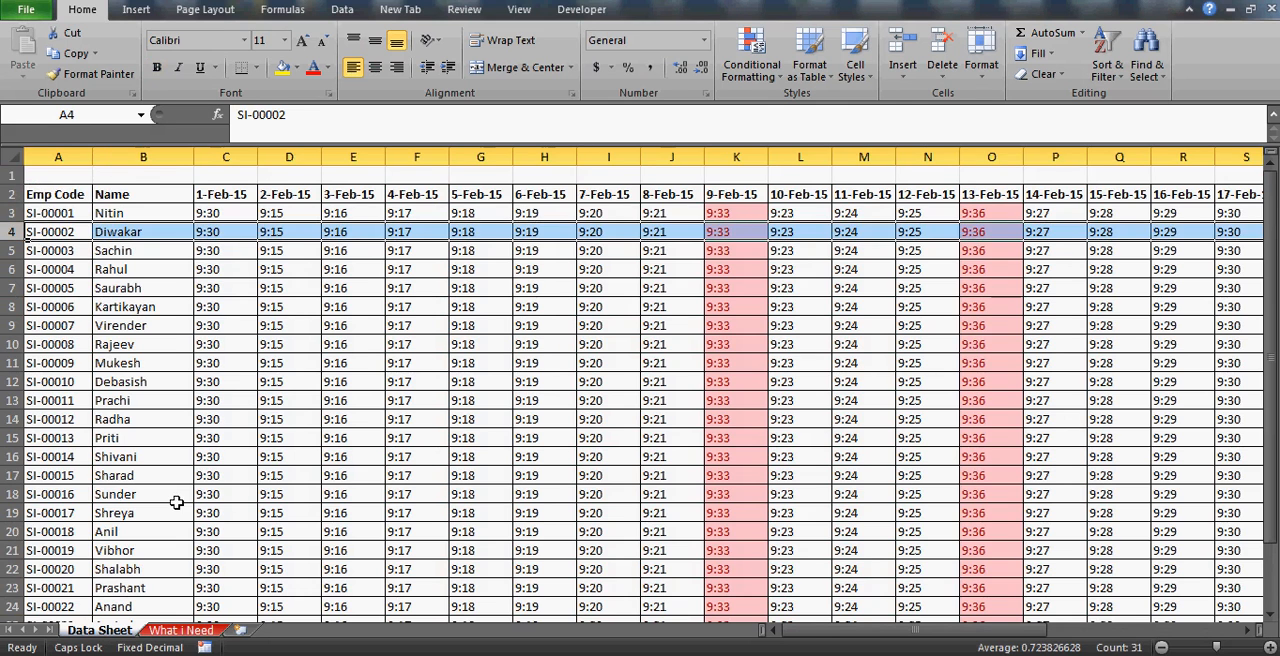
Make the whole of row 9 on What i Need bold and select its row number in L9.
left_click(181, 630)
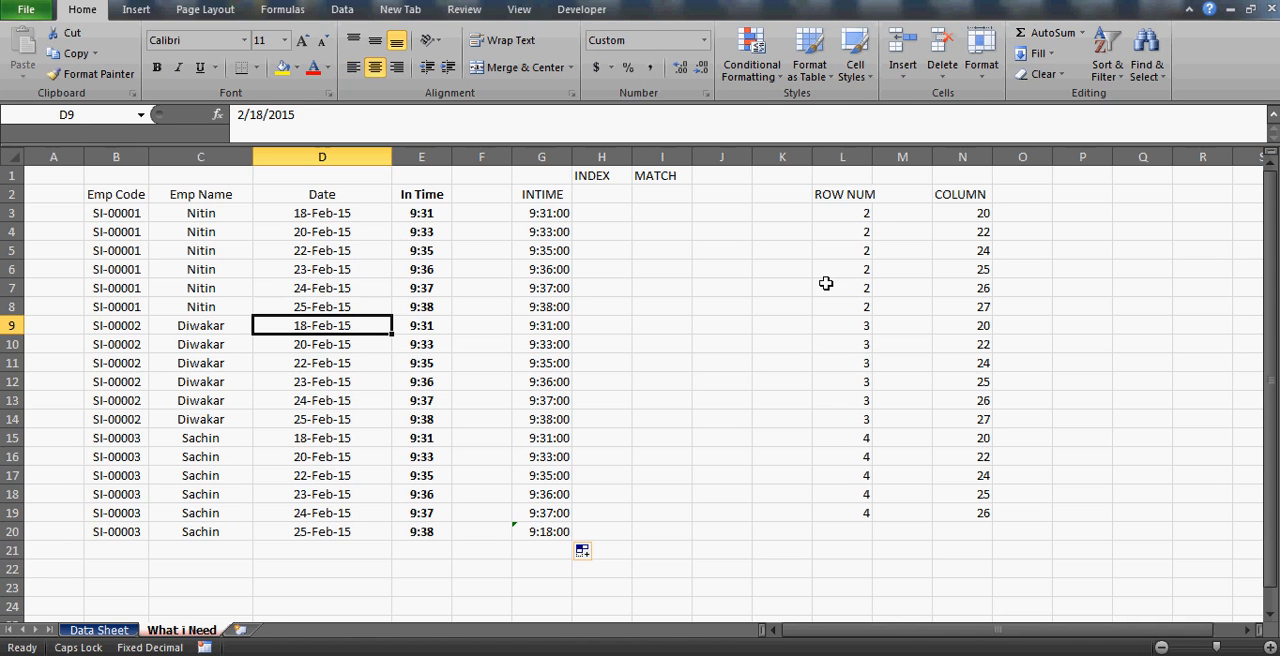
key("shift+space")
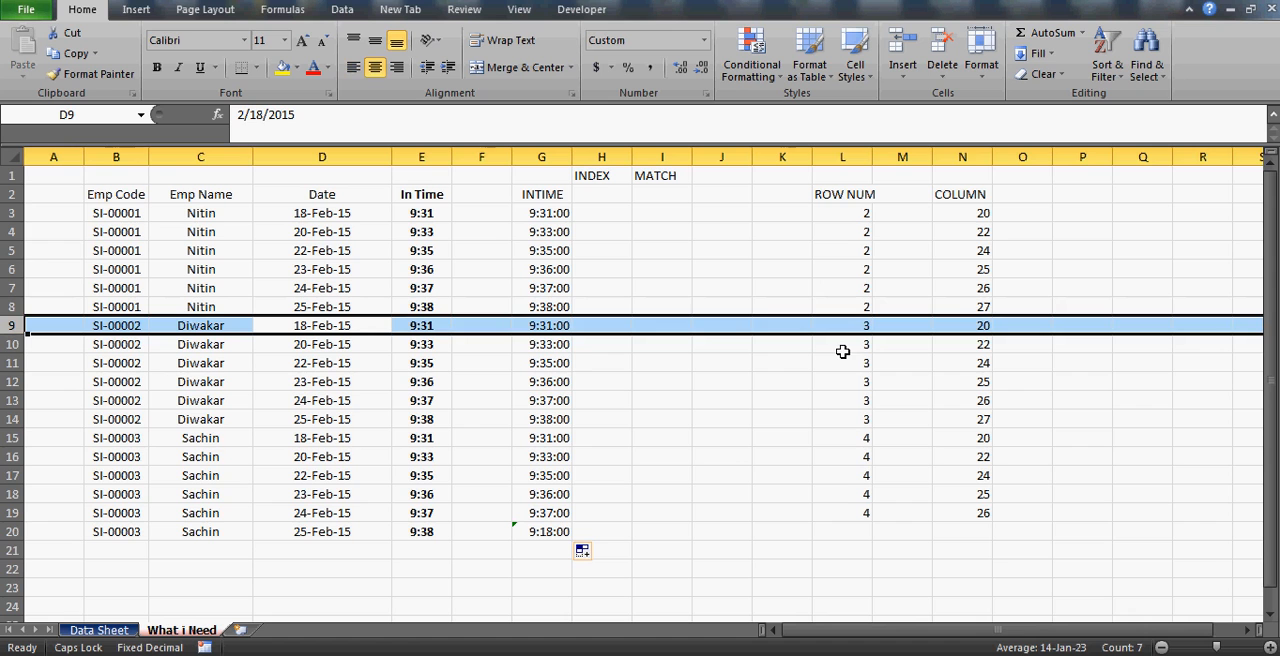
key("ctrl+b")
left_click(824, 328)
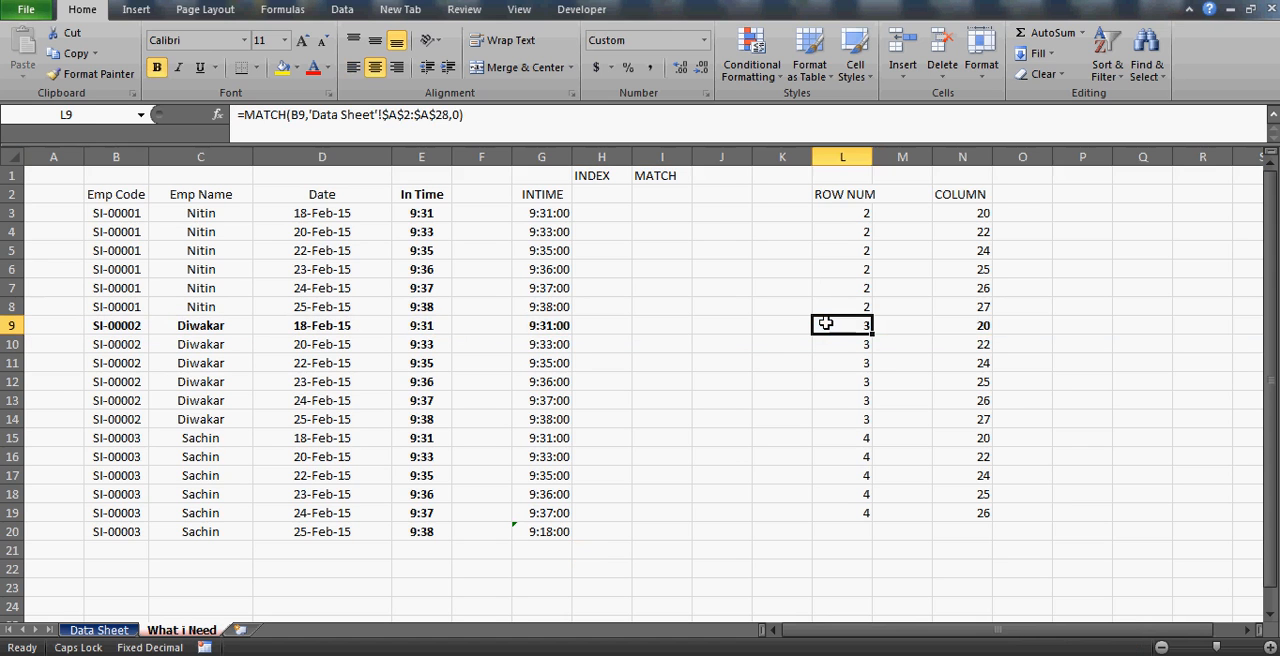
Compare the row number in L9 with Data Sheet's selected row, and examine the MATCH formulas in L9 and N9.
left_click(98, 630)
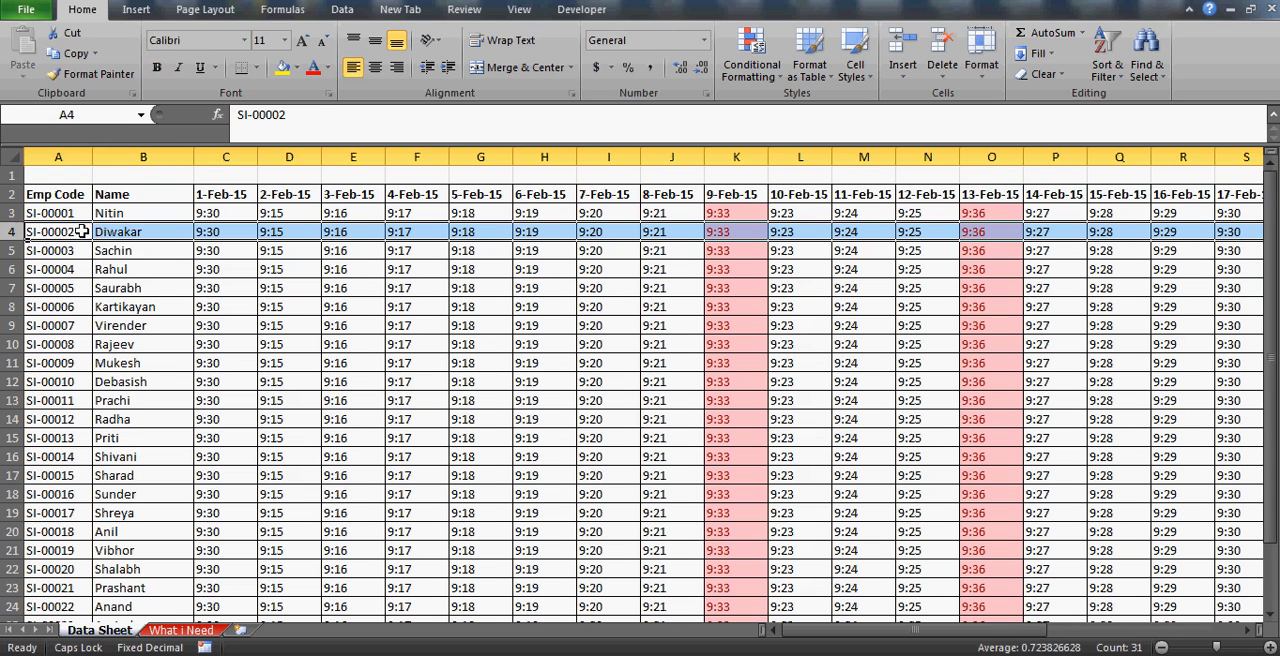
left_click(181, 630)
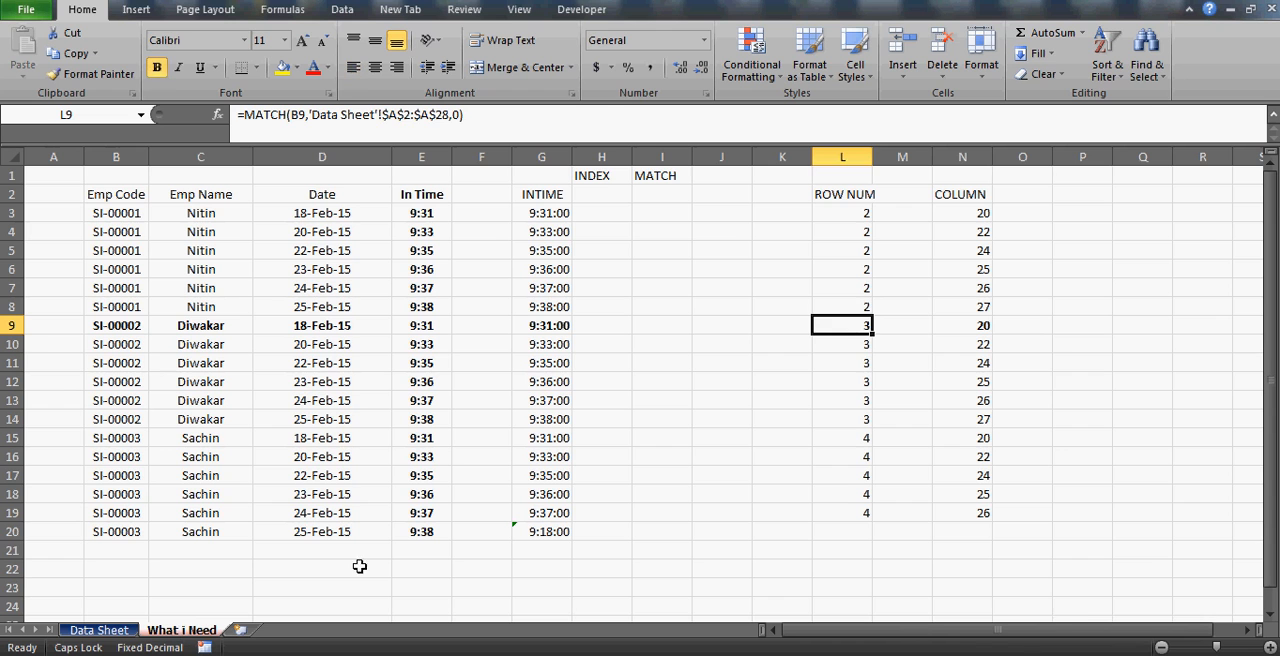
left_click(975, 326)
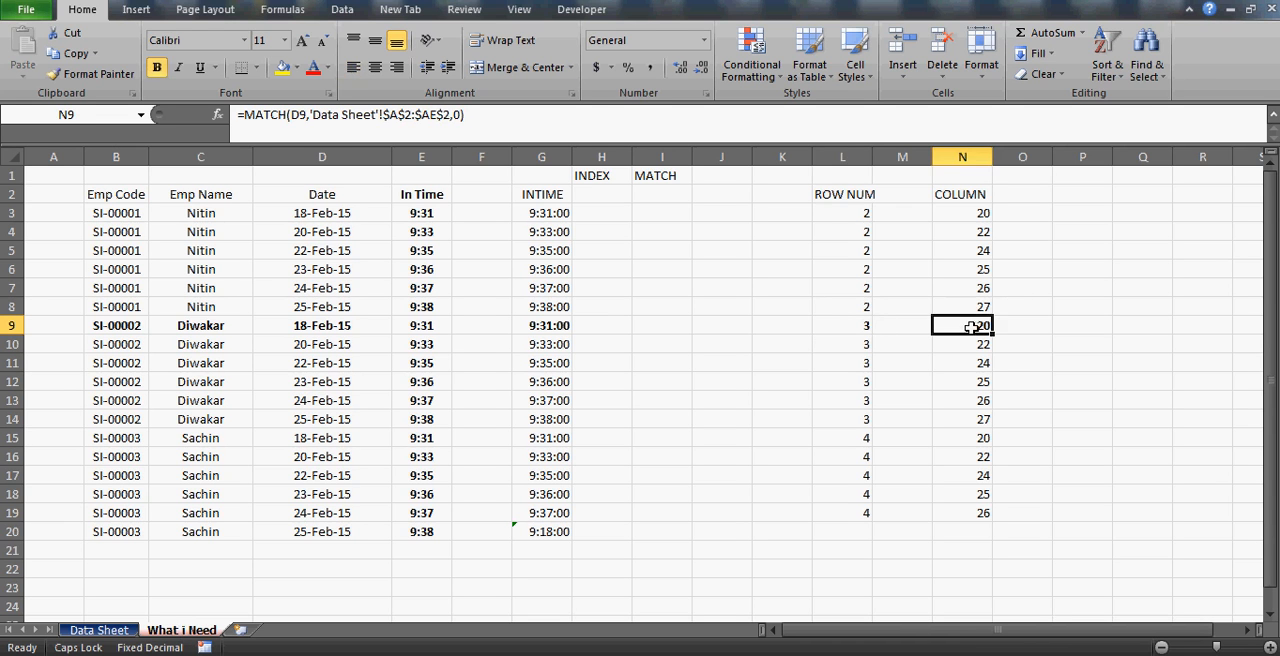
left_click(850, 324)
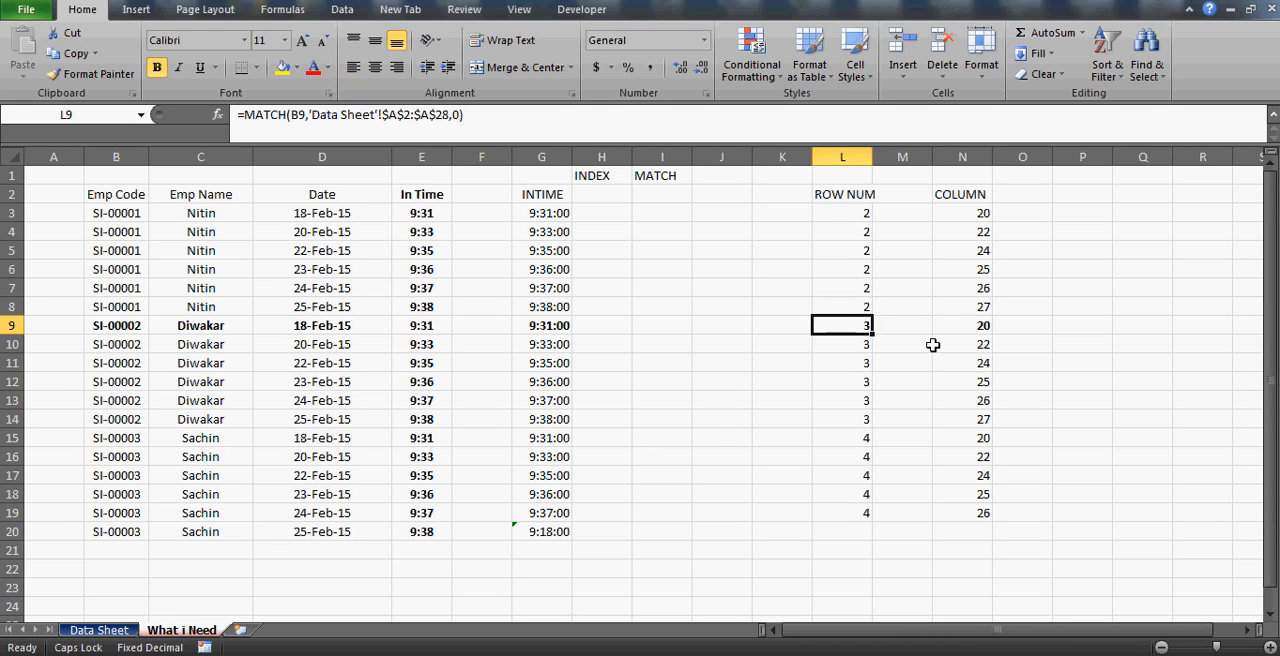
left_click(953, 321)
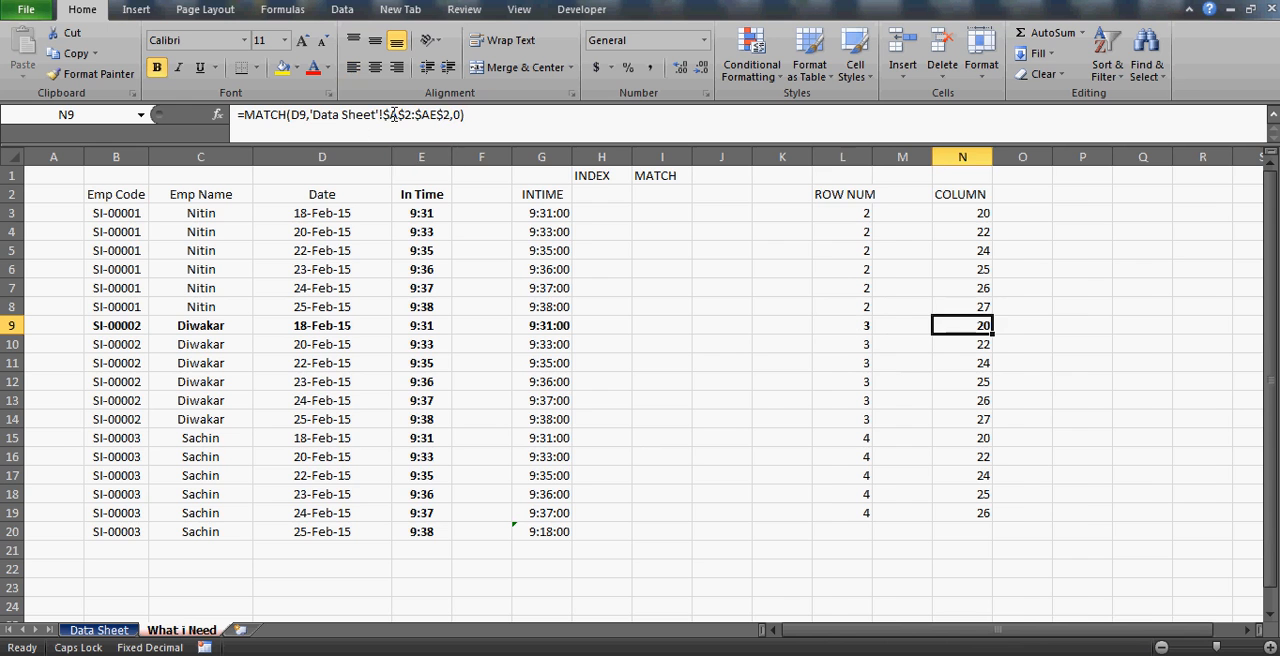
Count the Data Sheet header columns from A2 across to 18-Feb-15 and select the whole of column T.
left_click(96, 630)
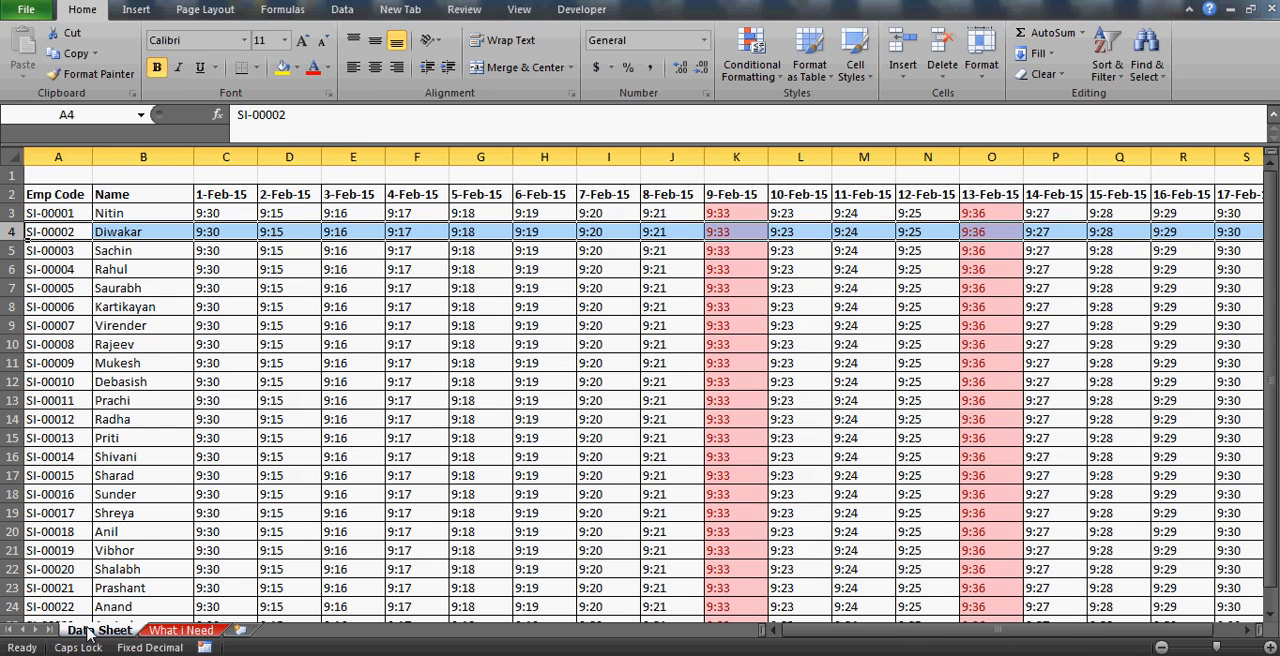
left_click(38, 197)
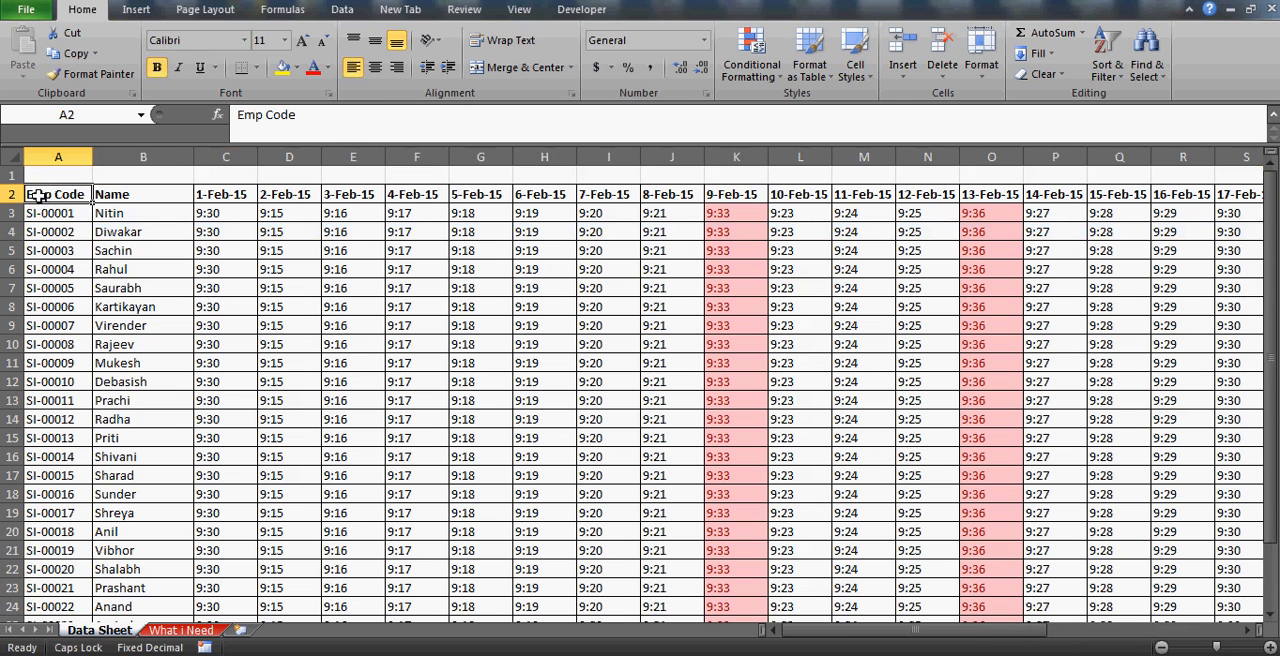
key("shift+Right")
key("shift+Right")
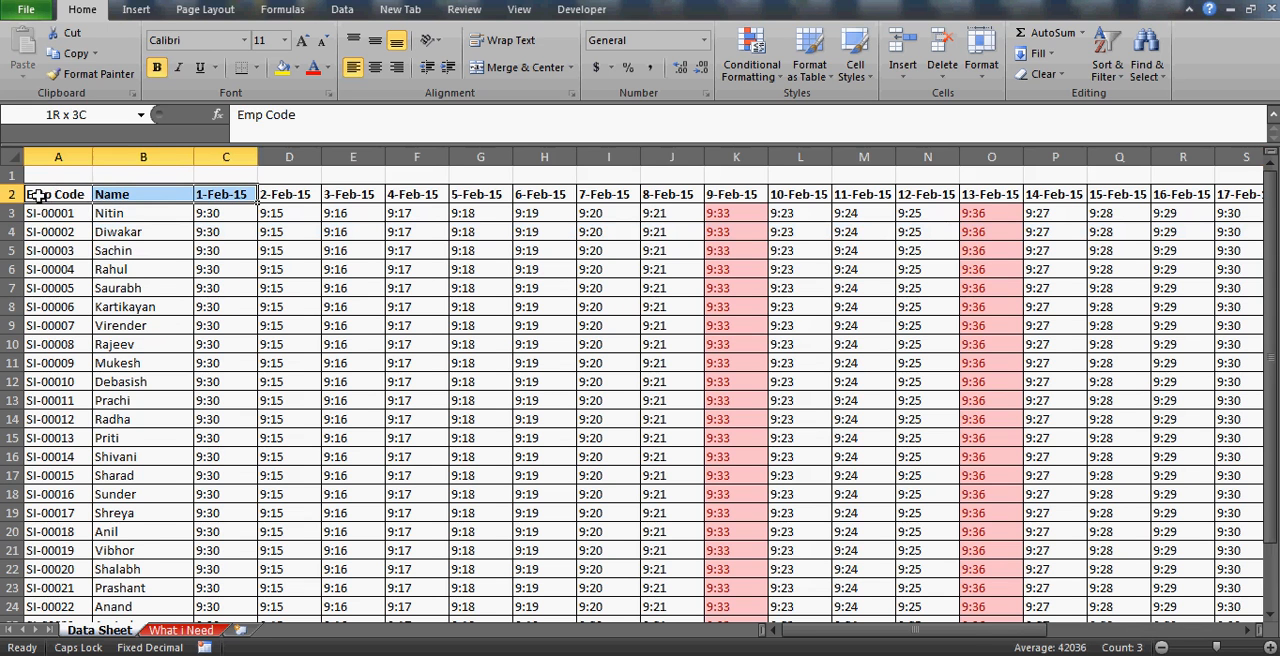
key("shift+Right")
key("shift+Right")
key("shift+Right")
key("shift+Right")
key("shift+Right")
key("shift+Right")
key("shift+Right")
key("shift+Right")
key("shift+Right")
key("shift+Right")
key("shift+Right")
key("shift+Right")
key("shift+Right")
key("shift+Right")
key("shift+Right")
key("shift+Right")
key("shift+Right")
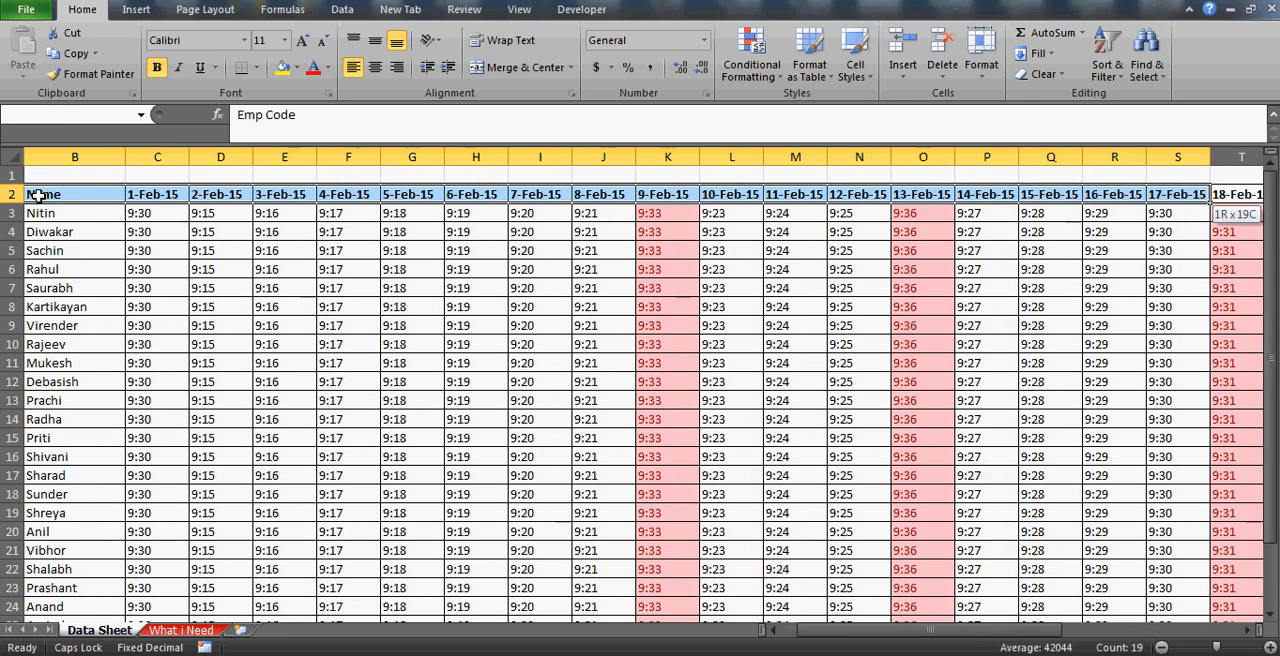
key("shift+Right")
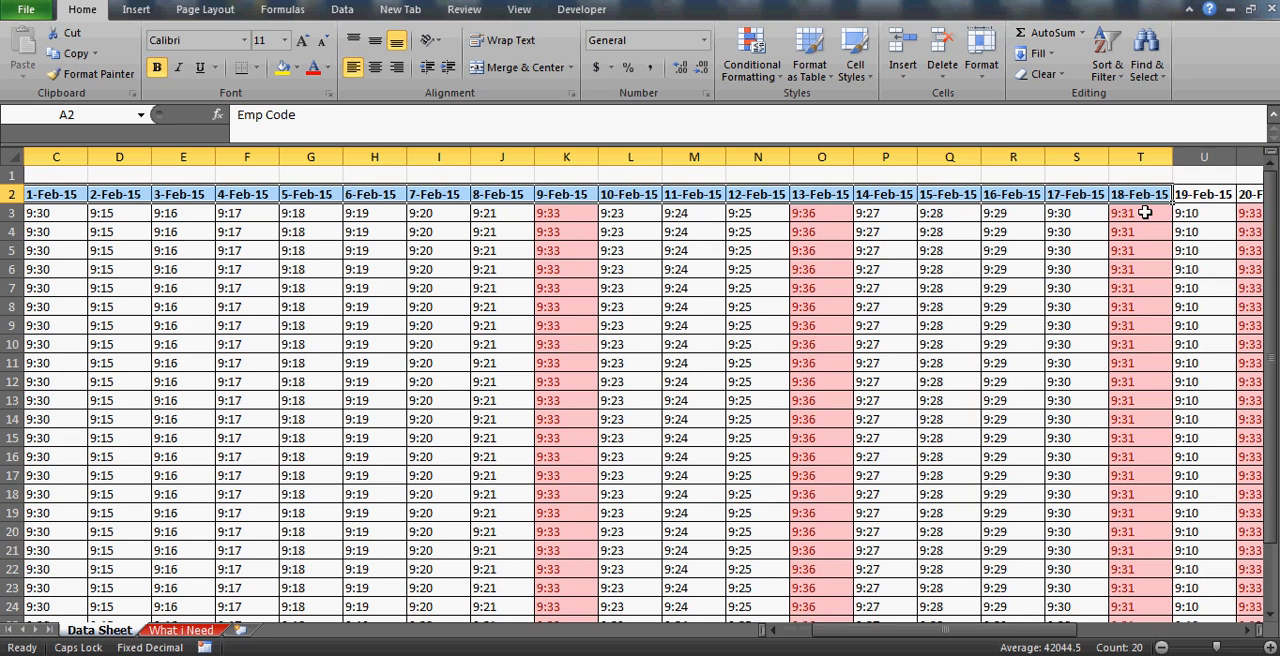
left_click(1137, 152)
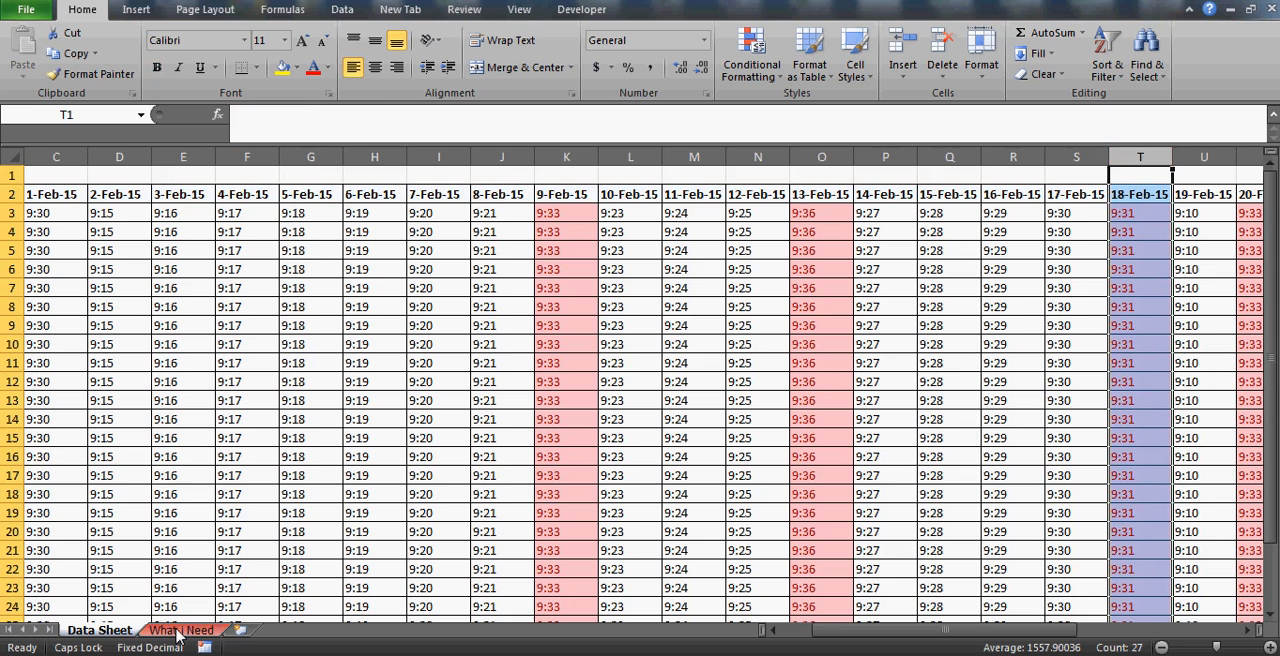
Move the Data Sheet worksheet after What i Need in the workbook's sheet order.
left_click(181, 630)
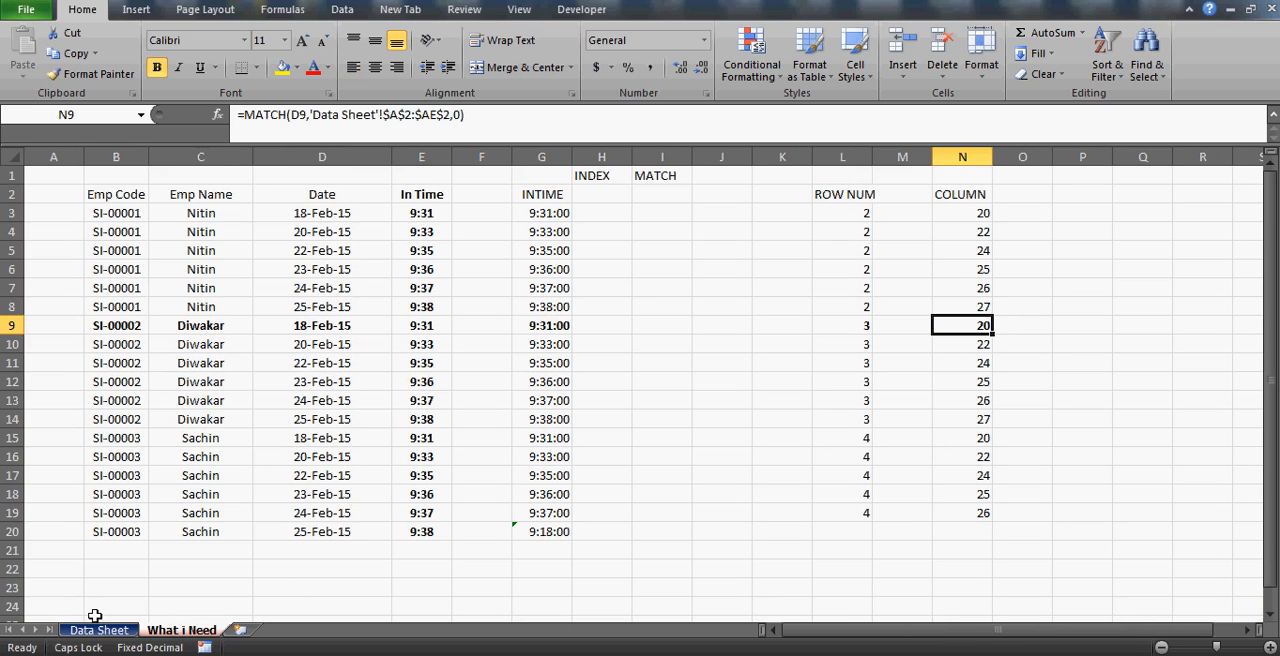
left_click(98, 630)
left_click_drag(98, 632, 210, 630)
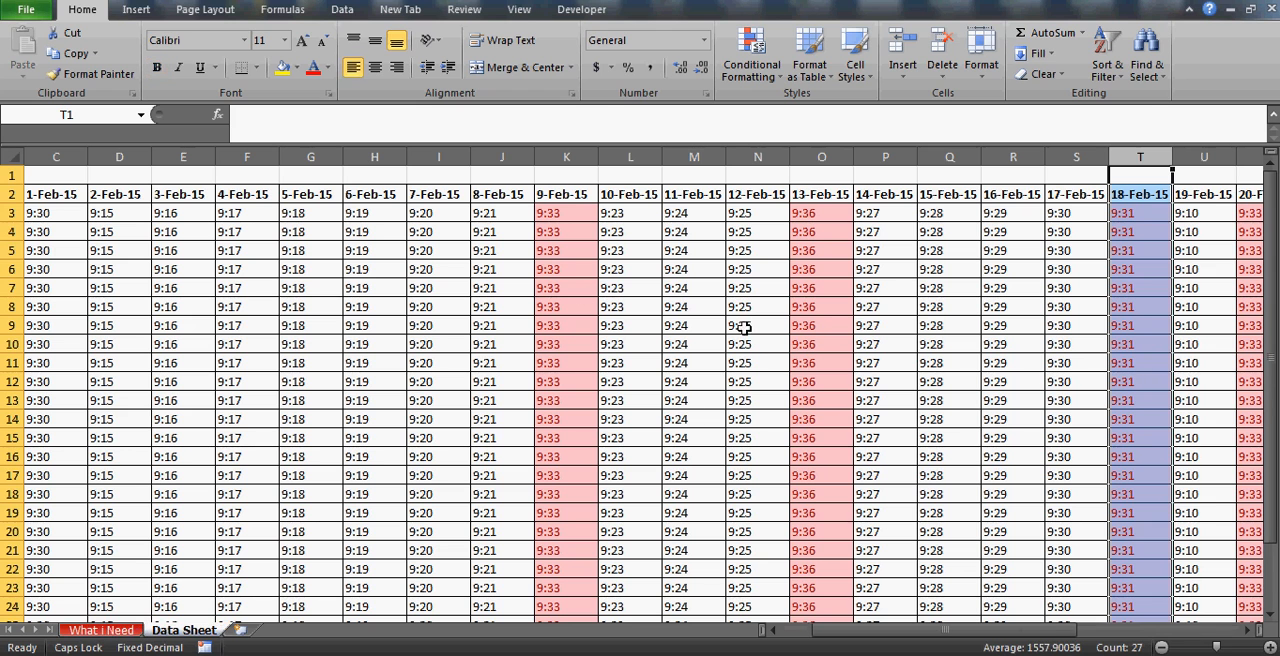
Examine where Data Sheet row 4 meets the 18-Feb-15 column, trace along the row, and return to T4.
left_click(8, 231)
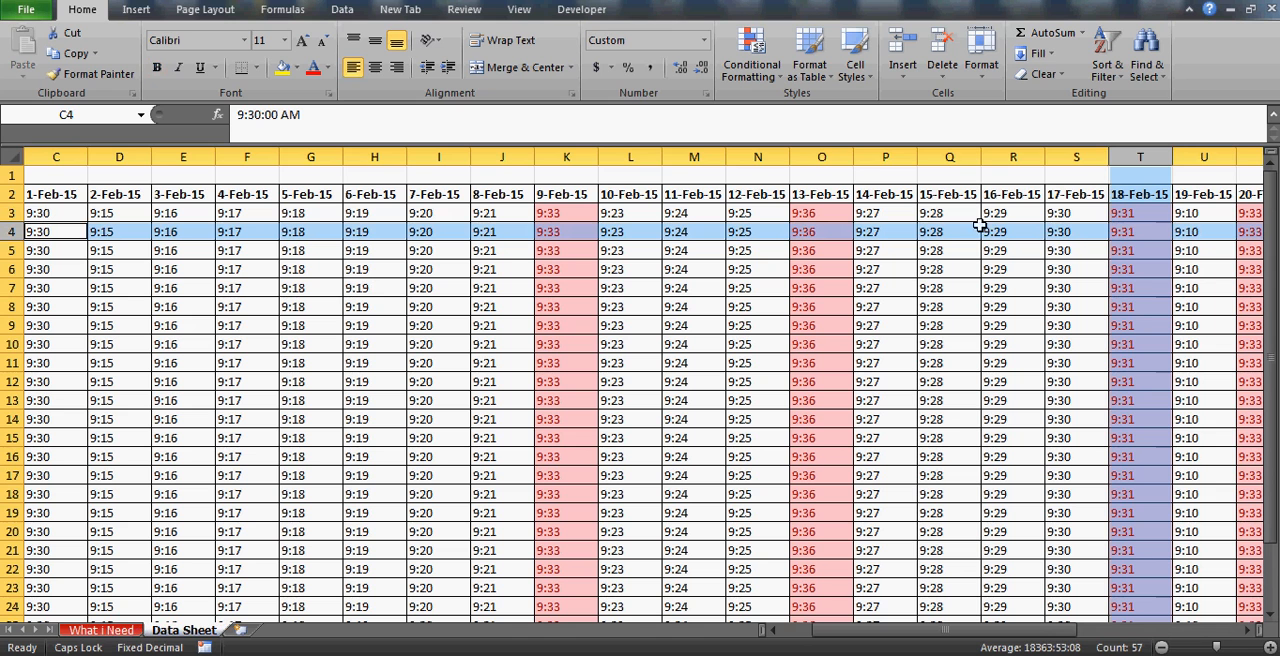
left_click(1146, 231)
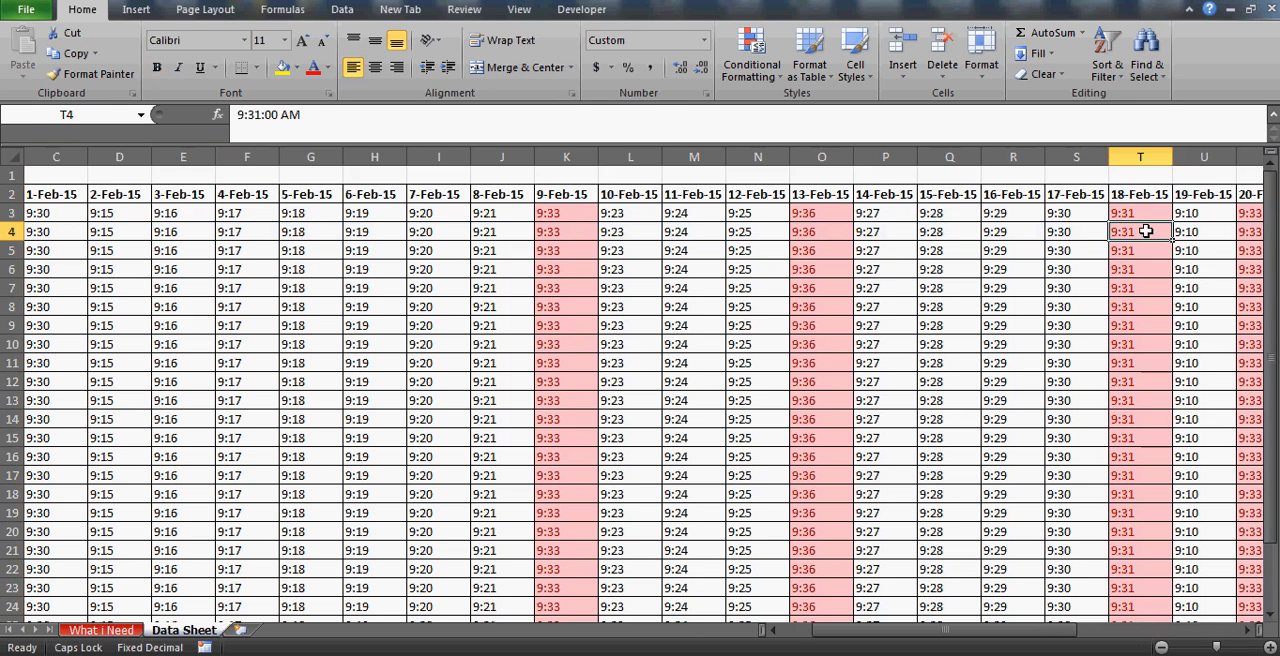
key("Left")
key("Left")
key("Left")
key("Left")
key("Left")
key("Left")
key("Left")
key("Left")
key("Left")
key("Left")
key("Left")
key("Left")
key("Left")
key("Left")
key("Left")
key("Left")
key("Left")
key("Left")
key("Left")
key("Right")
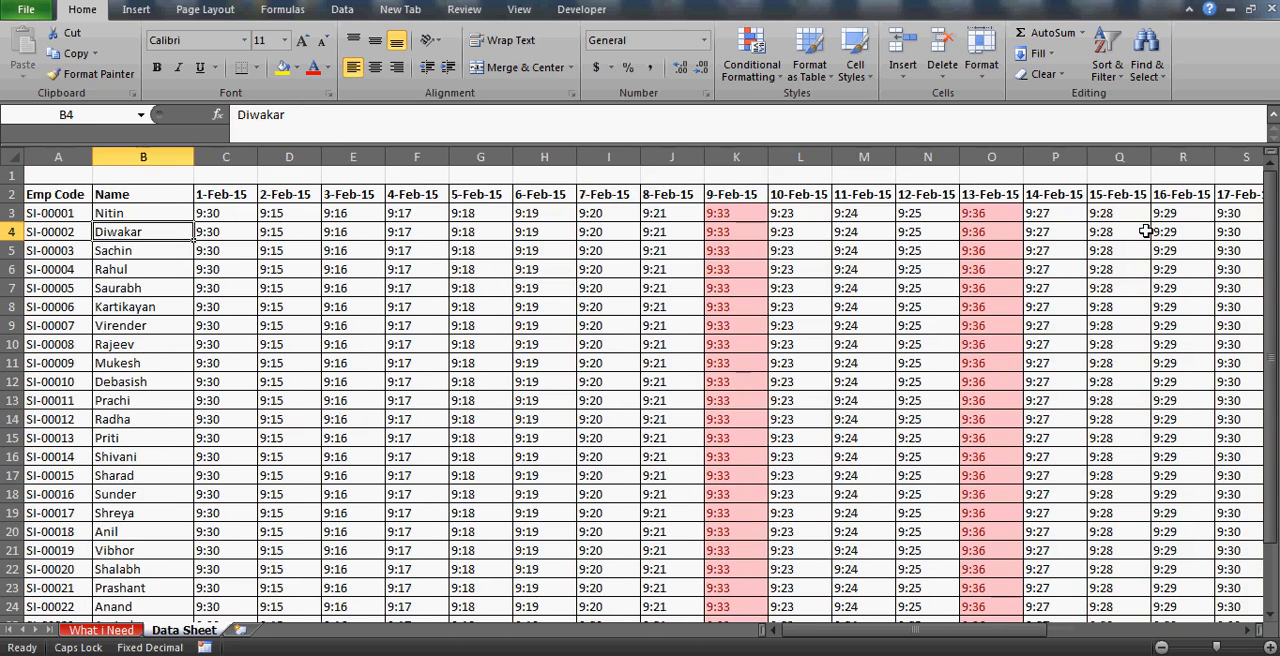
key("Right")
key("Right")
key("Right")
key("Right")
key("Right")
key("Right")
key("Right")
key("Right")
key("Right")
key("Right")
key("Right")
key("Right")
key("Right")
key("Right")
key("Right")
key("Right")
key("Right")
key("Right")
key("Right")
key("Right")
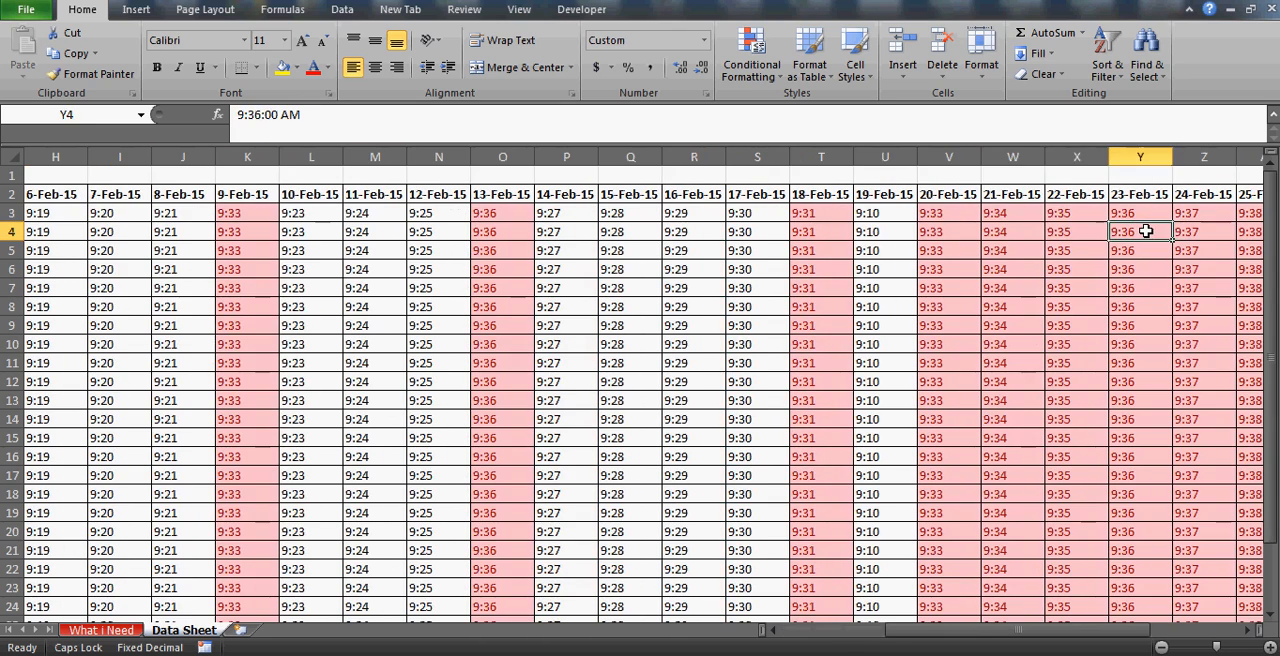
key("Left")
key("Left")
key("Left")
key("Left")
key("Left")
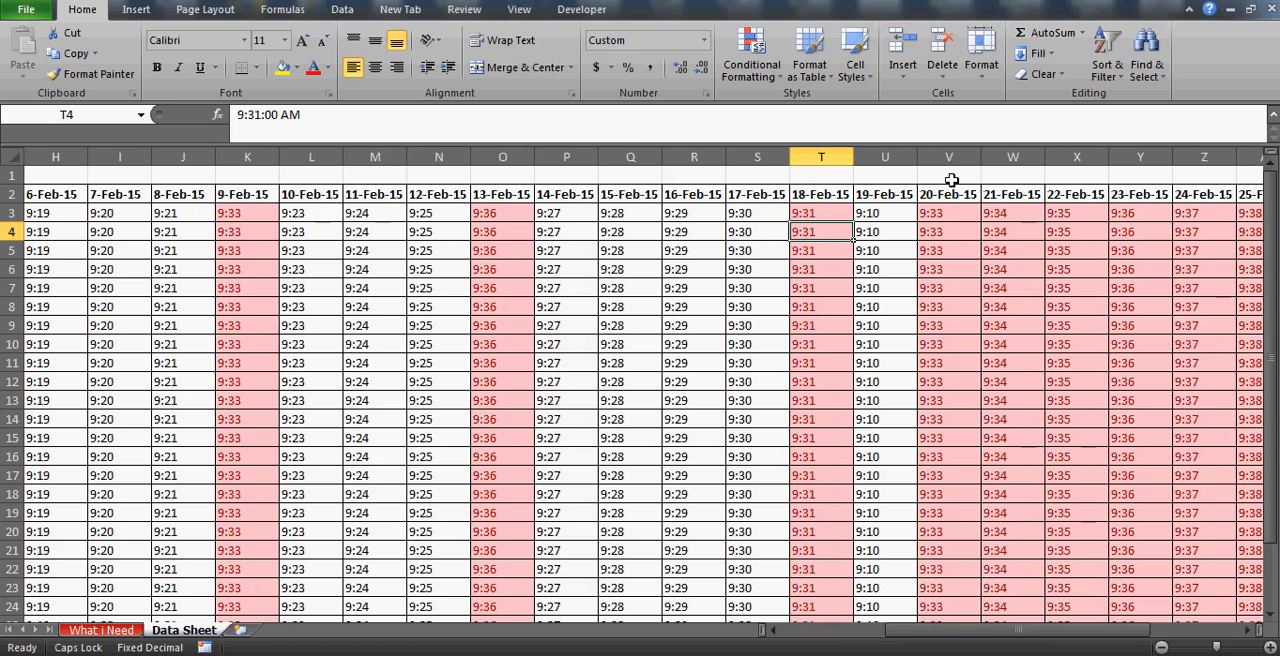
Set the seconds of the time in Data Sheet cell T4 to 20.
left_click(273, 115)
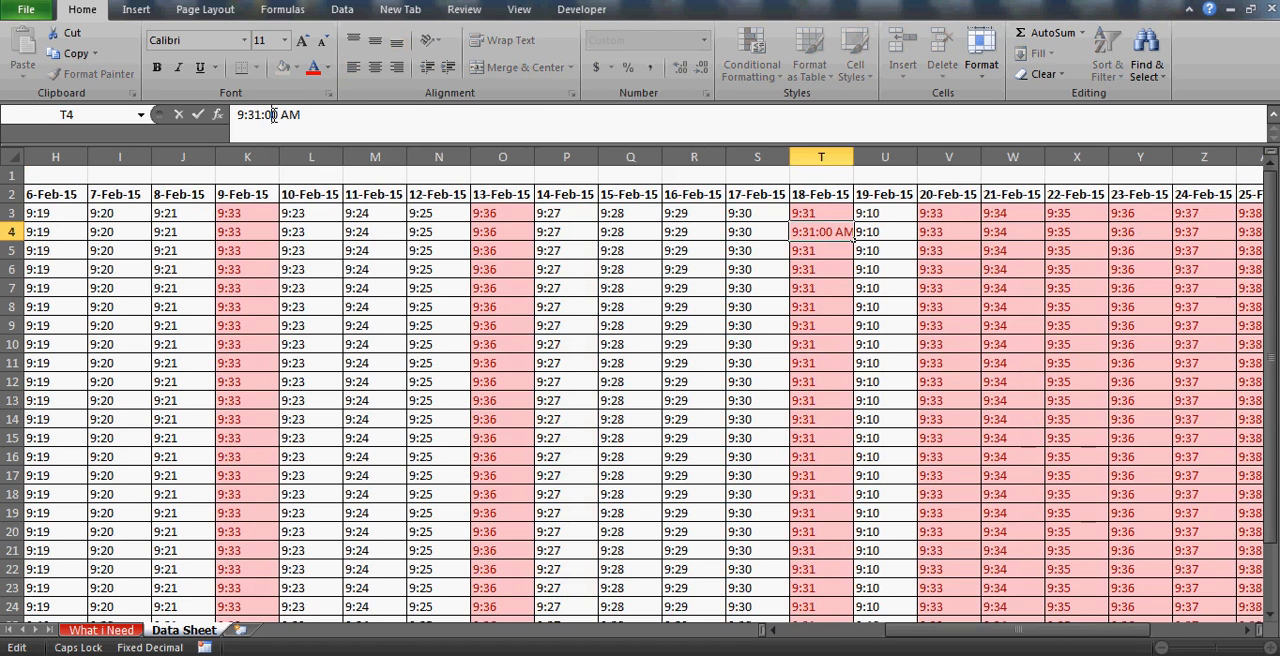
key("BackSpace")
type("2")
key("Return")
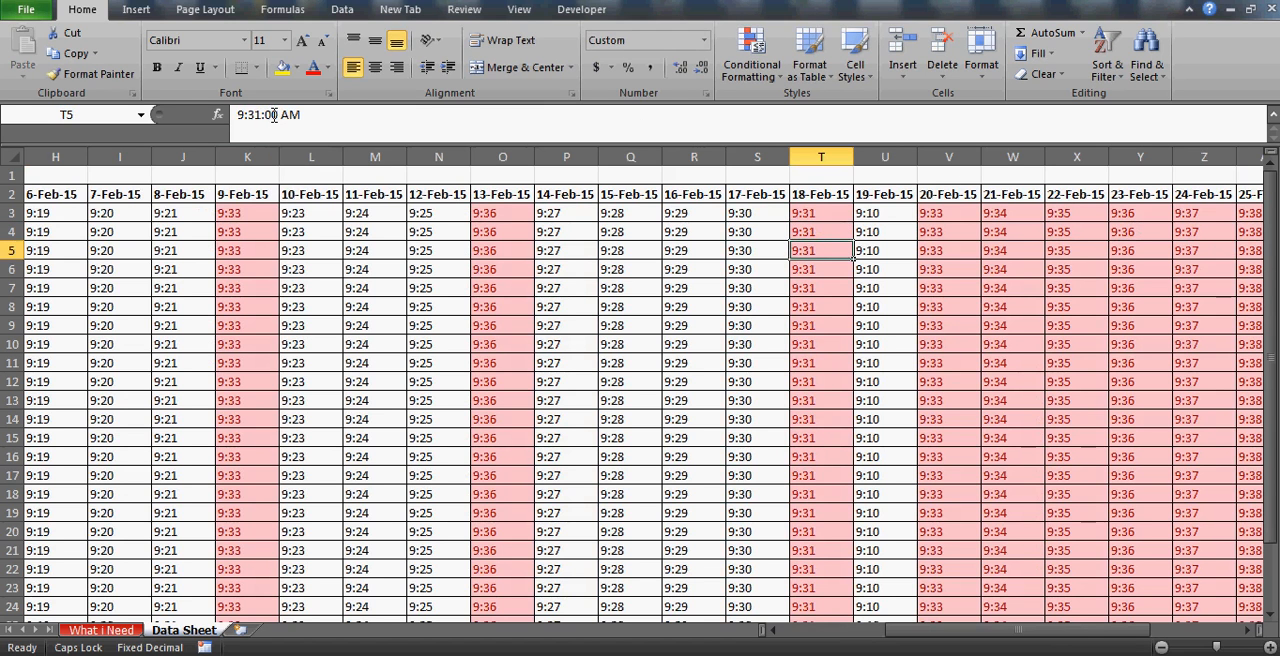
Change the hour in Data Sheet cell T4 to 10 and check the INDEX result in G9 on What i Need.
left_click(792, 233)
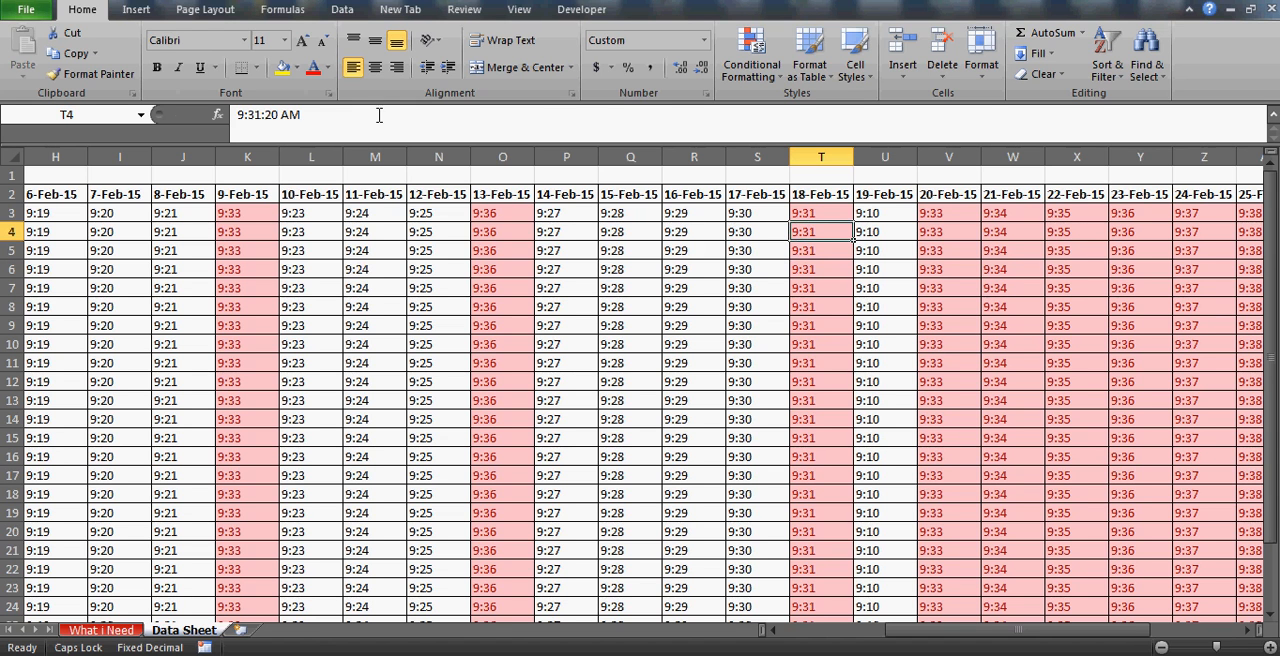
left_click(244, 115)
key("BackSpace")
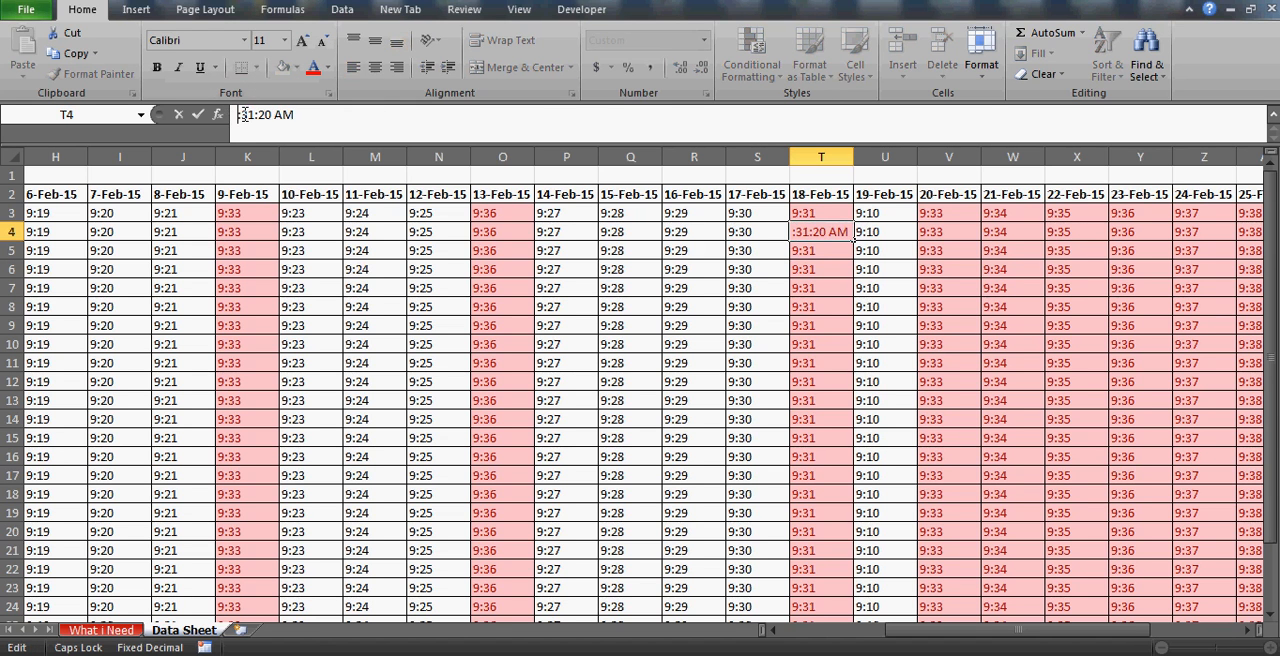
type("10")
key("Return")
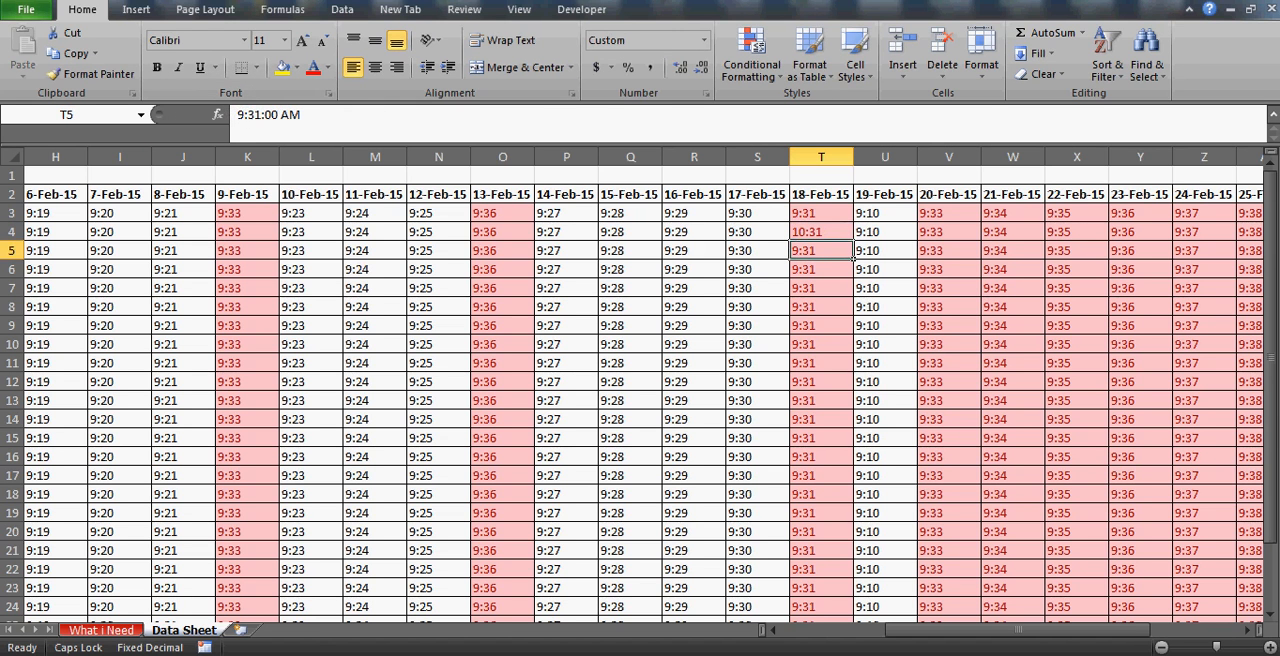
left_click(100, 630)
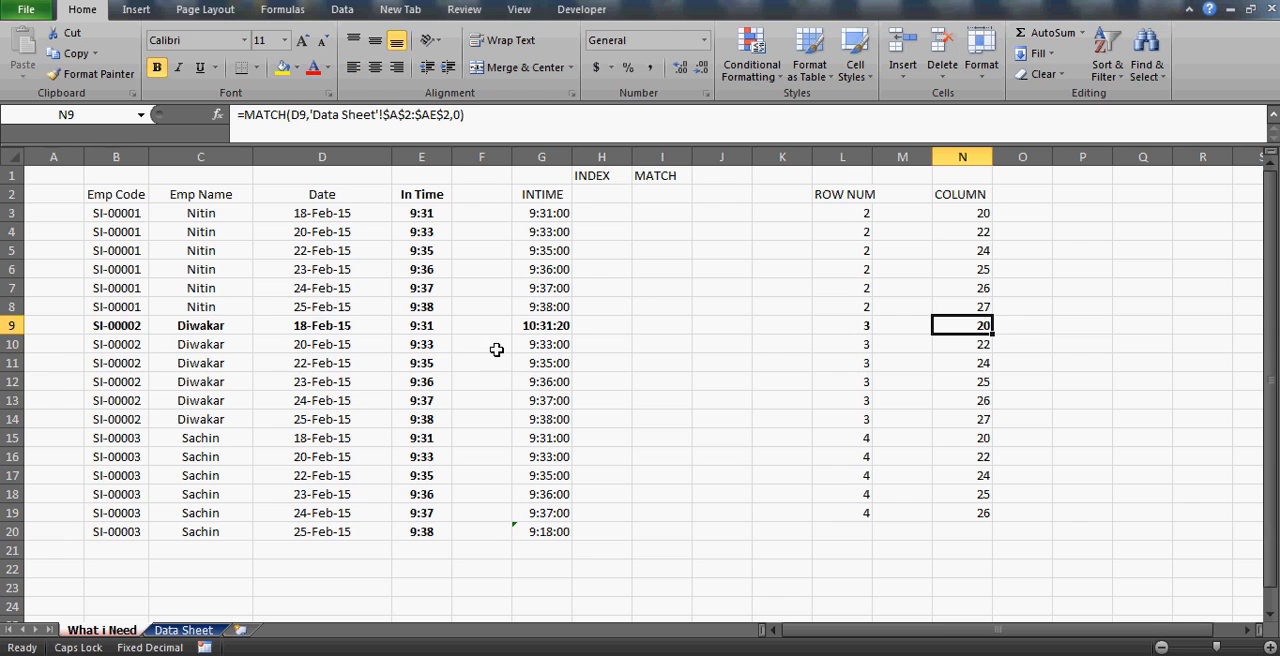
left_click(543, 326)
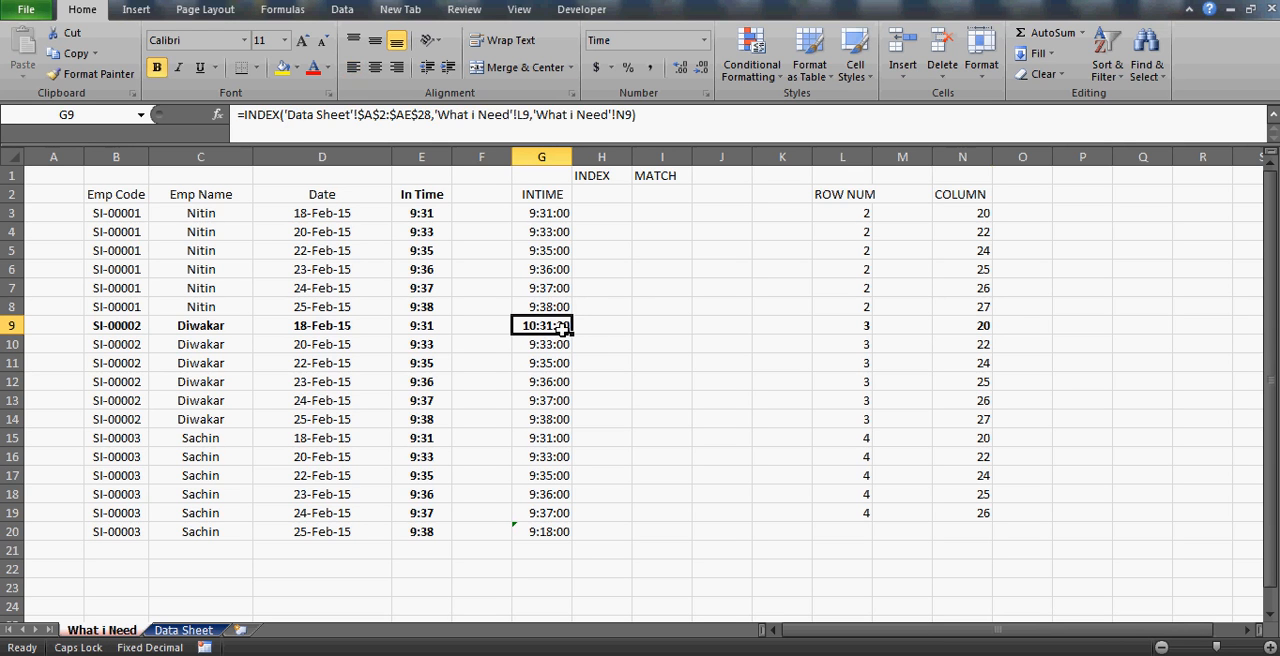
Clear the ROW NUM heading and the row numbers below it in L2:L19 of What i Need.
left_click(614, 199)
key("Right")
left_click(615, 201)
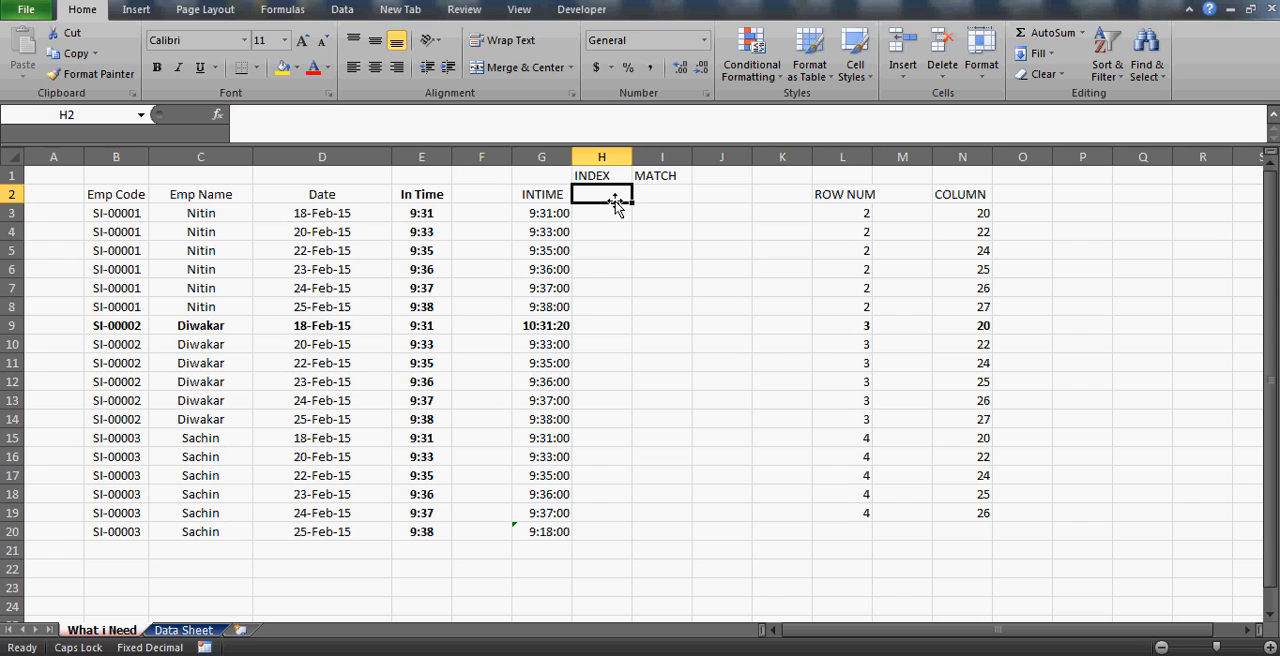
key("Right")
key("Right")
key("Right")
key("Right")
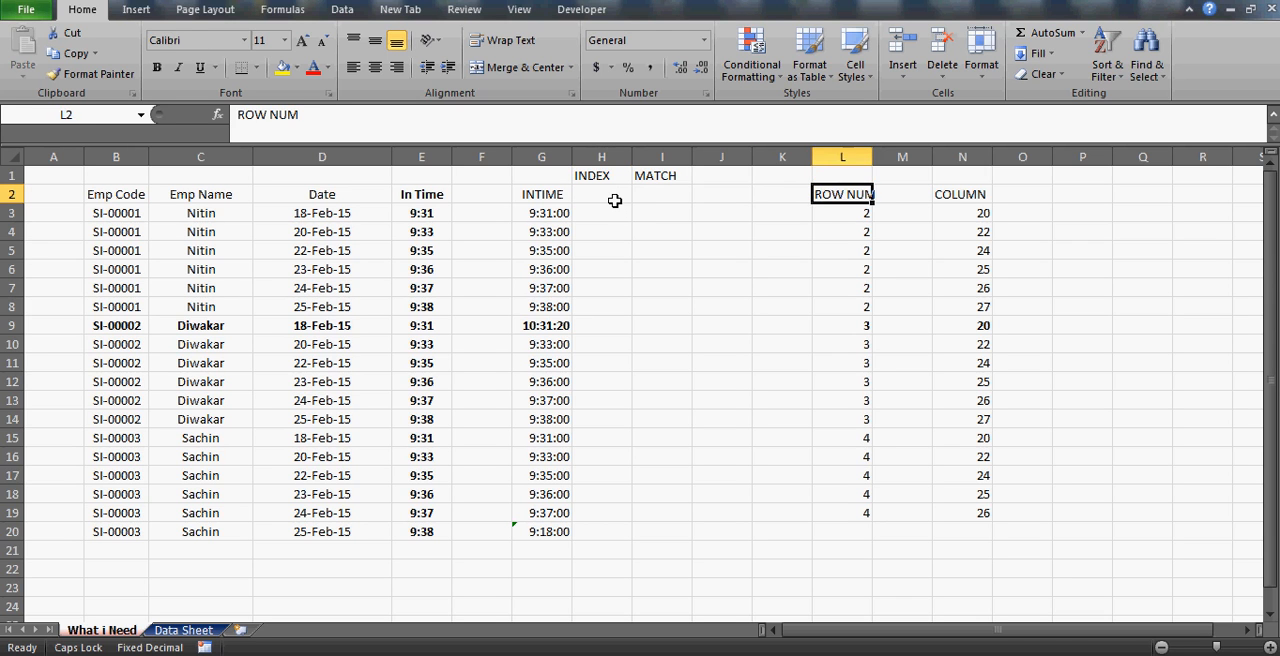
key("ctrl+shift+Down")
key("Delete")
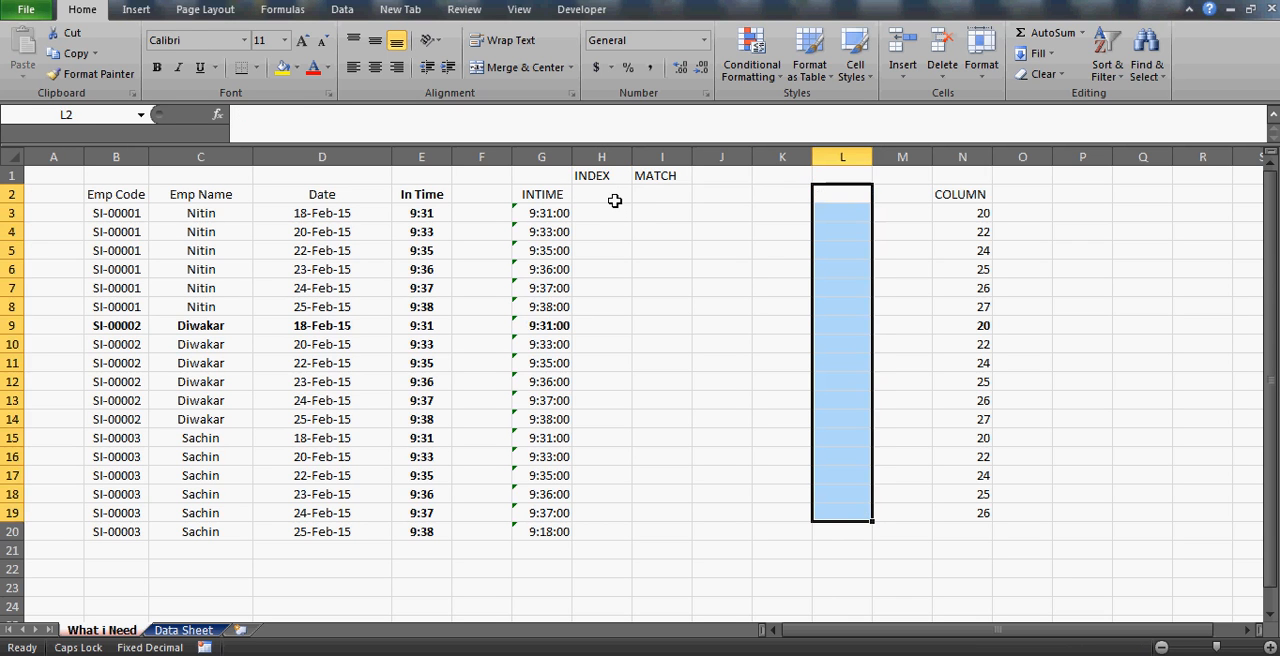
Clear the COLUMN heading and the column numbers below it in N2:N19.
key("Right")
key("Right")
key("ctrl+shift+Down")
key("Delete")
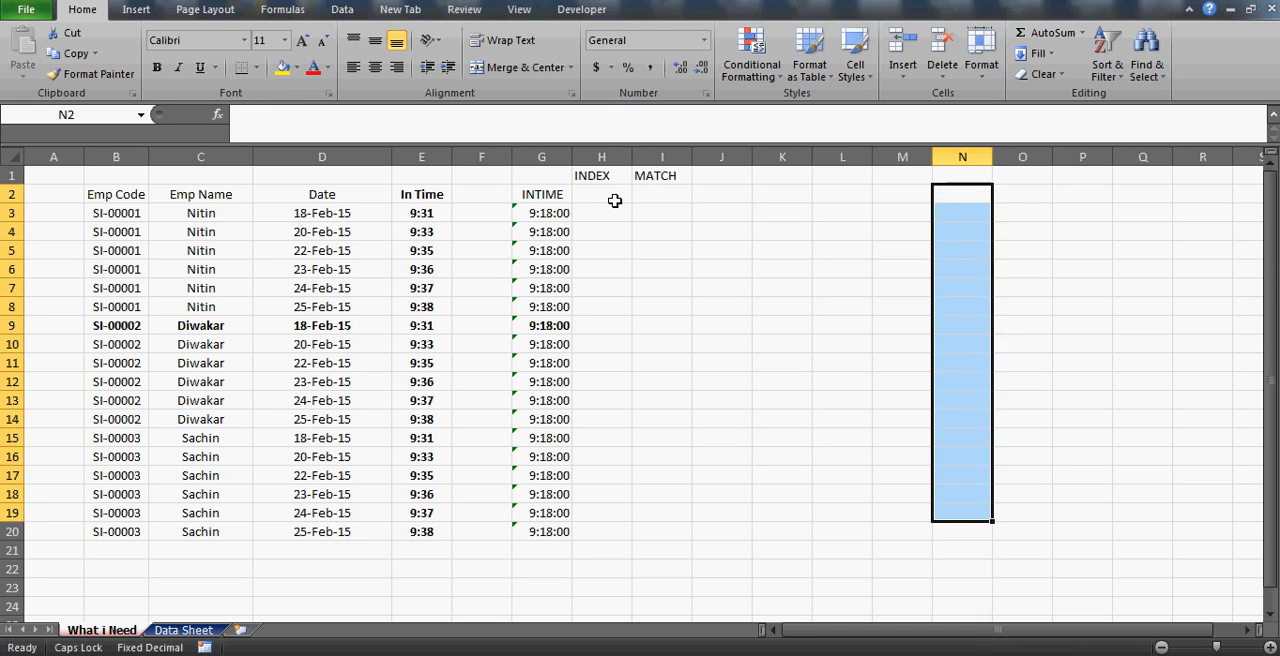
Examine the INDEX formula in G3 and the INTIME results in G3:G20 without the helper numbers.
key("Left")
key("Left")
key("Left")
key("Left")
key("Left")
key("Left")
key("Left")
key("Down")
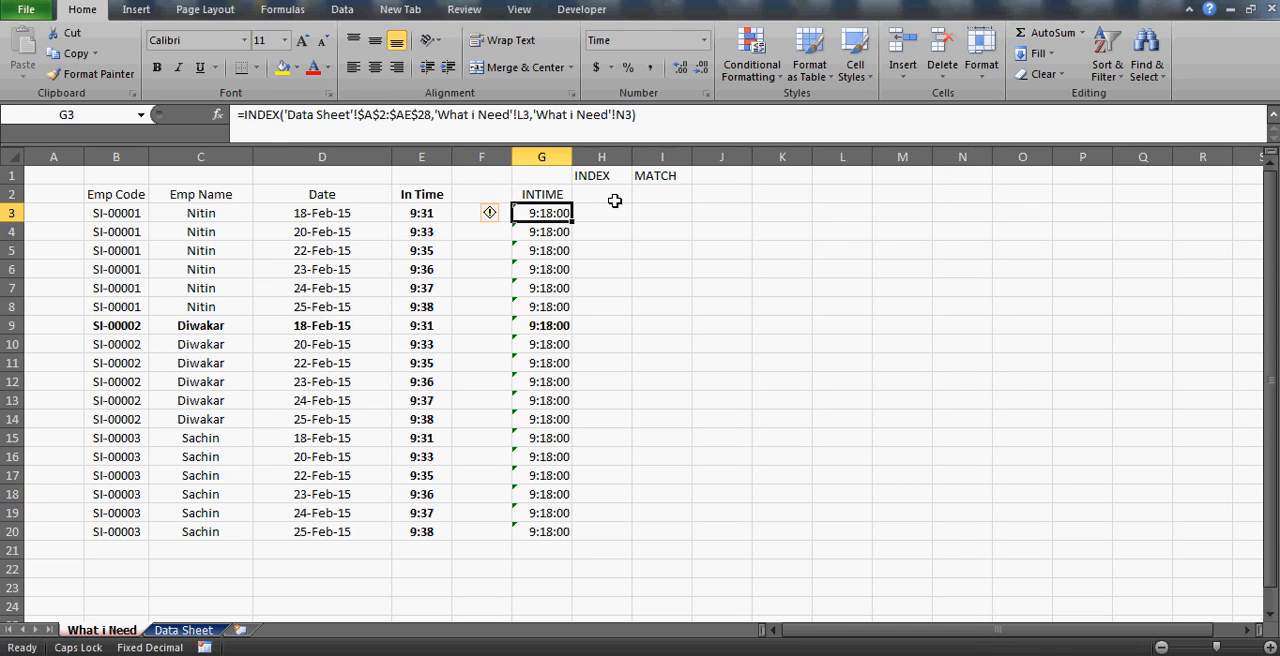
key("shift+Down")
key("shift+Down")
key("shift+Down")
key("shift+Down")
key("shift+Down")
key("shift+Down")
key("shift+Down")
key("shift+Down")
key("shift+Down")
key("shift+Down")
key("shift+Down")
key("shift+Down")
key("shift+Down")
key("shift+Down")
key("shift+Down")
key("shift+Down")
key("shift+Down")
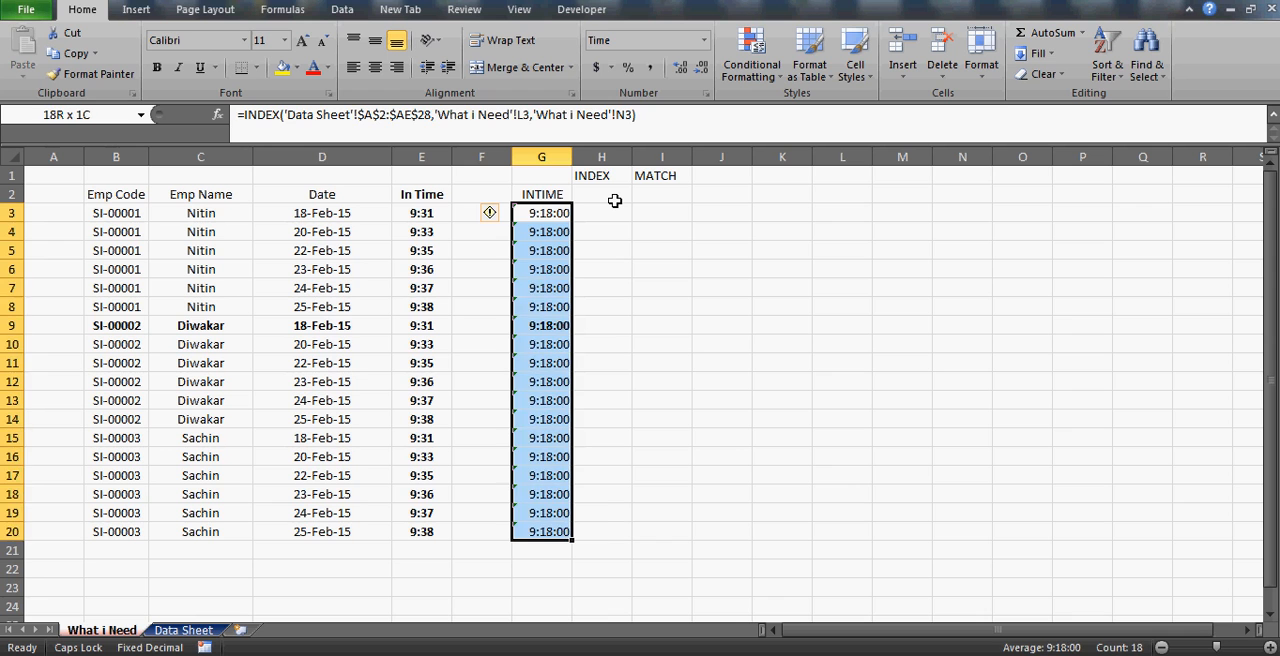
Undo the clearing of the ROW NUM and COLUMN ranges in columns L and N.
key("Up")
key("Down")
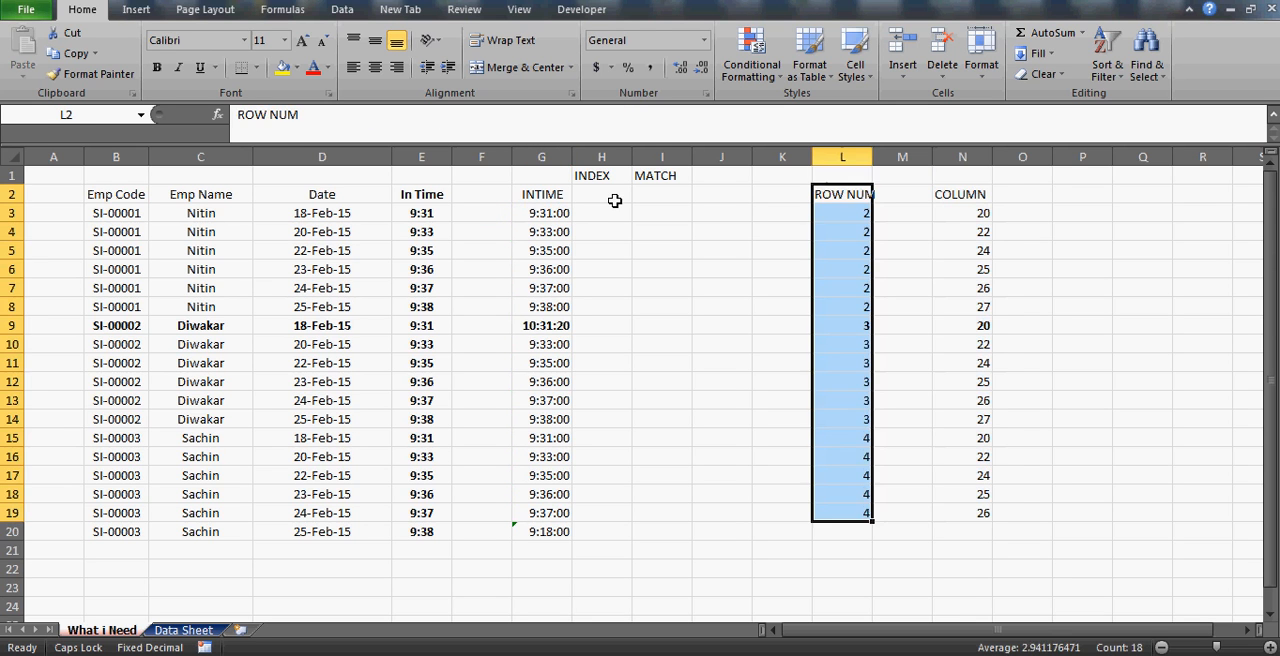
key("Down")
key("Up")
key("Left")
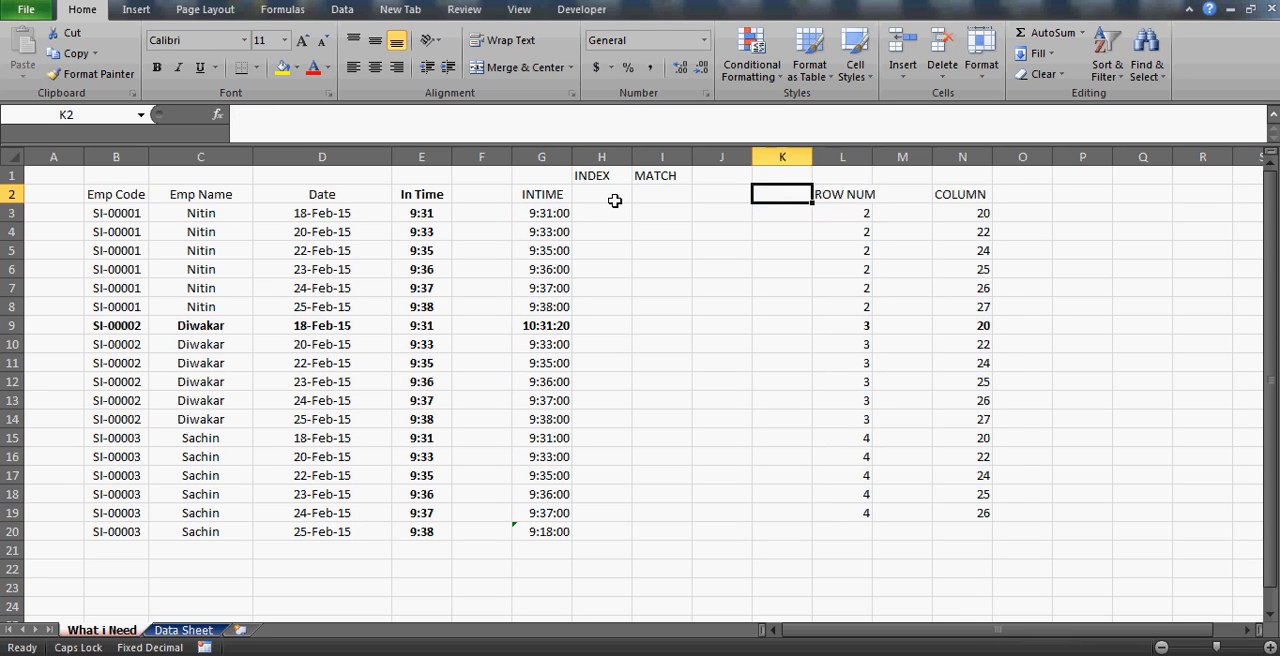
Enter the heading INDEX in cell I2, below MATCH.
key("Left")
key("Left")
key("Left")
key("Right")
type("INDEX")
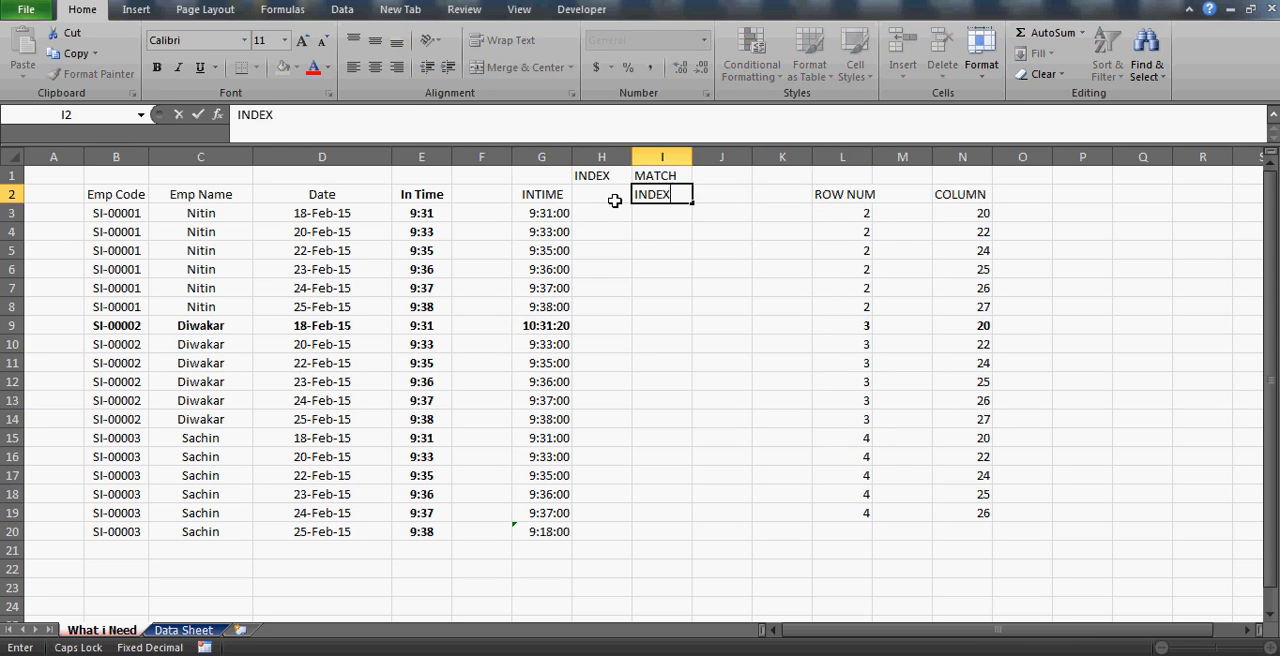
key("Return")
Begin an INDEX formula in I3 with 'Data Sheet'!A2:AE28 as its array.
type("=IND")
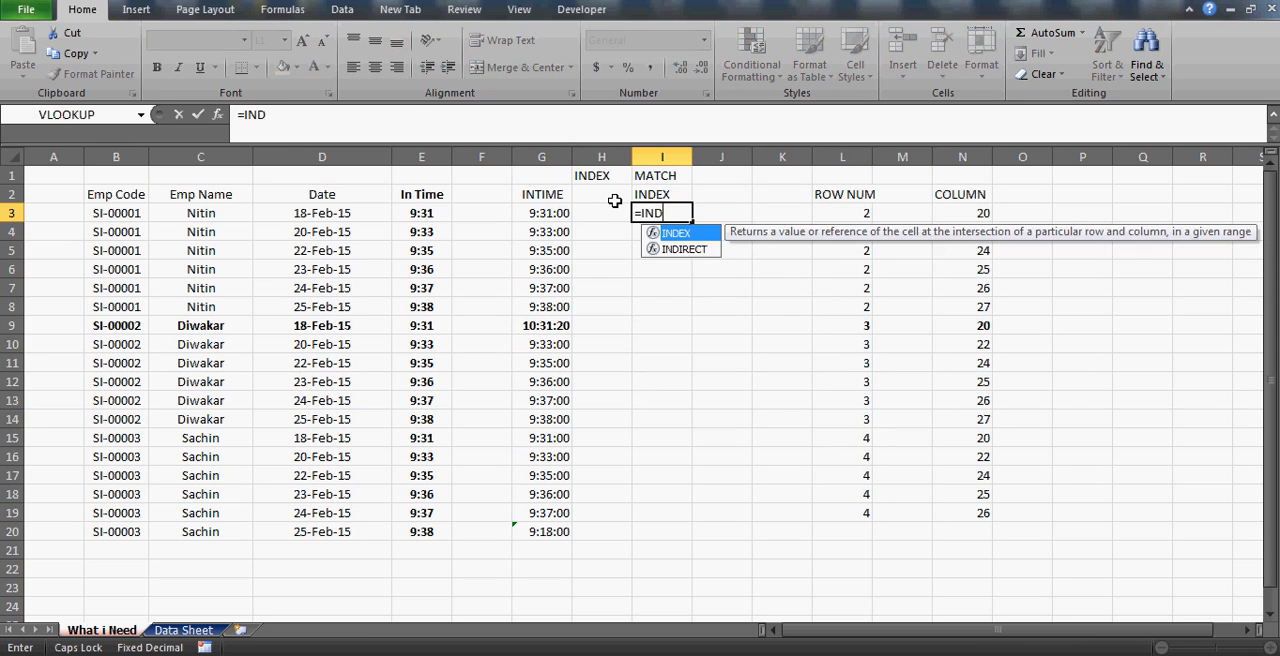
type("EX(")
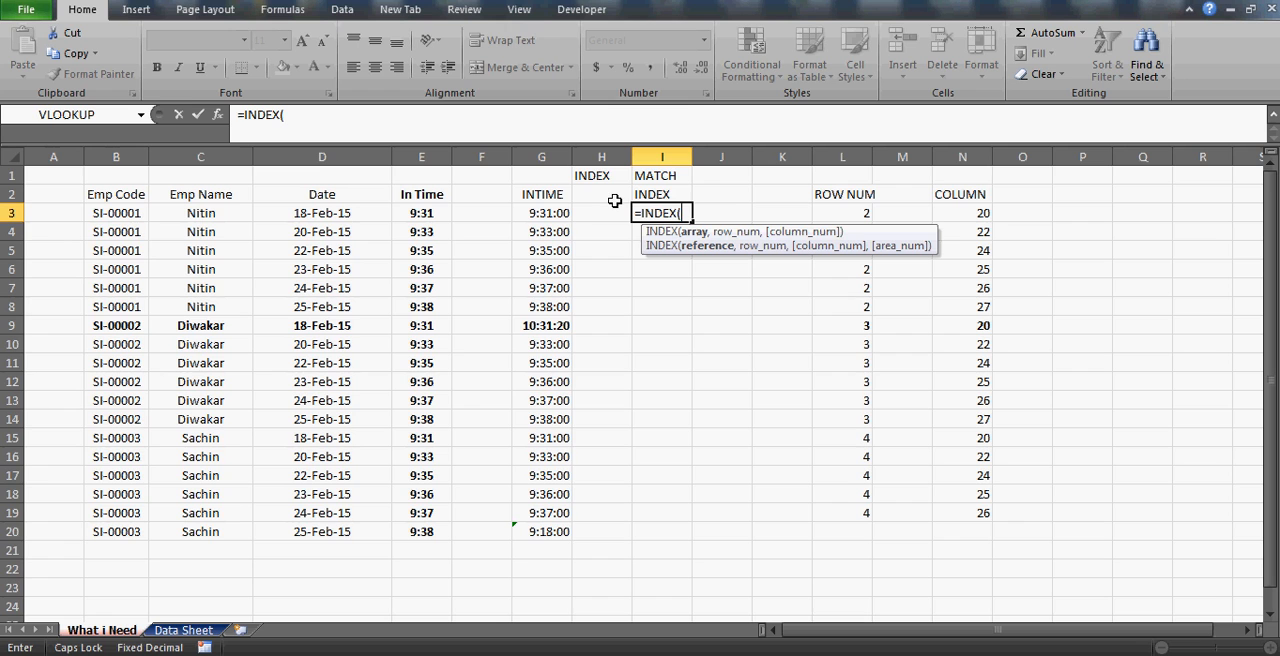
left_click(155, 630)
left_click(50, 194)
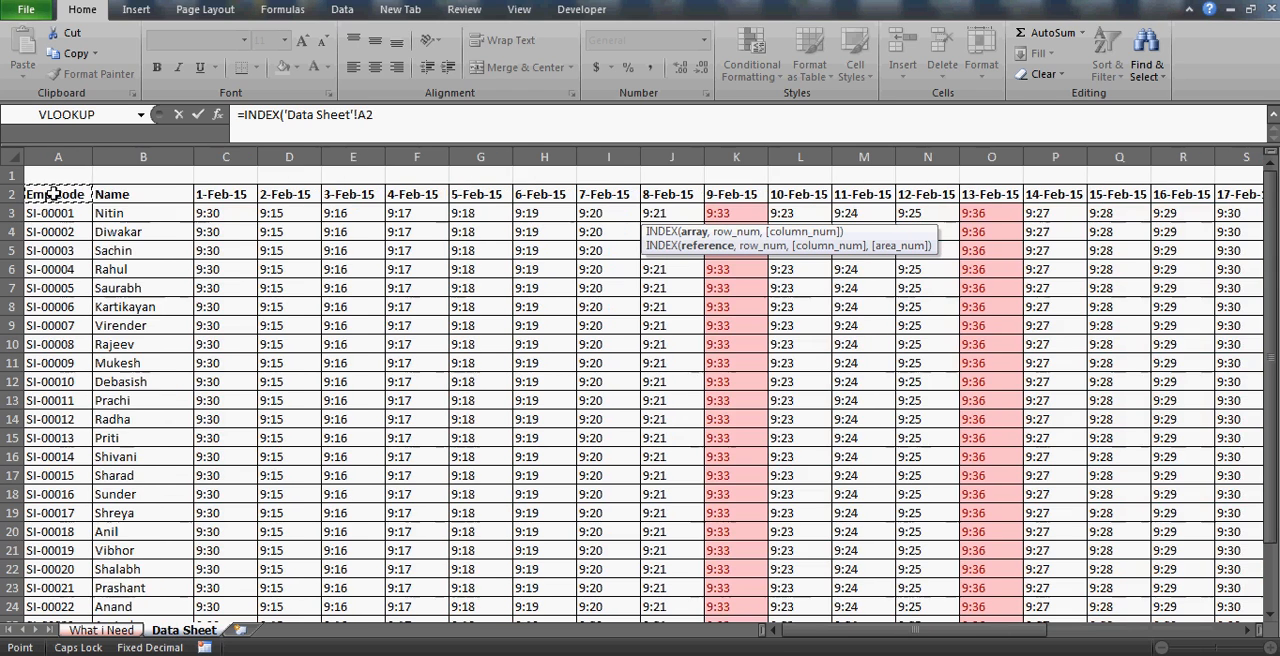
key("ctrl+shift+Right")
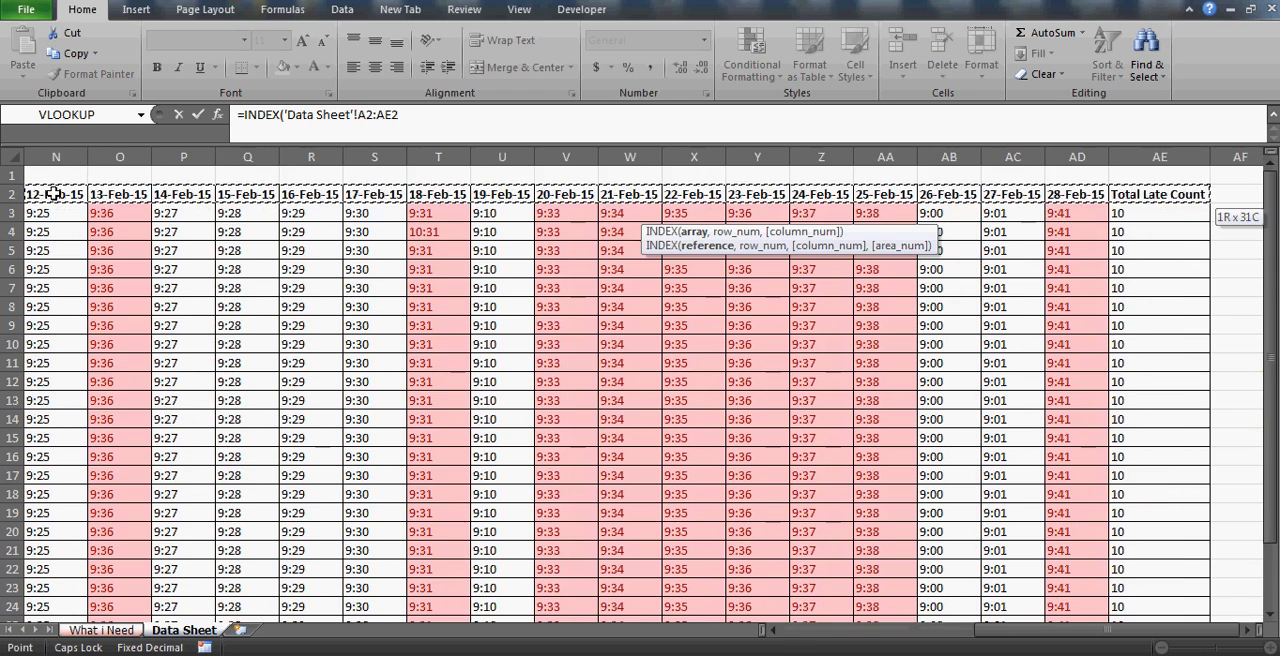
key("ctrl+shift+Down")
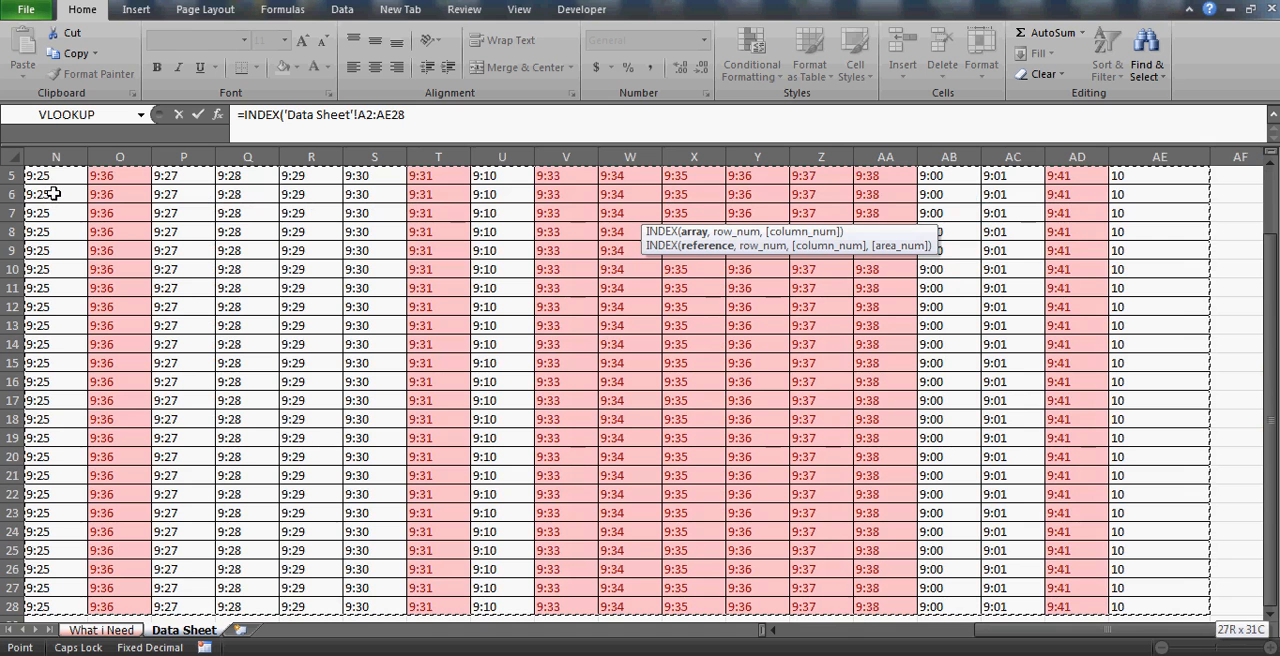
Nest a MATCH function as the INDEX row number, with the employee code in 'What i Need'!B3 as lookup value.
type(",MATCH")
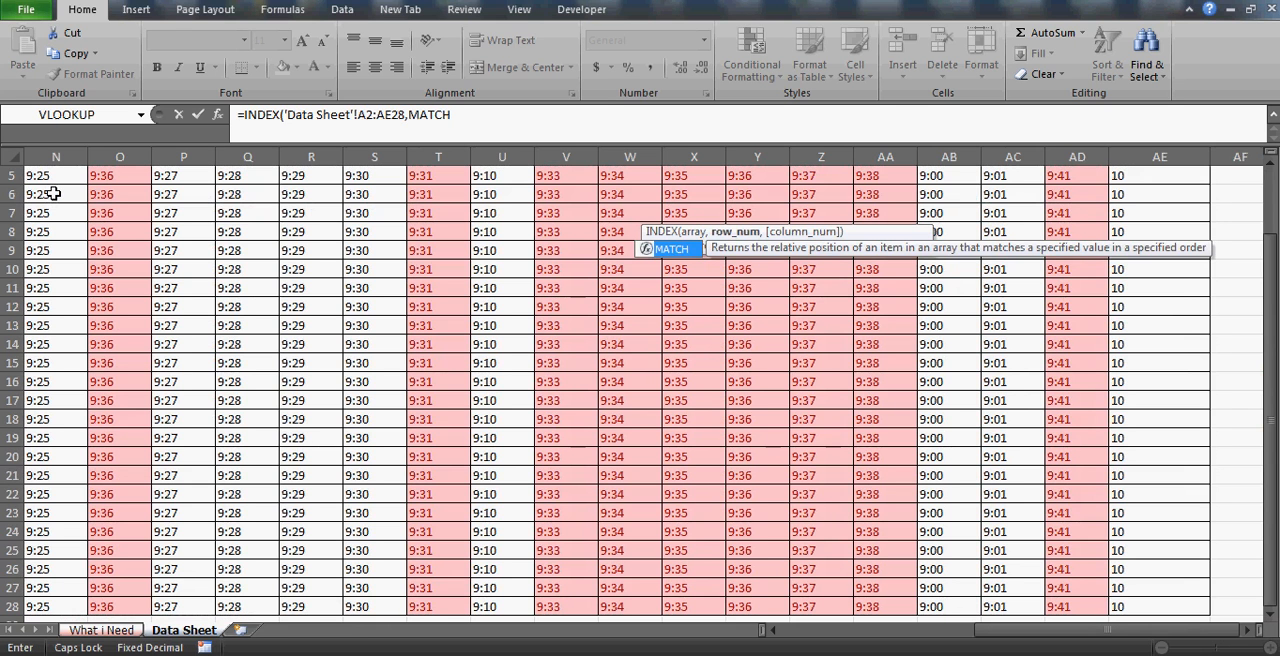
type("(")
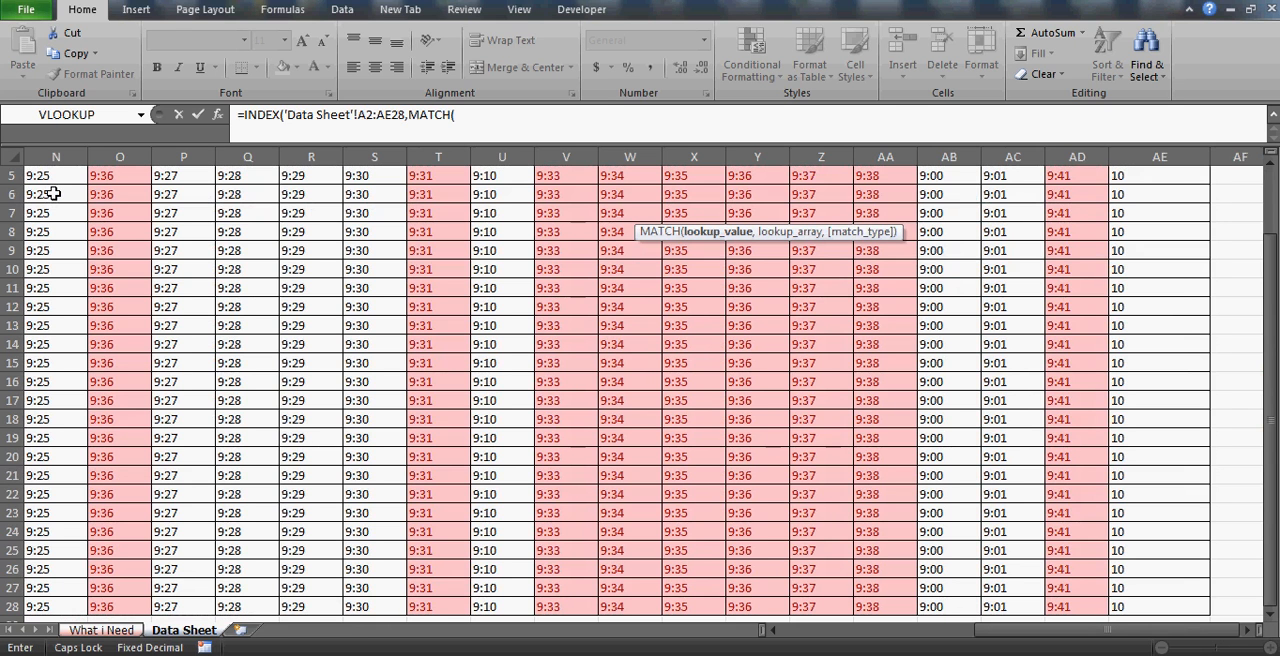
left_click(100, 630)
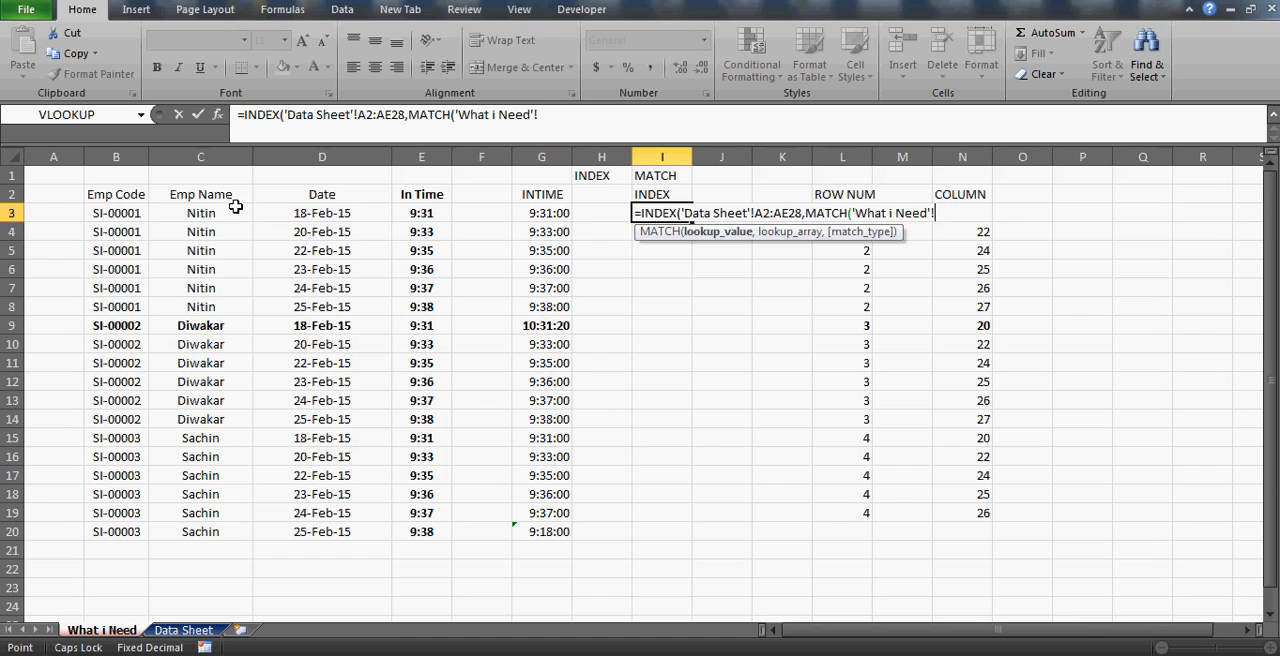
left_click(119, 212)
type(",")
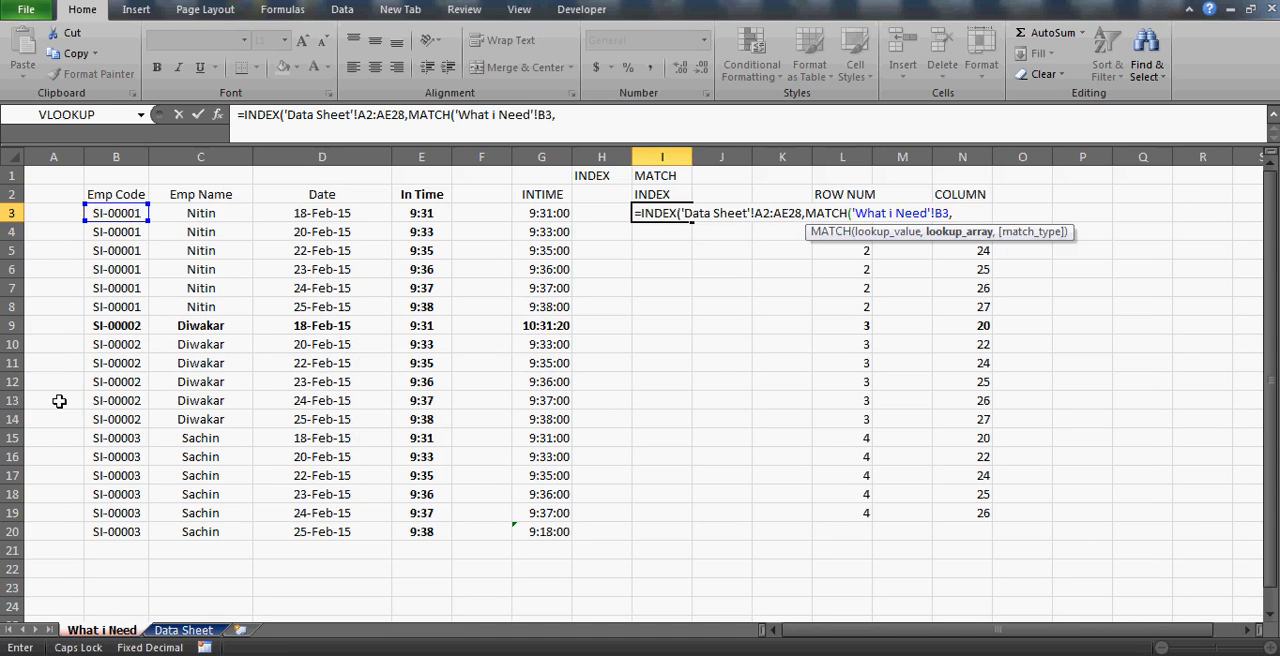
Complete the row MATCH with lookup array 'Data Sheet'!A2:A28 and exact match type 0, and continue to the column argument.
left_click(166, 635)
left_click(80, 305)
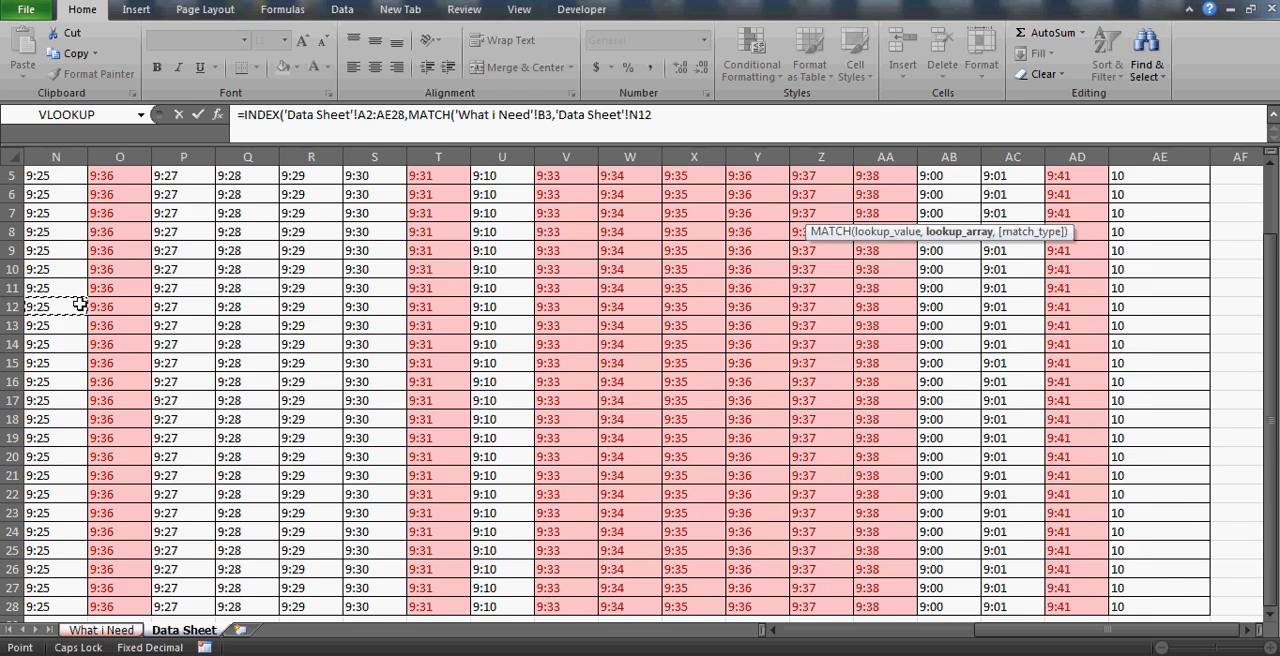
key("ctrl+Left")
key("ctrl+Up")
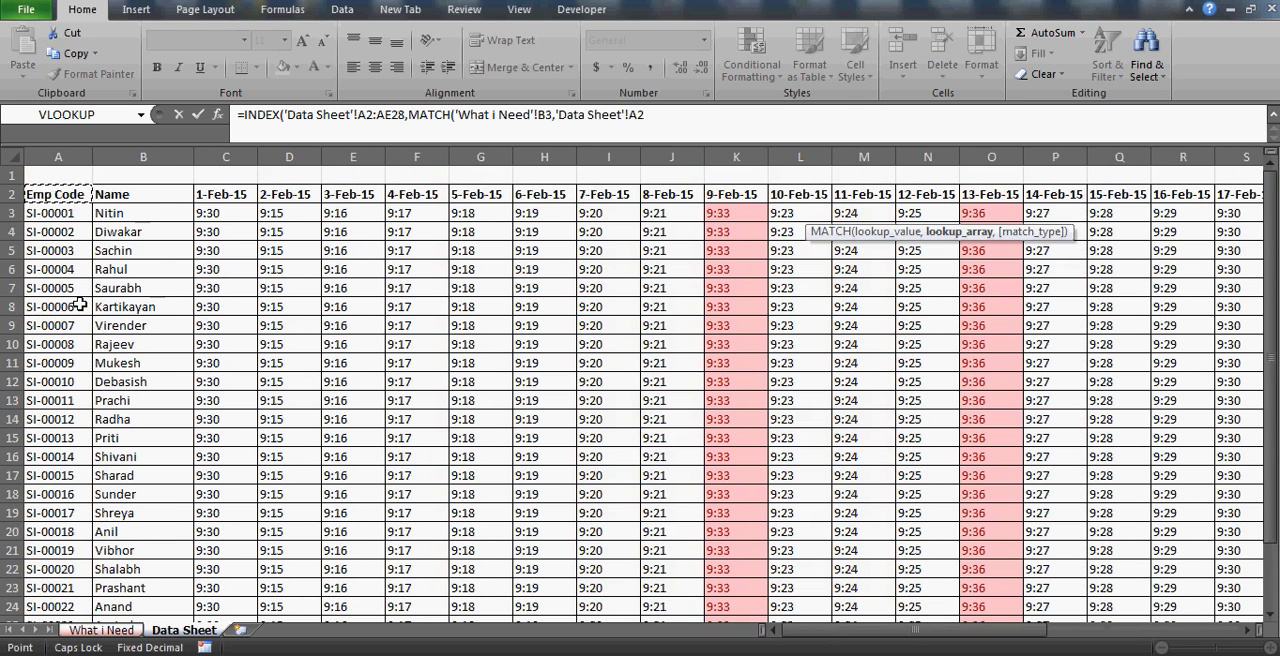
key("ctrl+shift+Down")
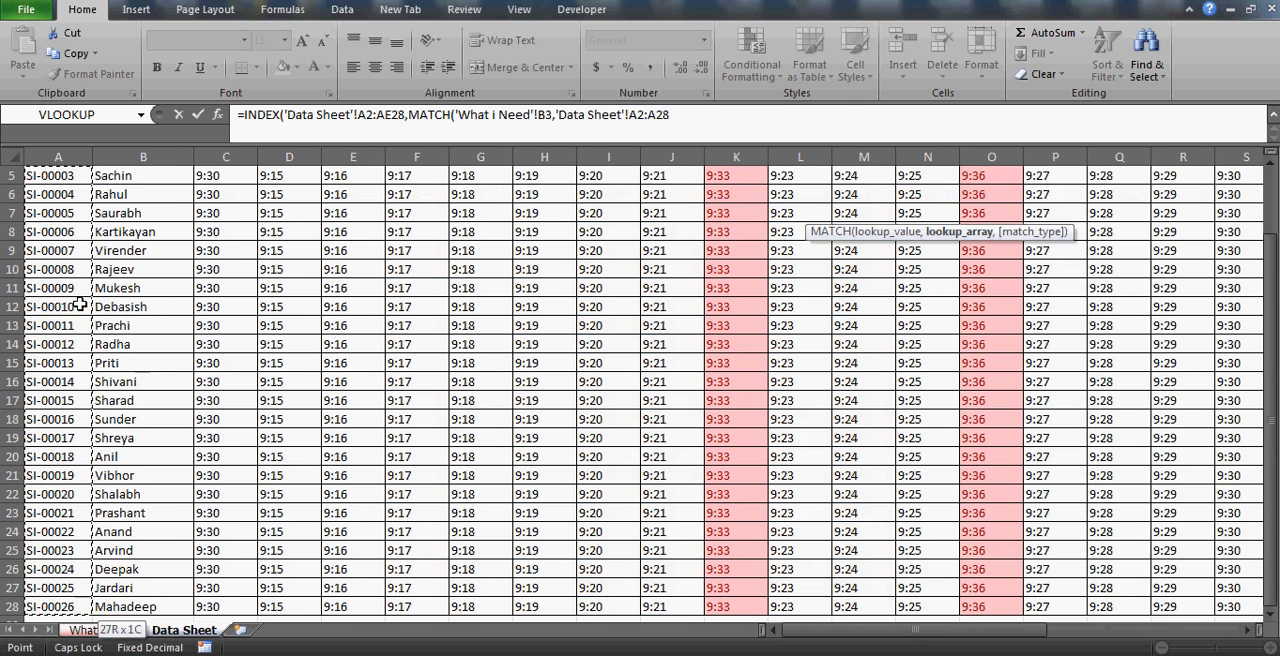
type(",")
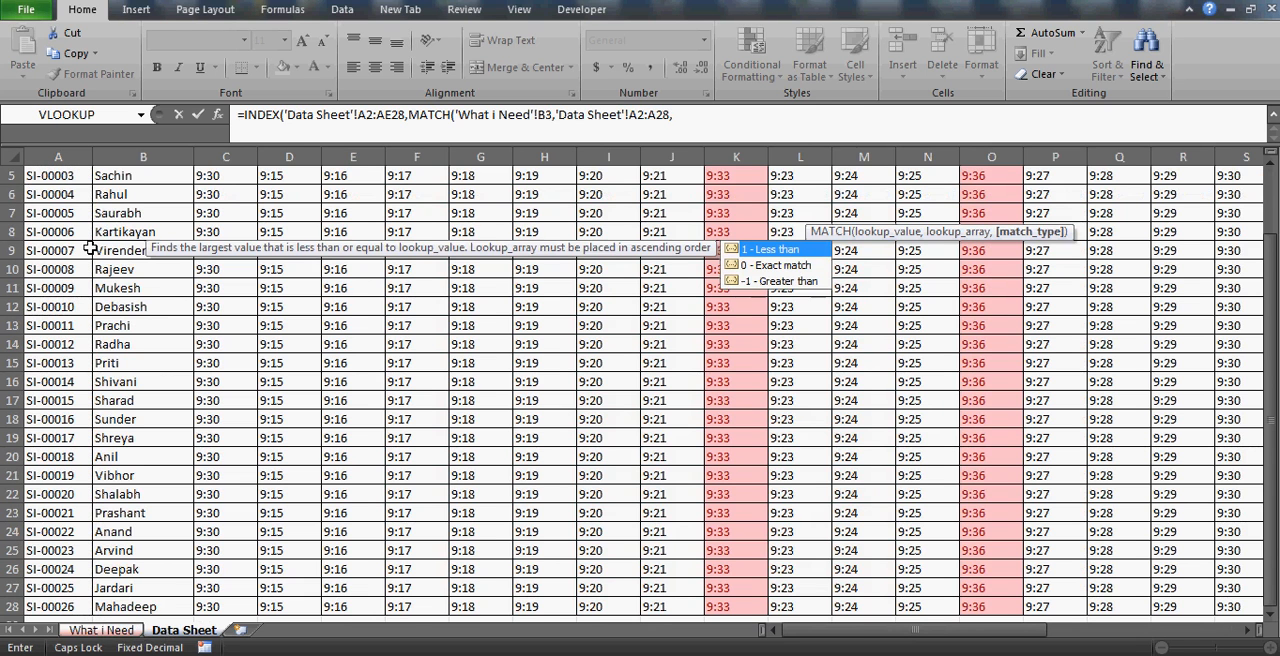
type("0)")
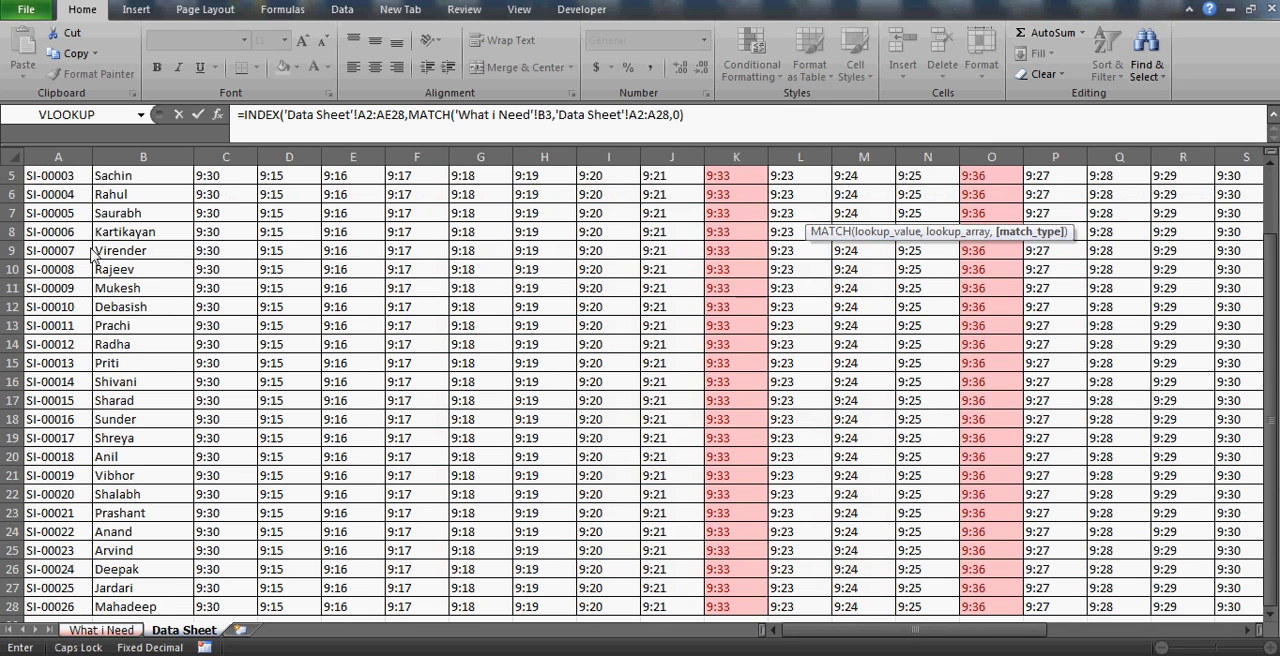
type(",")
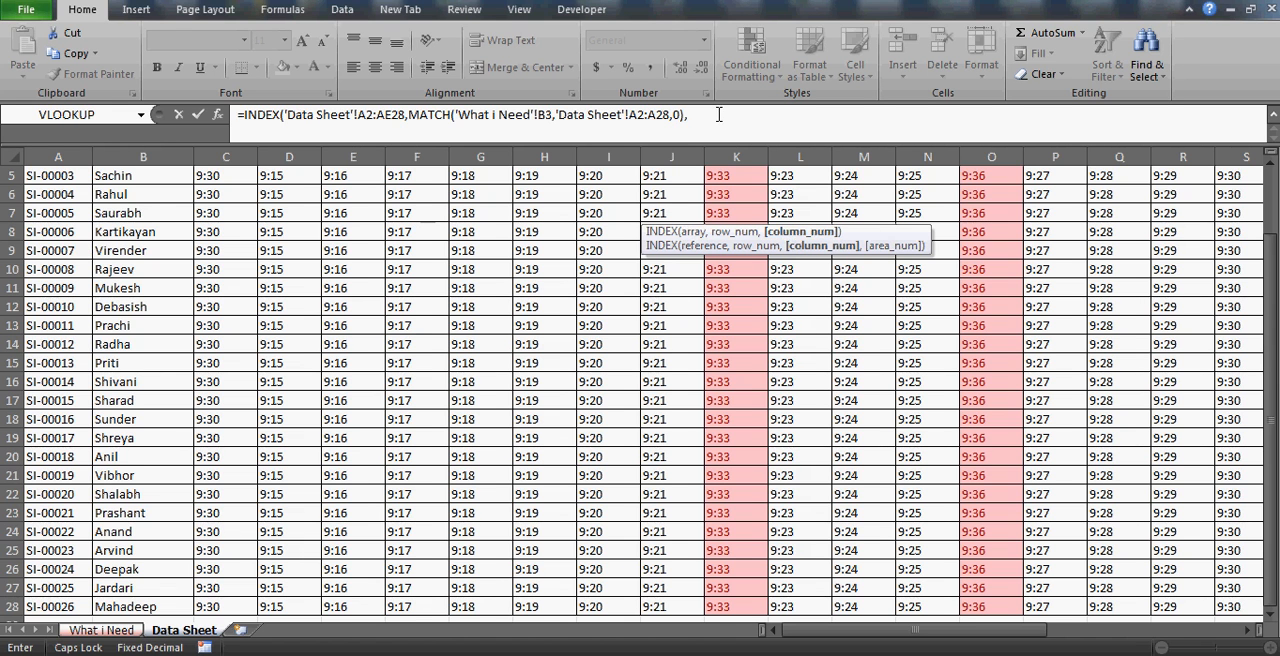
Nest a second MATCH as the INDEX column number, with the date in 'What i Need'!D3 as lookup value.
type("MATCH")
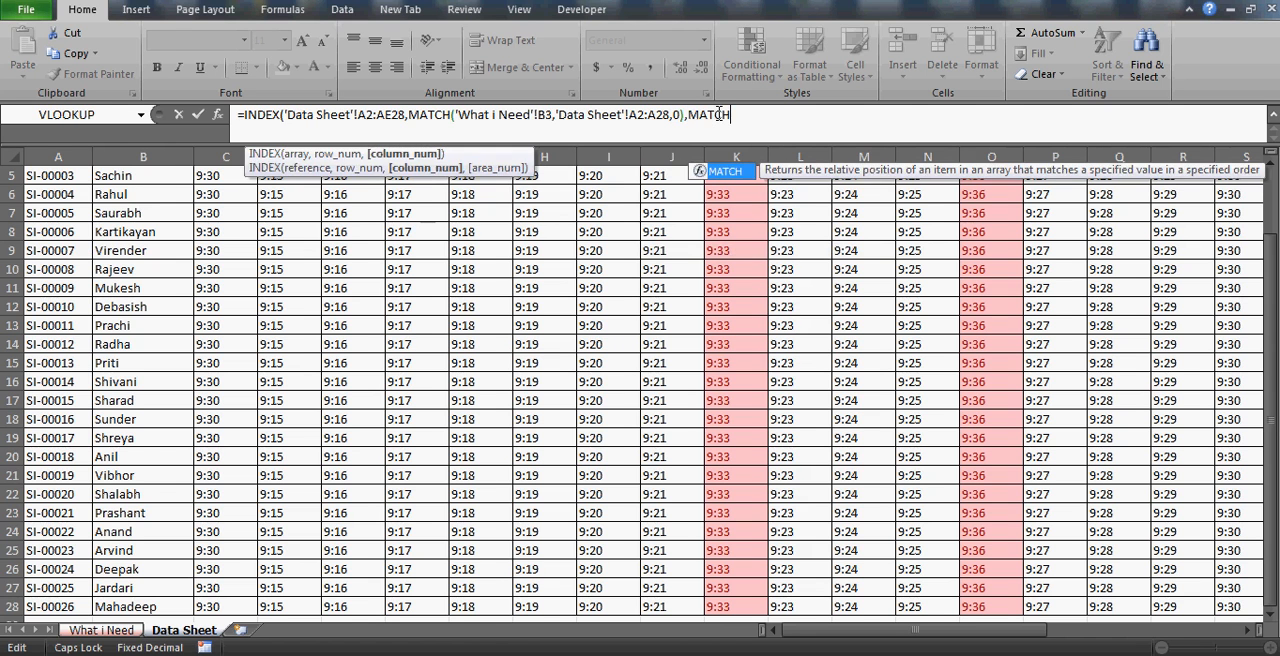
type("(")
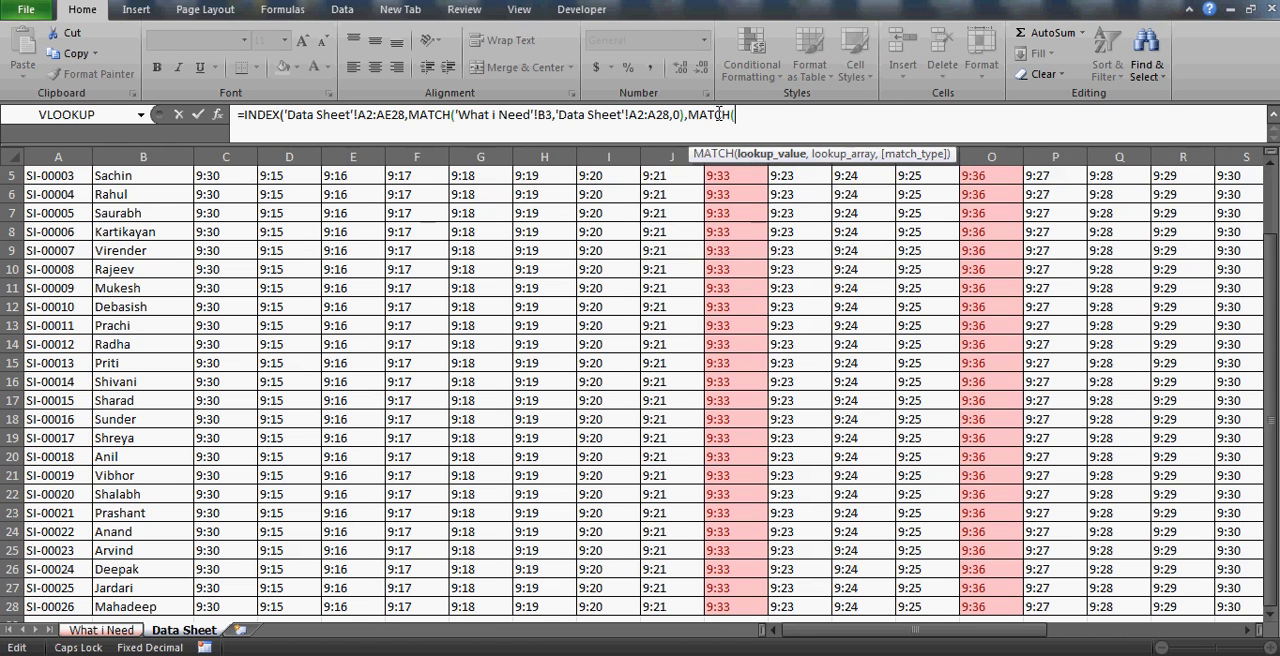
left_click(180, 630)
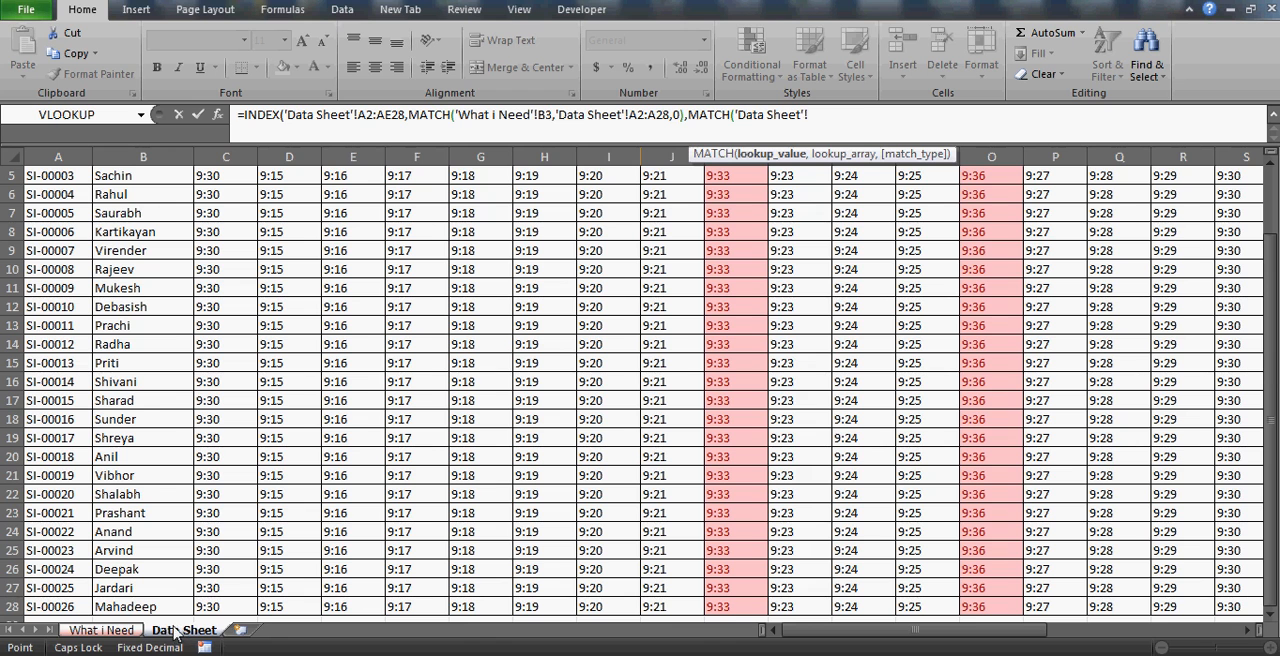
left_click(90, 633)
left_click(325, 215)
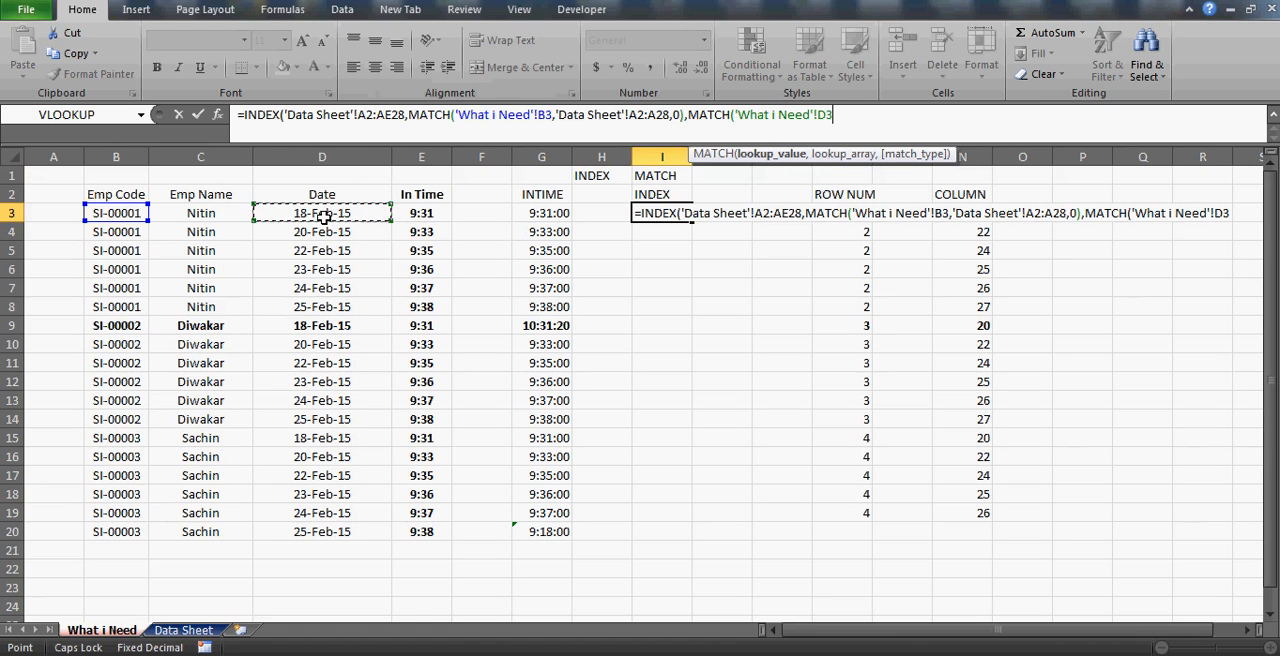
type(",")
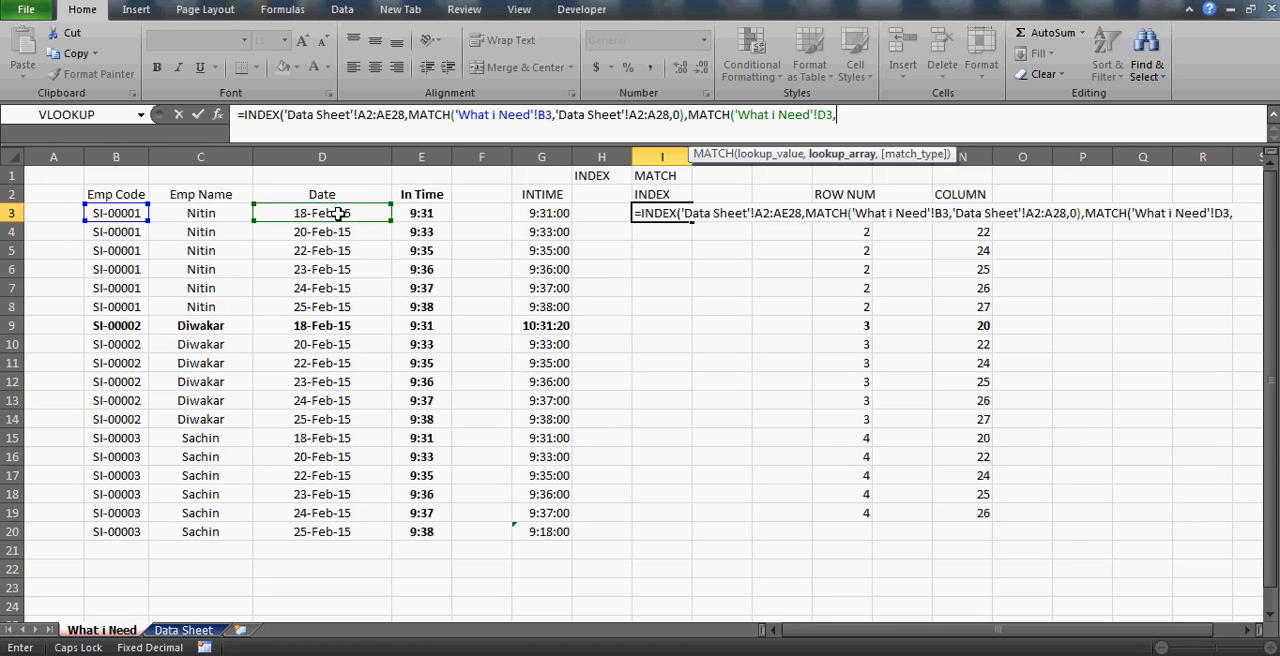
Set the column MATCH's lookup array to the Data Sheet header row, A2:AE2.
left_click(192, 631)
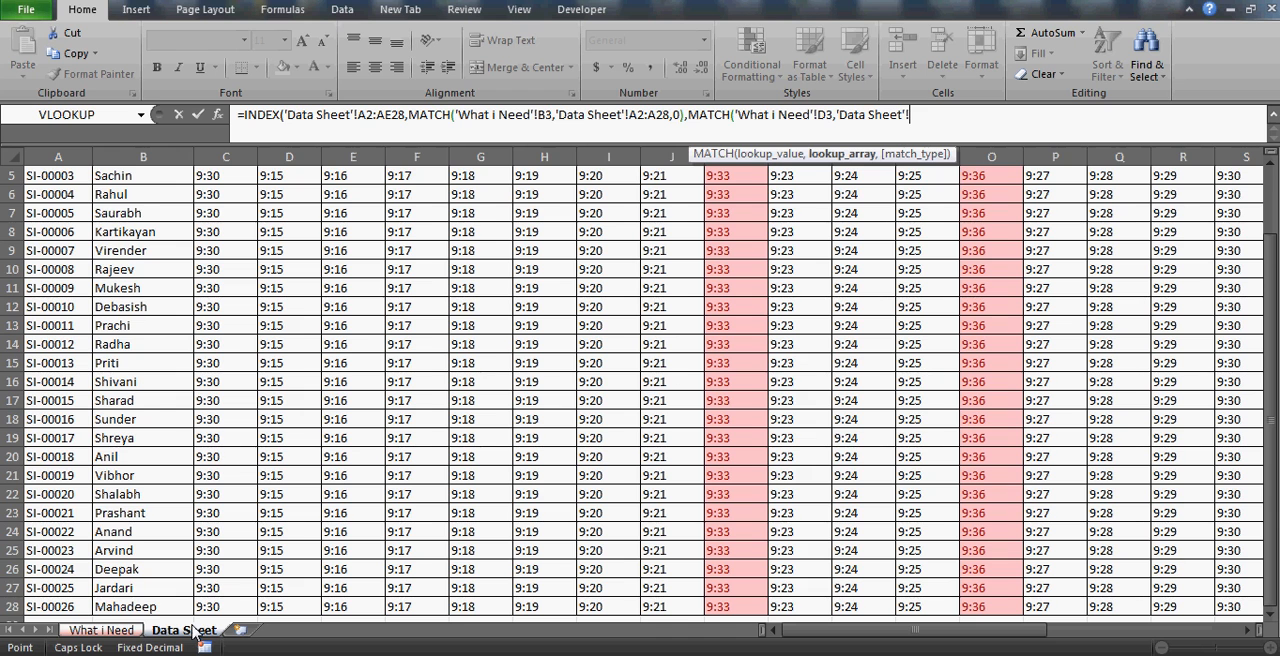
key("Up")
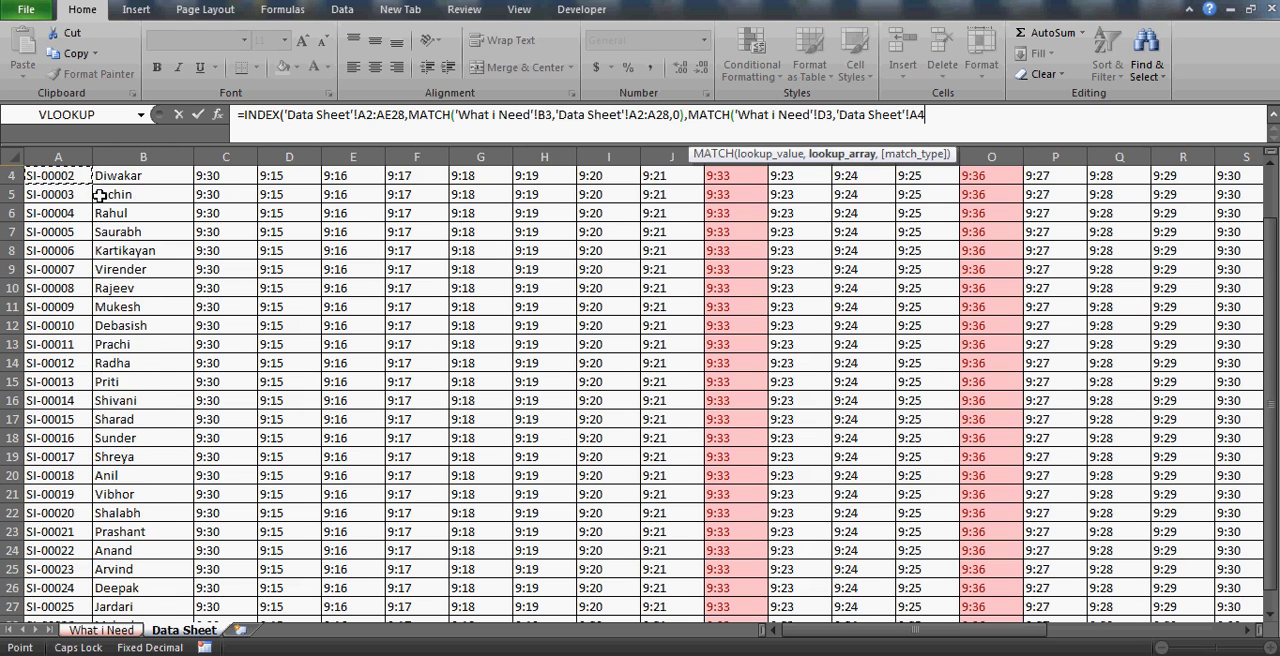
key("Up")
key("Up")
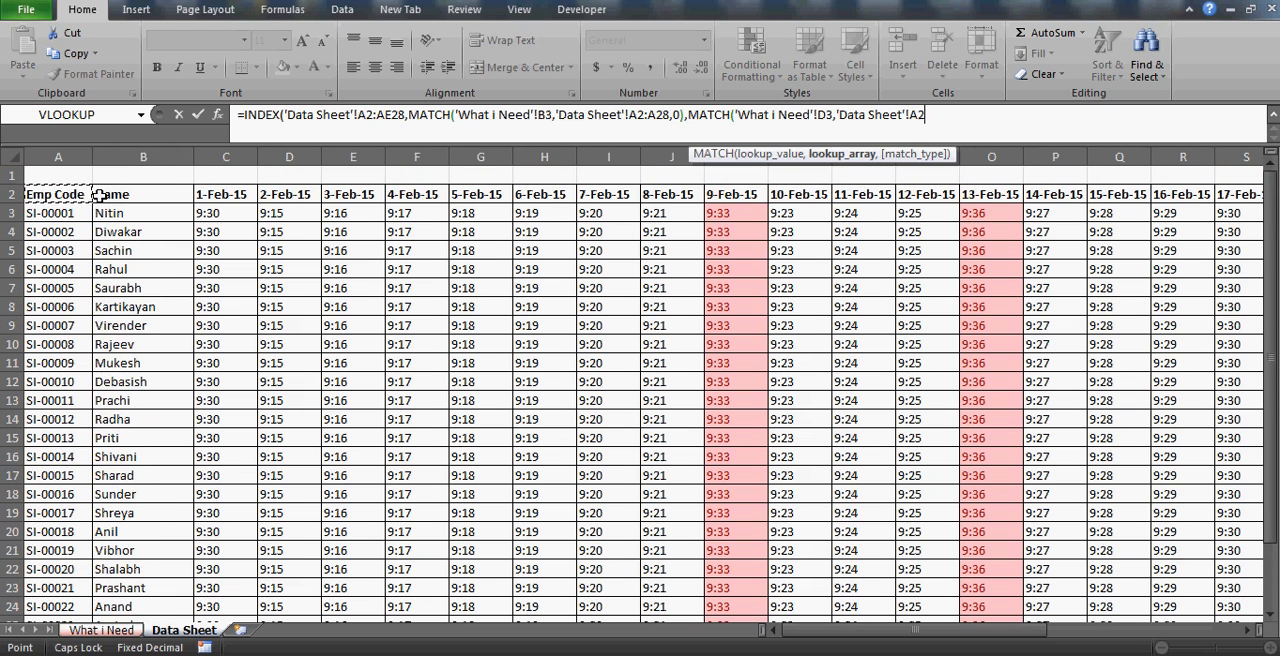
key("shift+Right")
key("shift+Right")
key("shift+Right")
key("shift+Right")
key("shift+Right")
key("shift+Right")
key("shift+Right")
key("shift+Right")
key("shift+Right")
key("shift+Right")
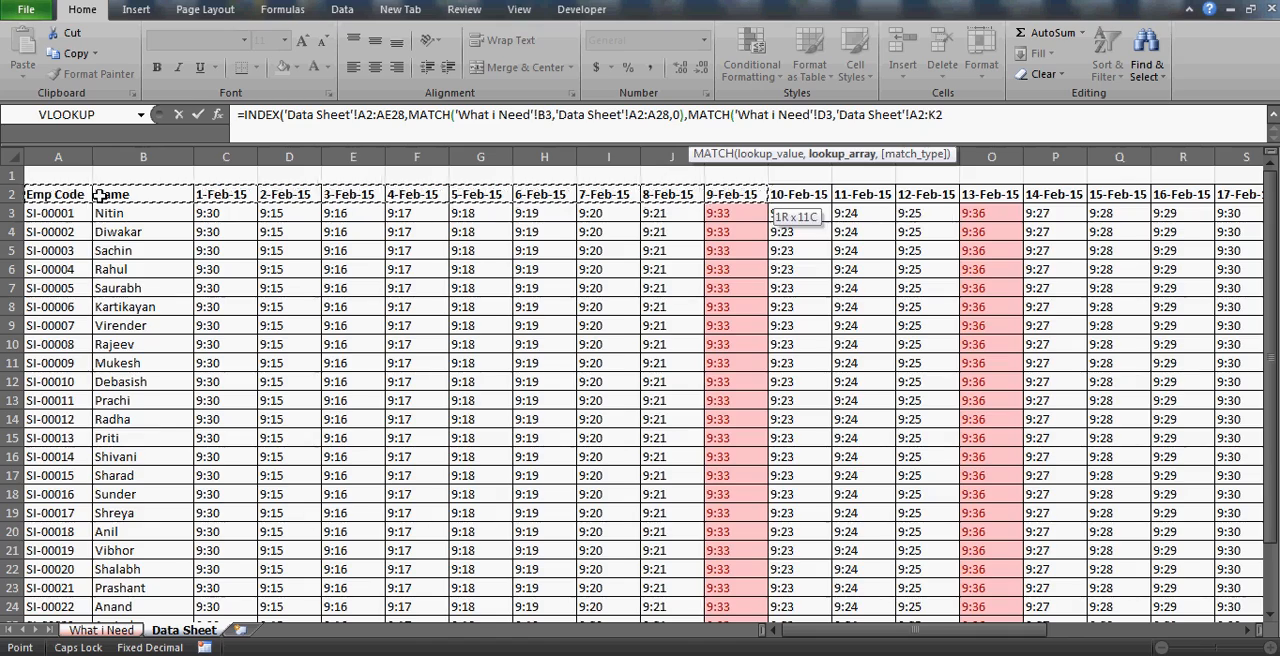
key("shift+Right")
key("shift+Right")
key("shift+Right")
key("shift+Right")
key("shift+Right")
key("shift+Right")
key("shift+Right")
key("shift+Right")
key("shift+Right")
key("shift+Right")
key("shift+Right")
key("shift+Right")
key("shift+Right")
key("shift+Right")
key("shift+Right")
key("shift+Right")
key("shift+Right")
key("shift+Right")
key("shift+Right")
key("shift+Right")
key("shift+Right")
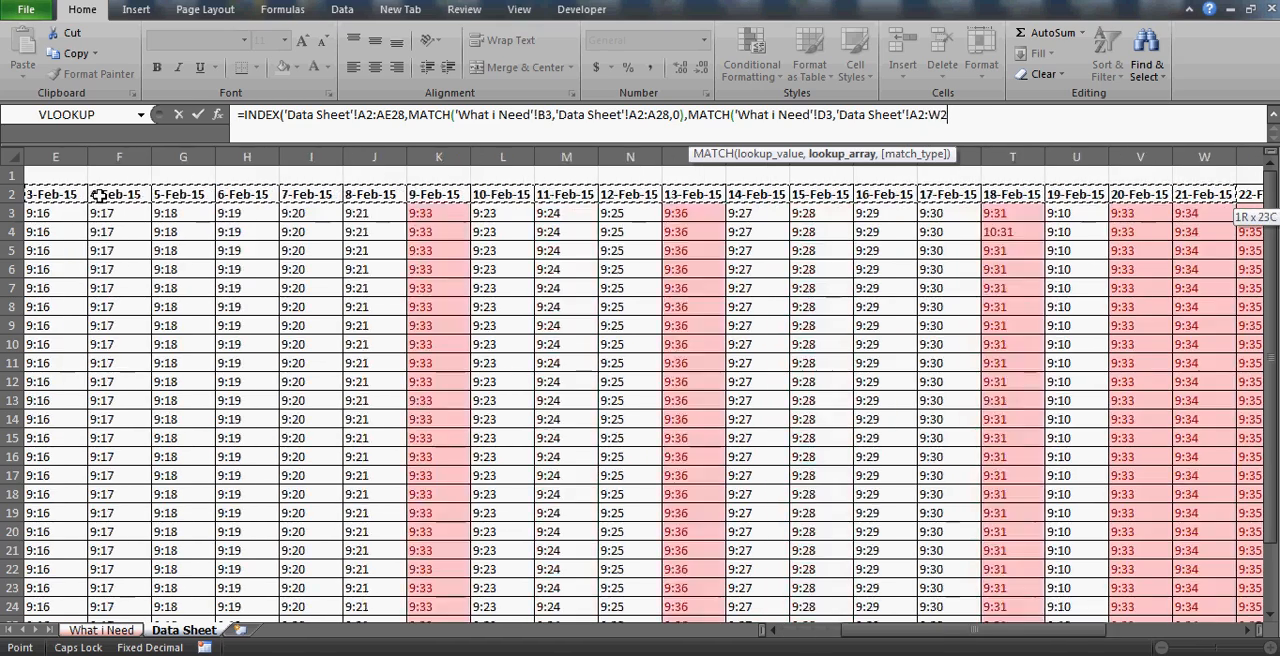
key("shift+Left")
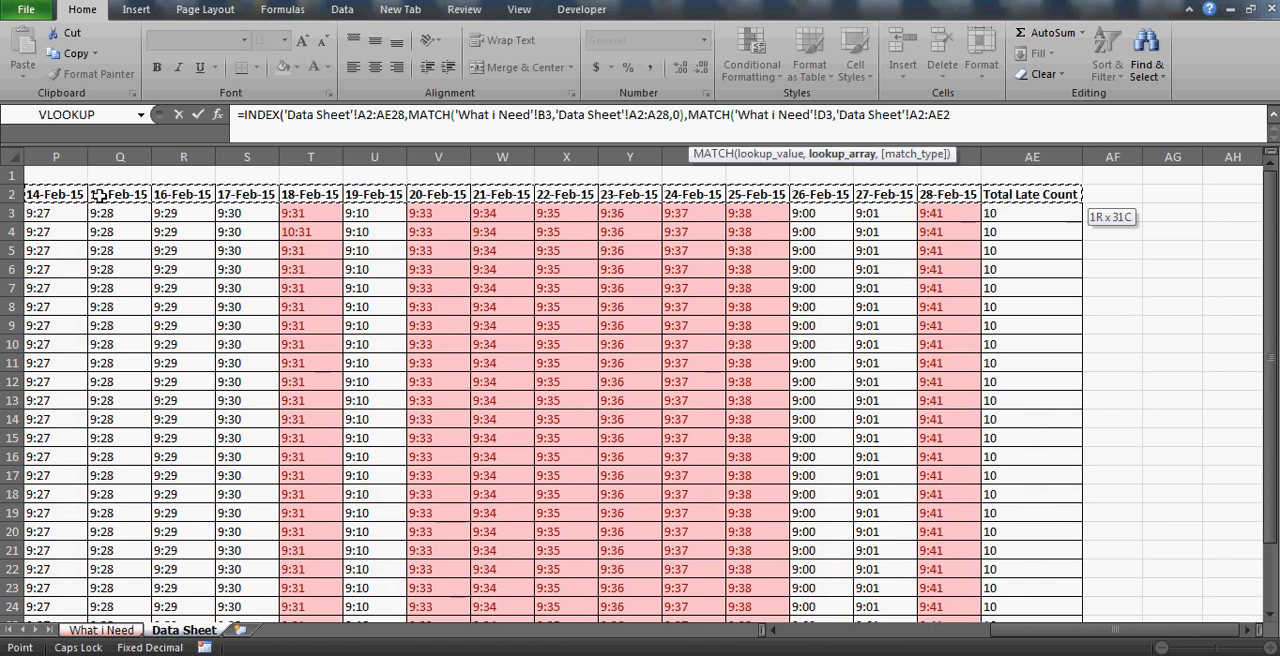
Complete the column MATCH with exact match type 0 and enter the nested INDEX formula in I3.
type(",")
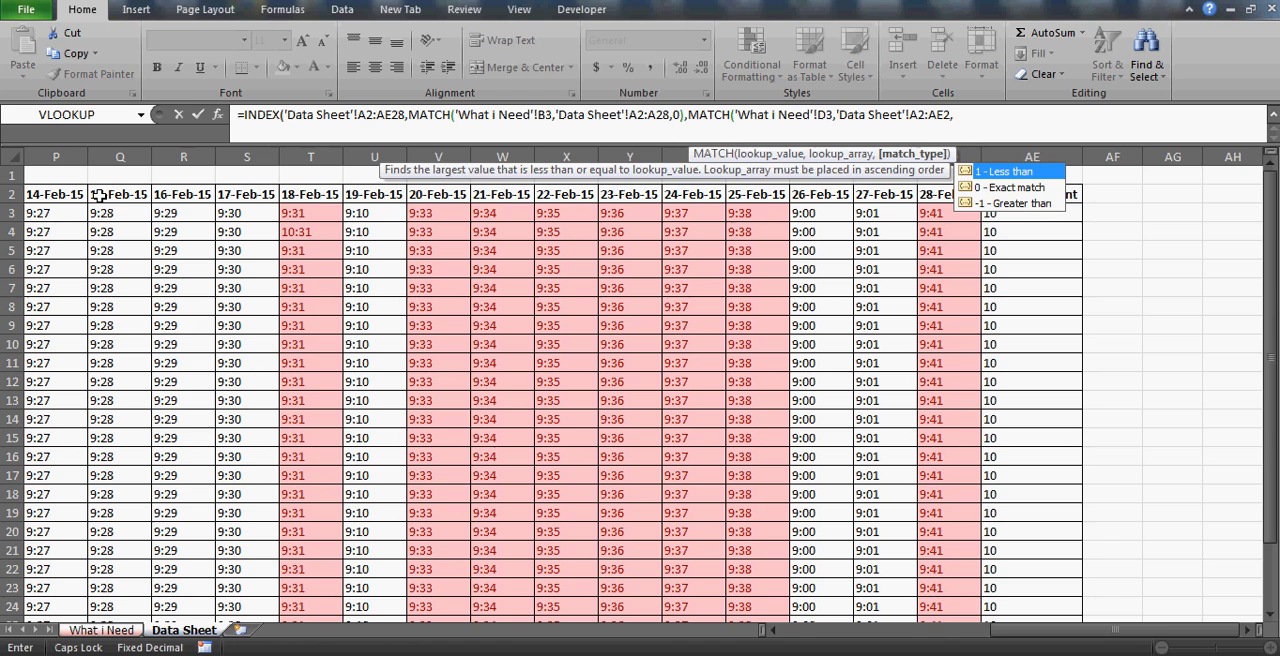
type("0)")
key("Return")
key("Return")
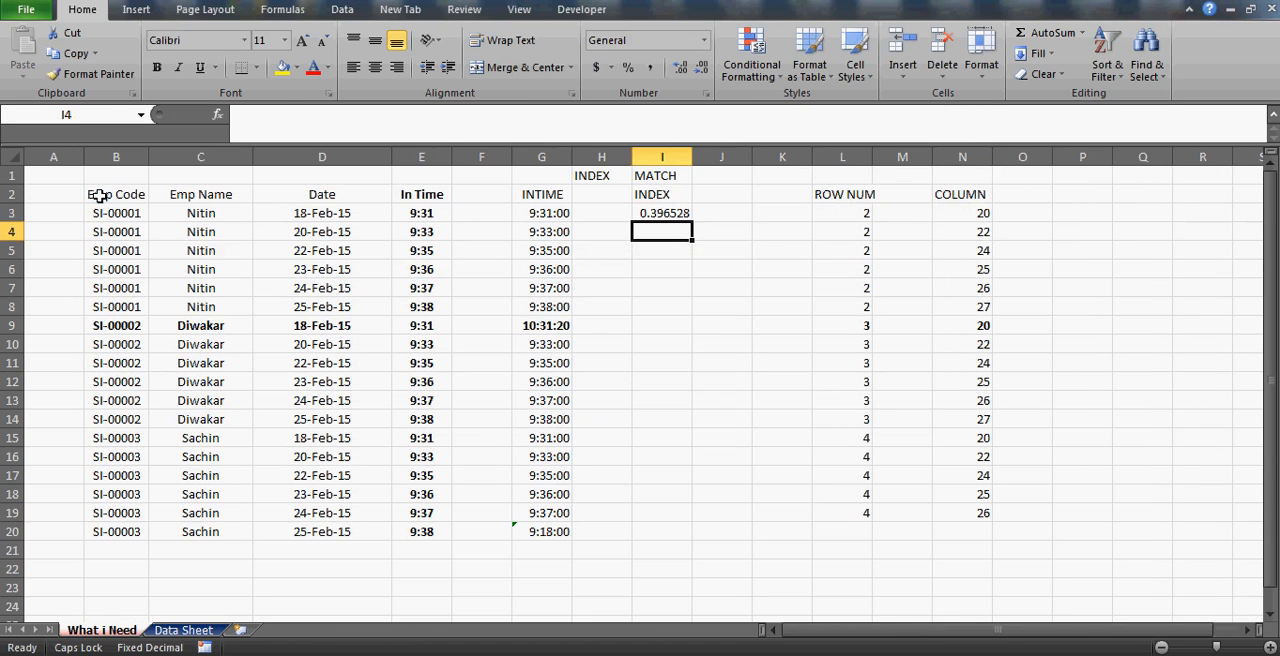
Format cells I3:I20 as Time with the 37:30:55 type.
key("Up")
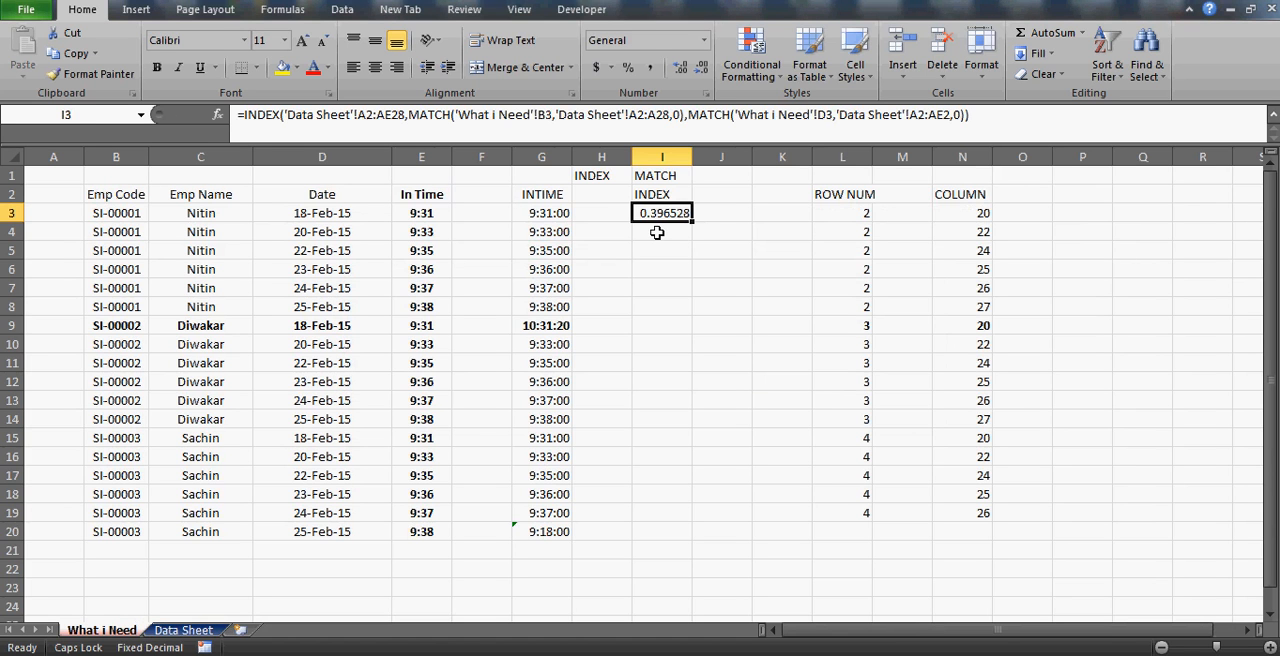
key("shift+Down")
key("shift+Down")
key("shift+Down")
key("shift+Down")
key("shift+Down")
key("shift+Down")
key("shift+Down")
key("shift+Down")
key("shift+Down")
key("shift+Down")
key("shift+Down")
key("shift+Down")
key("shift+Down")
key("shift+Down")
key("shift+Down")
key("shift+Down")
key("shift+Down")
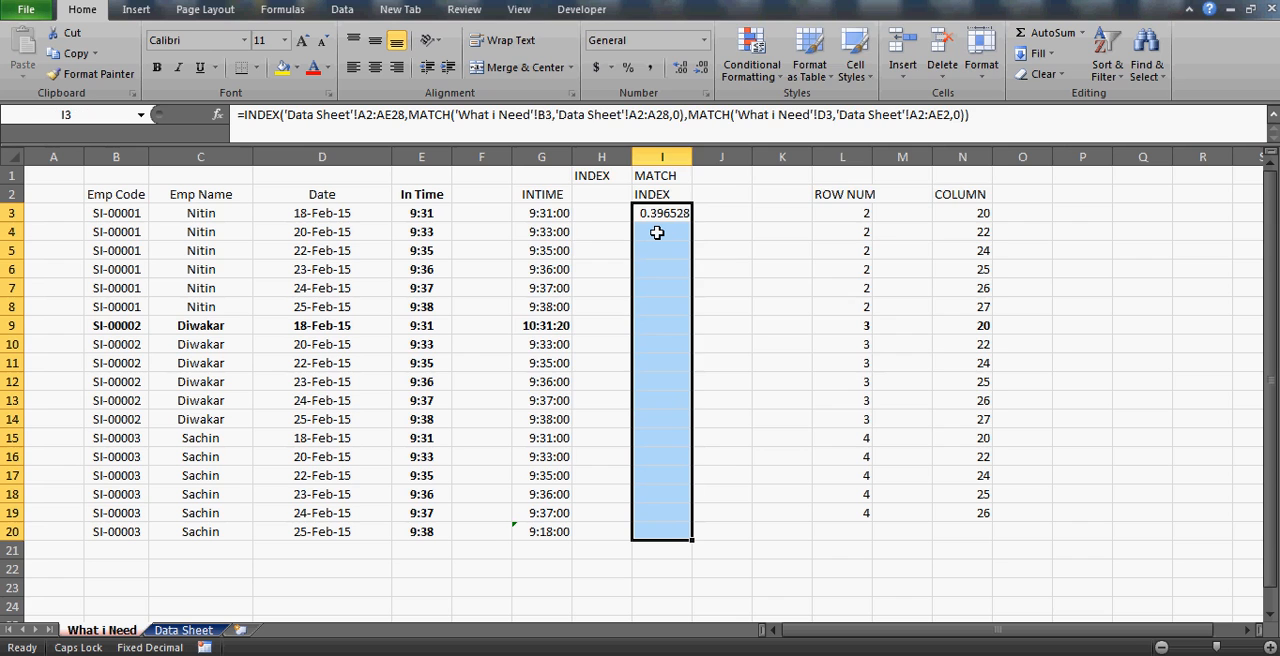
key("ctrl+1")
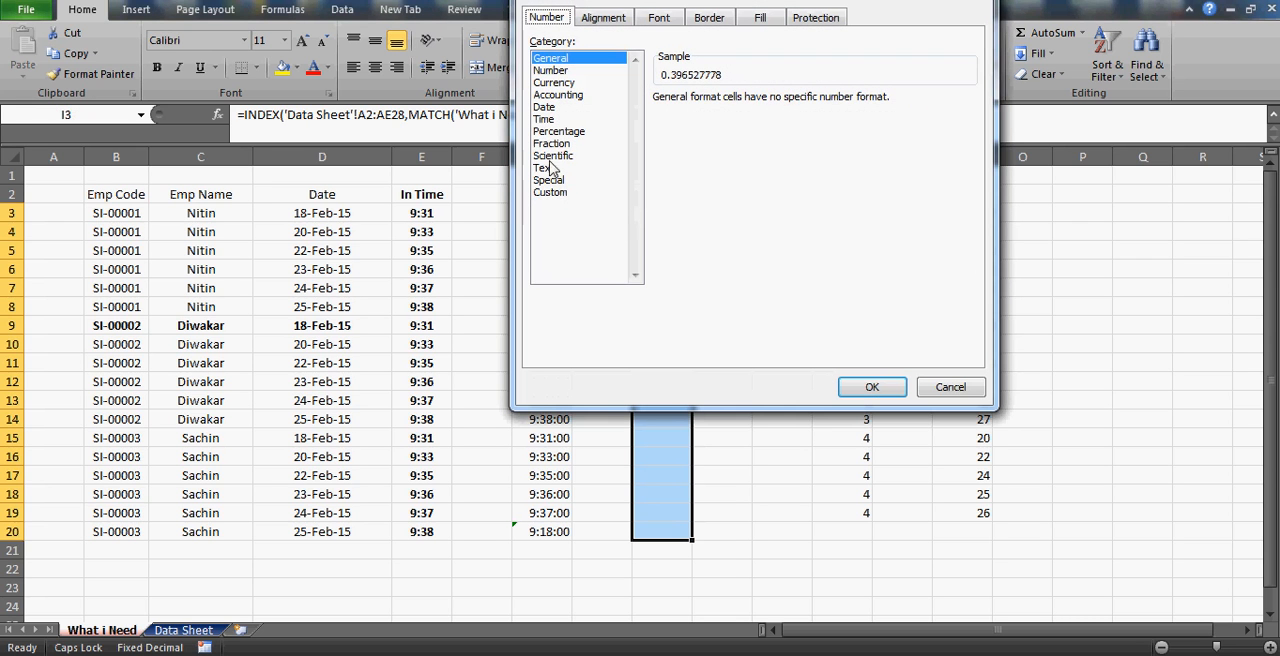
left_click(547, 121)
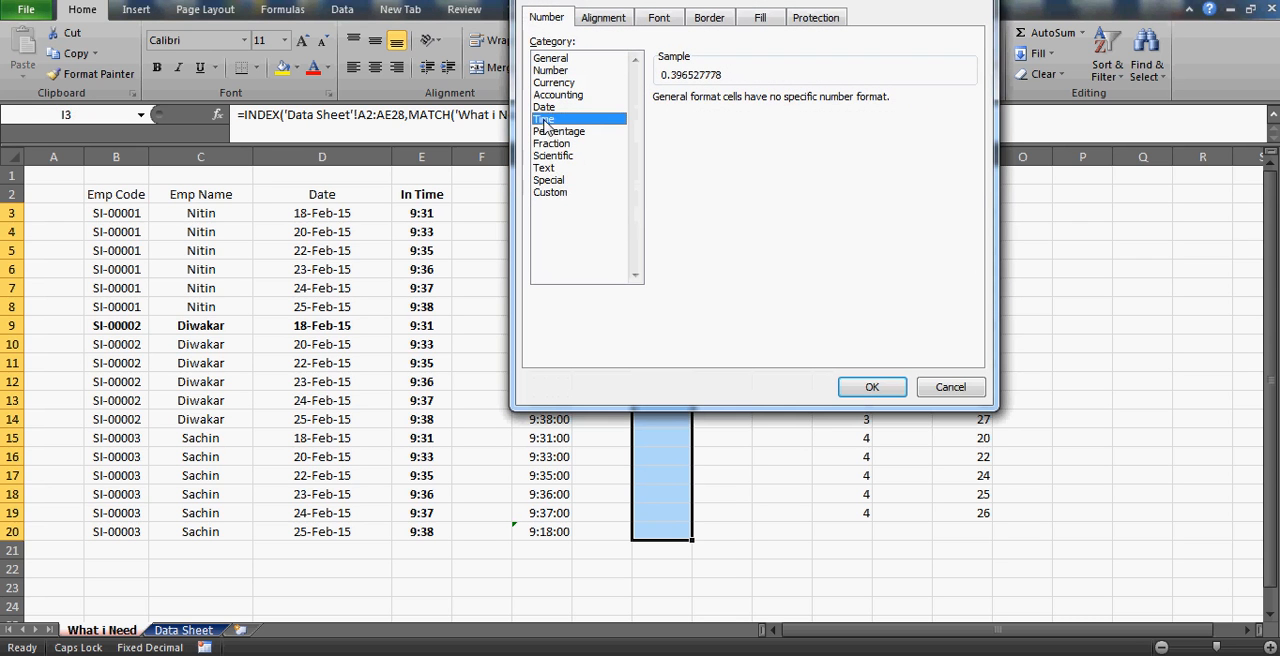
left_click(670, 187)
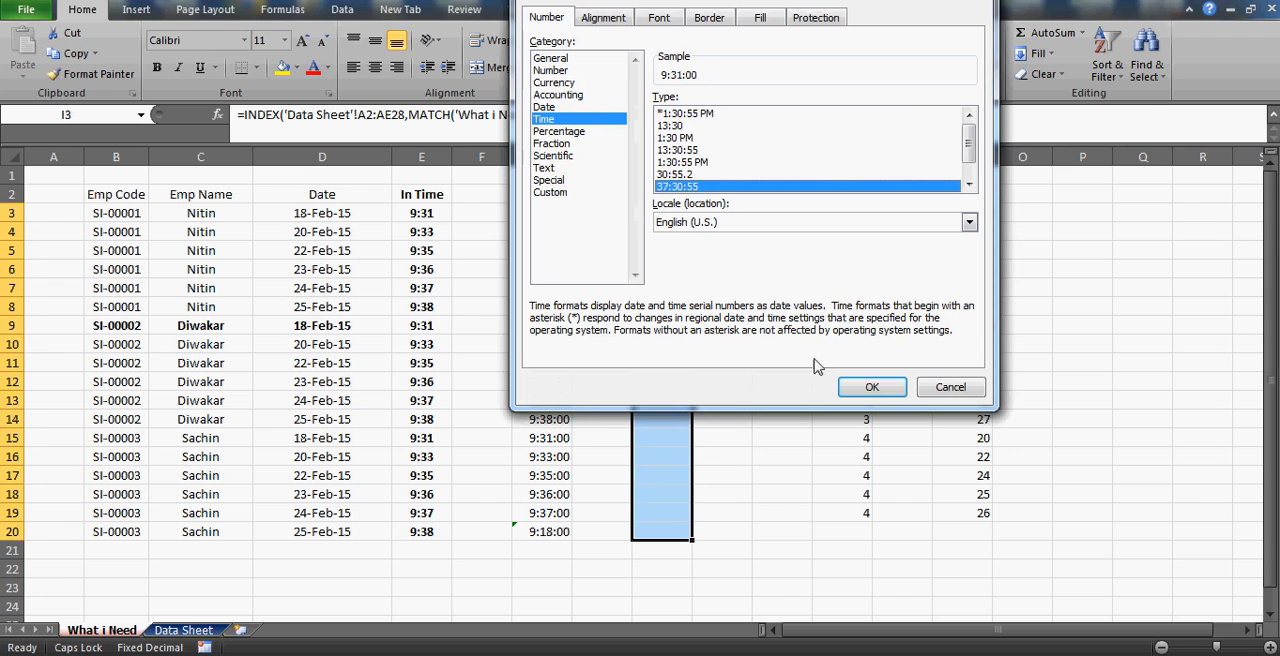
left_click(879, 392)
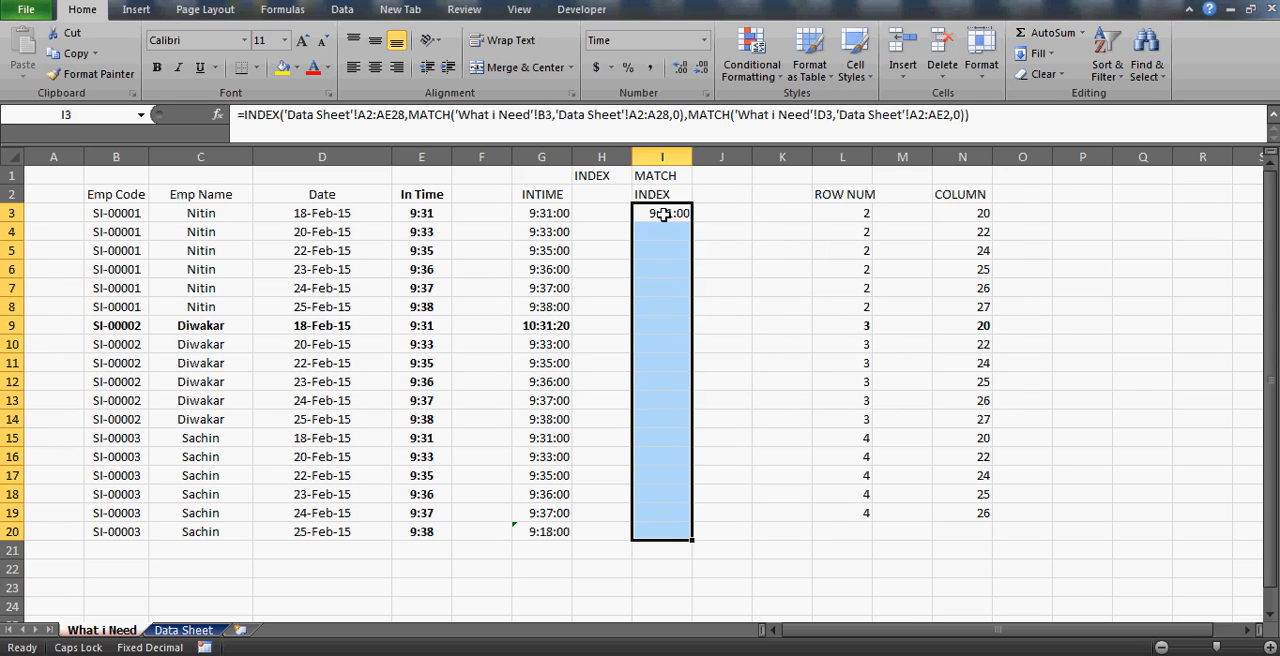
Make the INDEX array in I3's formula absolute as 'Data Sheet'!$A$2:$AE$28.
left_click(663, 214)
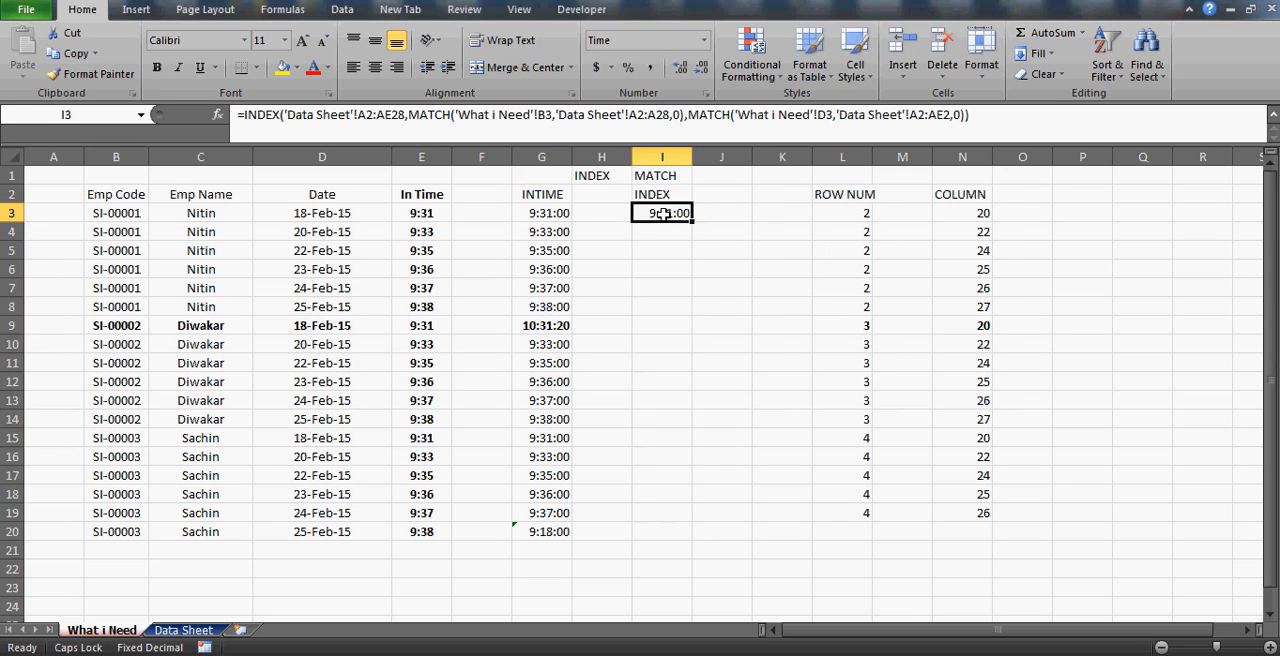
left_click(367, 115)
key("F4")
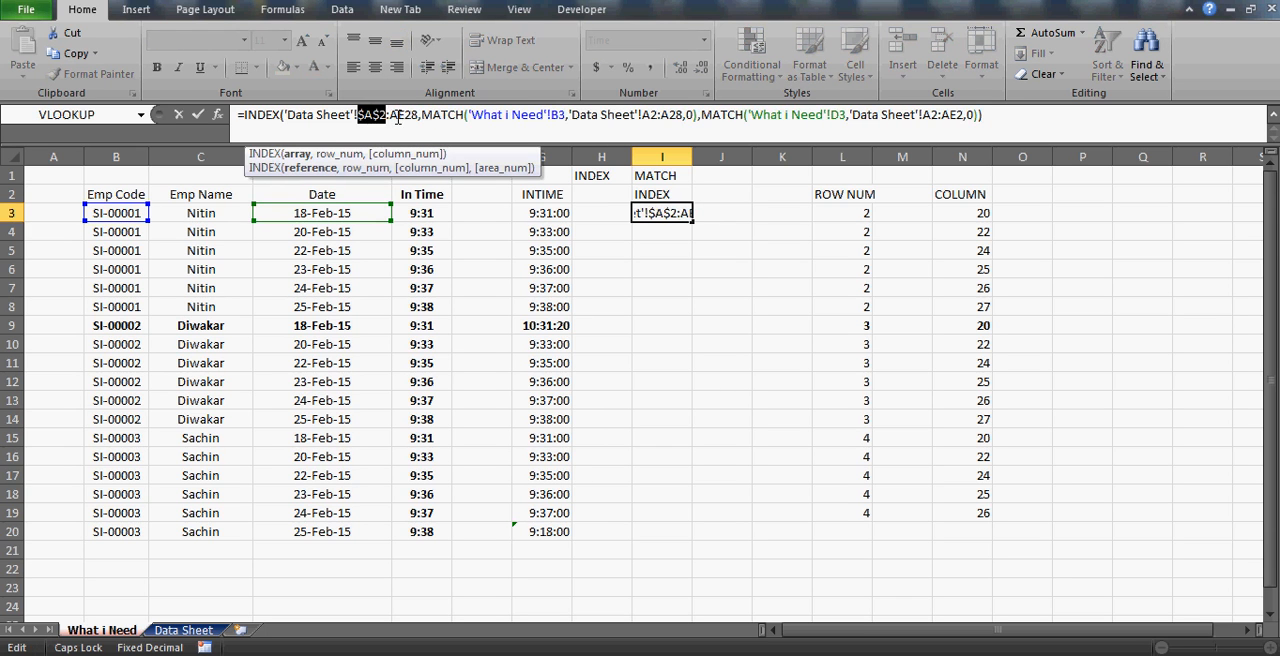
left_click(397, 116)
key("F4")
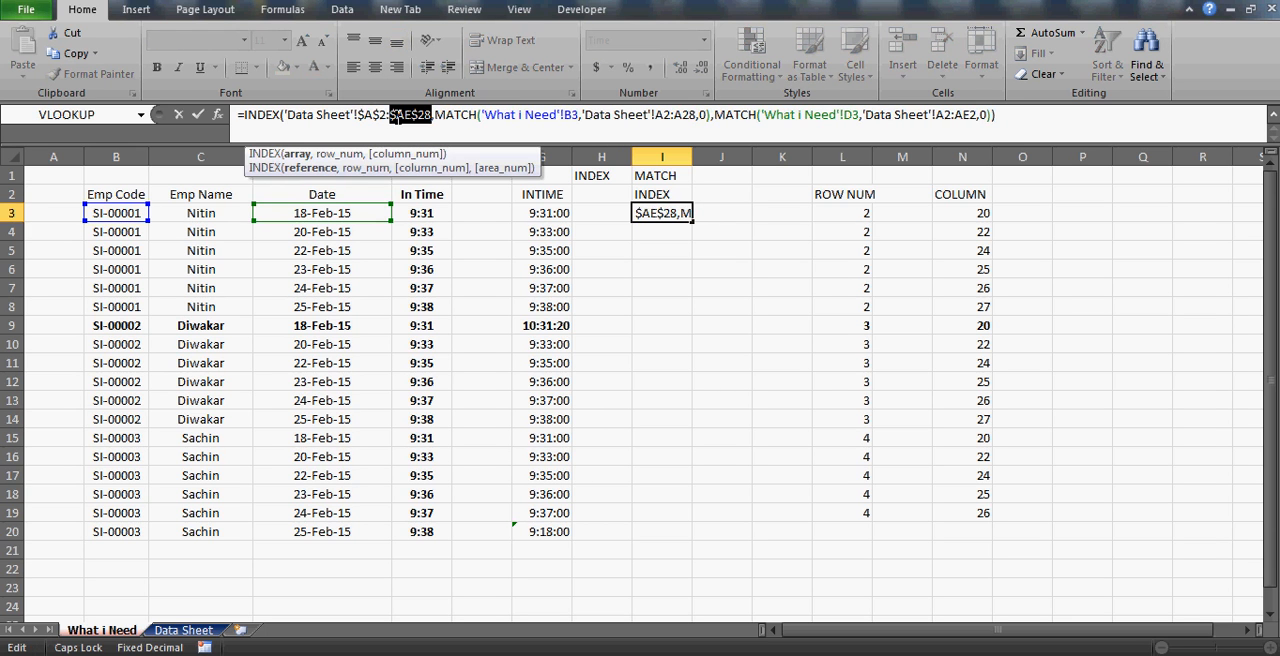
Make both MATCH lookup arrays in I3 absolute, $A$2:$A$28 for rows and $A$2:$AE$2 for columns, and enter the formula.
left_click(665, 115)
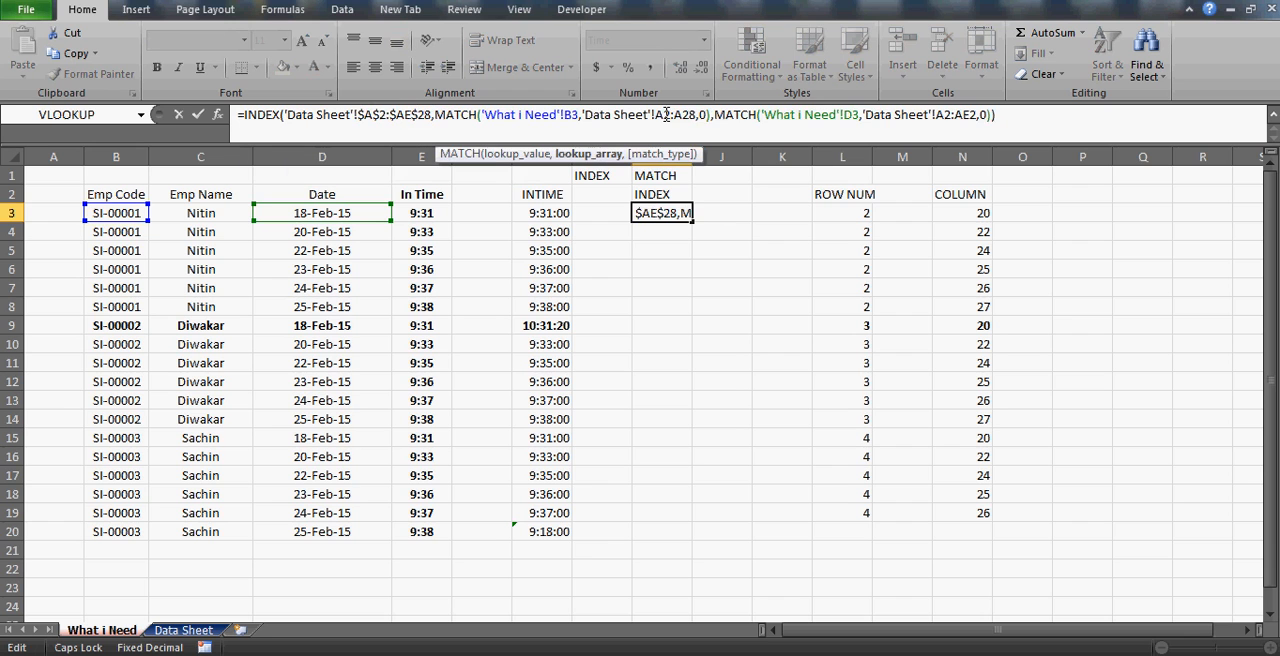
key("F4")
left_click(697, 115)
key("F4")
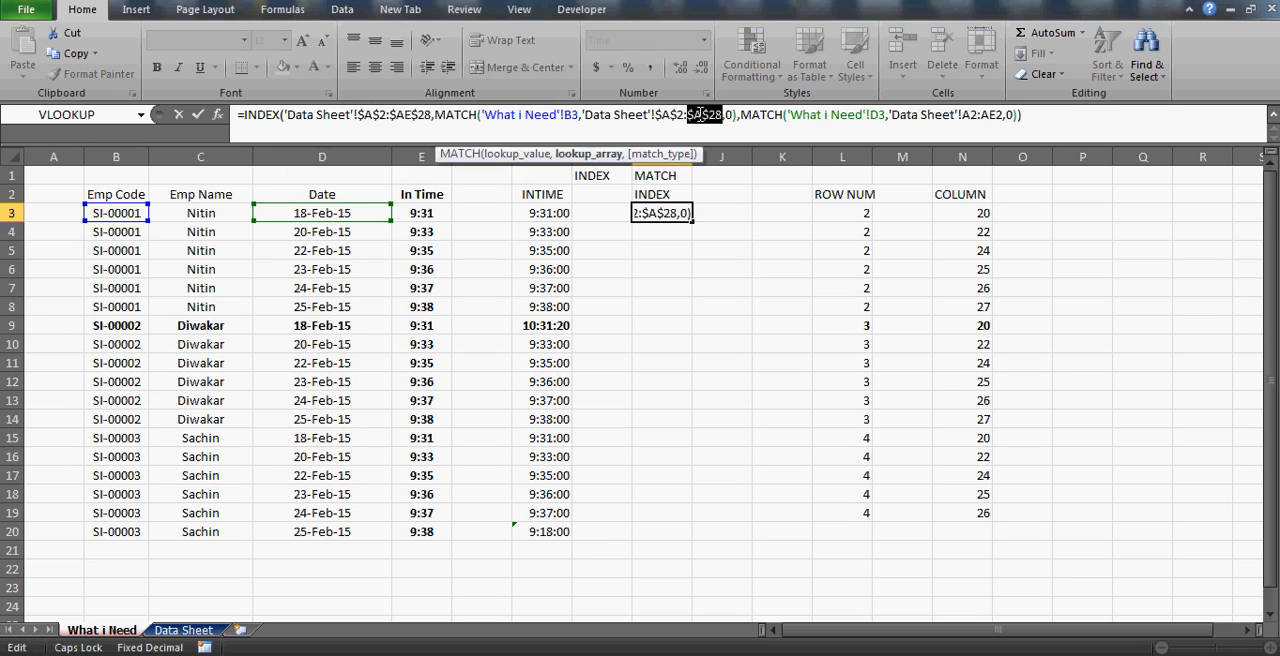
left_click(970, 115)
key("F4")
left_click(1008, 115)
key("F4")
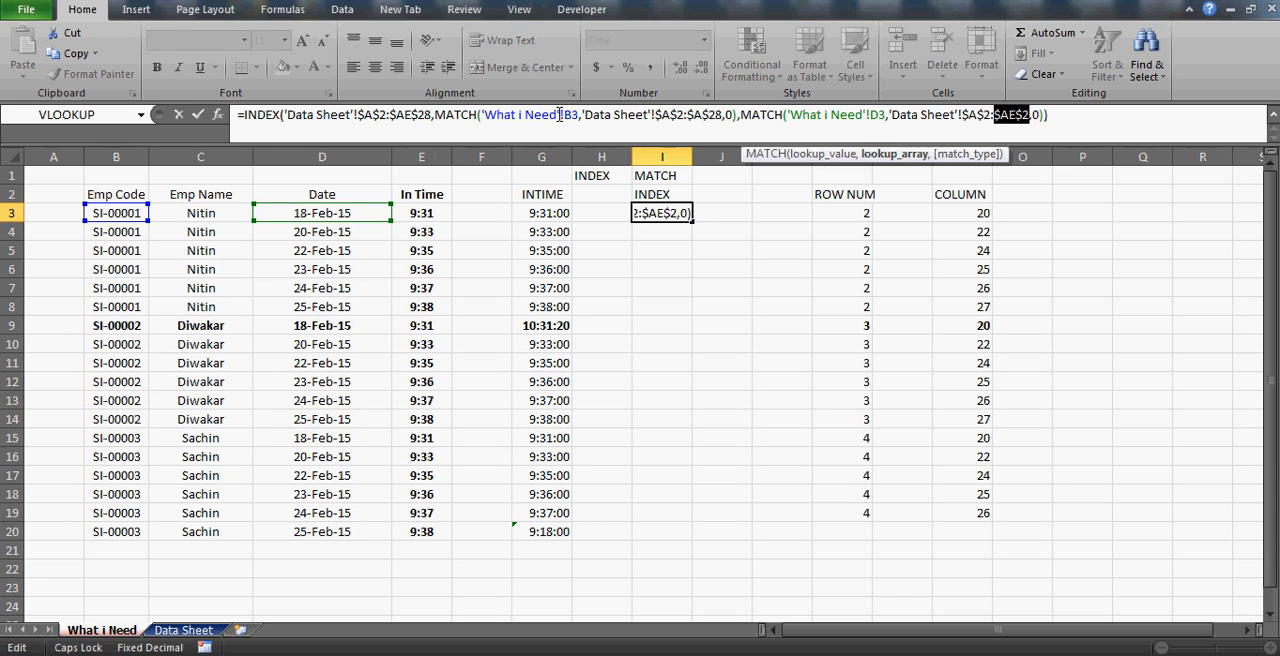
key("Return")
Review the dates and employee codes in columns D and B that serve as relative lookup values.
key("Up")
key("Left")
key("Left")
key("Left")
key("Left")
key("Left")
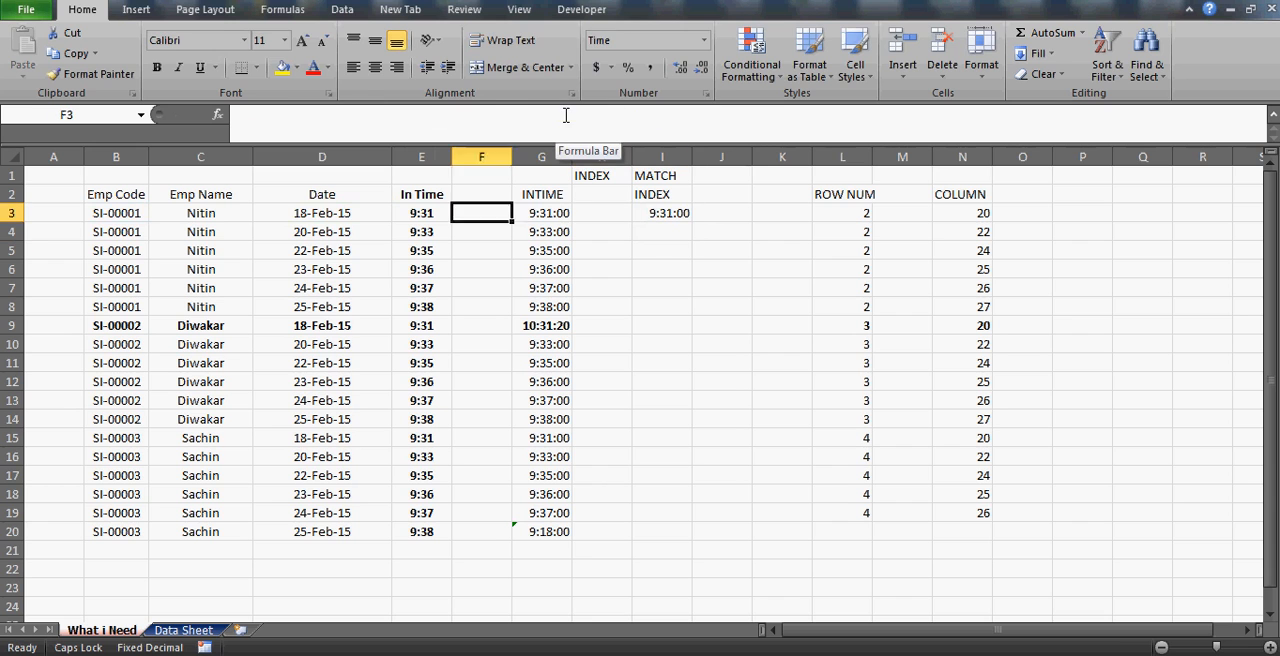
key("Down")
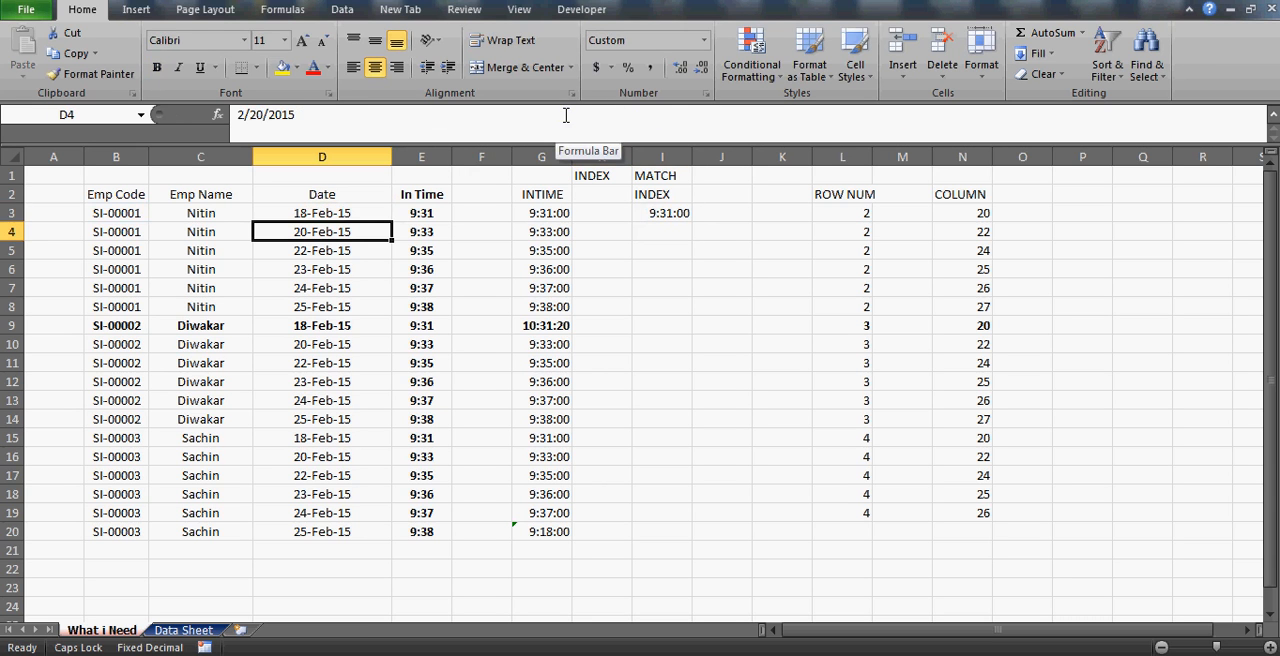
key("Down")
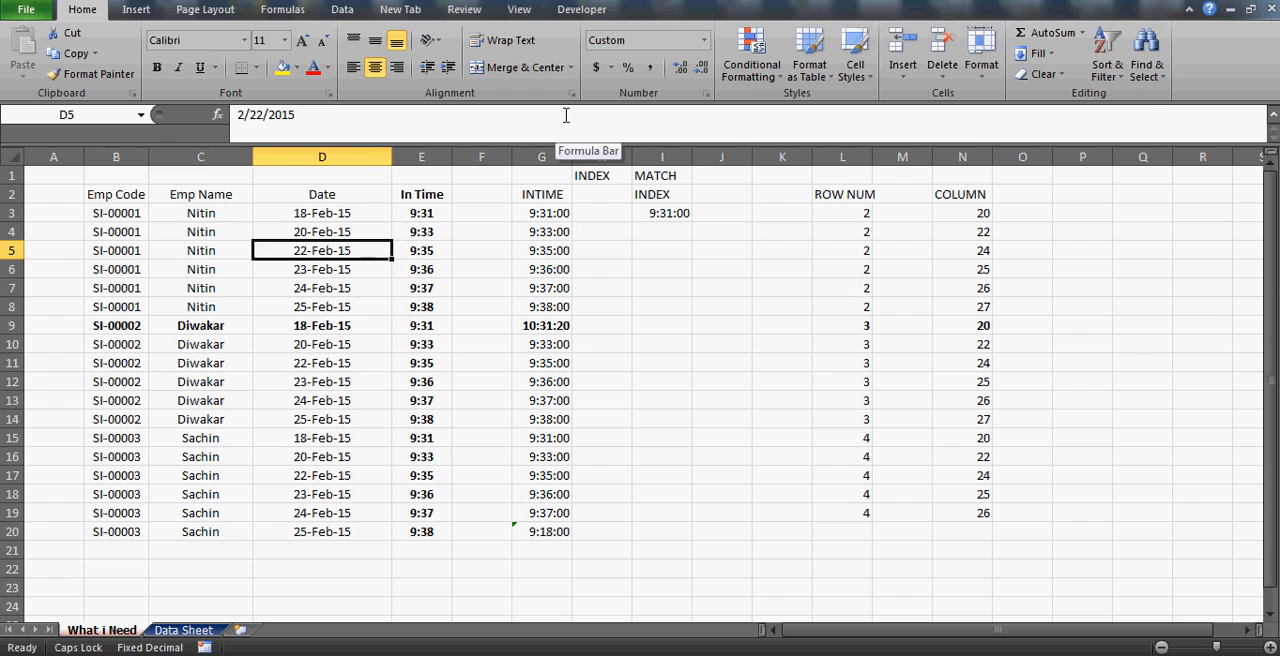
key("Up")
key("Left")
key("Left")
key("Up")
key("Down")
key("Down")
key("Down")
key("Down")
key("Down")
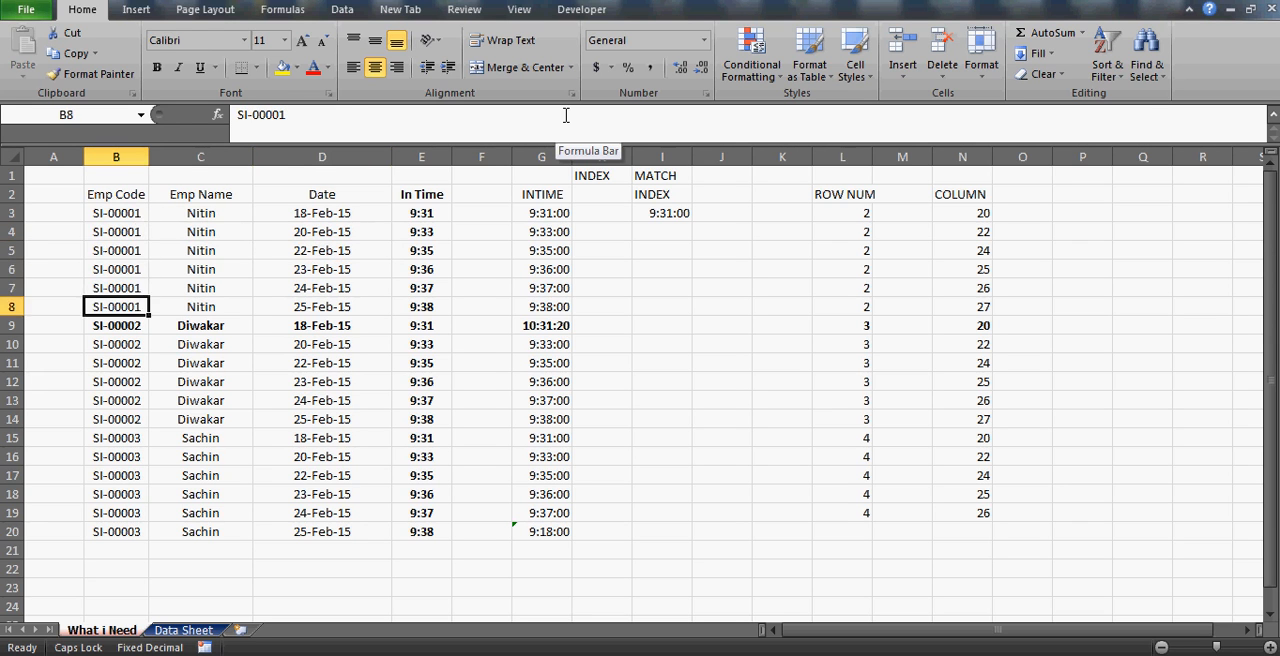
key("Up")
key("Up")
key("Up")
key("Up")
key("Up")
key("Down")
key("Down")
key("Down")
key("Down")
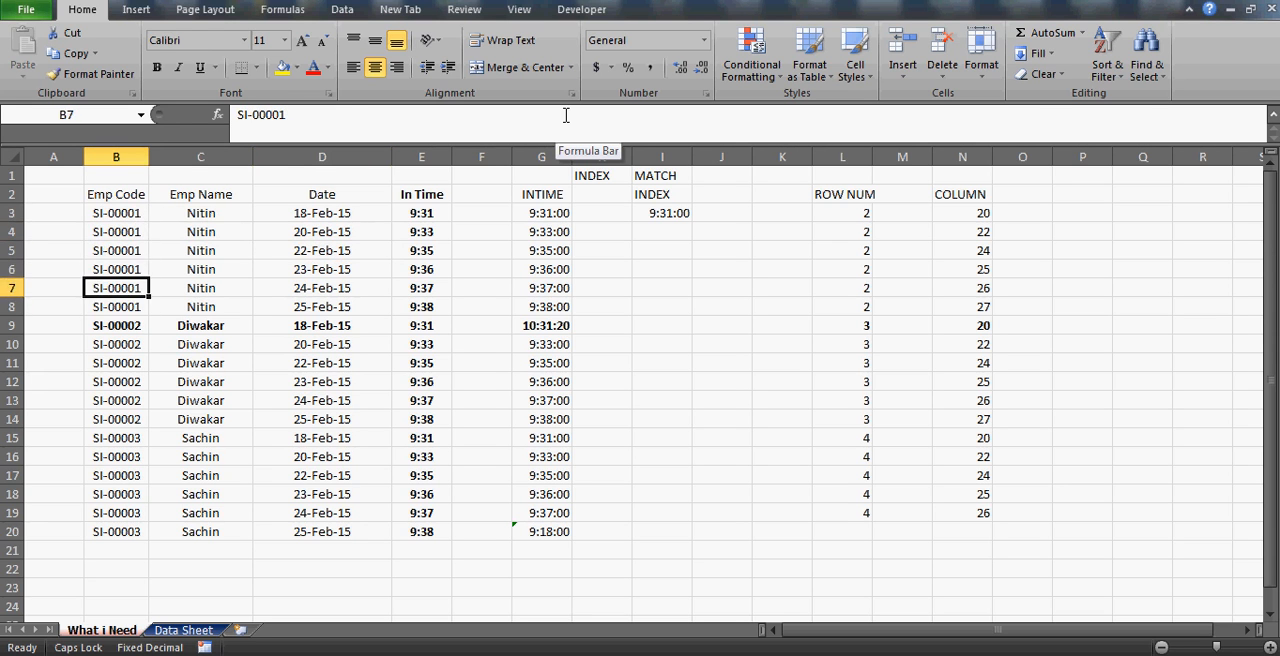
key("Up")
key("Up")
key("Up")
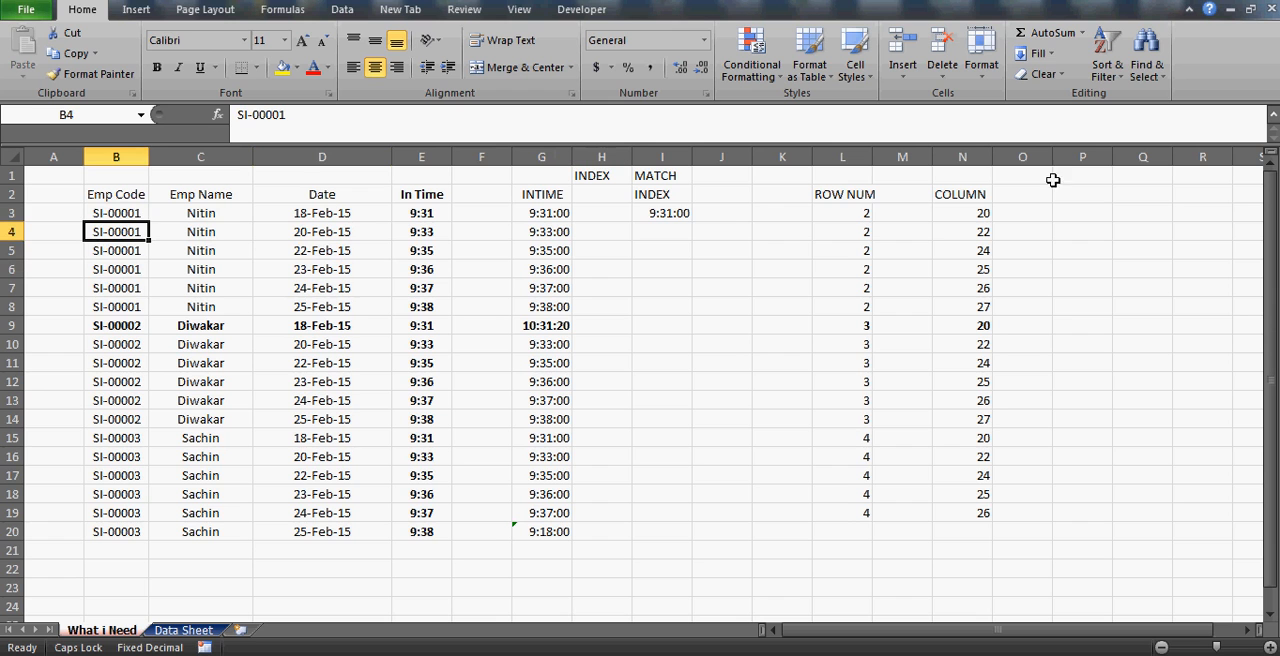
Fill the nested INDEX MATCH formula from I3 down to I20.
left_click(643, 213)
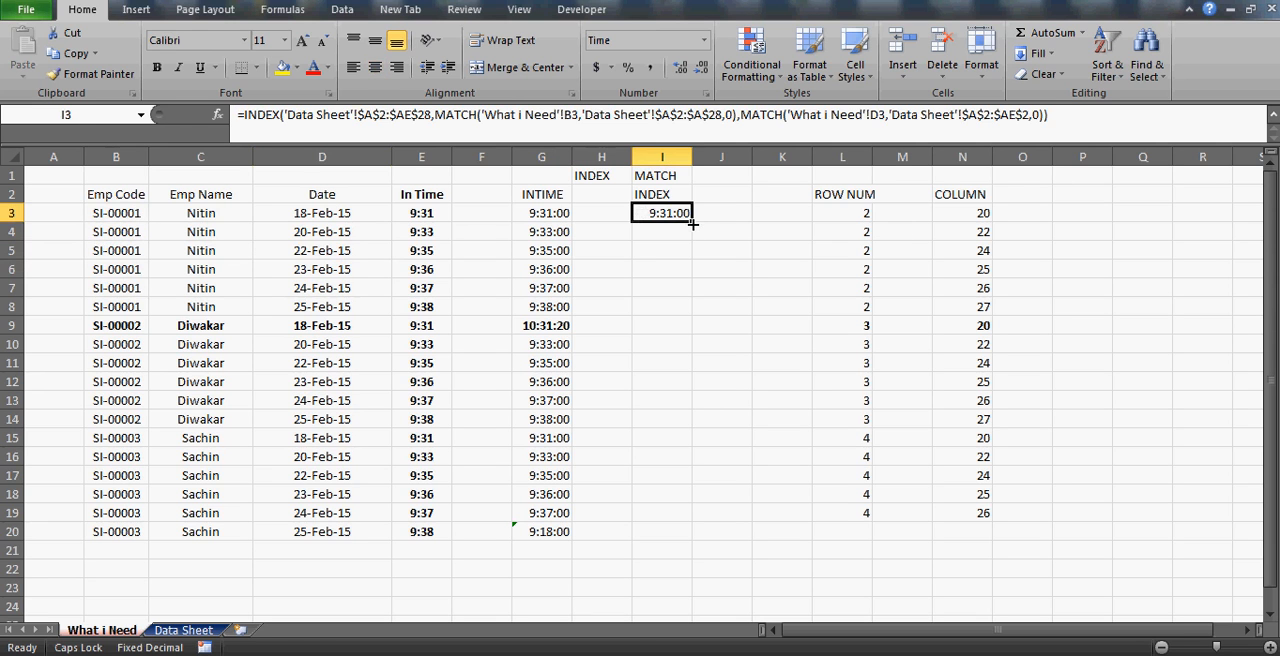
left_click_drag(690, 221, 670, 532)
left_click(654, 421)
Compare the helper ROW NUM and COLUMN cells with the single-formula results in column I.
key("Up")
key("Up")
key("Up")
key("Up")
key("Up")
key("Up")
key("Up")
key("Up")
key("Up")
key("Up")
key("Up")
key("Up")
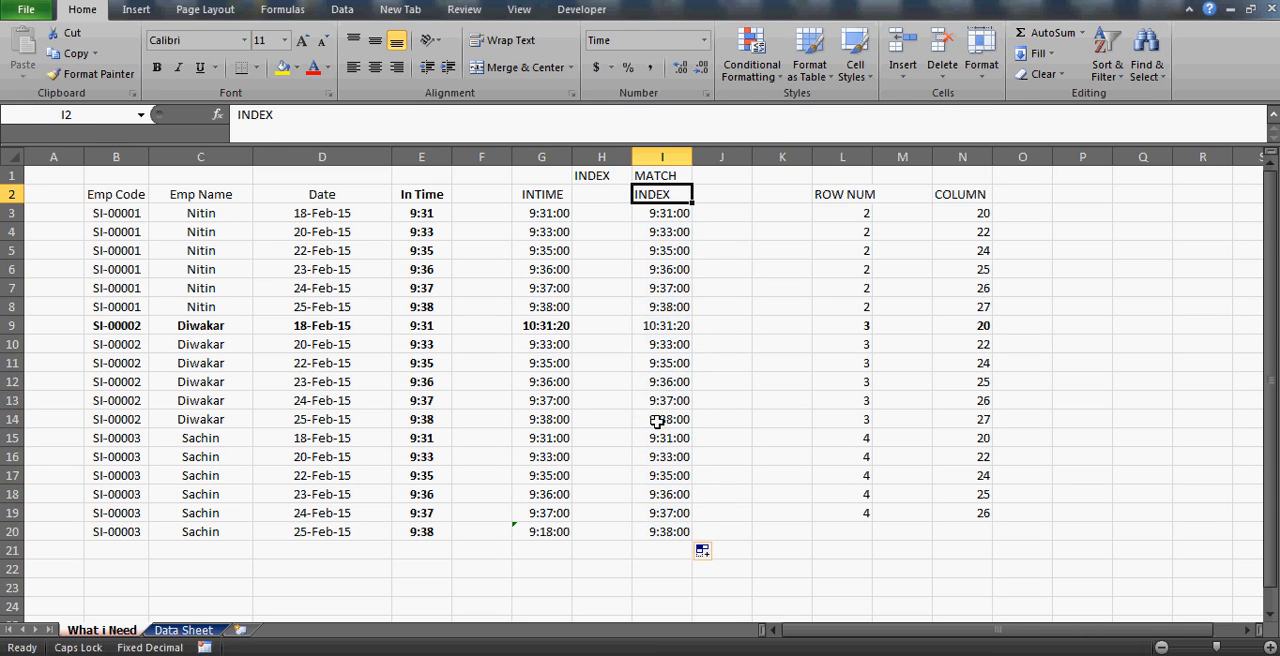
key("Right")
key("Right")
key("Right")
key("Down")
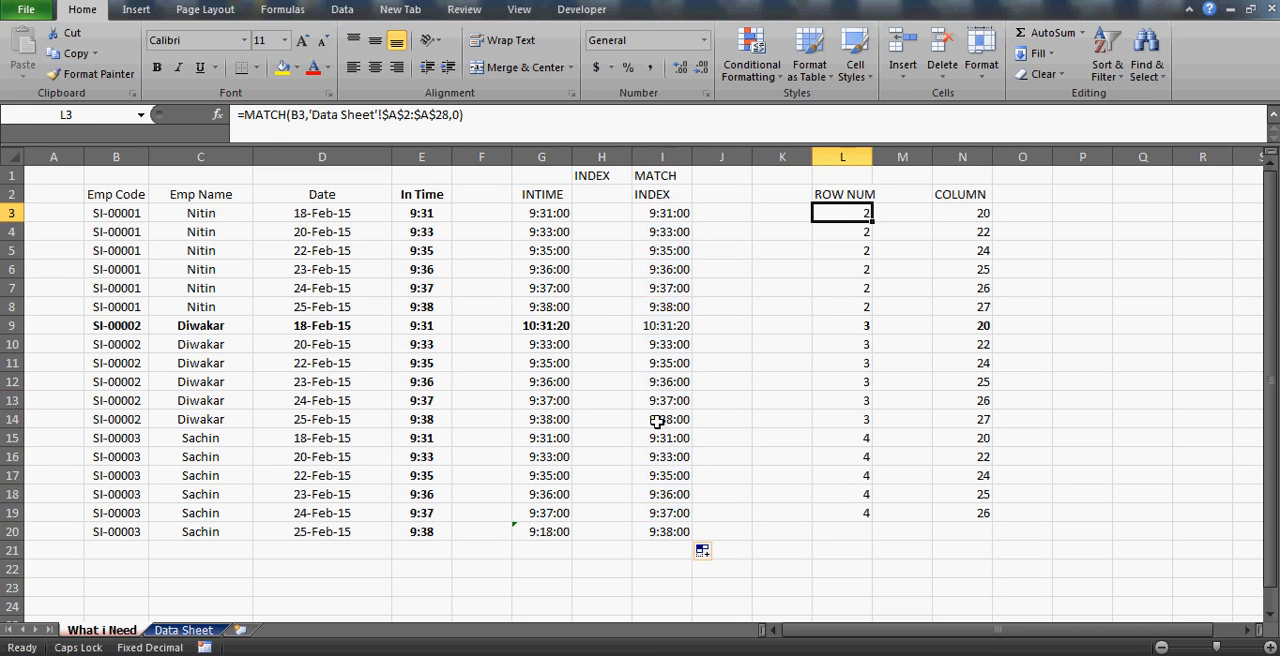
key("shift+Right")
key("shift+Right")
key("ctrl+shift+Down")
key("Up")
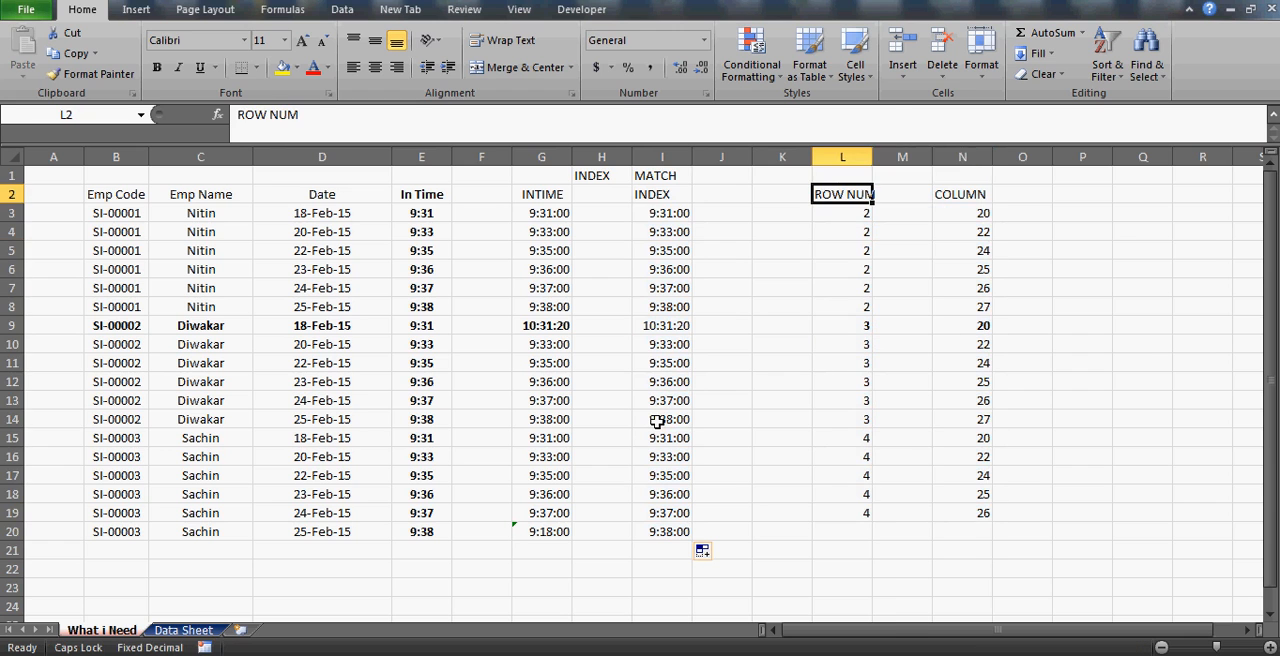
key("Right")
key("Right")
key("Left")
key("Left")
key("Left")
key("Left")
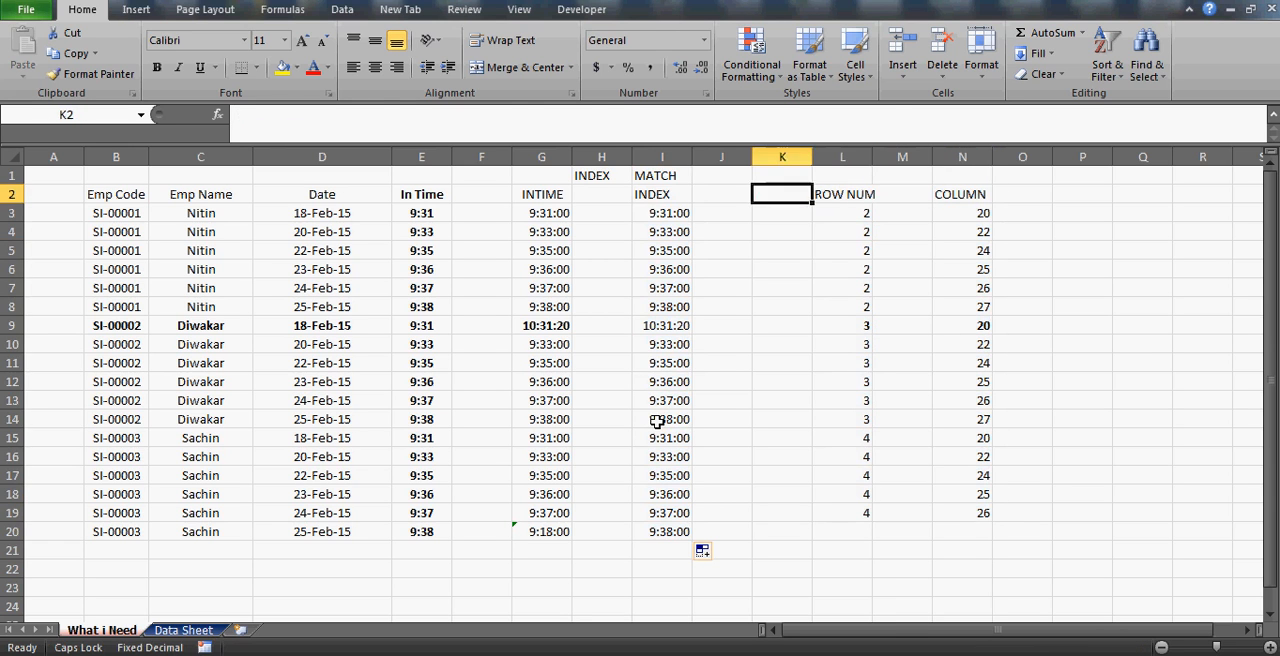
key("Down")
key("Left")
key("Right")
key("Right")
key("Right")
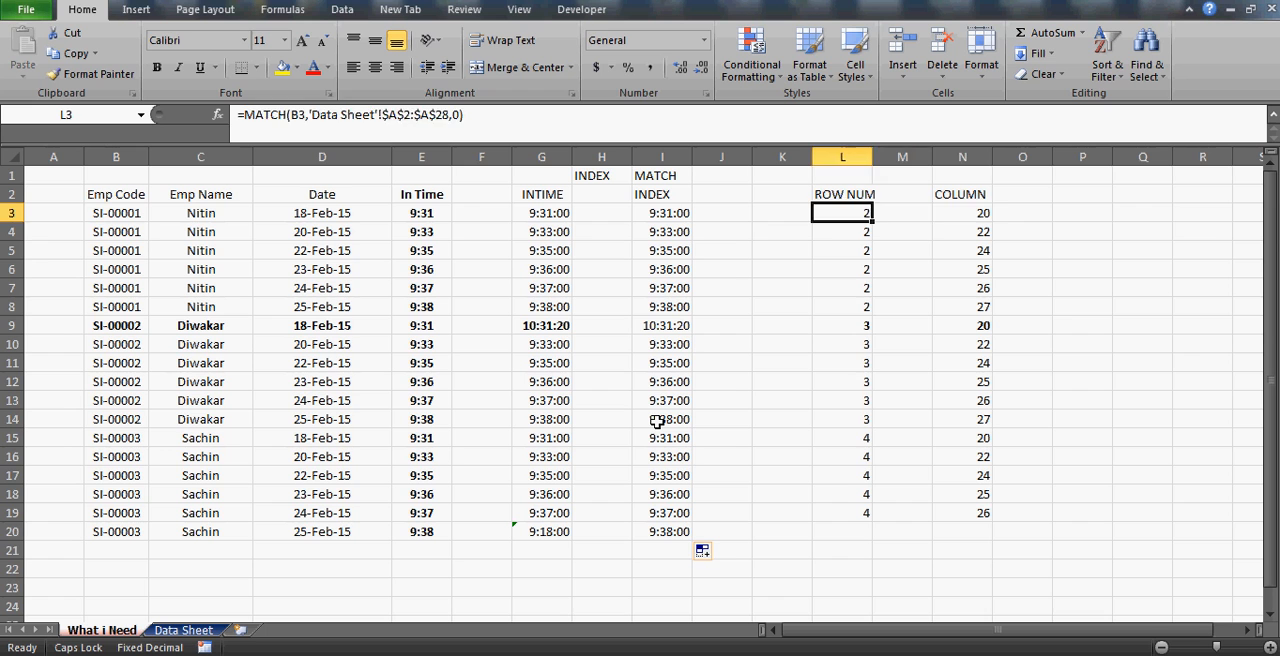
key("Right")
key("Right")
key("Left")
key("Left")
key("shift+Right")
key("shift+Right")
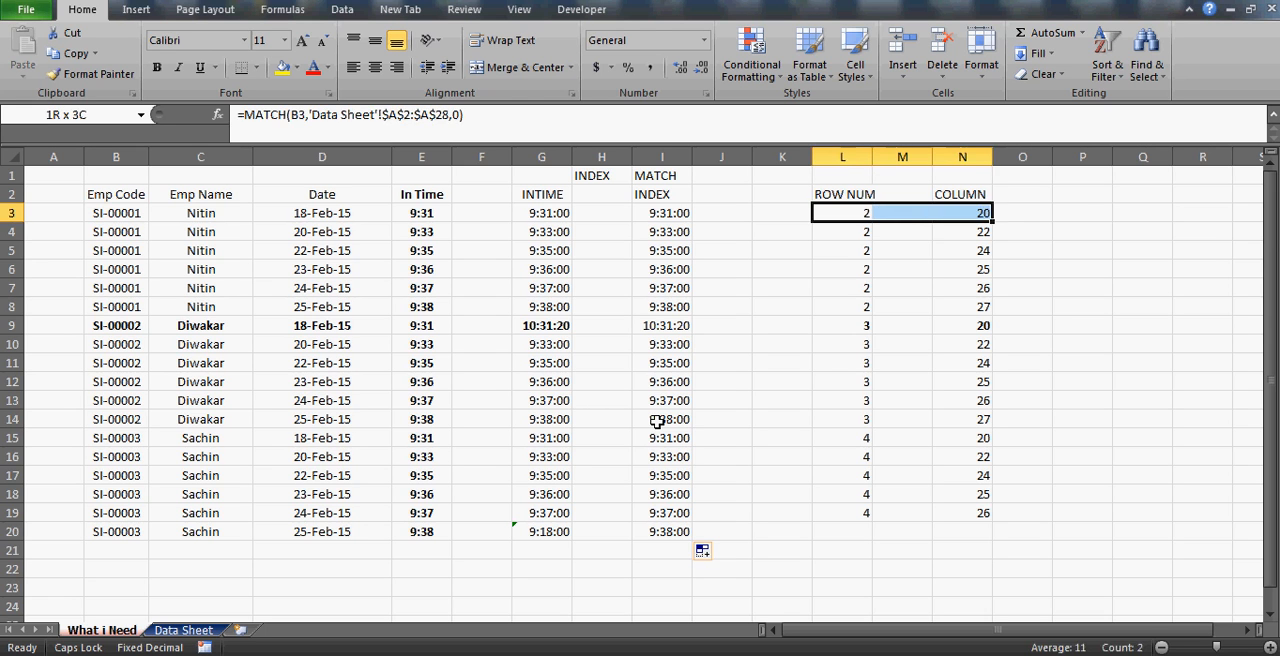
key("Left")
key("Left")
key("Left")
key("ctrl+shift+Down")
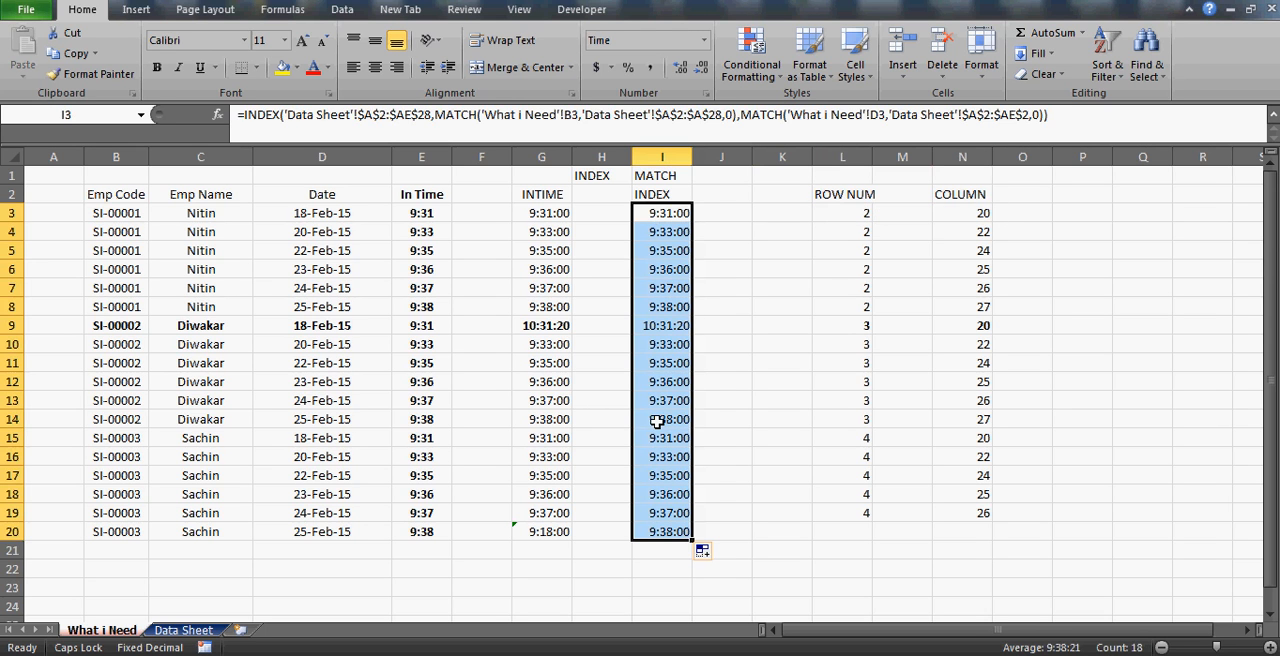
key("Up")
key("Down")
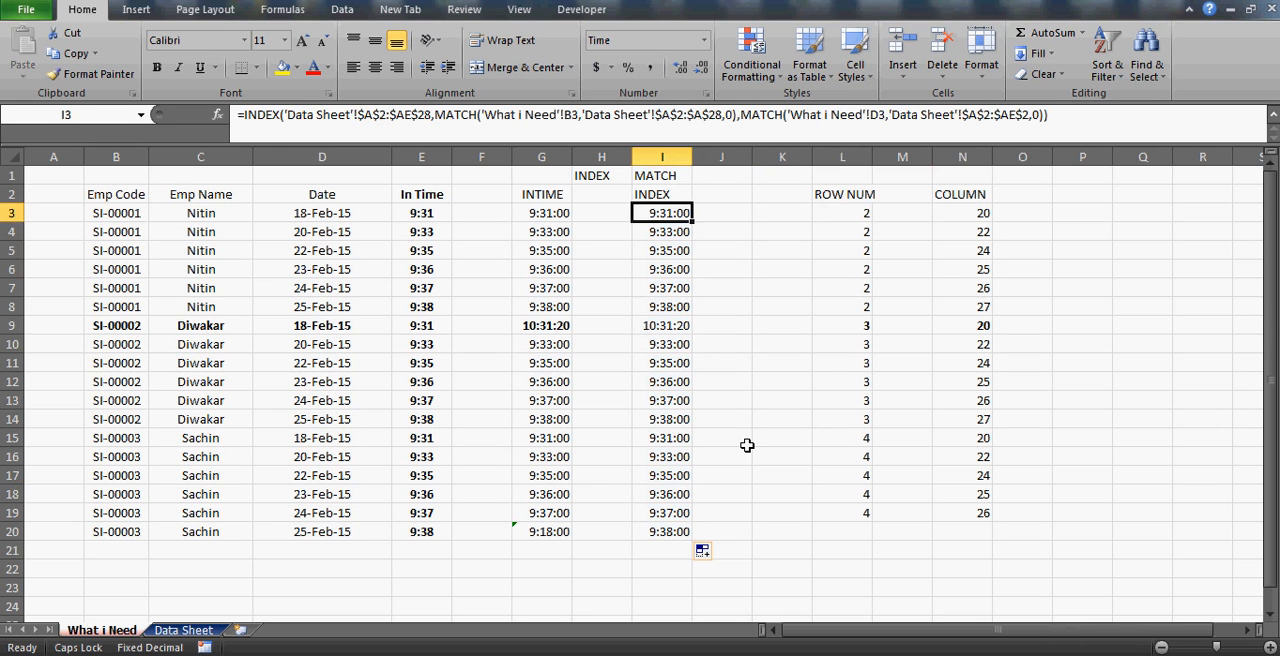
Start an INDEX formula in cell K22.
left_click(766, 576)
type("=")
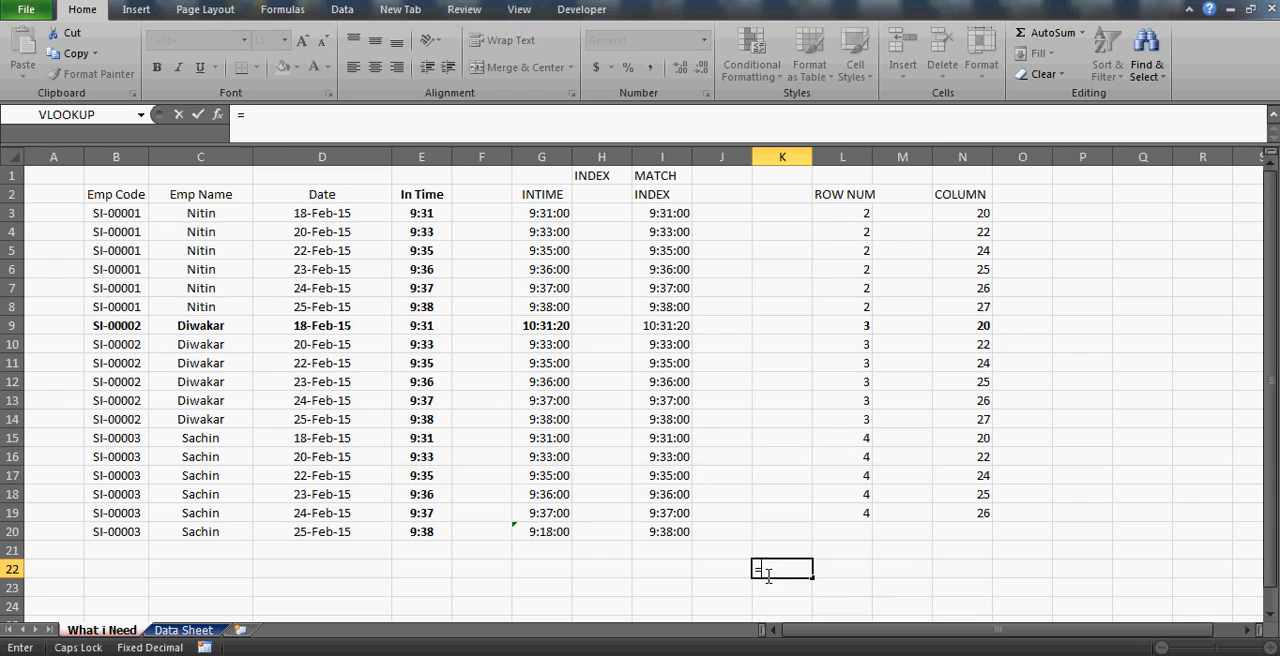
type("INDEX(")
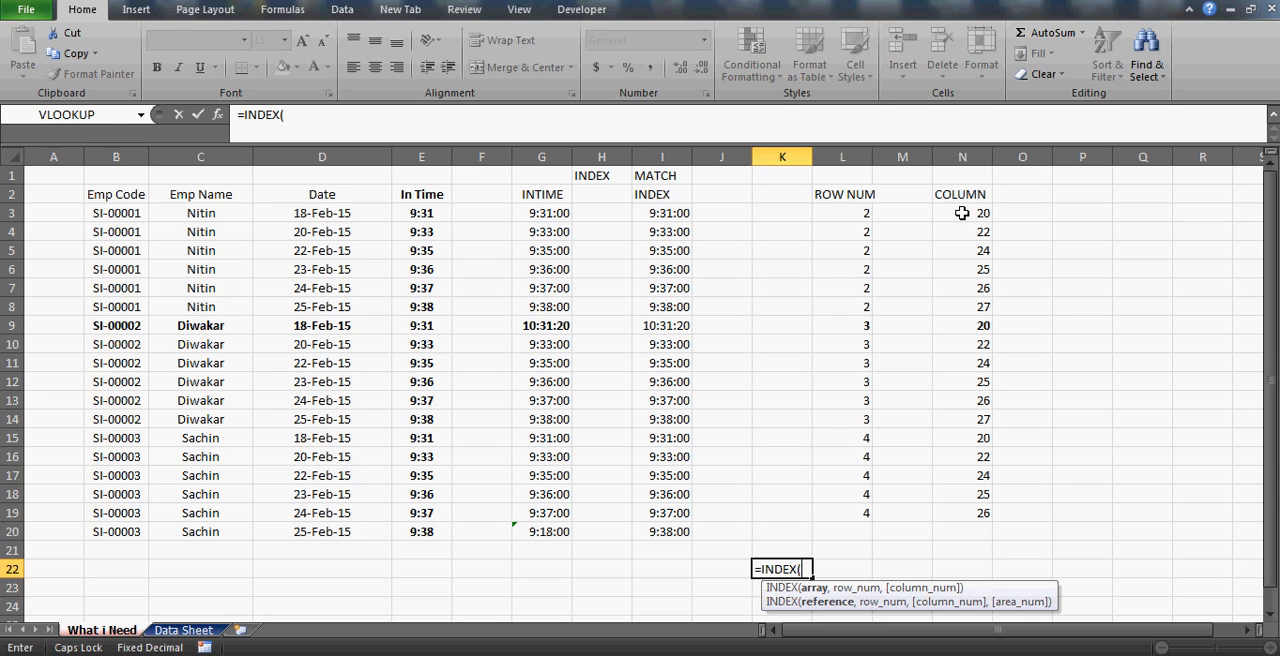
Discard the unfinished INDEX formula in cell K22.
key("Escape")
left_click(961, 213)
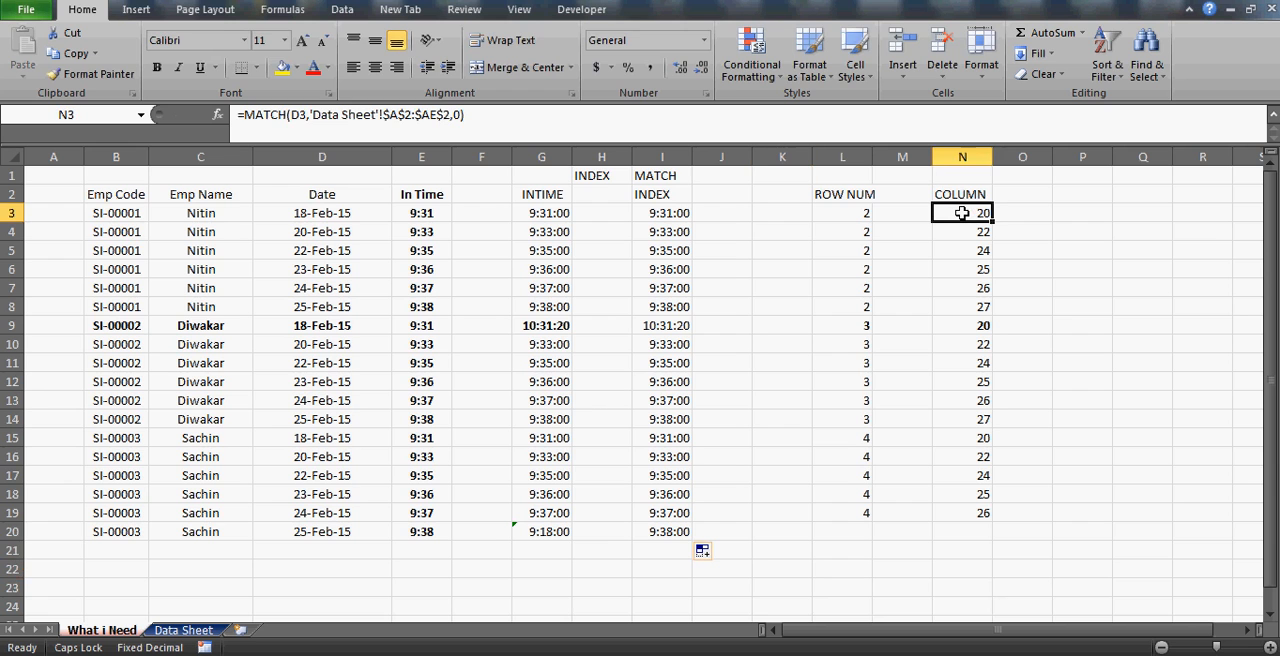
left_click(587, 190)
left_click(505, 196)
key("Right")
key("Right")
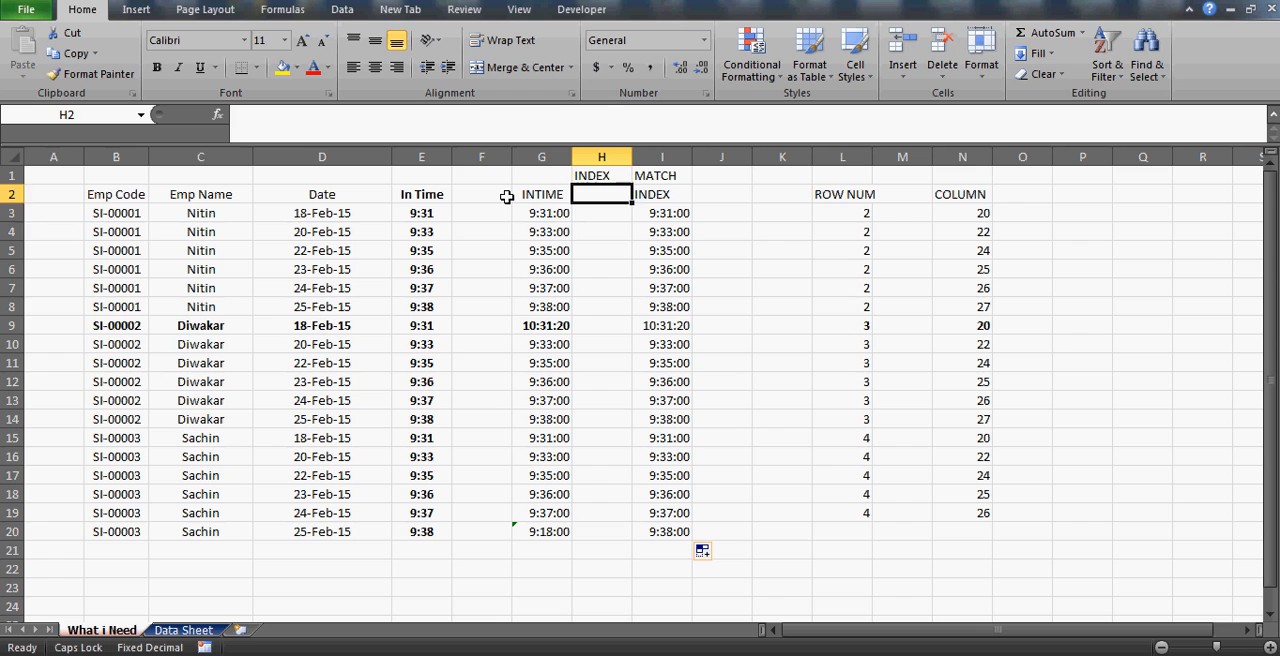
key("Down")
key("Down")
key("Up")
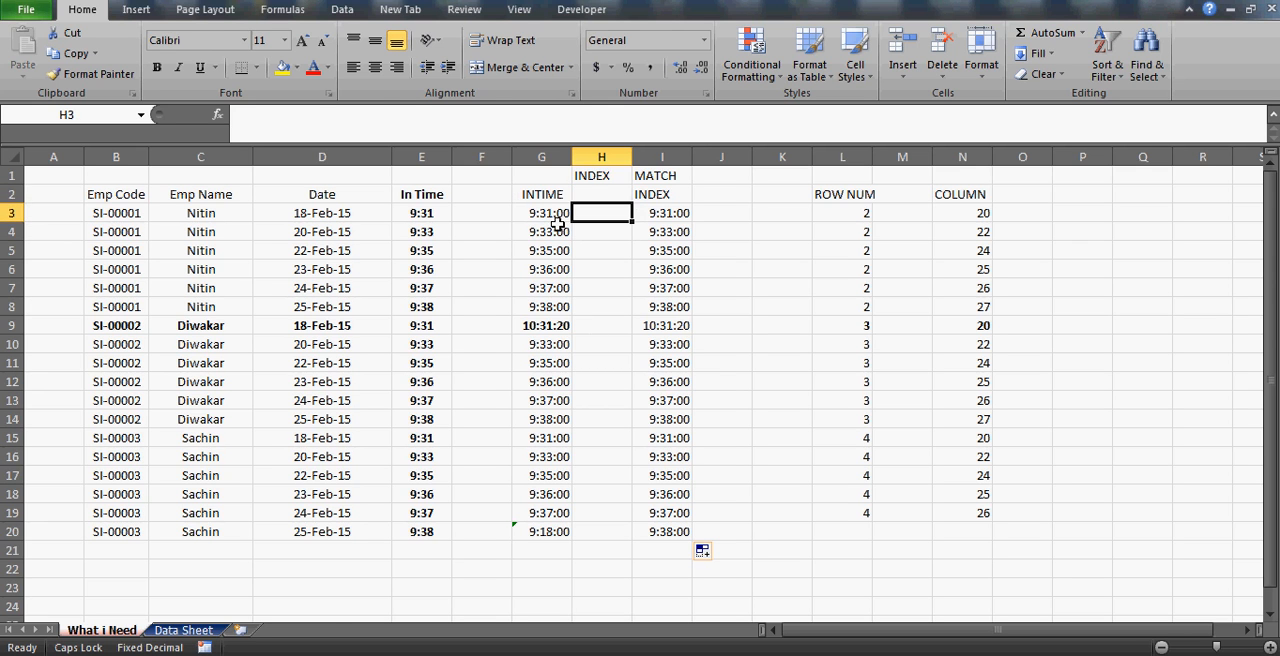
left_click(554, 228)
Enter the heading NAME in cell C27, in the empty area below the attendance data.
left_click(303, 600)
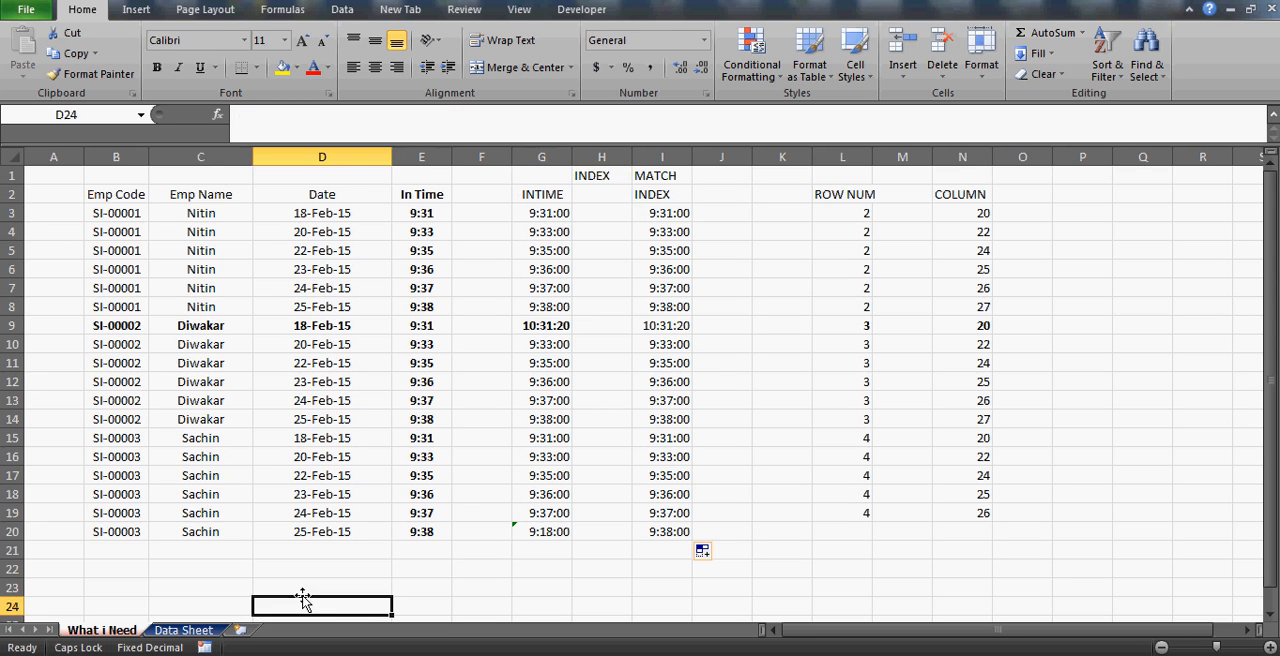
key("Down")
key("Down")
key("Down")
key("Down")
key("Down")
key("Down")
key("Down")
key("Down")
key("Down")
key("Down")
key("Down")
key("Down")
key("Down")
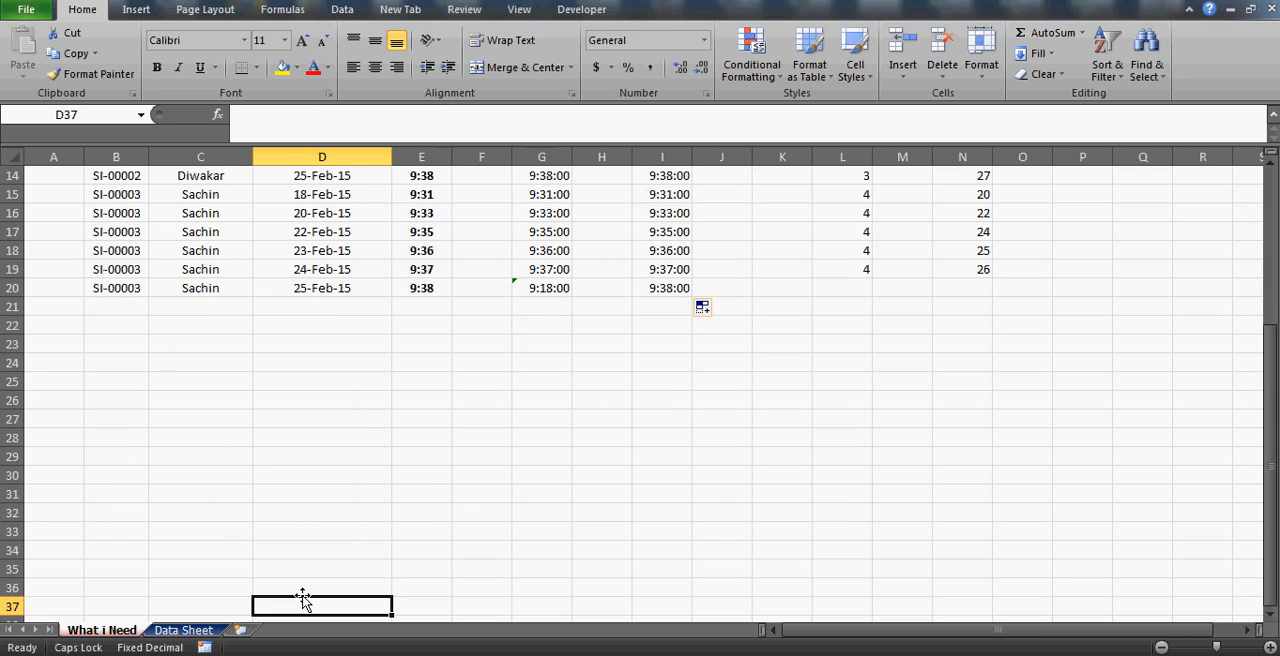
key("Up")
key("Up")
key("Up")
key("Up")
key("Up")
key("Up")
key("Up")
key("Up")
key("Up")
key("Up")
left_click(199, 414)
type("NAME")
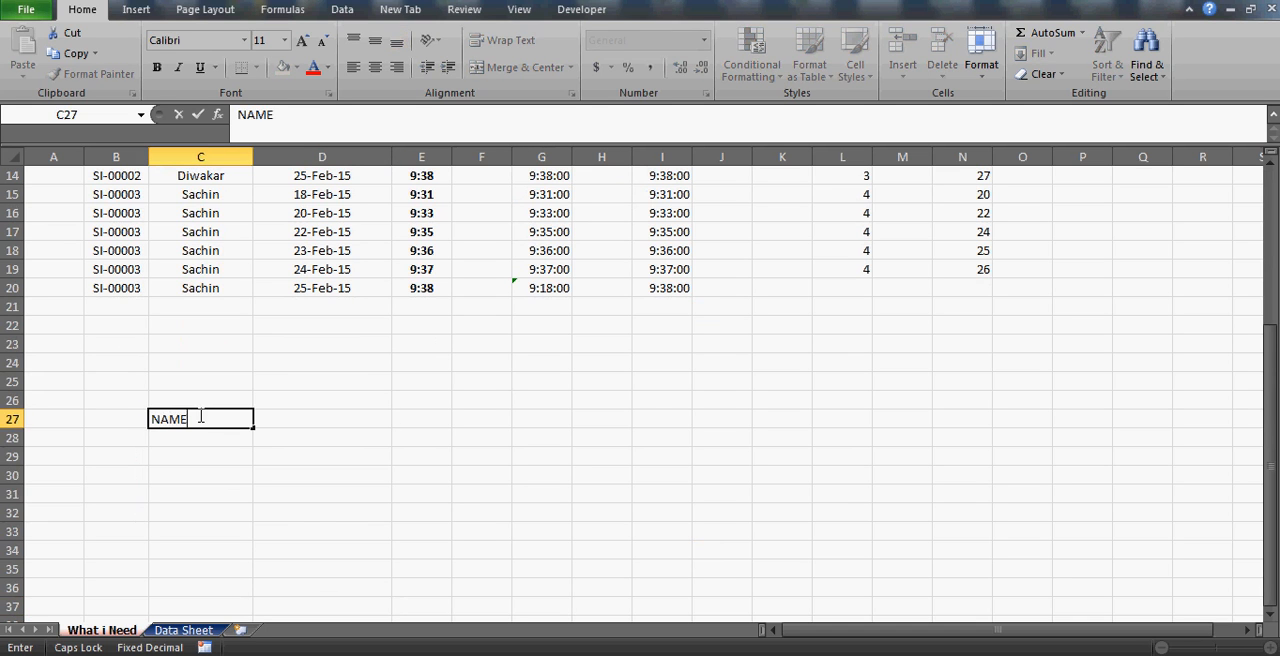
key("Return")
List four sample first names under the NAME heading in C28:C31.
type("AJAY")
key("Return")
type("SAM")
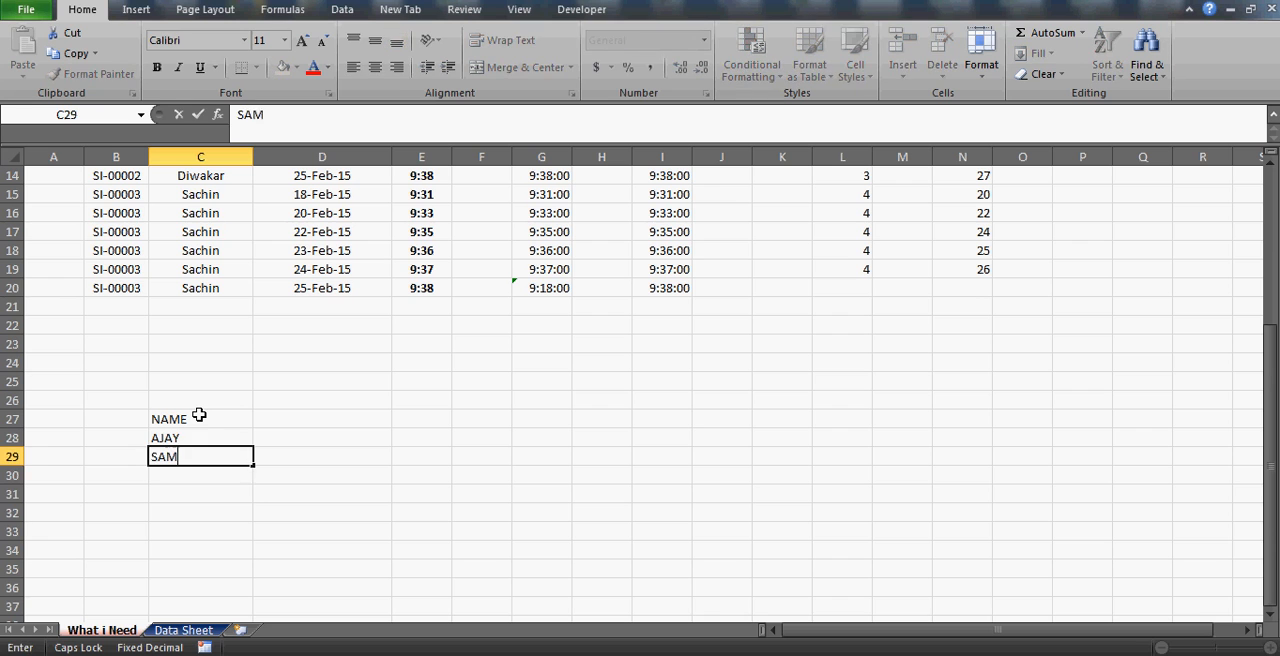
key("Return")
type("JOHN")
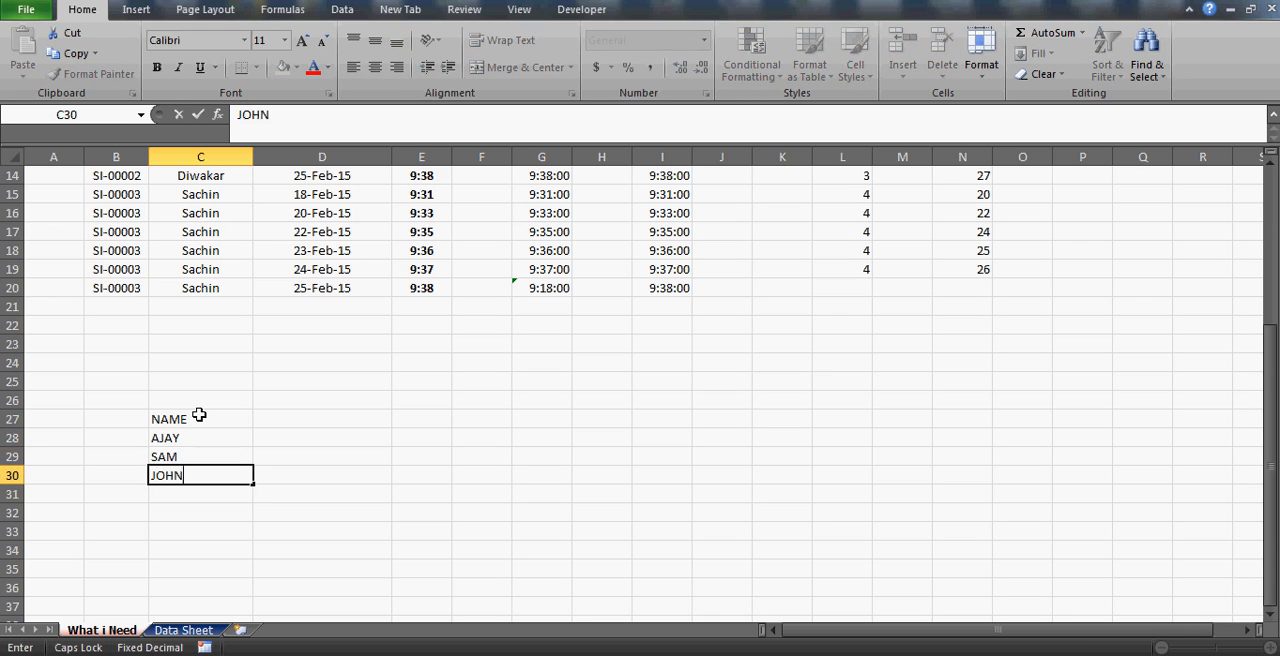
key("Return")
type("M")
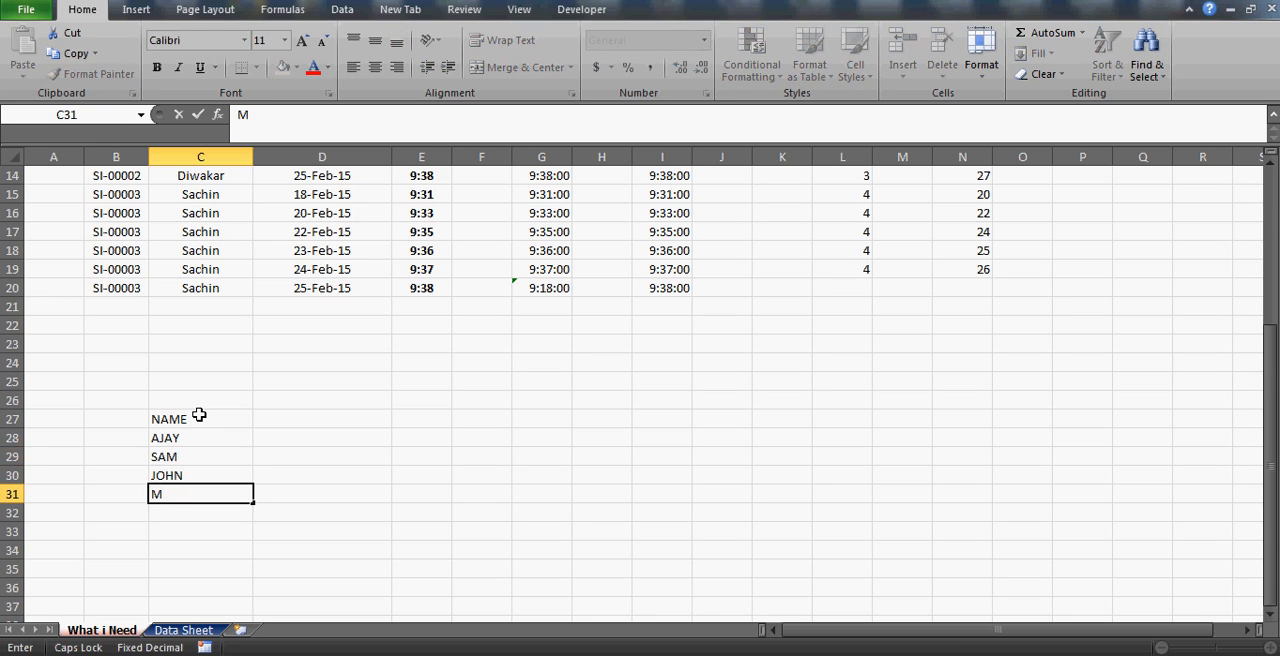
type("ATERIAL GIVEN ON DATE")
key("Return")
key("Up")
type("MATT")
key("Return")
Add a MARKS column in D27 with the values 44, 56, 67 and 77 in D28:D31.
key("Up")
key("Up")
key("Up")
key("Up")
key("Up")
key("Right")
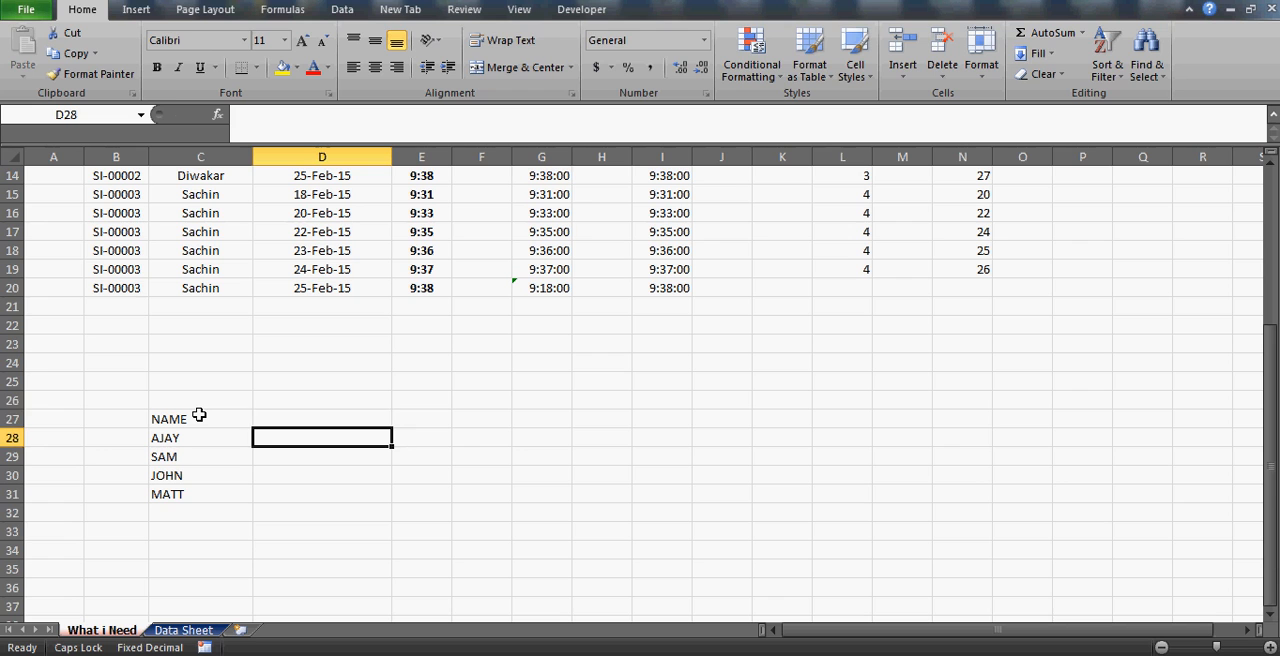
type("MARKS")
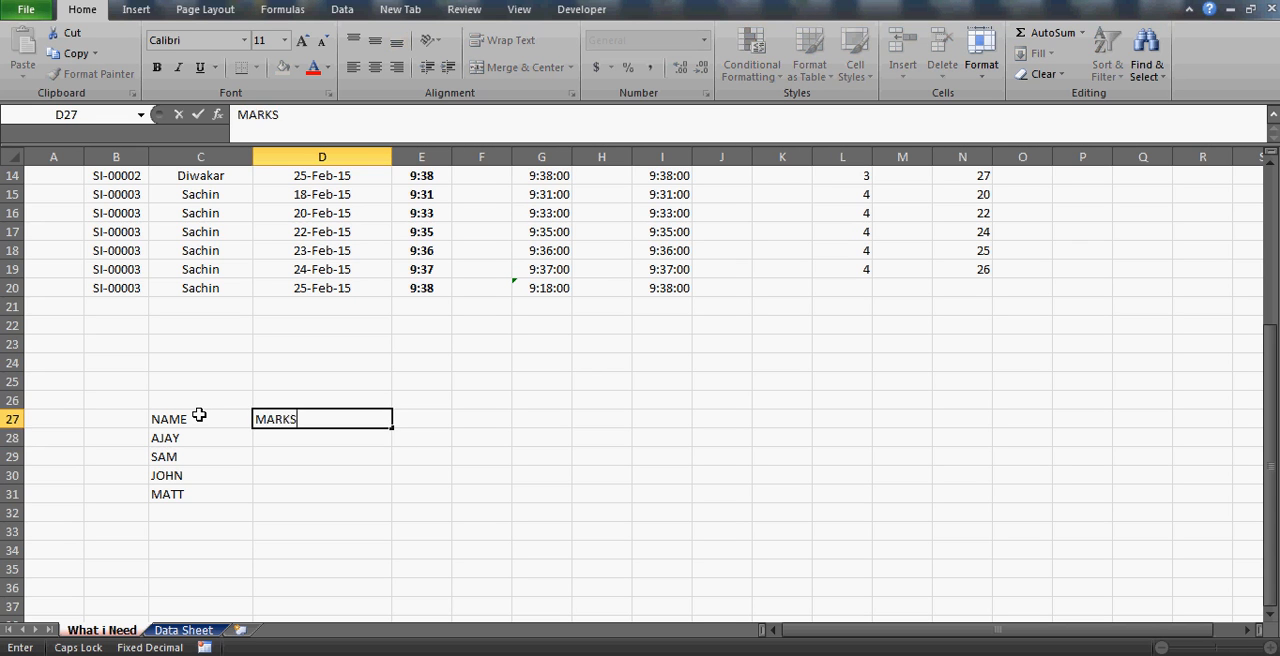
key("Return")
type("44")
key("Return")
type("56")
key("Return")
type("6")
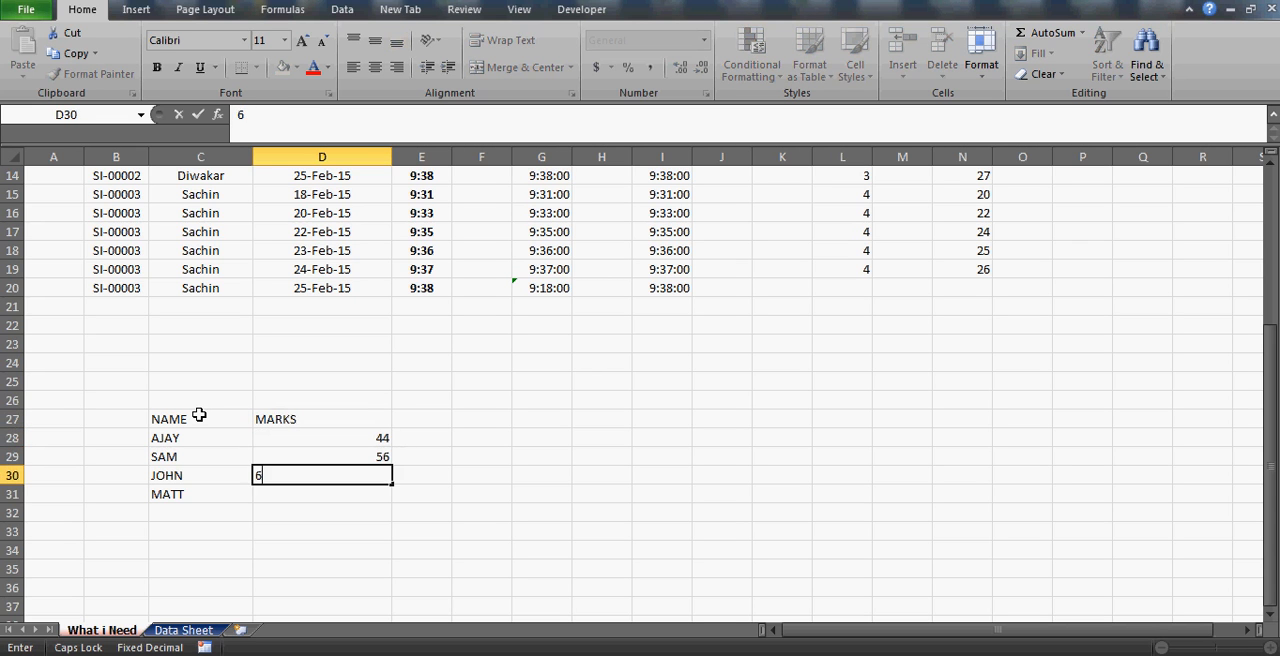
type("7")
key("Return")
type("77")
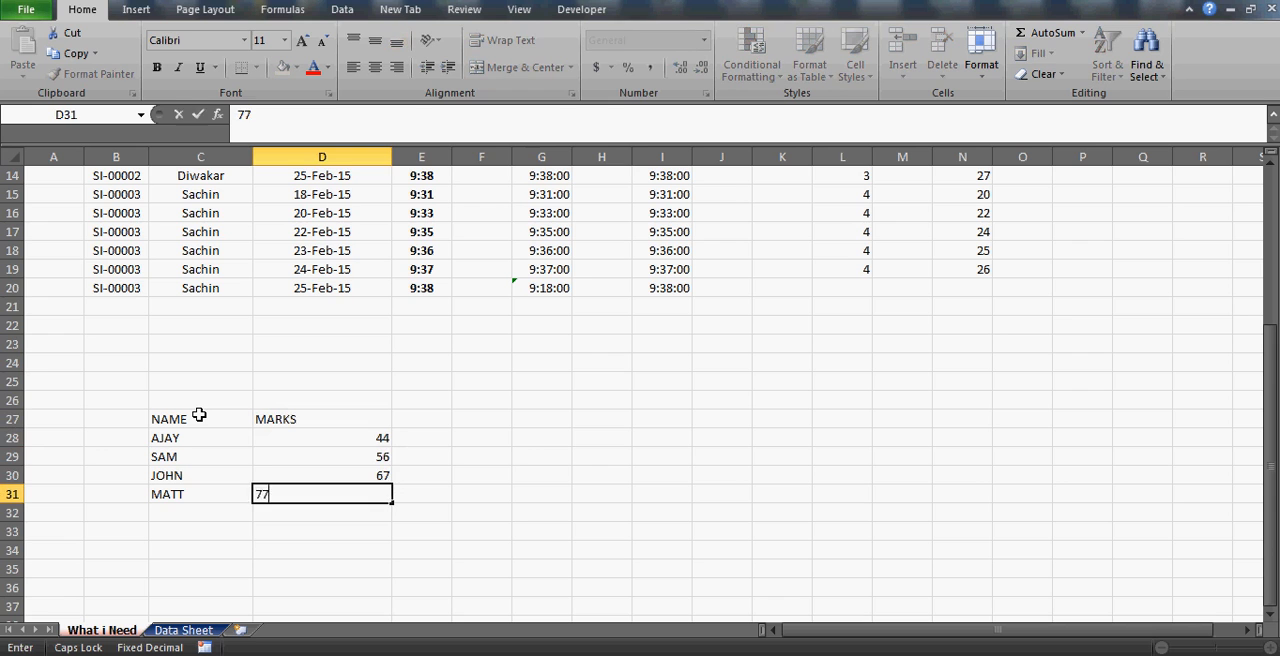
key("Up")
key("Up")
Enter the second and third names from the list as lookup values in H29 and H30.
key("Right")
key("Right")
key("Right")
key("Right")
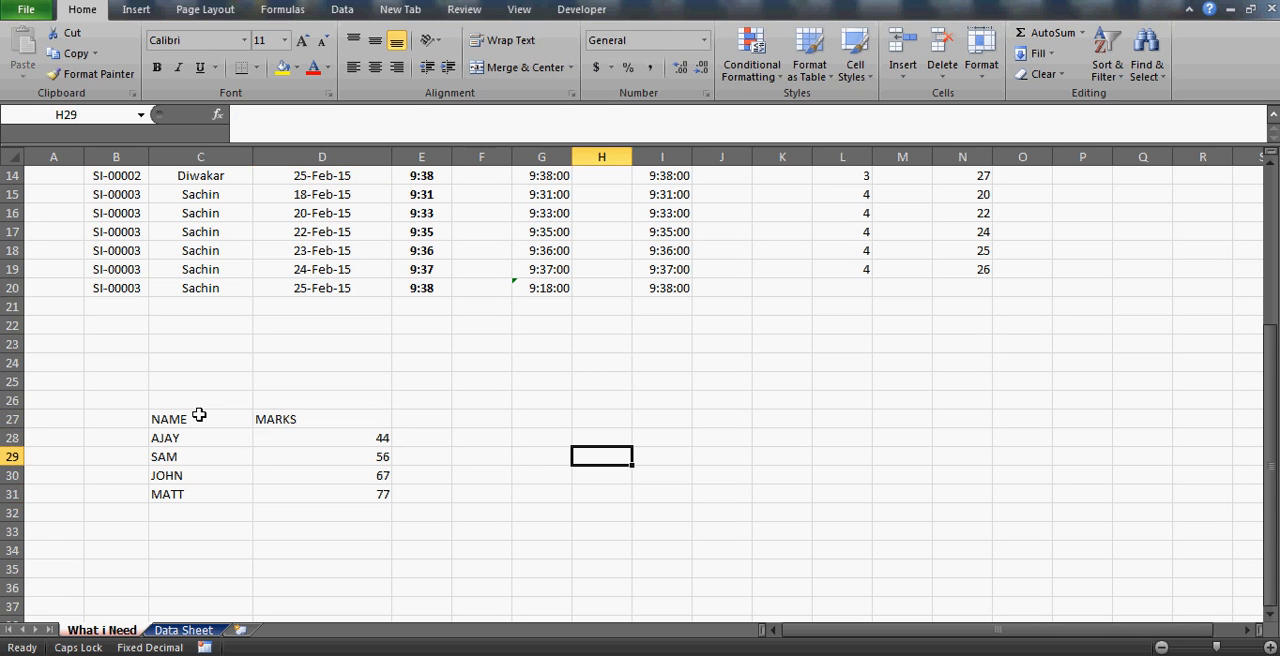
type("SAM")
key("Return")
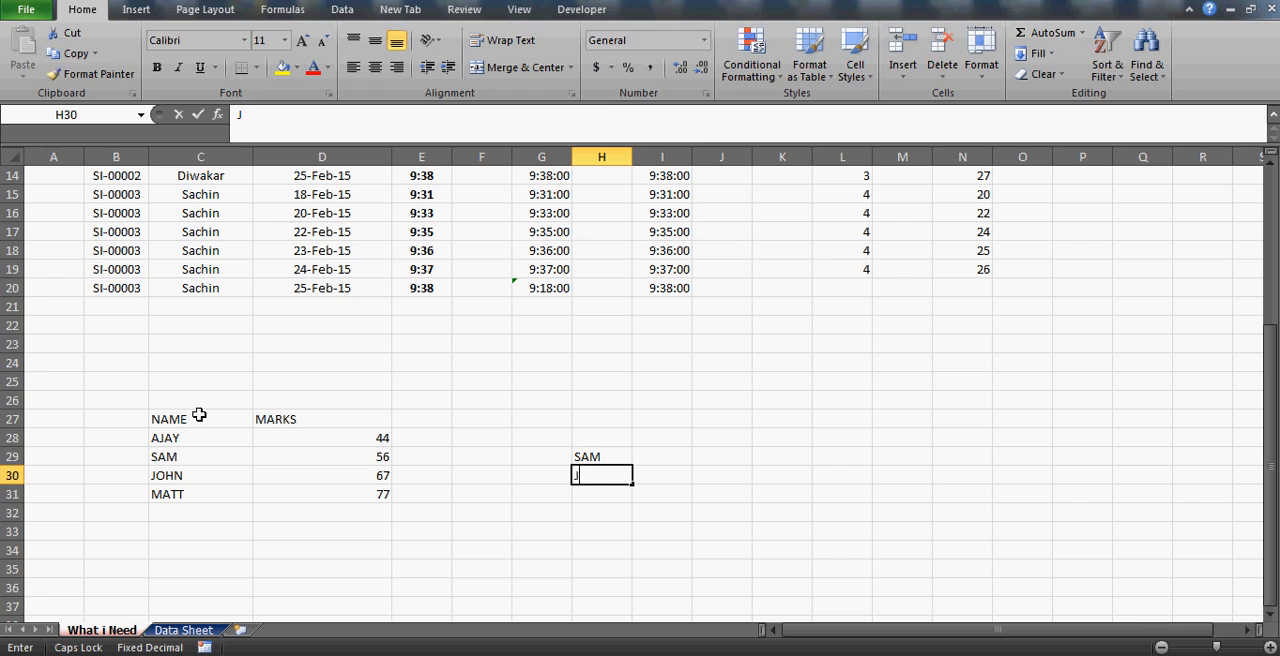
type("JOHN")
key("Return")
Add the headings NAME, AGE and MARKS in H28:J28 above the lookup names.
key("Up")
key("Up")
key("Up")
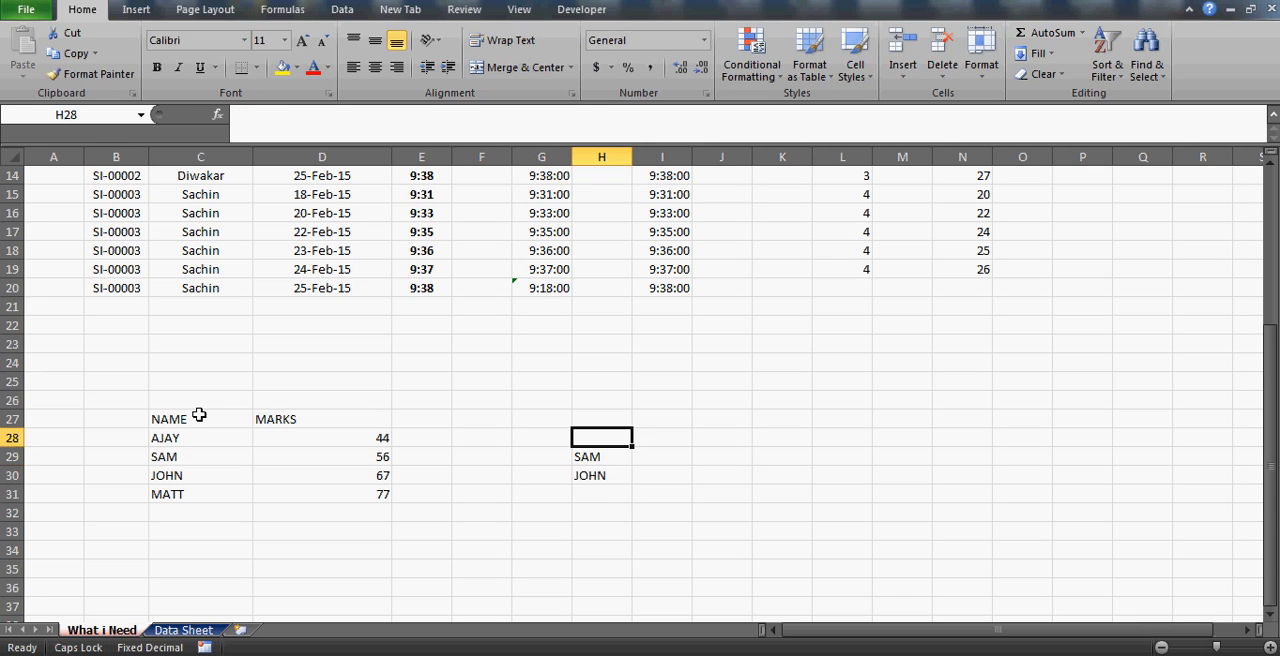
type("NAME")
key("Tab")
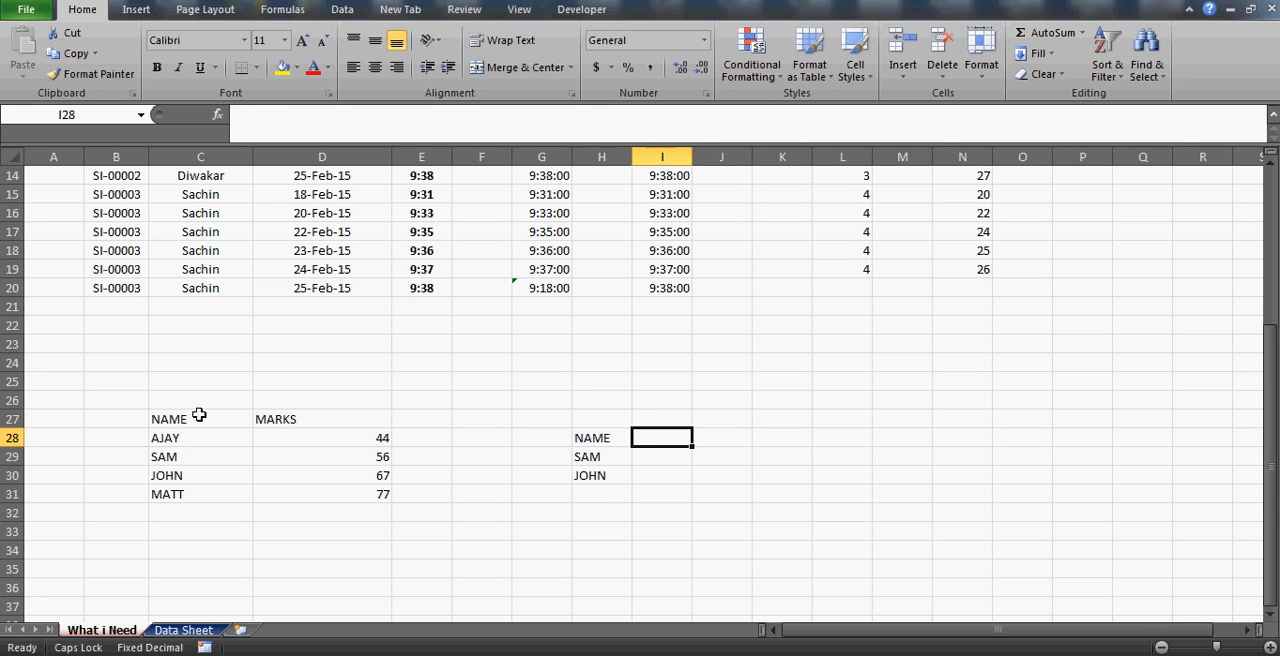
type("AGE")
key("Tab")
type("M")
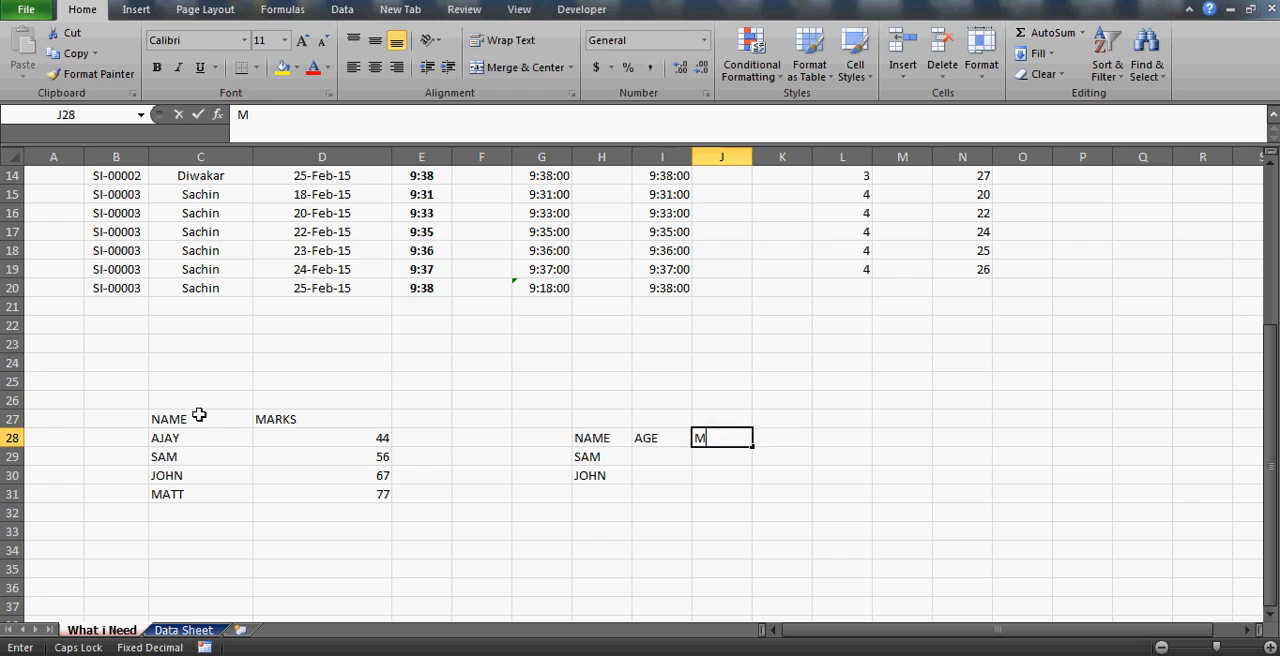
type("ARKS")
key("Return")
Add an AGE column in B27 with the values 33, 44, 55 and 32 in B28:B31.
left_click(104, 417)
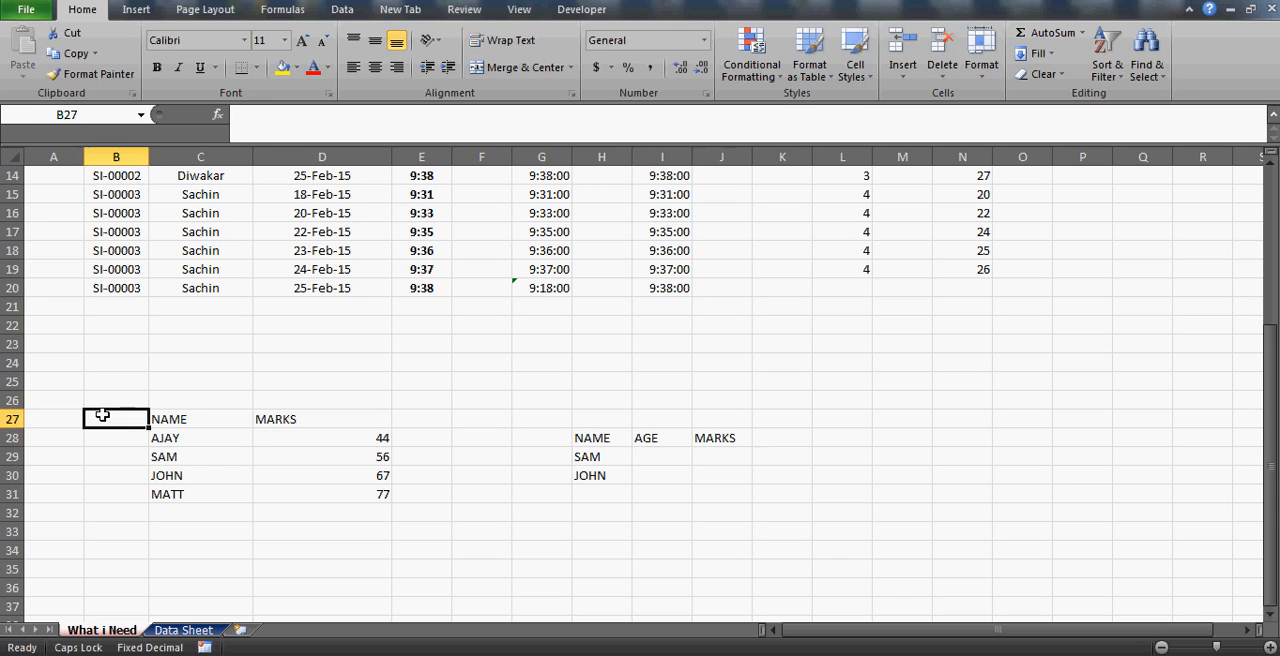
type("GGE")
key("Return")
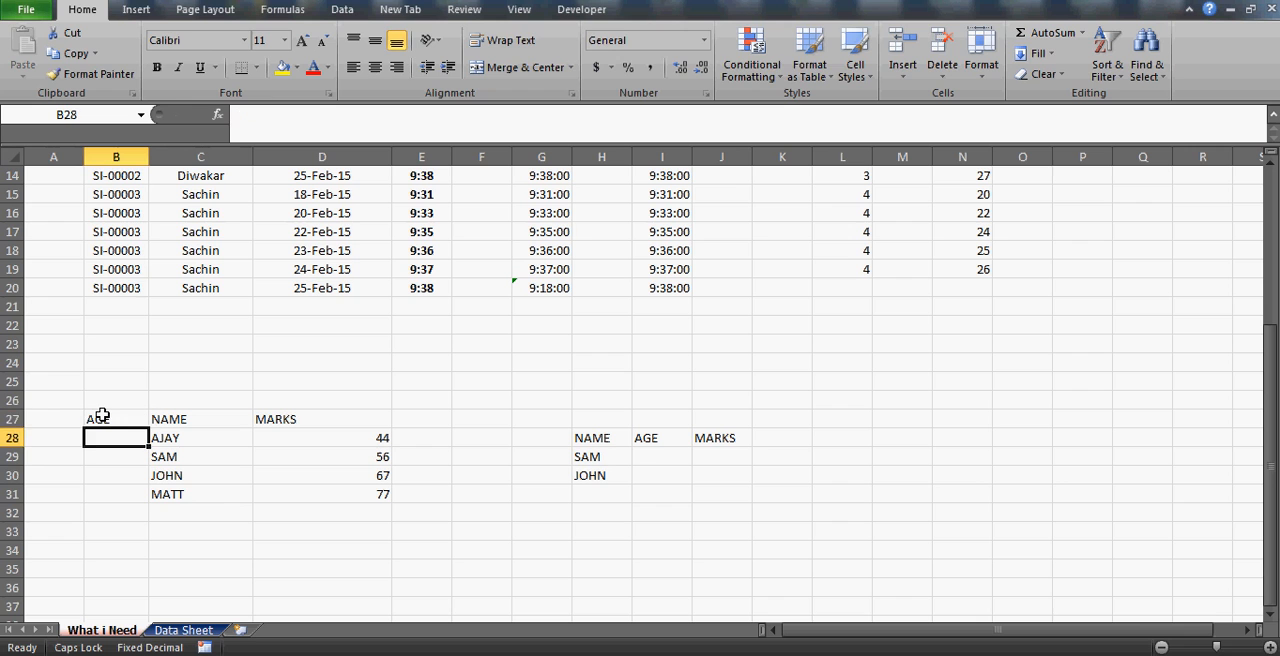
type("33")
key("Return")
type("44")
key("Return")
type("55")
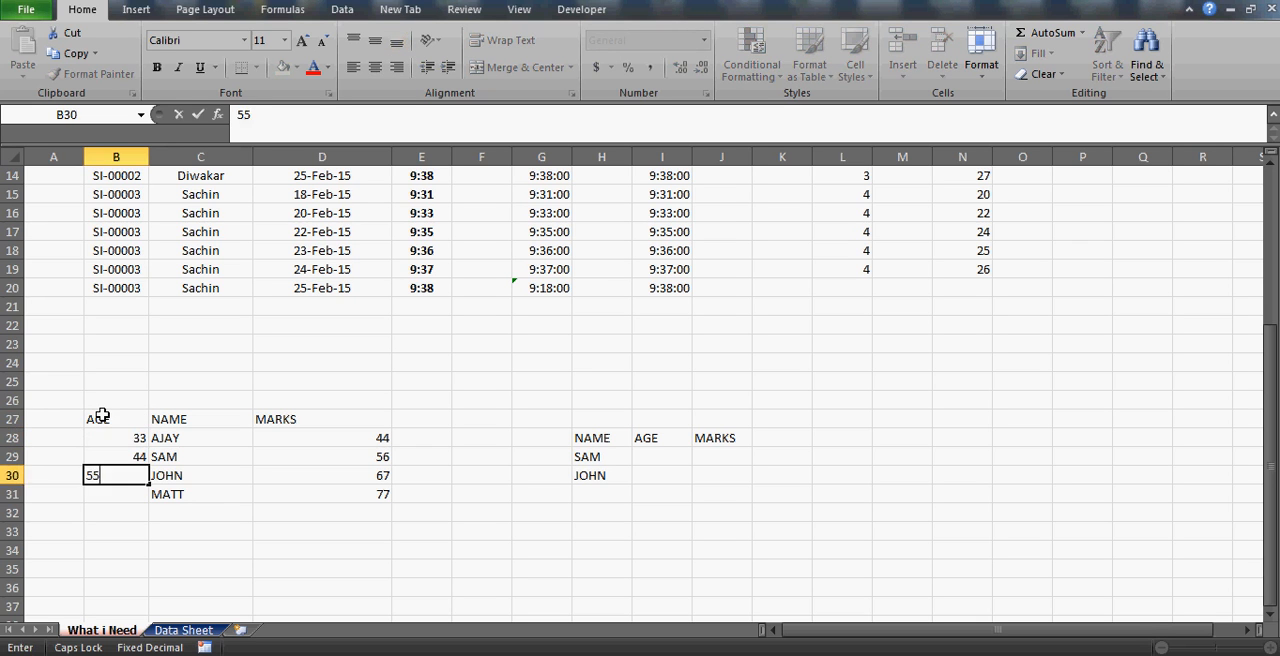
key("Return")
type("33")
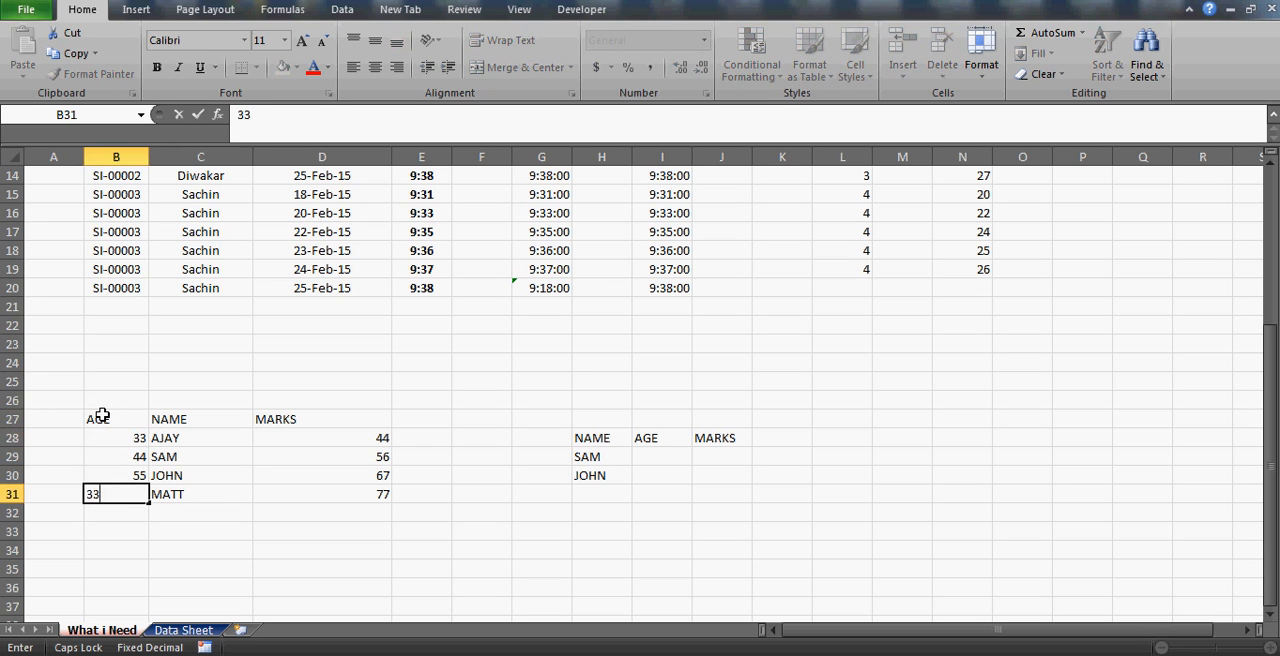
key("Return")
Center the contents of table B27:D31 and apply all borders to it.
key("Up")
key("Up")
key("Up")
key("Up")
key("Up")
key("shift+Right")
key("shift+Right")
key("shift+Down")
key("shift+Down")
key("shift+Down")
key("shift+Down")
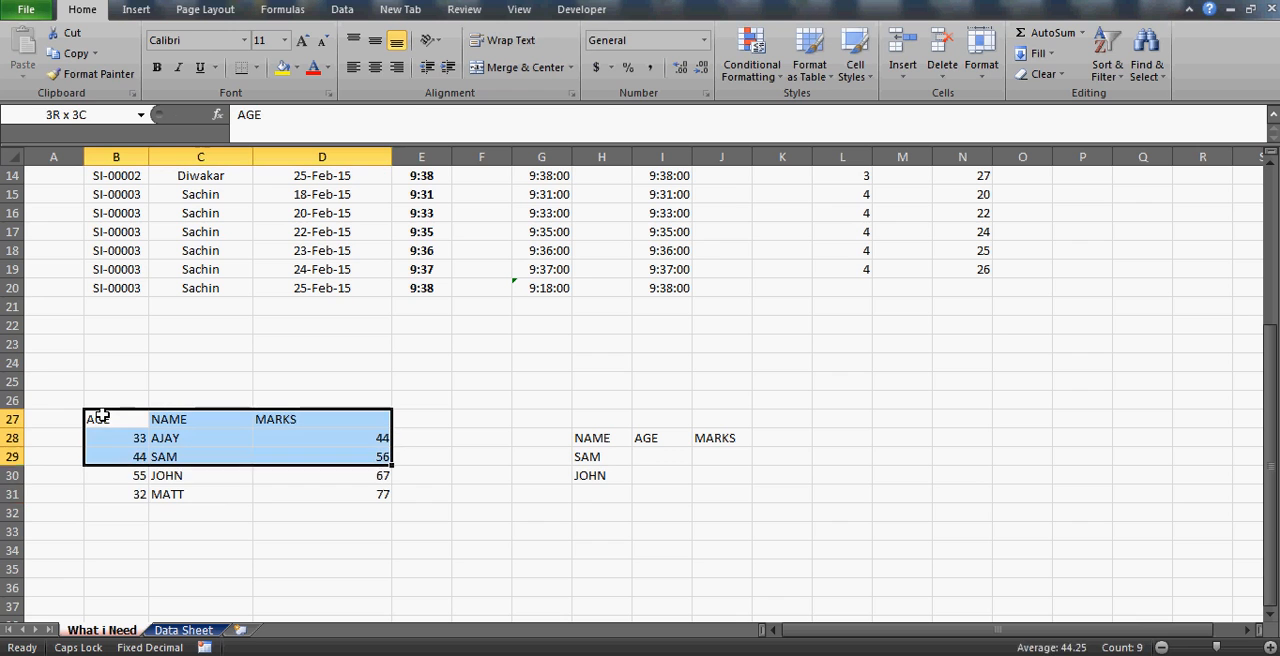
left_click(376, 68)
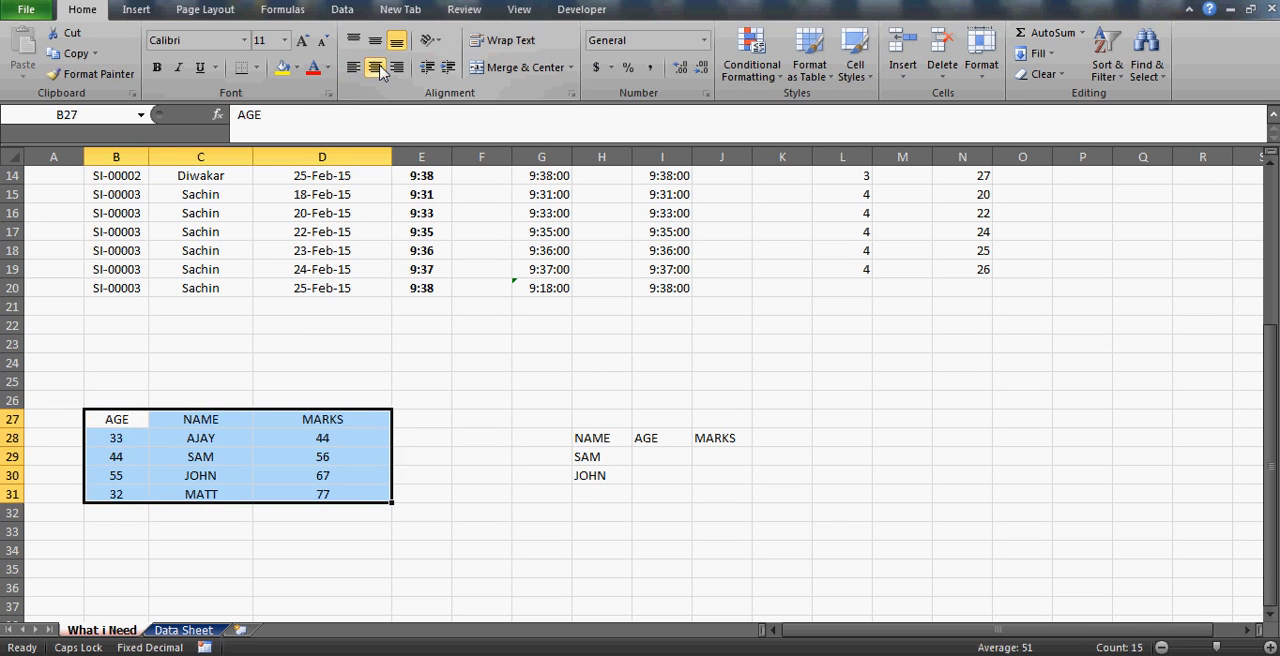
left_click(256, 70)
left_click(258, 216)
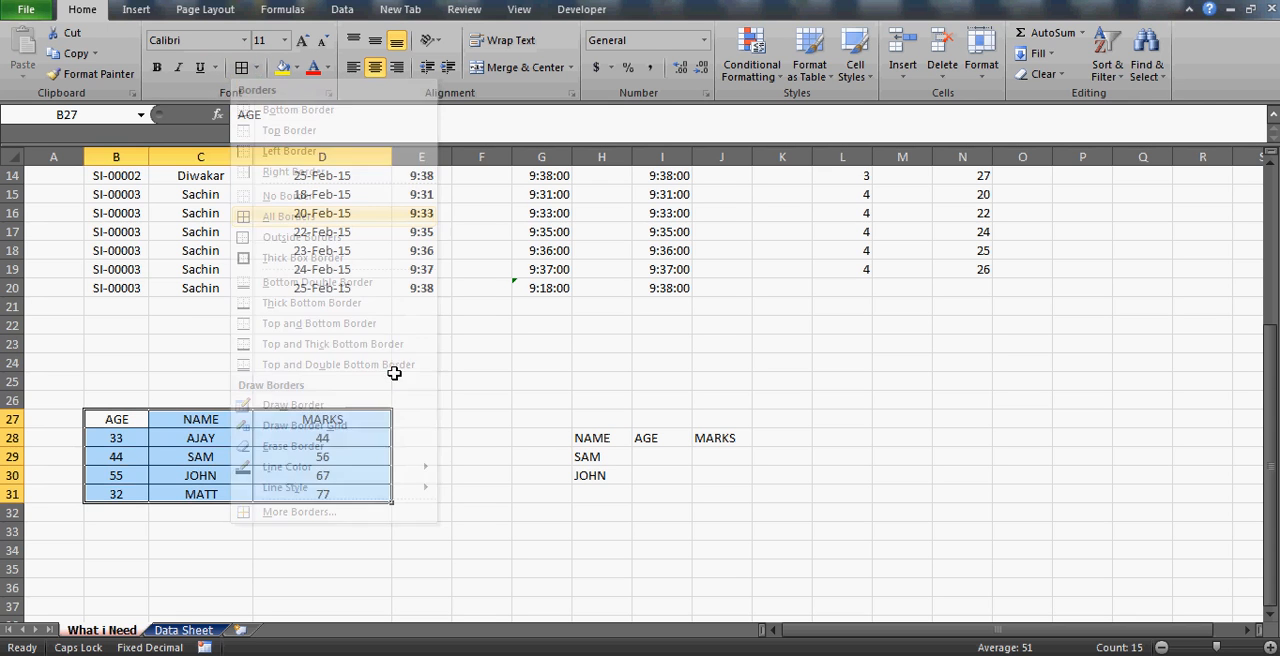
Highlight the NAME and AGE columns in B27:C31 to examine their order for a lookup.
left_click(249, 426)
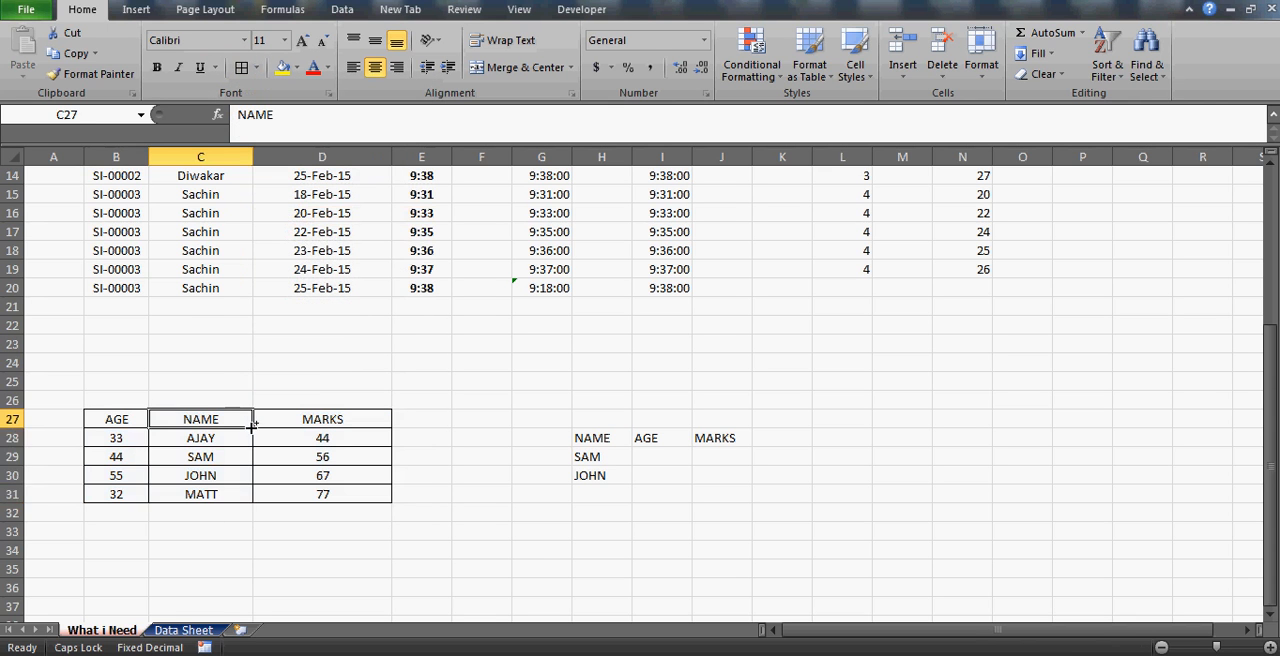
key("shift+Down")
key("shift+Down")
key("shift+Down")
key("shift+Down")
key("shift+Left")
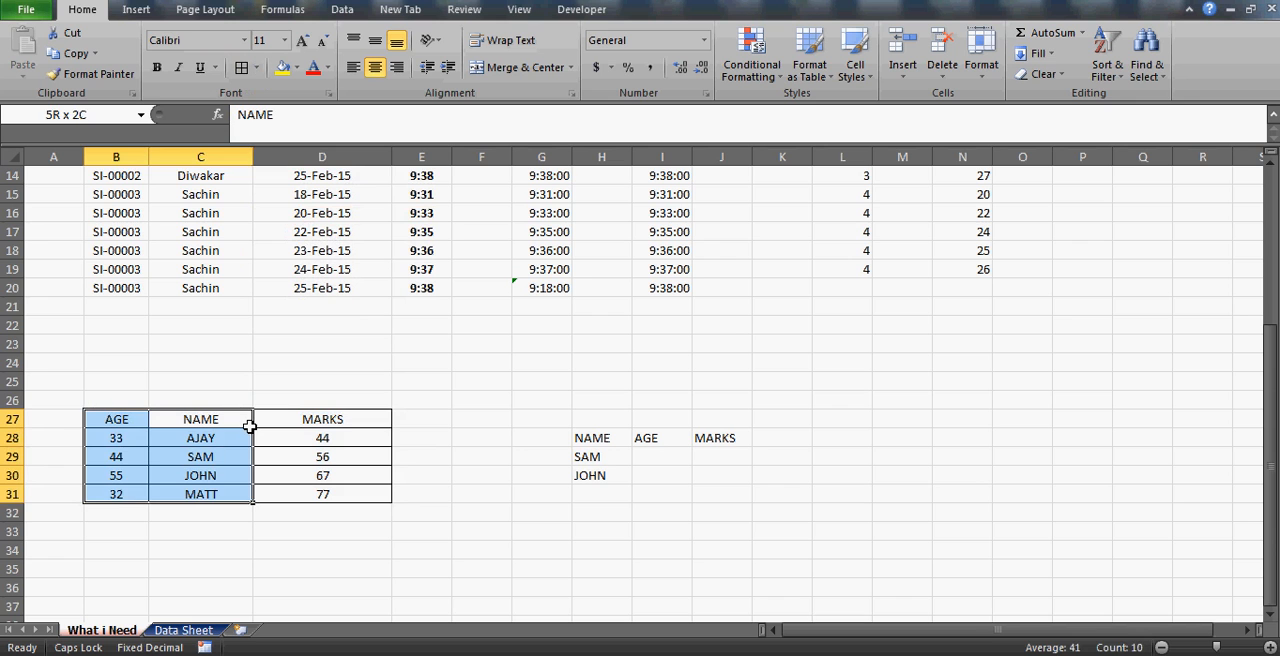
key("Right")
key("Right")
key("Right")
key("Right")
key("Right")
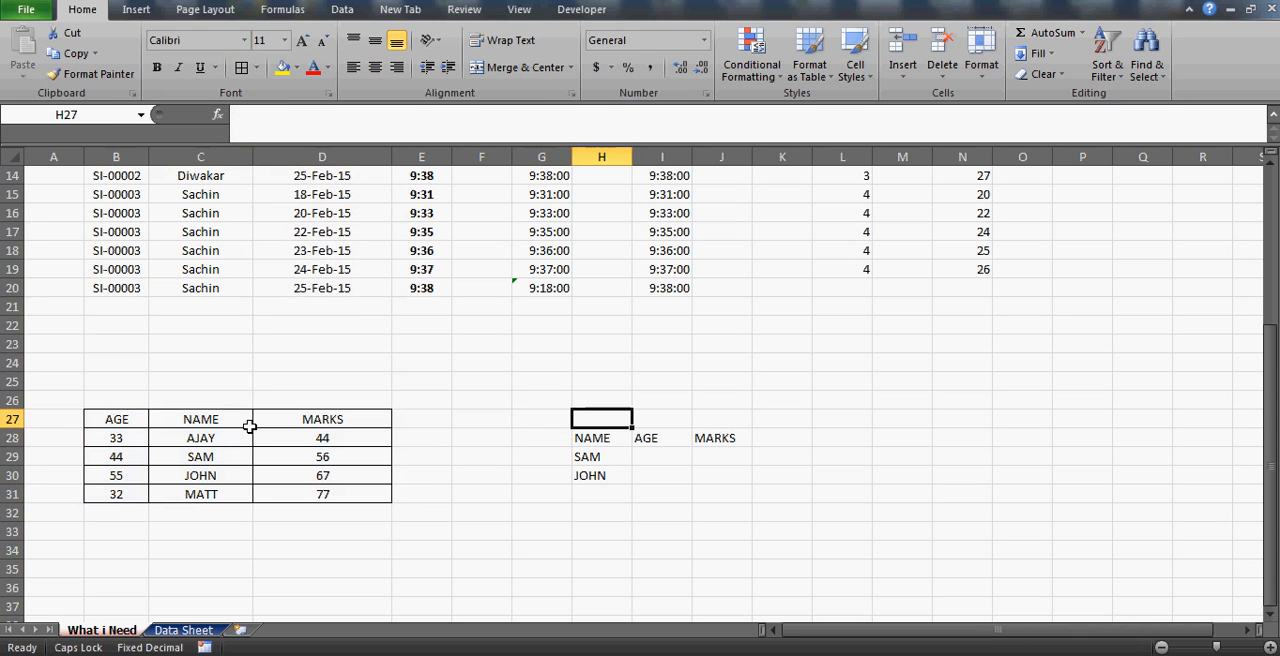
Copy the AGE column B27:B31 into E27, directly after the MARKS column.
key("Left")
key("Left")
key("Left")
key("Left")
key("Left")
key("Left")
key("shift+Down")
key("shift+Down")
key("shift+Down")
key("shift+Down")
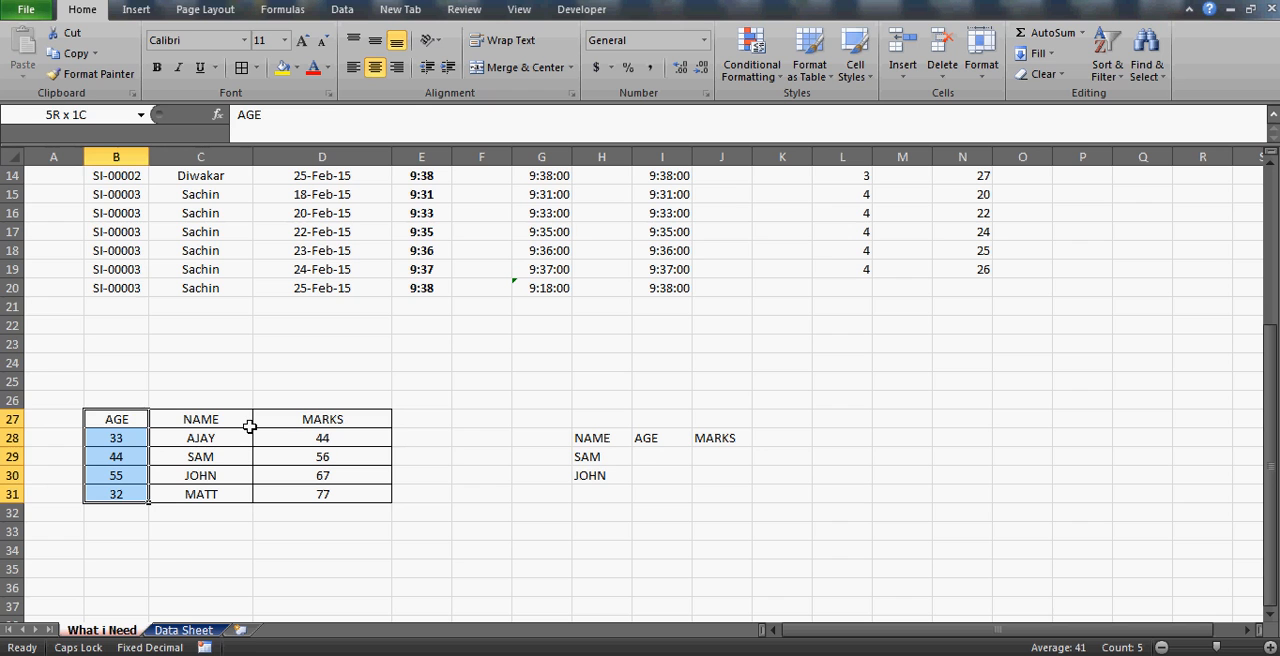
key("ctrl+c")
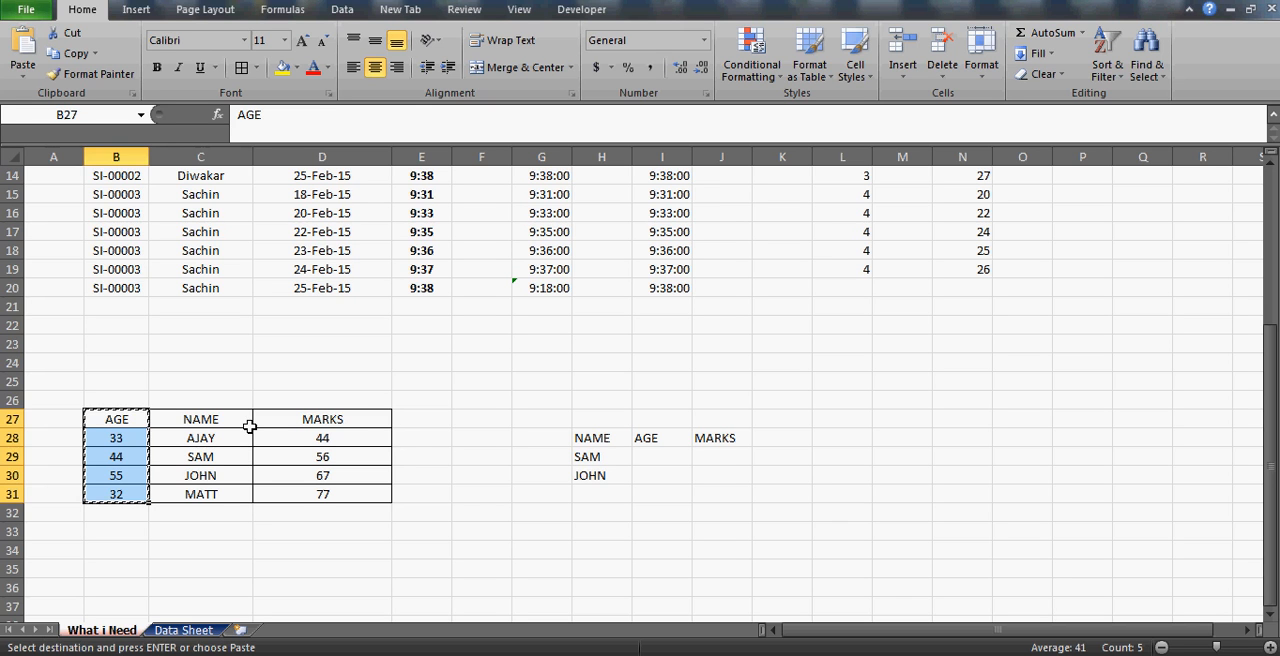
left_click(418, 425)
key("ctrl+v")
Highlight the table from NAME to the copied AGE column, and undo the pasted column.
key("Left")
key("Left")
key("shift+Right")
key("shift+Right")
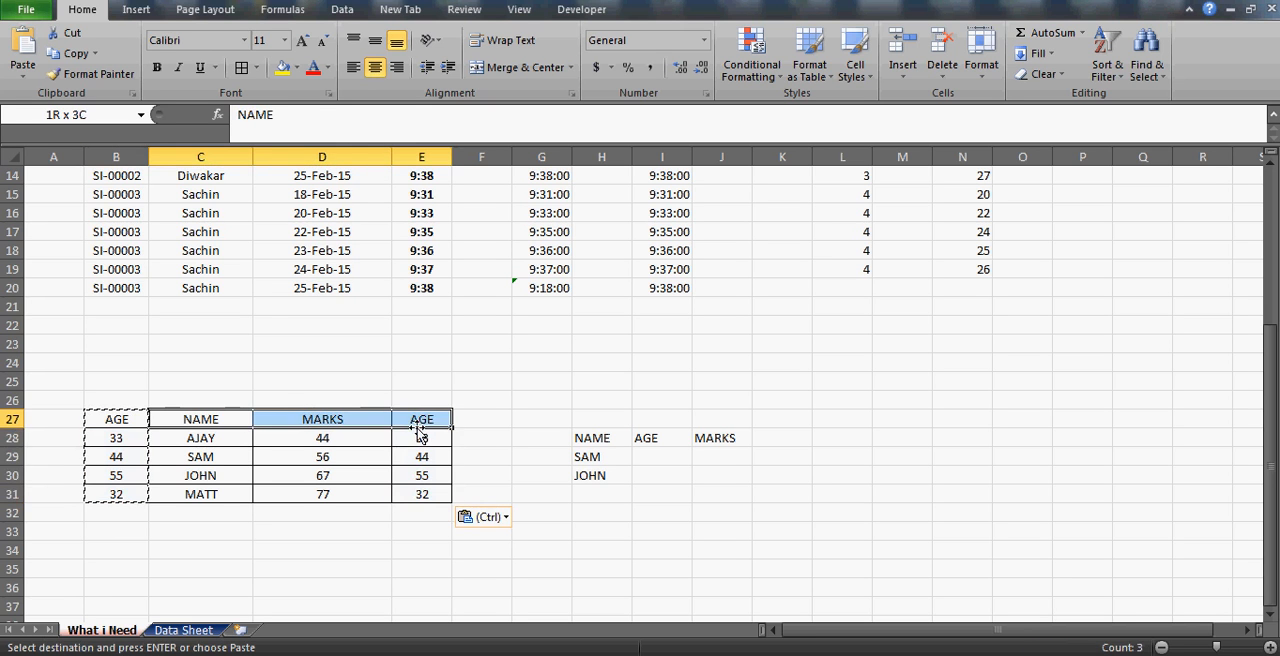
key("shift+Down")
key("shift+Down")
key("ctrl+z")
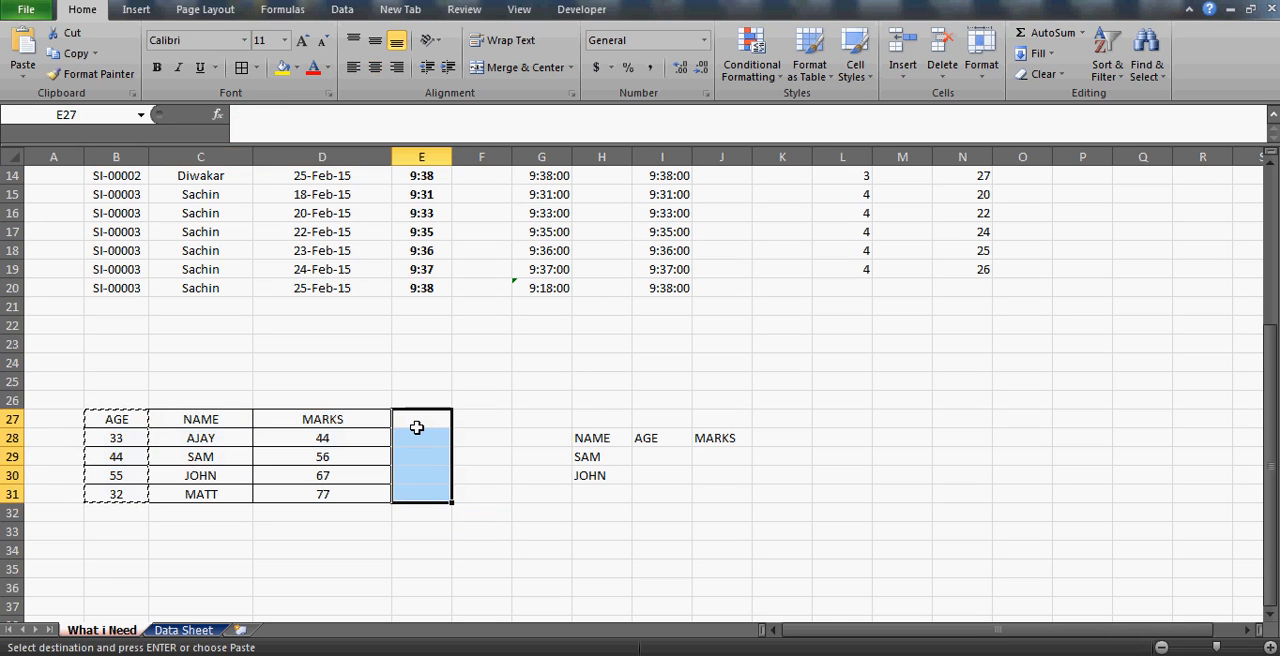
key("Escape")
Check the empty AGE lookup cells in I29:I30 and highlight the source AGE column B27:B31.
left_click(647, 472)
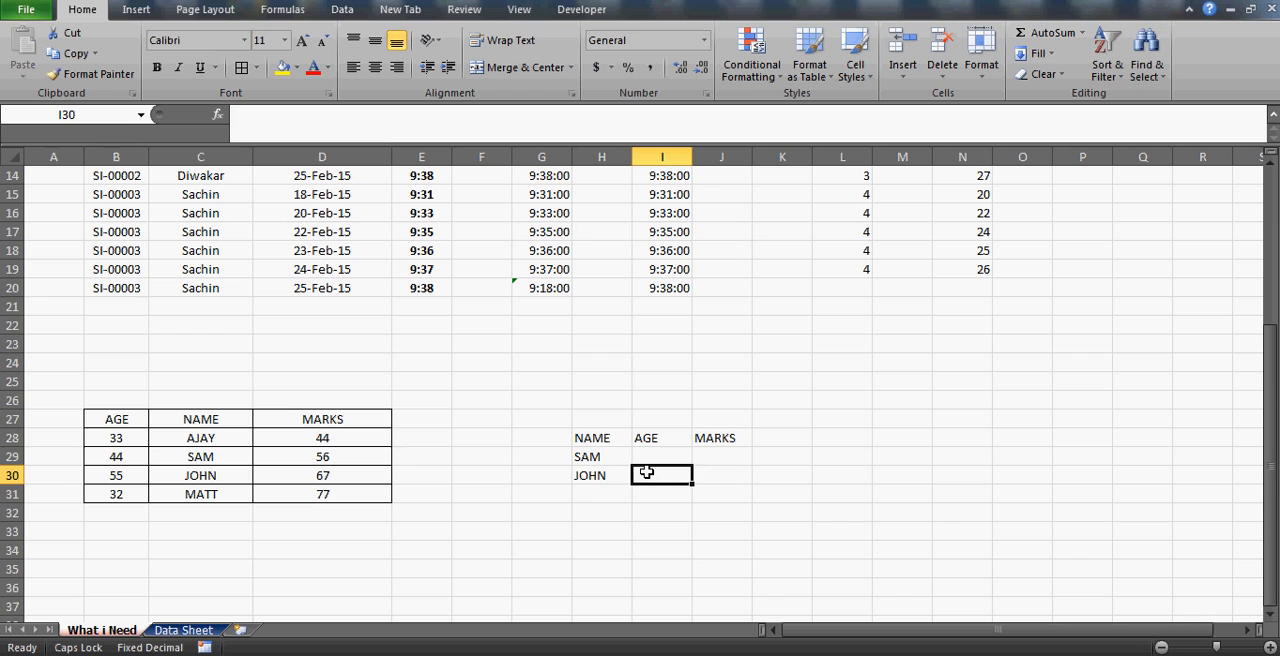
key("Up")
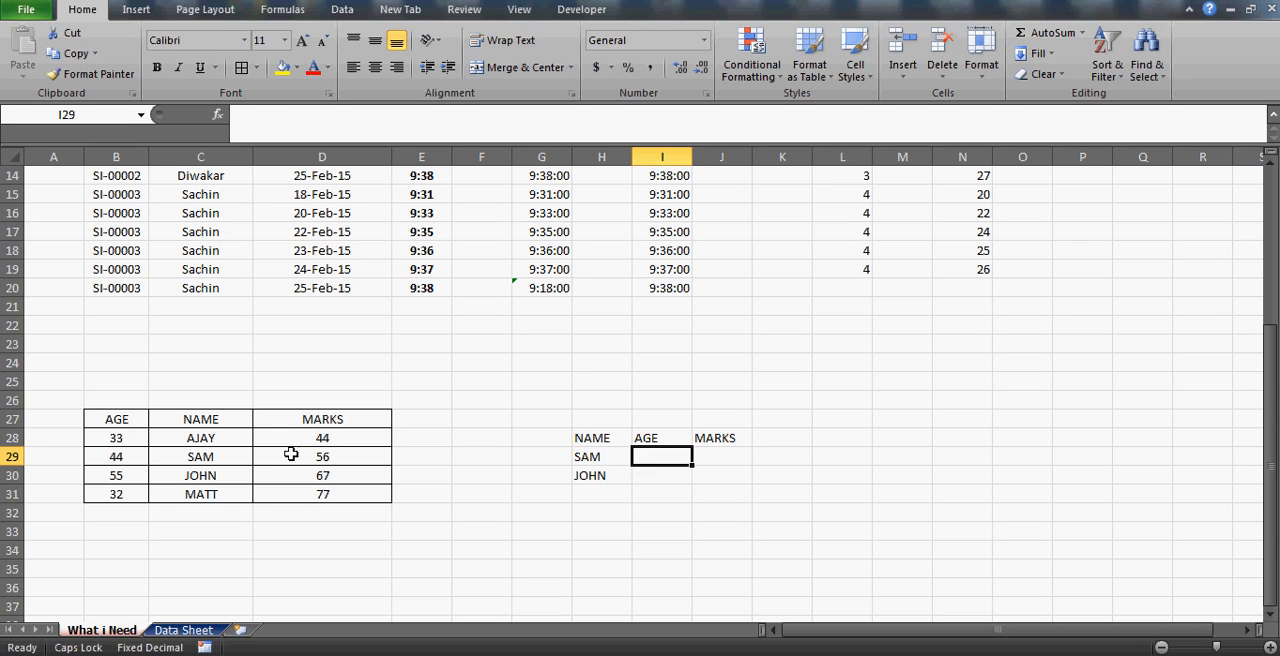
left_click(250, 443)
key("Up")
key("Left")
key("ctrl+shift+Down")
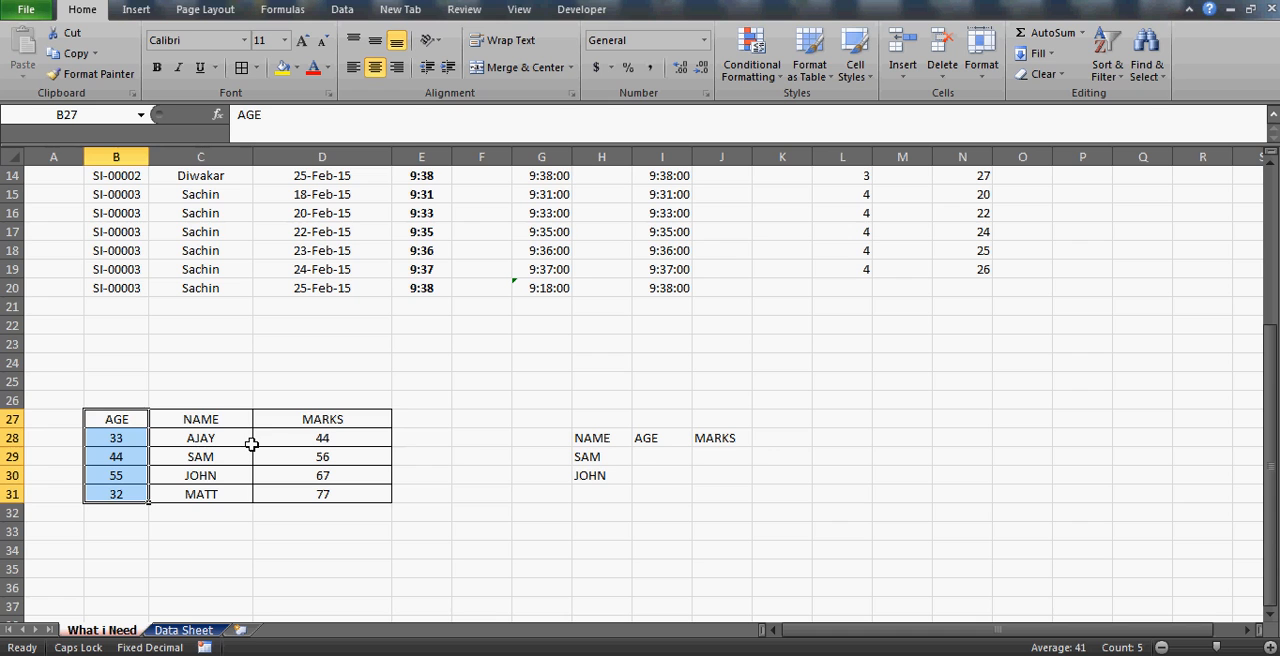
Make the NAME column C27:C31 bold and highlight the MARKS column D27:D31 for comparison.
key("Right")
key("ctrl+shift+Down")
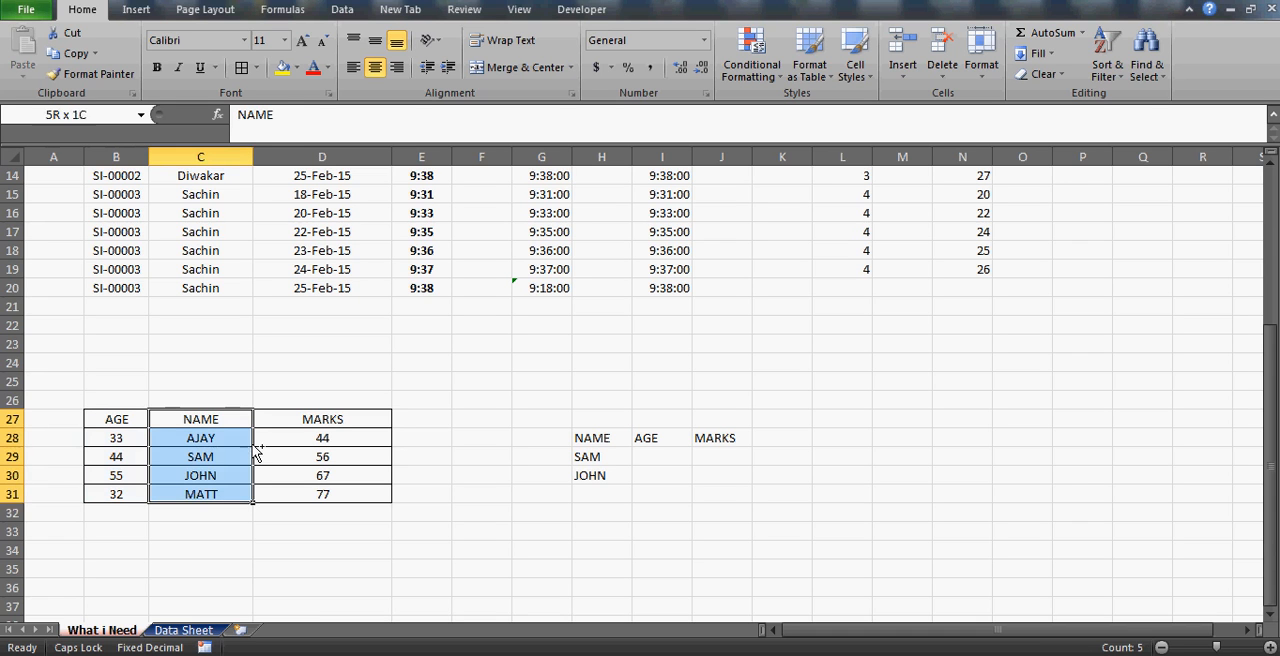
key("ctrl+b")
key("Right")
key("Right")
key("Left")
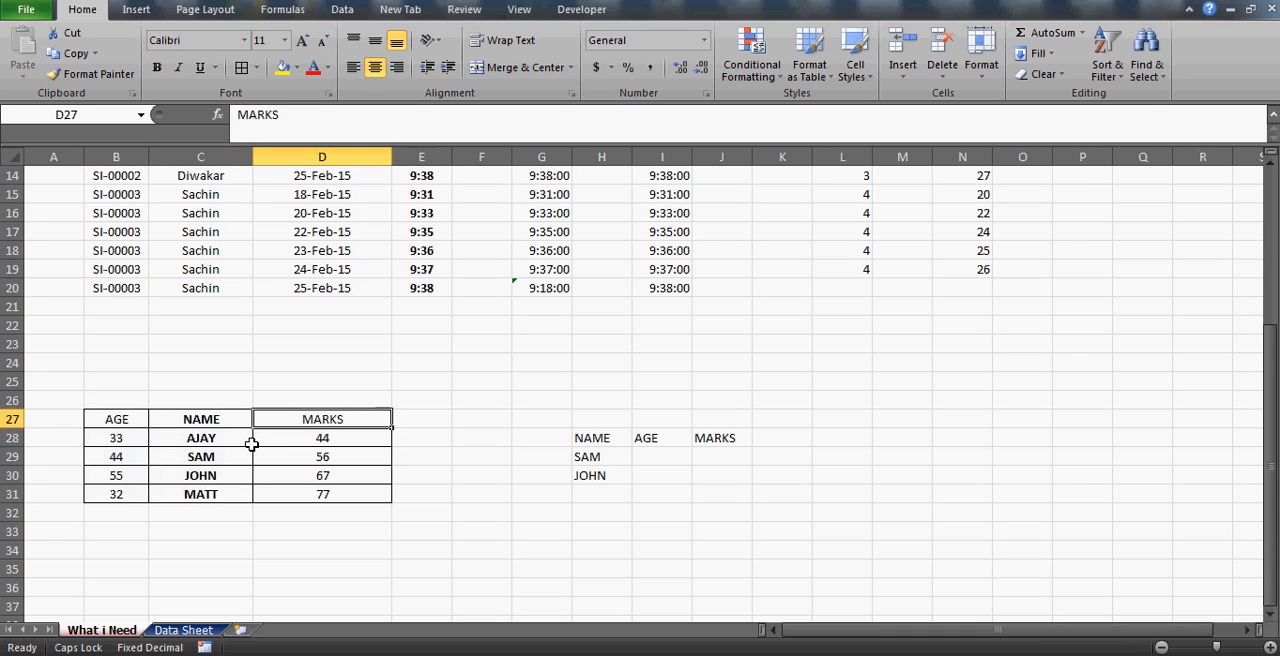
key("ctrl+shift+Down")
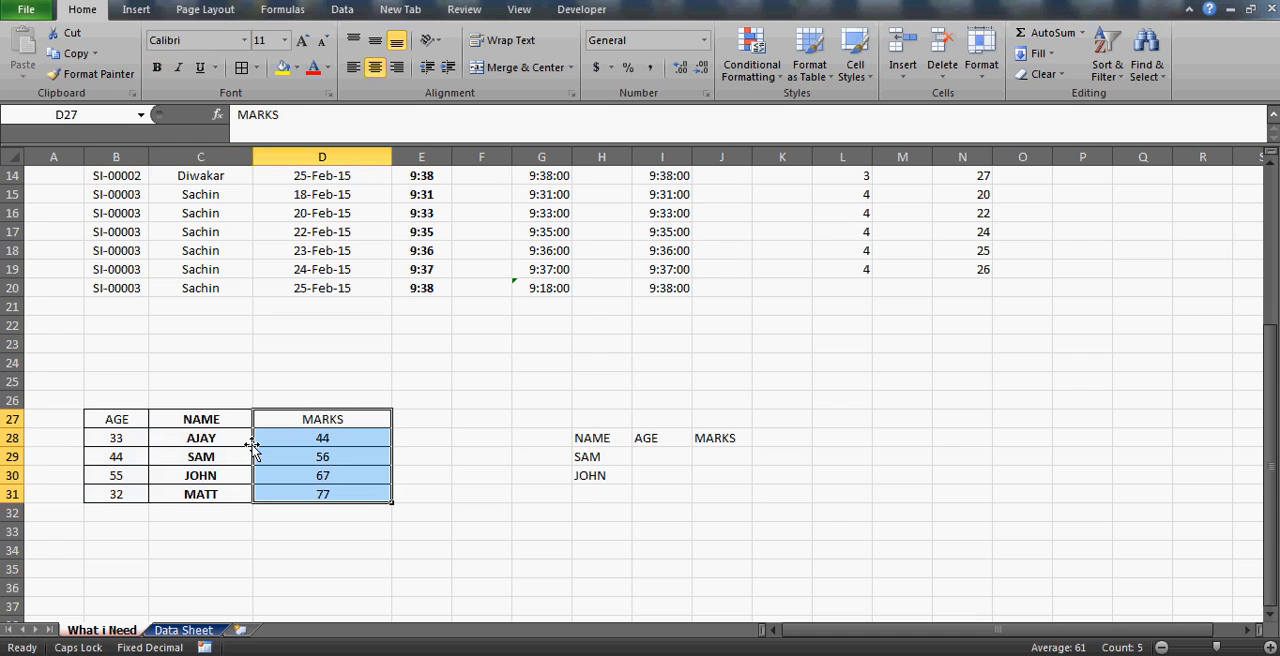
key("Left")
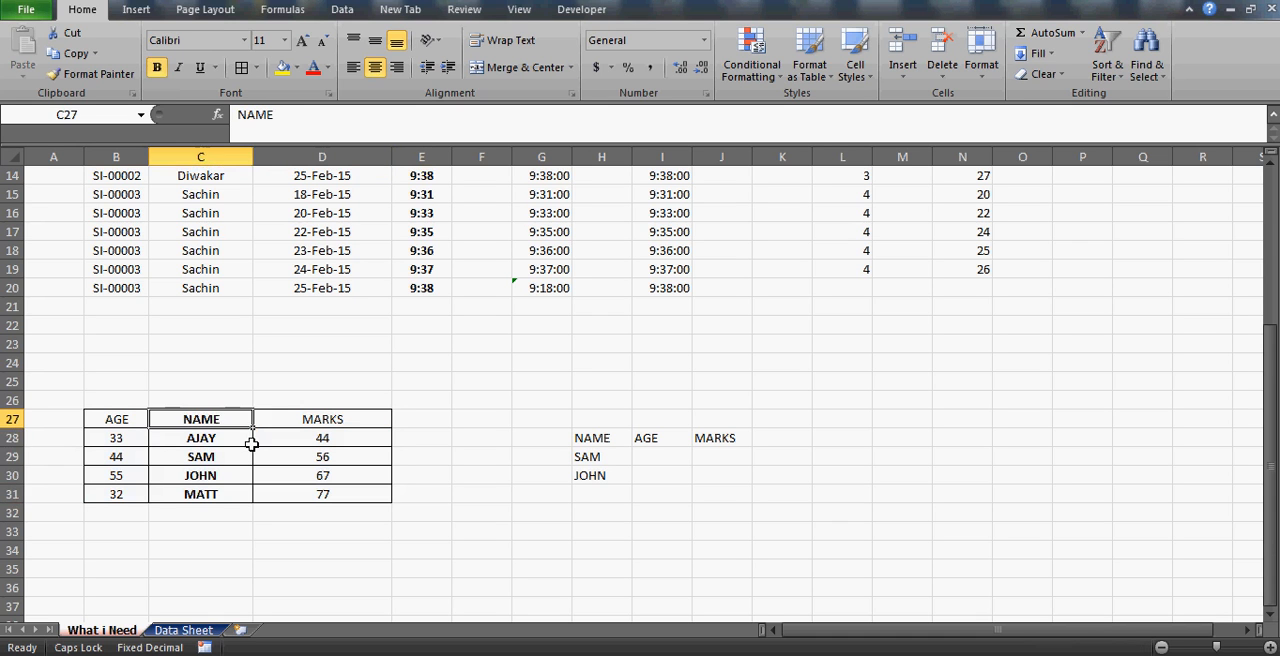
Enter =INDEX(B27:D31,3,1) in I29 to return the AGE for the first lookup name.
left_click(664, 457)
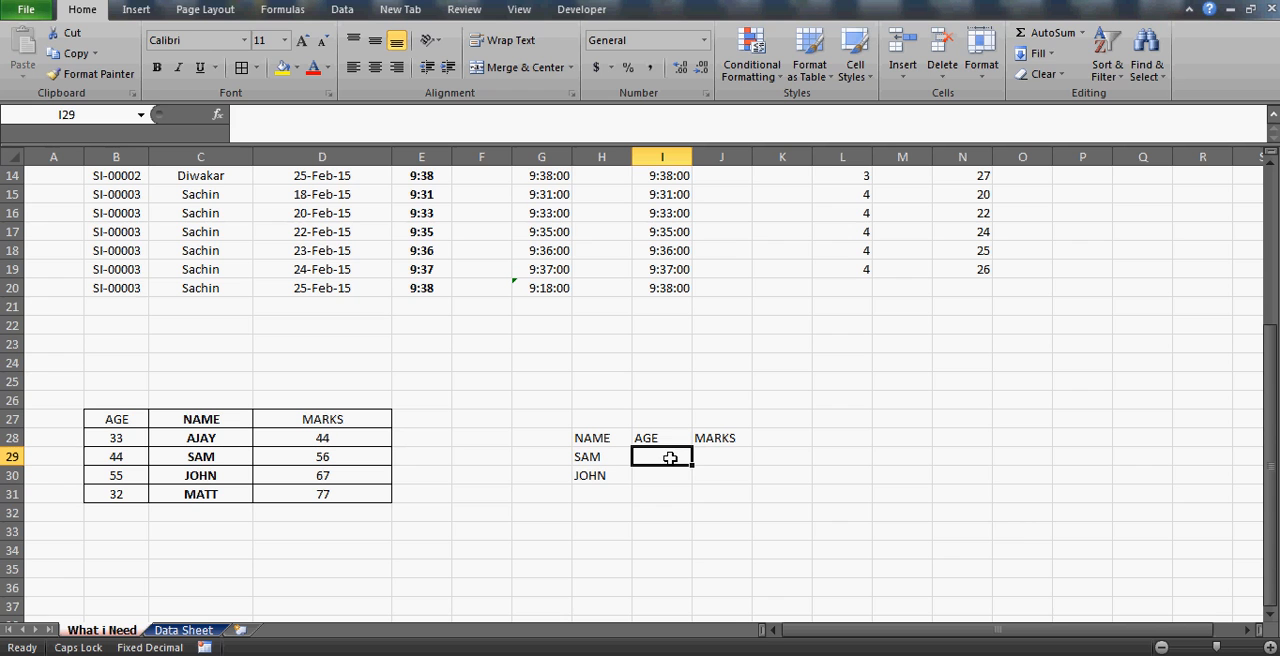
type("=")
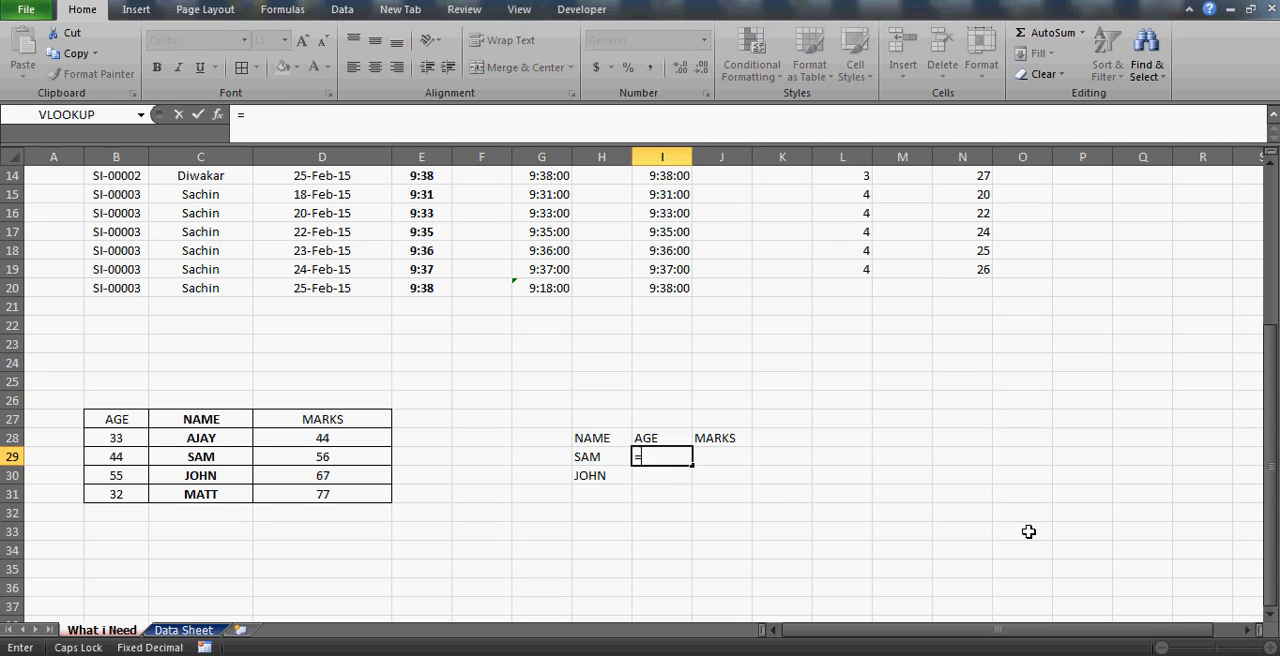
type("INDEX(")
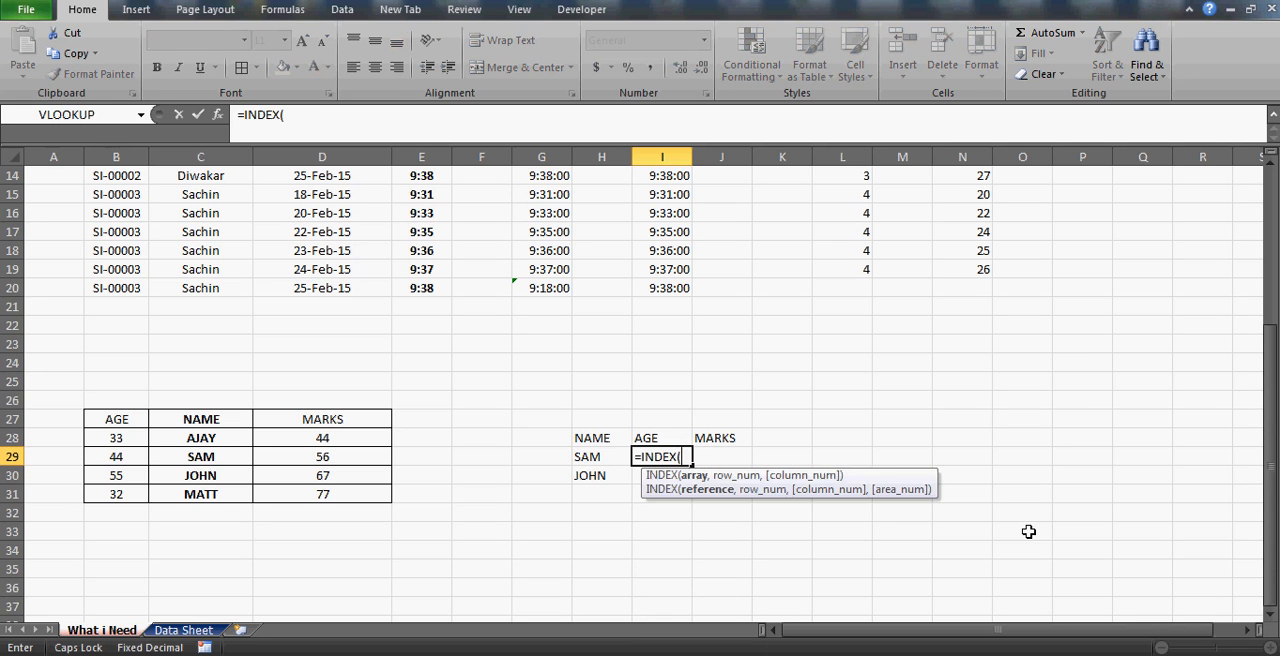
left_click(126, 414)
key("shift+Right")
key("shift+Right")
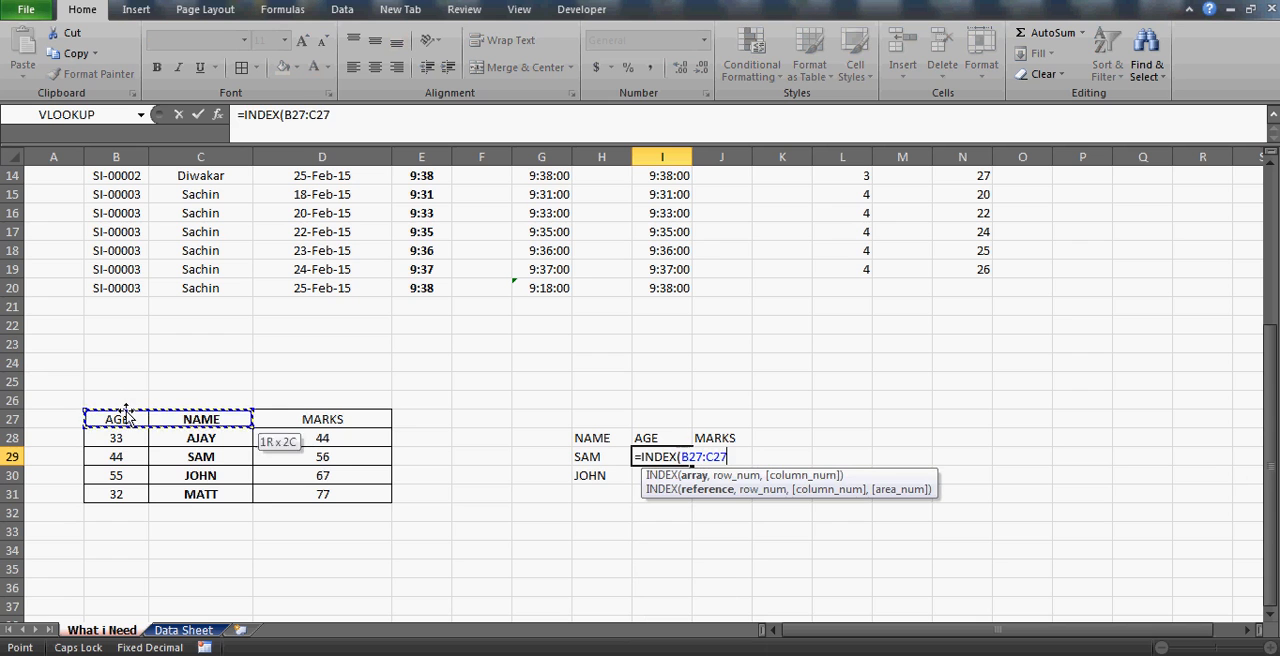
key("shift+Down")
key("shift+Down")
key("shift+Down")
key("shift+Down")
type(",")
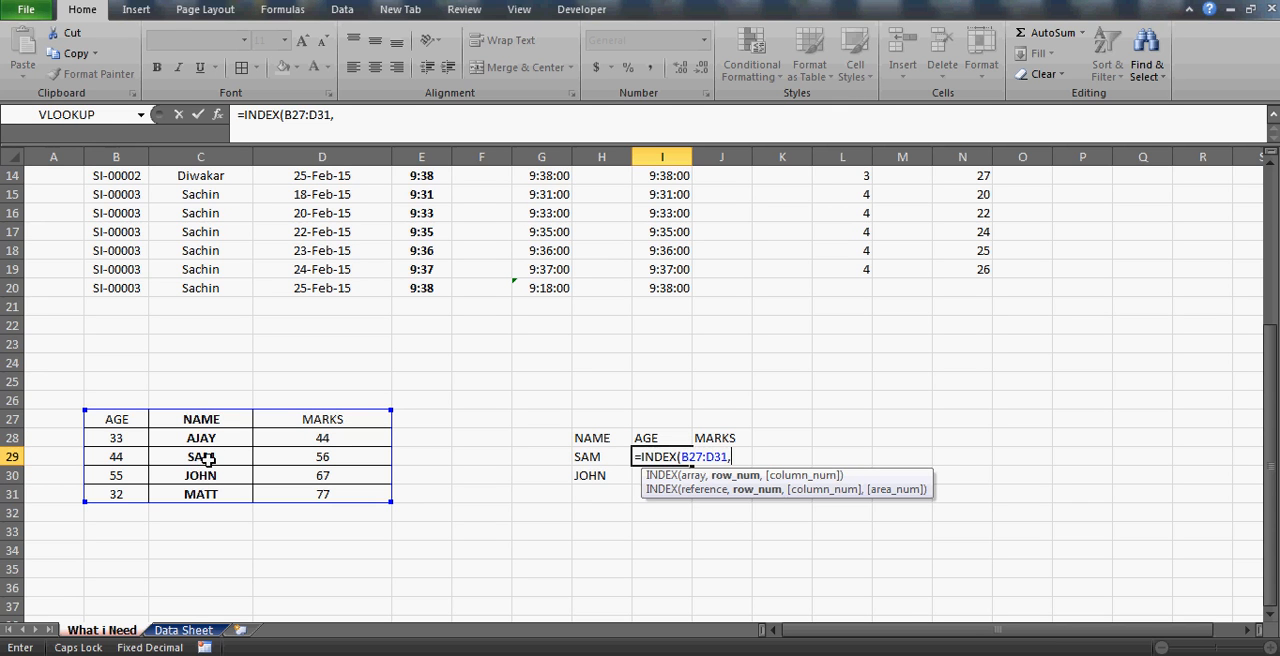
type("3,1")
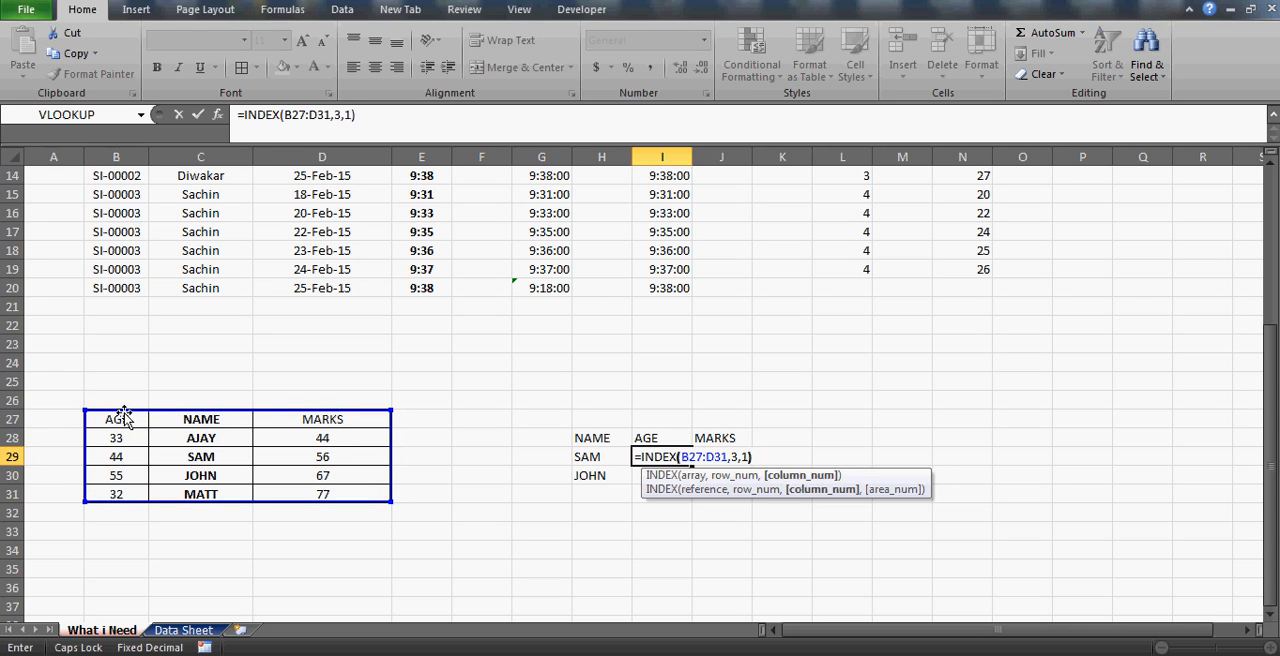
key("Return")
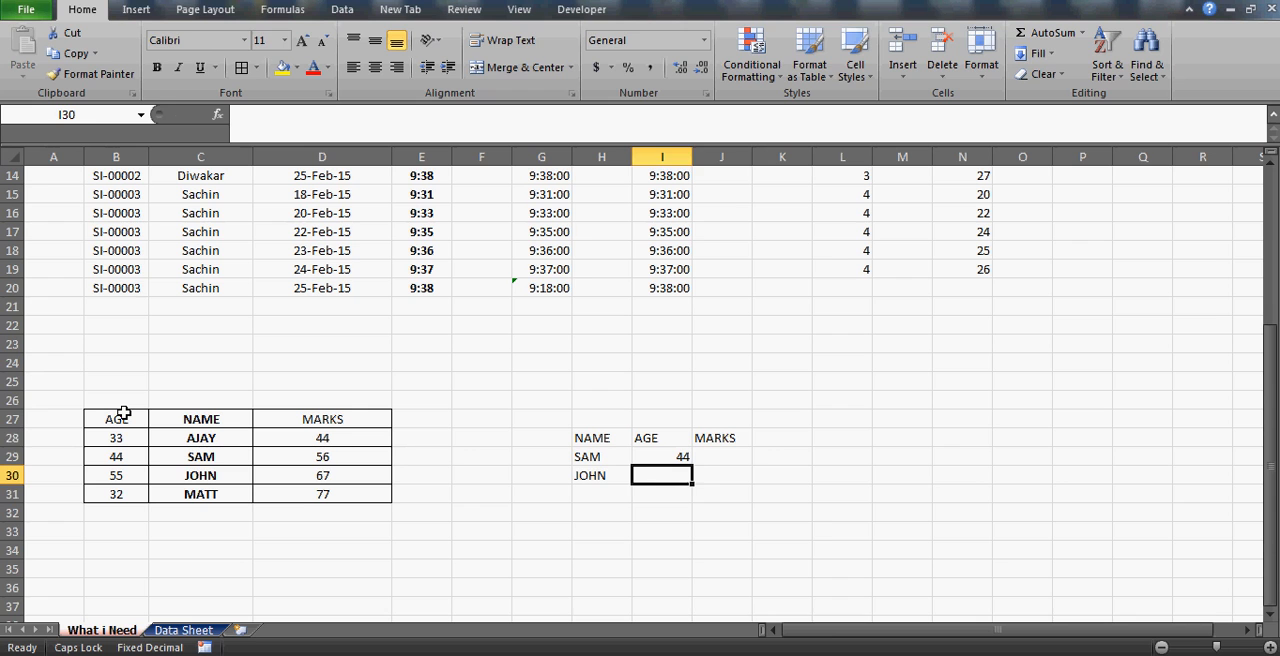
Enter =INDEX(B27:D31,3,3) in J29 to return the MARKS for the first lookup name.
key("Up")
key("Right")
type("=INDE")
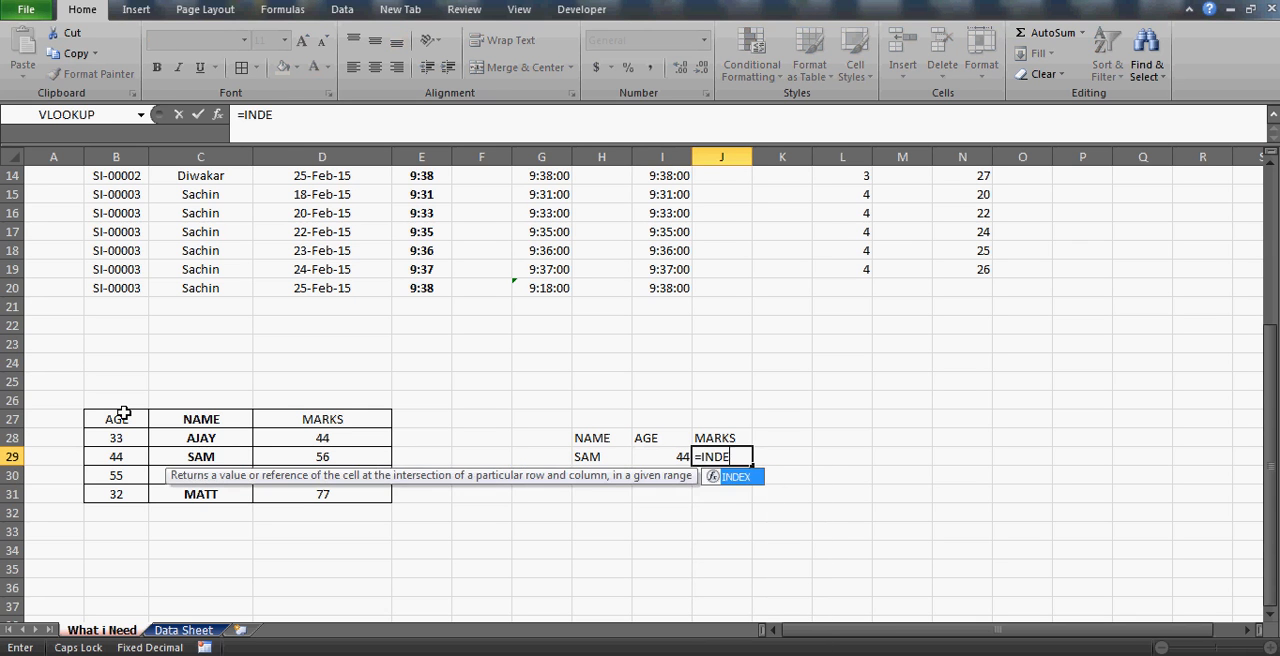
type("X(")
left_click(145, 417)
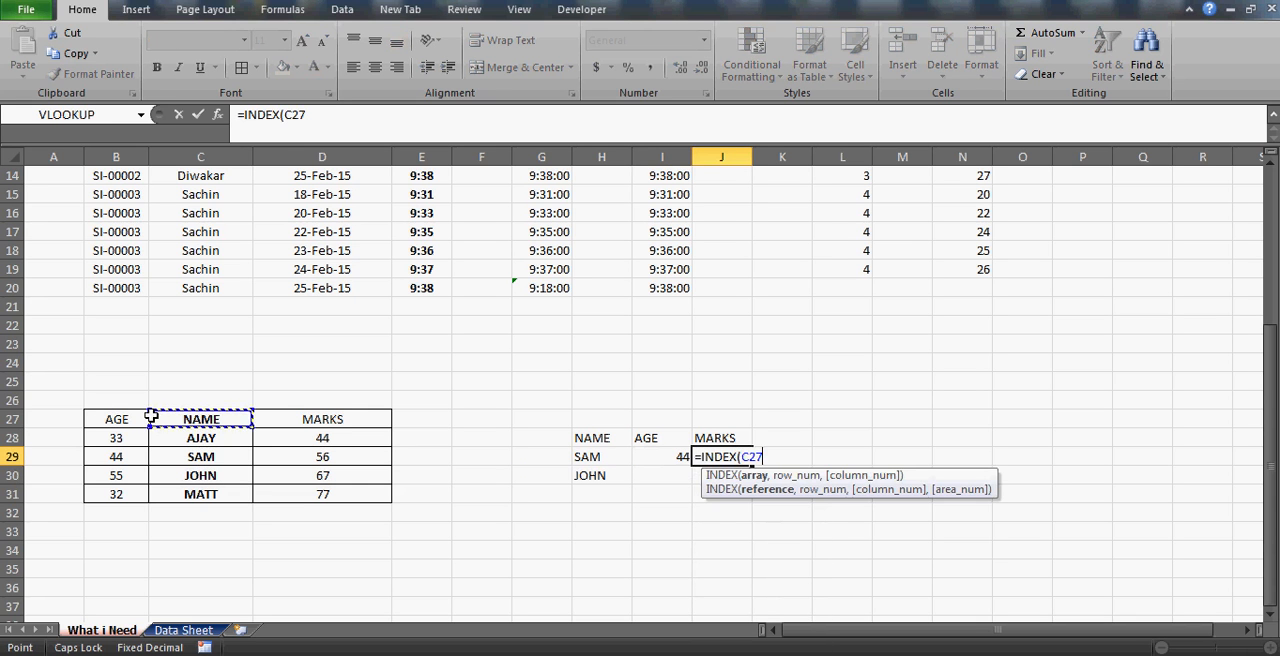
left_click_drag(150, 416, 385, 498)
type(",")
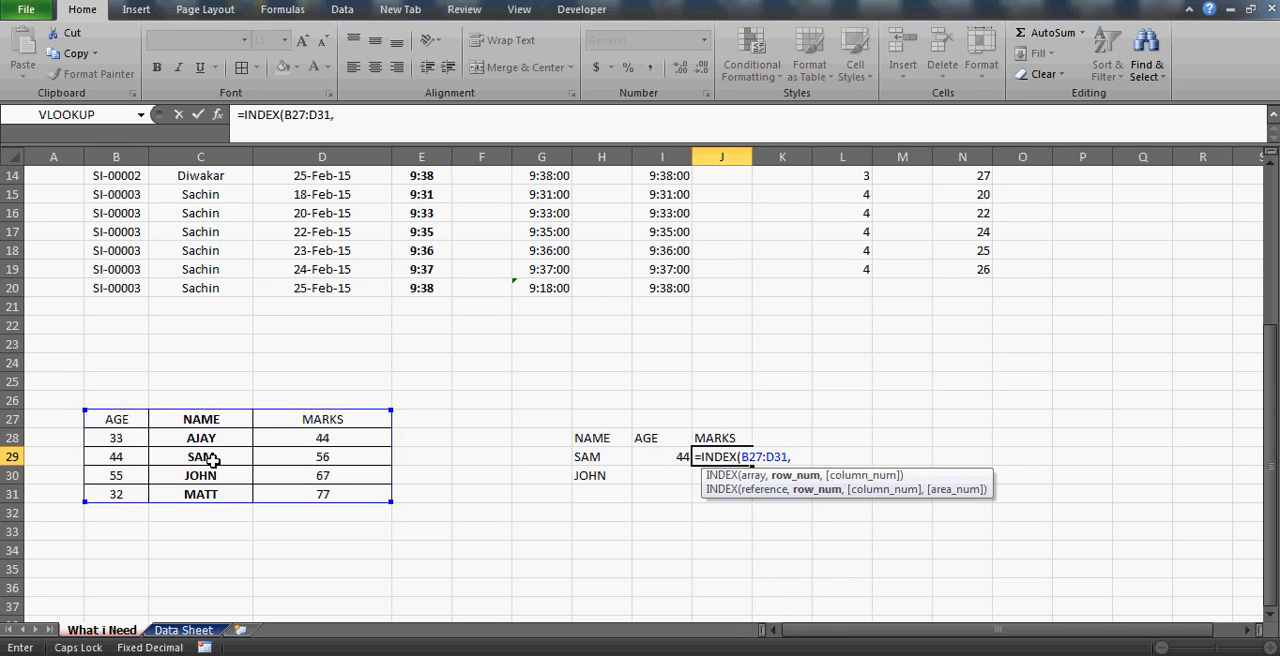
type("3,")
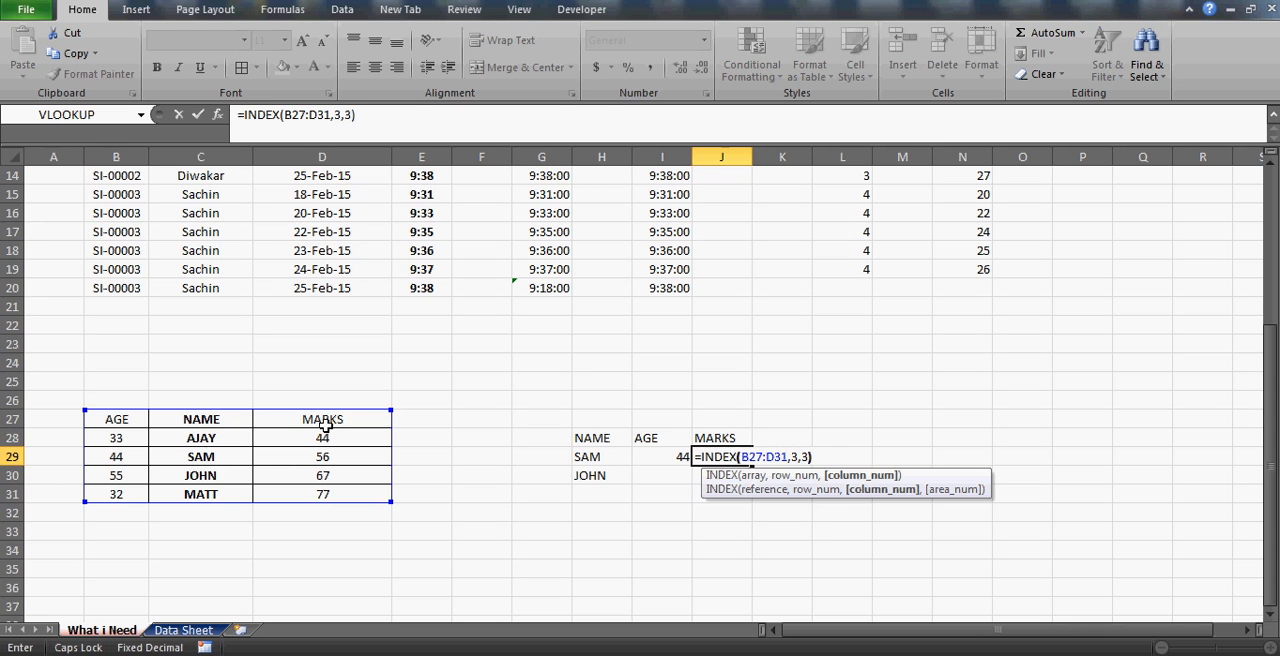
type("3)")
key("Return")
Review the AGE formula in I29 and highlight the AGE and MARKS headings in I28:J28.
key("Up")
key("Left")
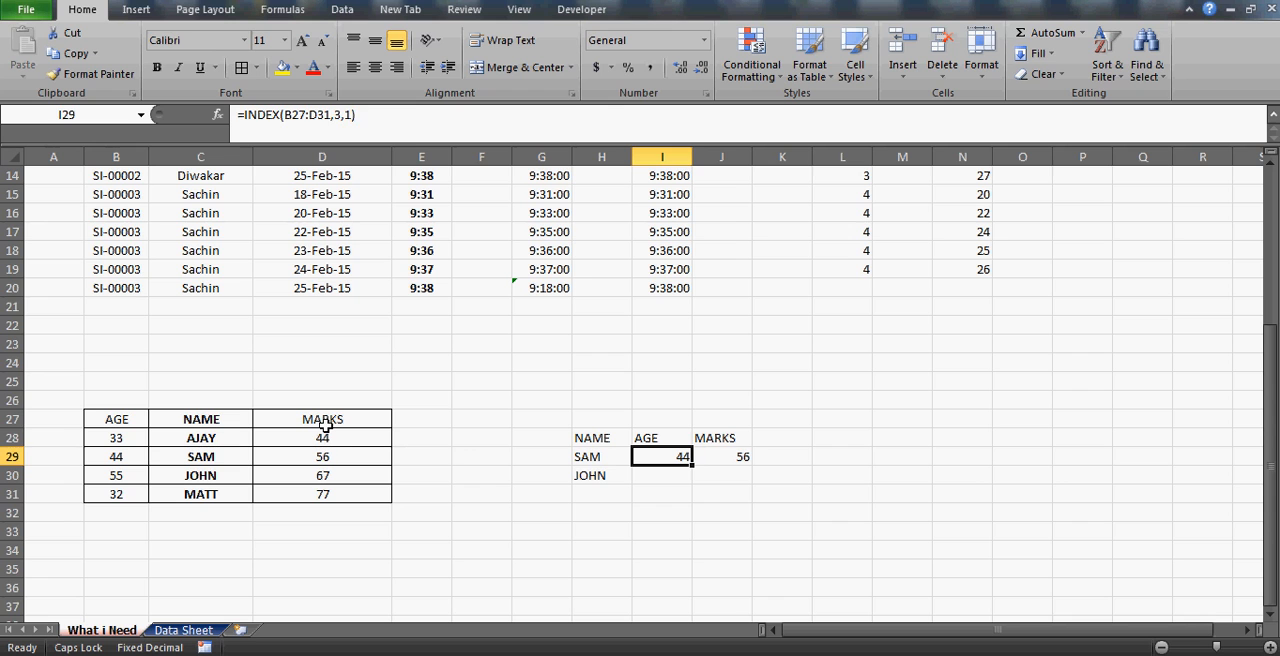
key("Up")
key("shift+Right")
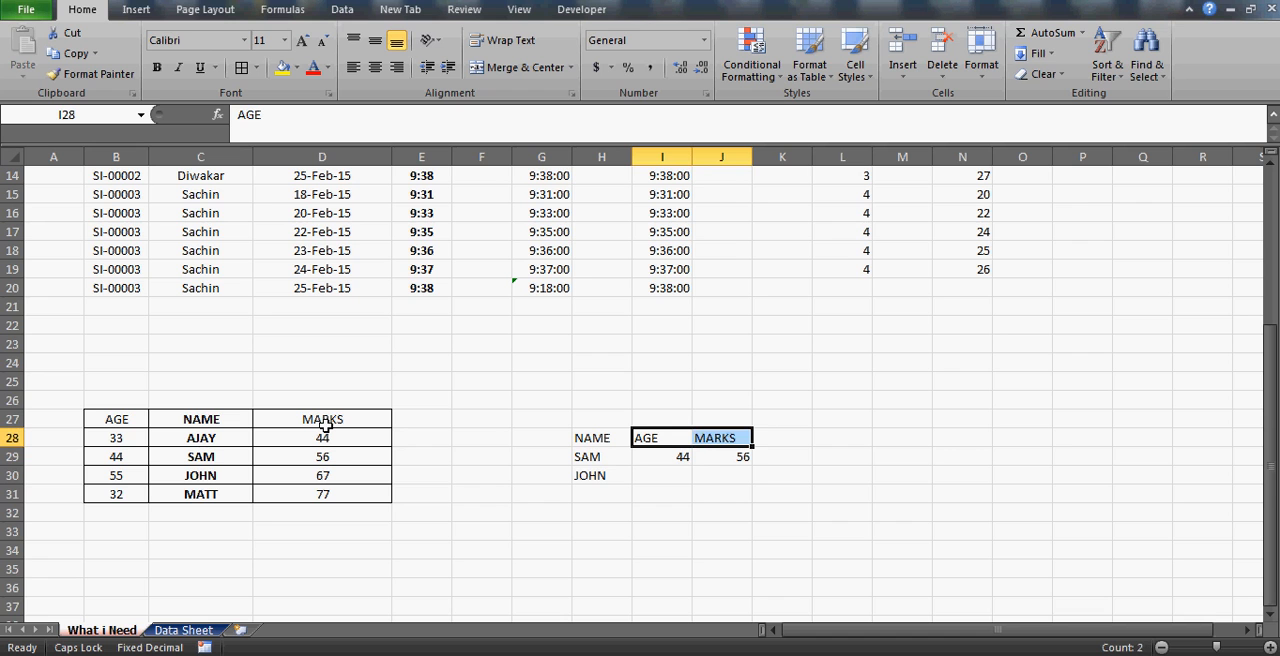
key("Down")
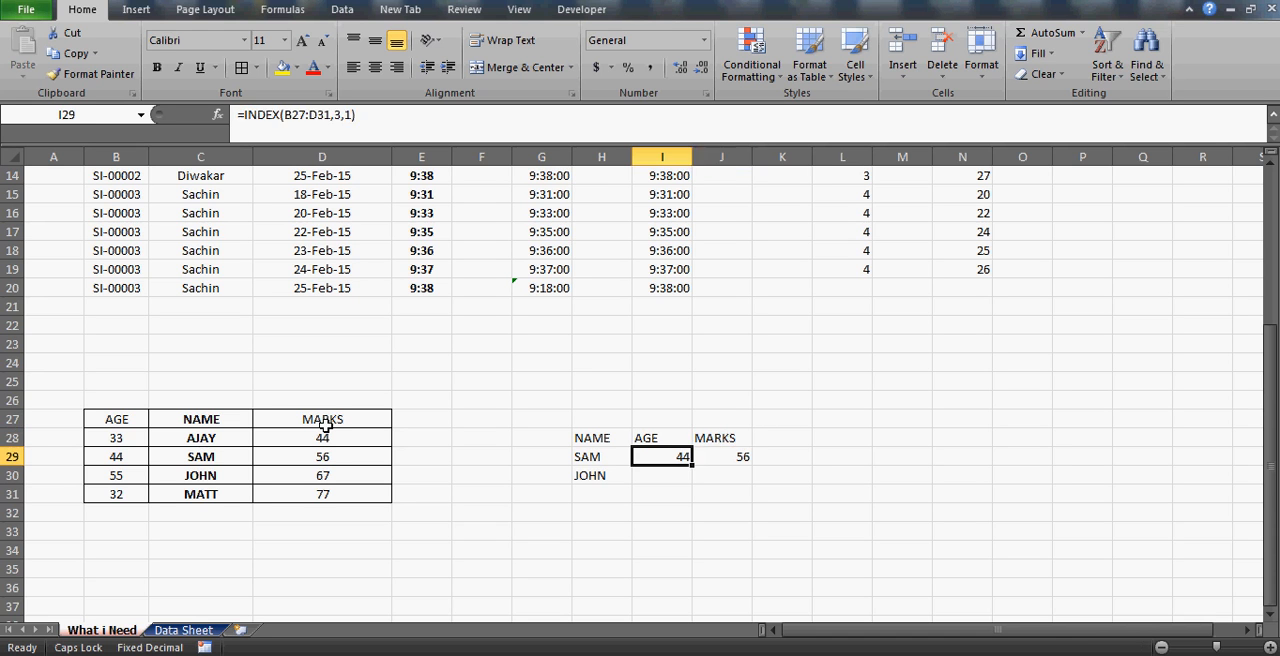
key("Right")
key("Right")
key("Right")
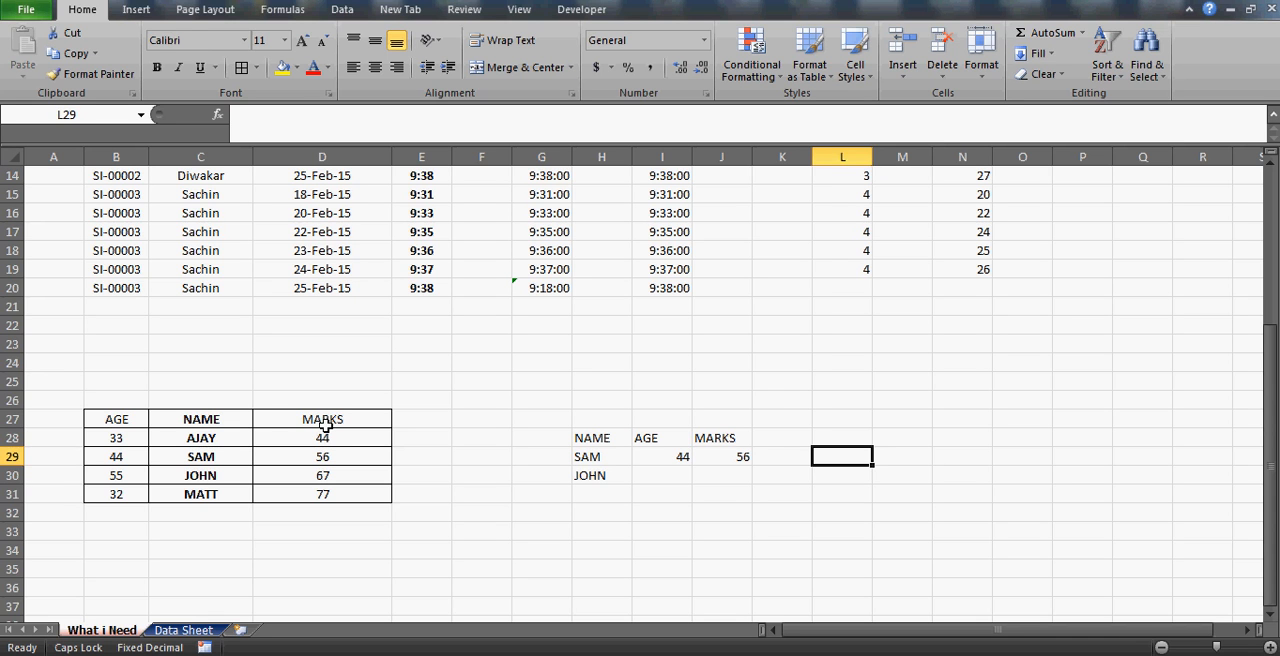
Delete the INDEX formulas from the MARKS cell J29 and the AGE cell I29.
key("Left")
key("Left")
key("Delete")
key("Left")
key("Right")
key("Right")
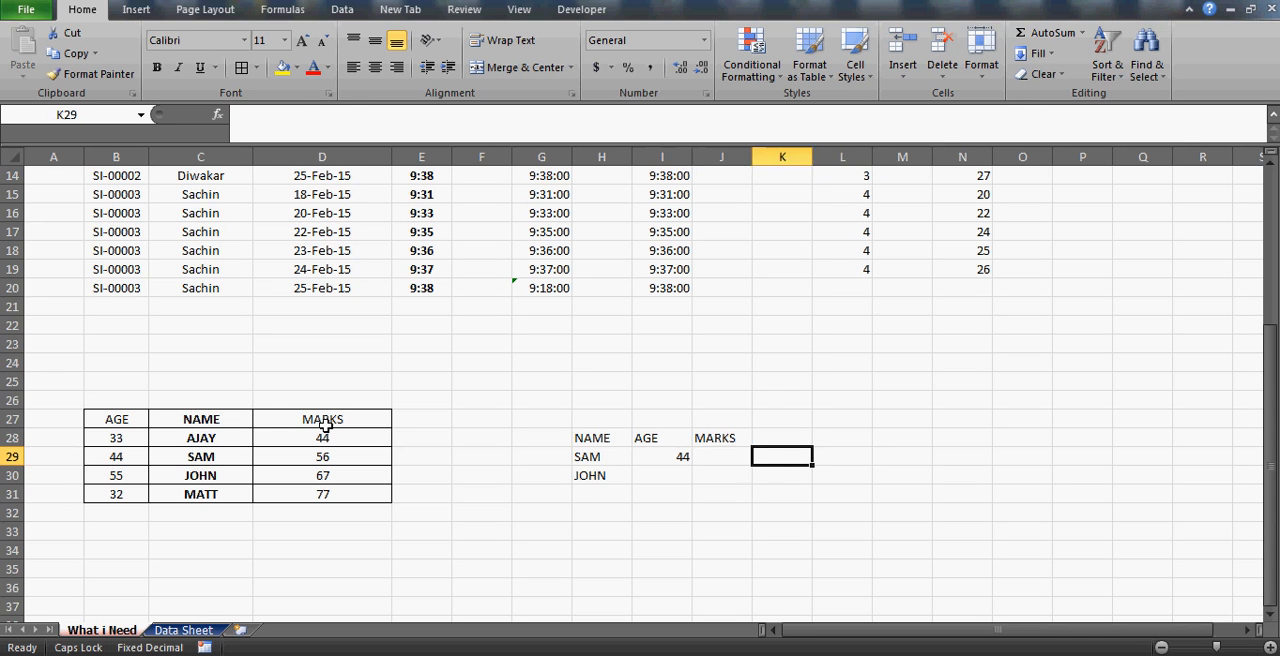
key("Right")
key("Left")
key("Left")
key("Left")
key("Down")
key("Down")
key("Up")
key("Up")
key("Left")
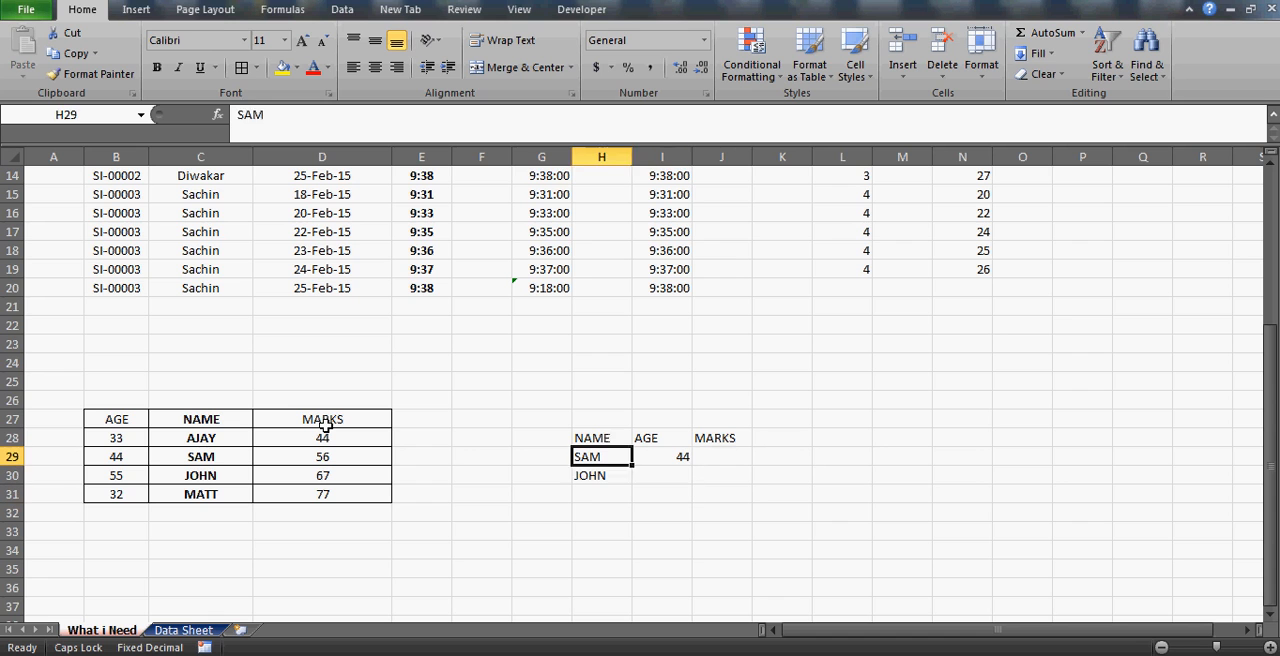
key("Left")
key("Right")
key("Right")
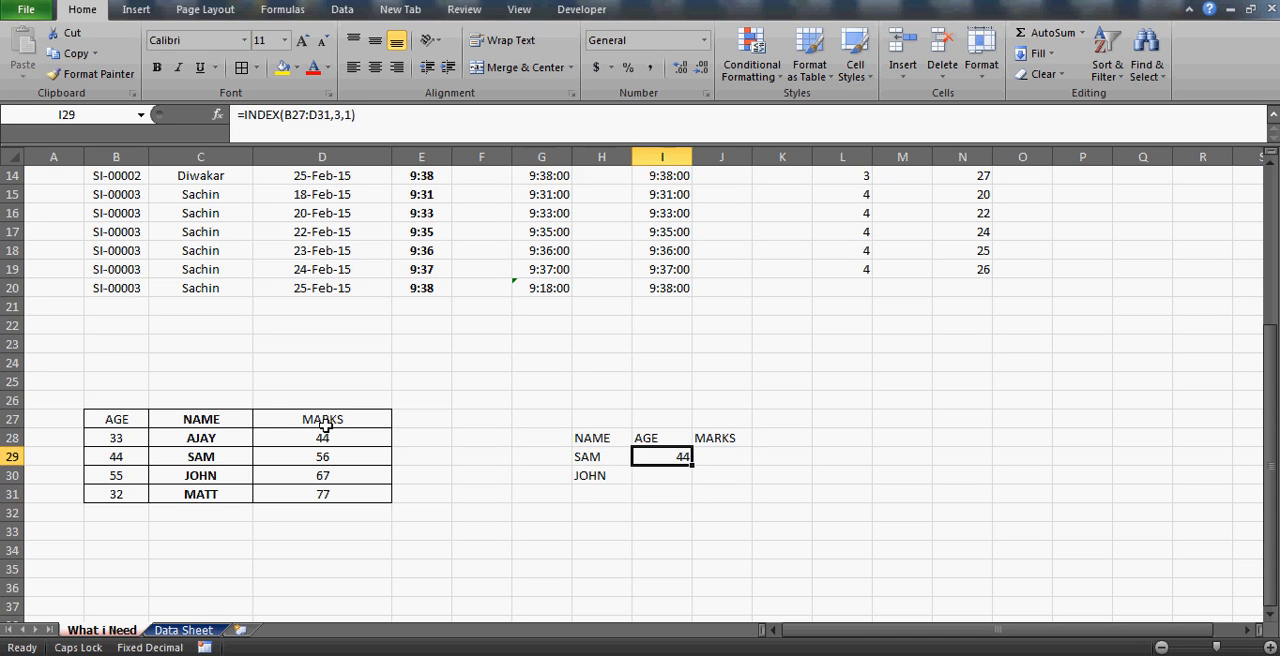
key("Delete")
Enter =MATCH(H29,C27:C31,0) in G29 to find the first lookup name's row in the NAME column.
key("Left")
key("Left")
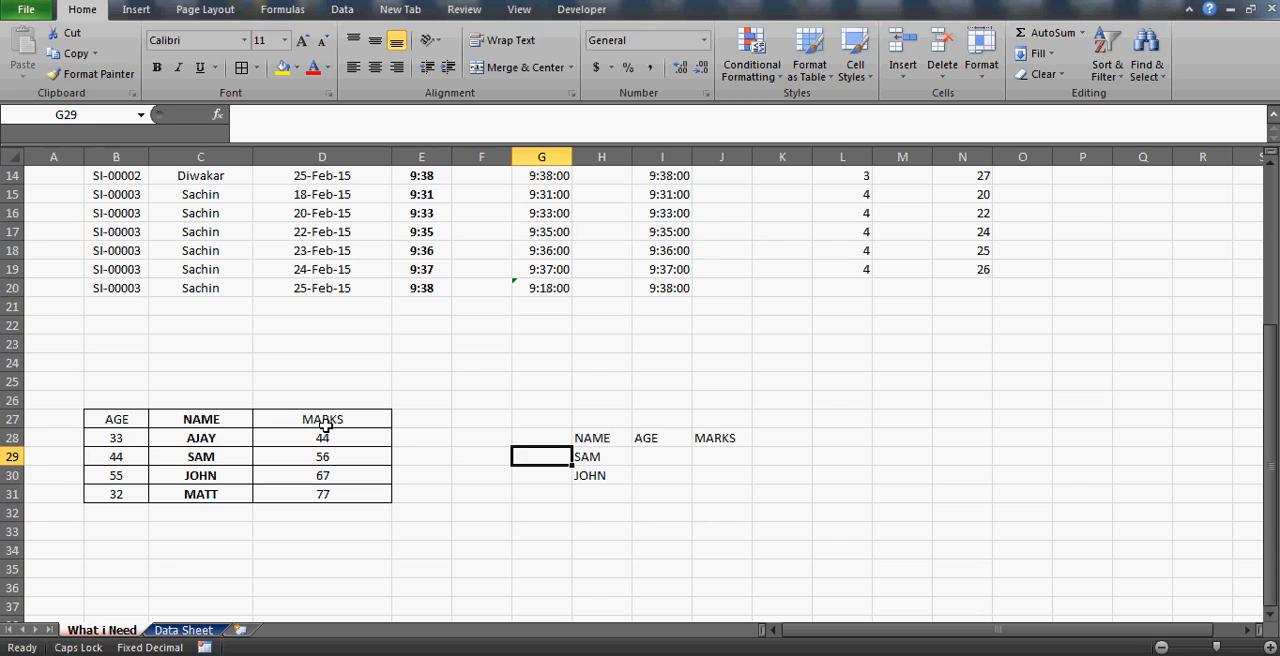
type("=MATCH(")
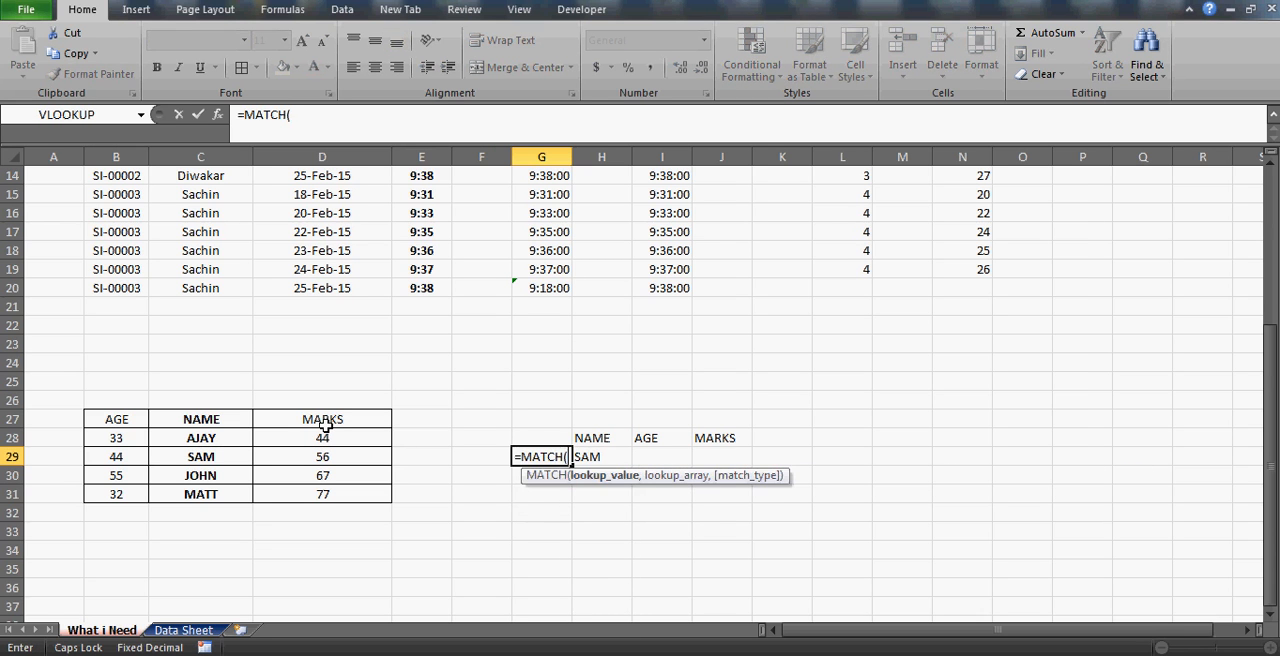
key("Right")
type(",")
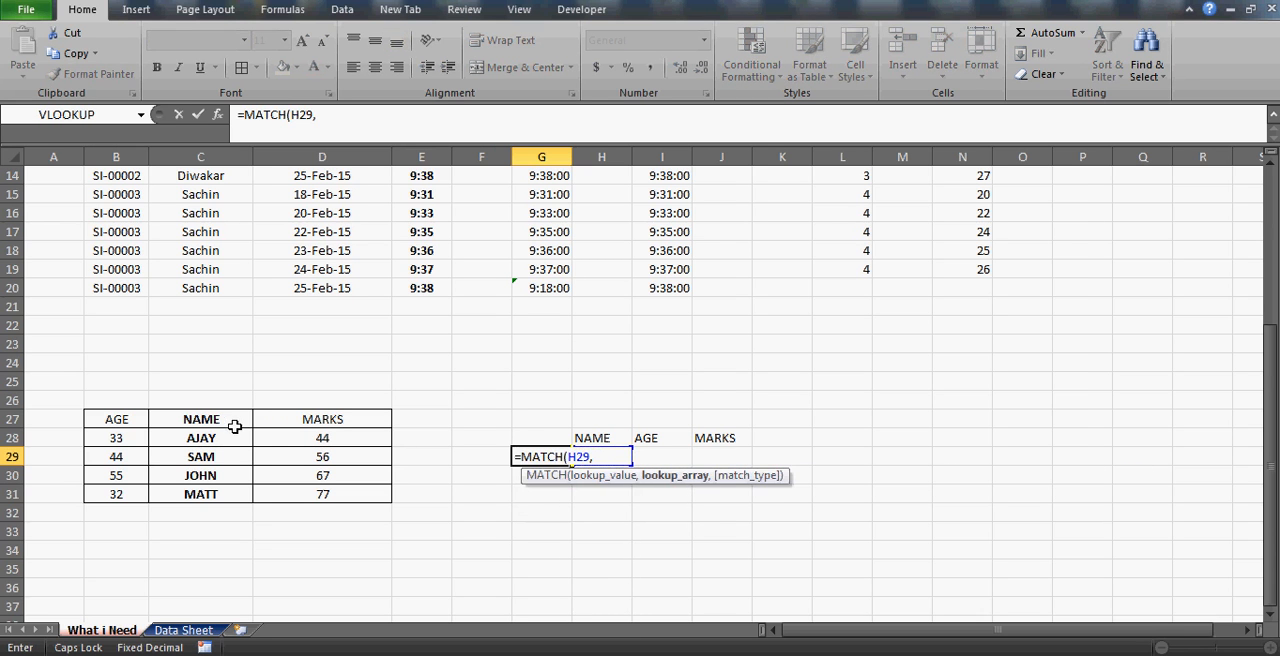
left_click_drag(212, 418, 212, 494)
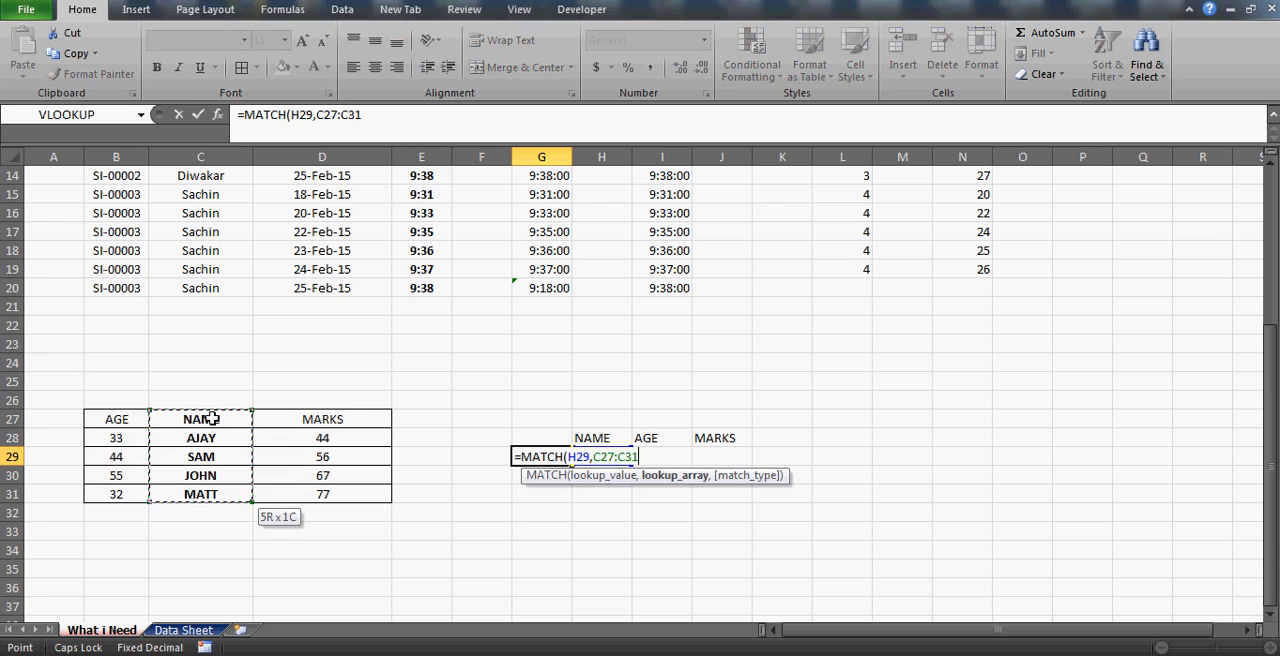
type(",")
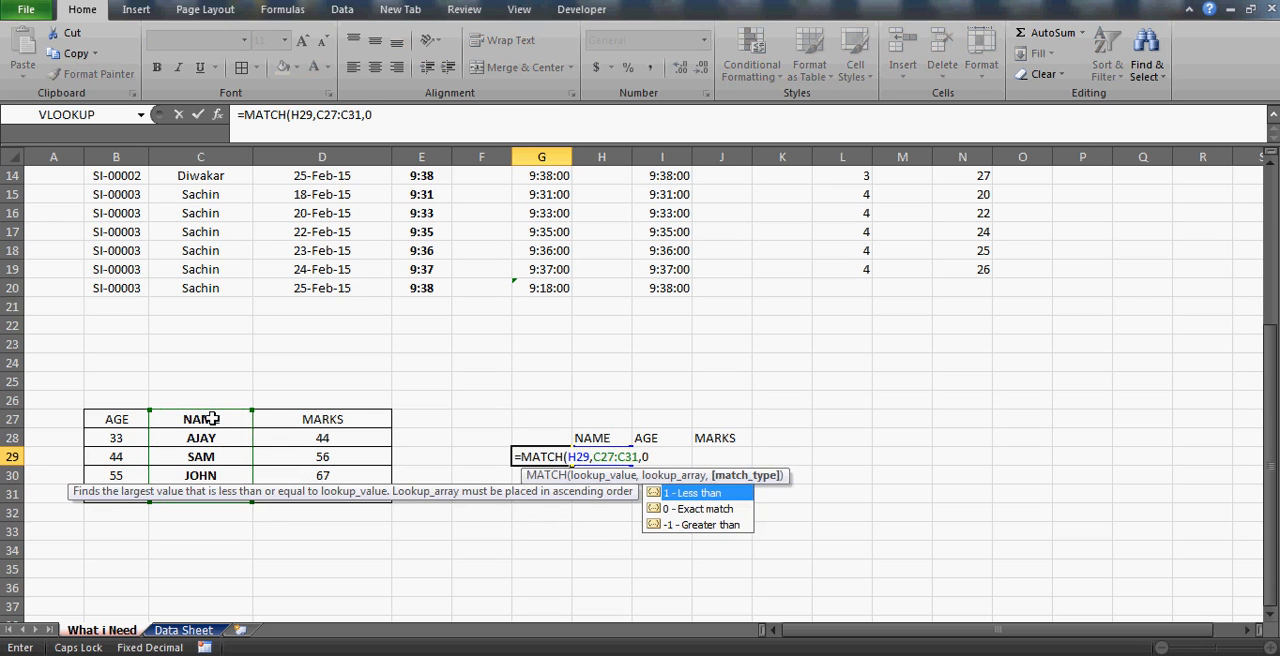
type("0")
key("Return")
Make the MATCH lookup range in G29 absolute, as $C$27:$C$31.
key("Up")
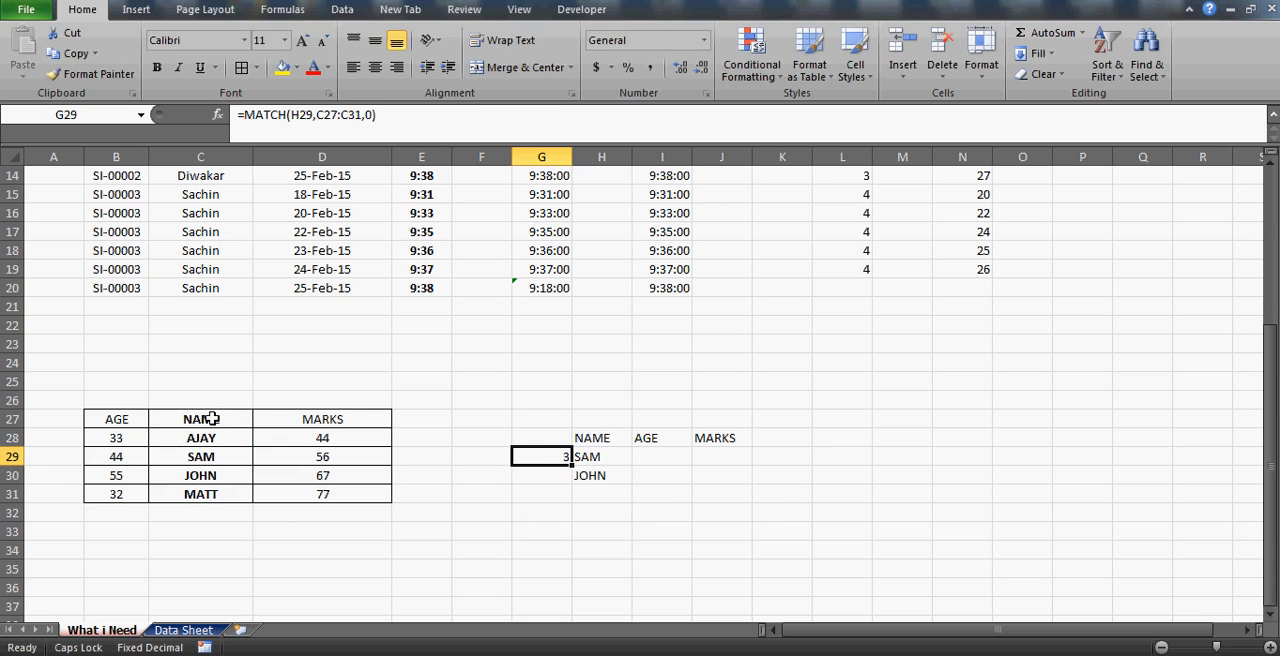
left_click(327, 115)
key("F4")
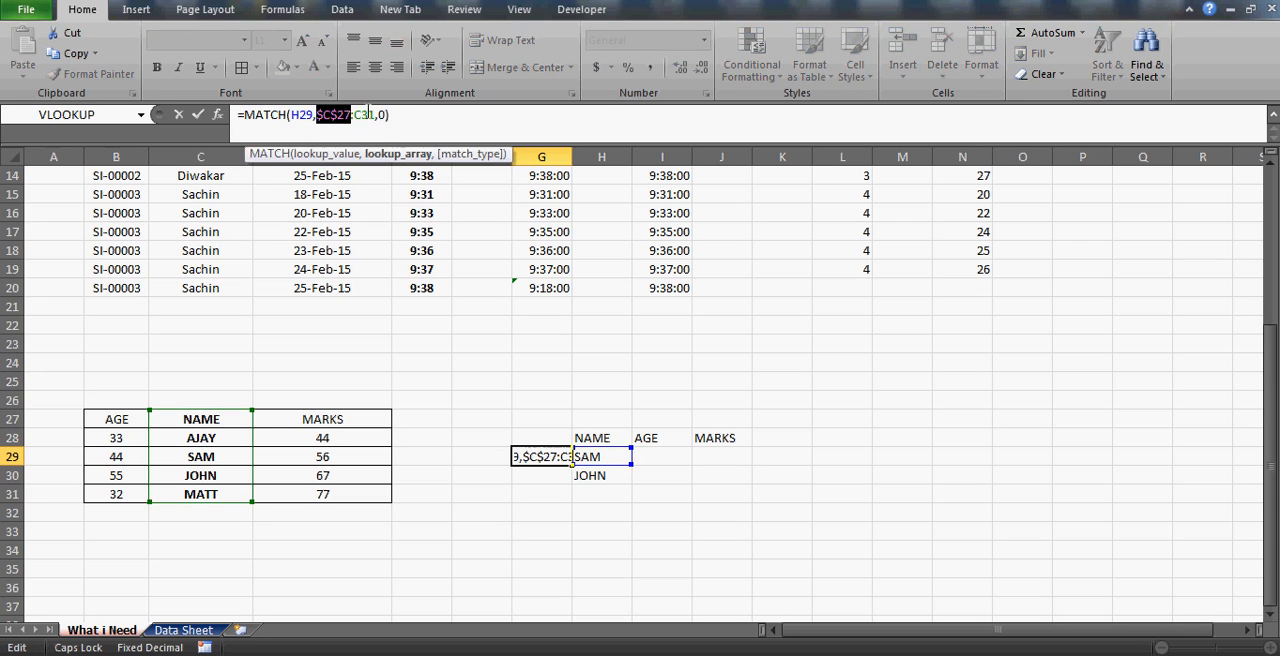
left_click(366, 115)
key("F4")
key("Return")
key("Up")
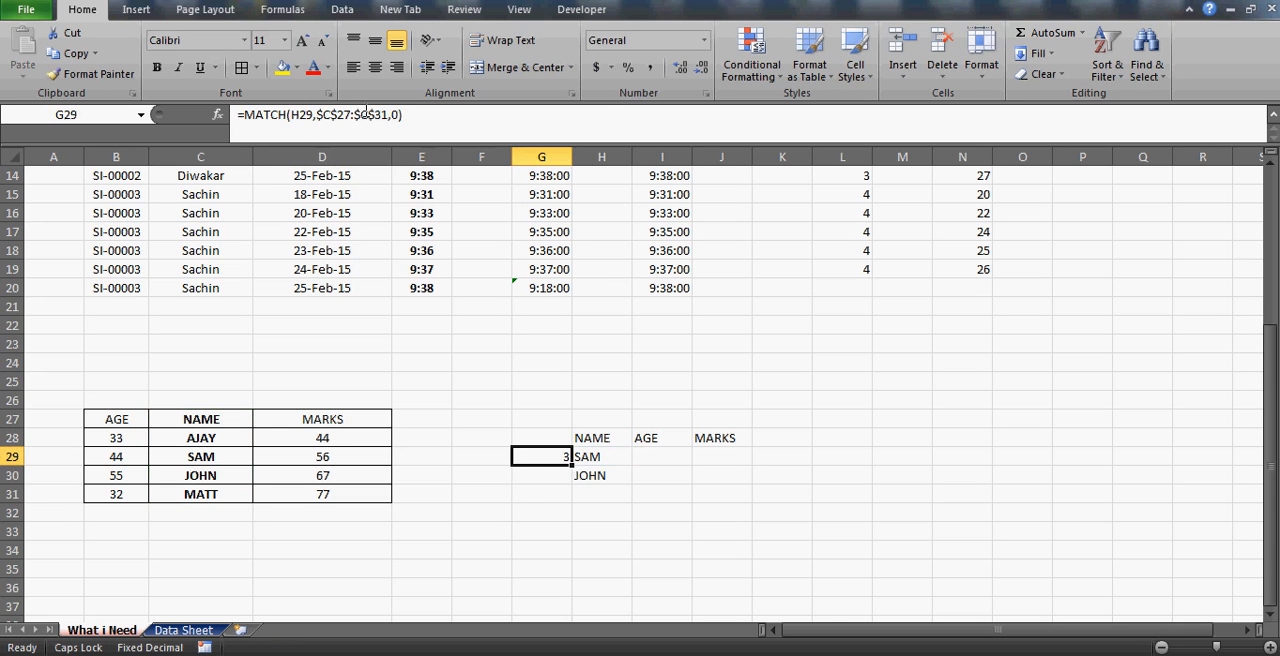
Fill the MATCH formula from G29 down to G30 and highlight both cells.
key("Down")
key("shift+Up")
key("ctrl+d")
key("Up")
key("Up")
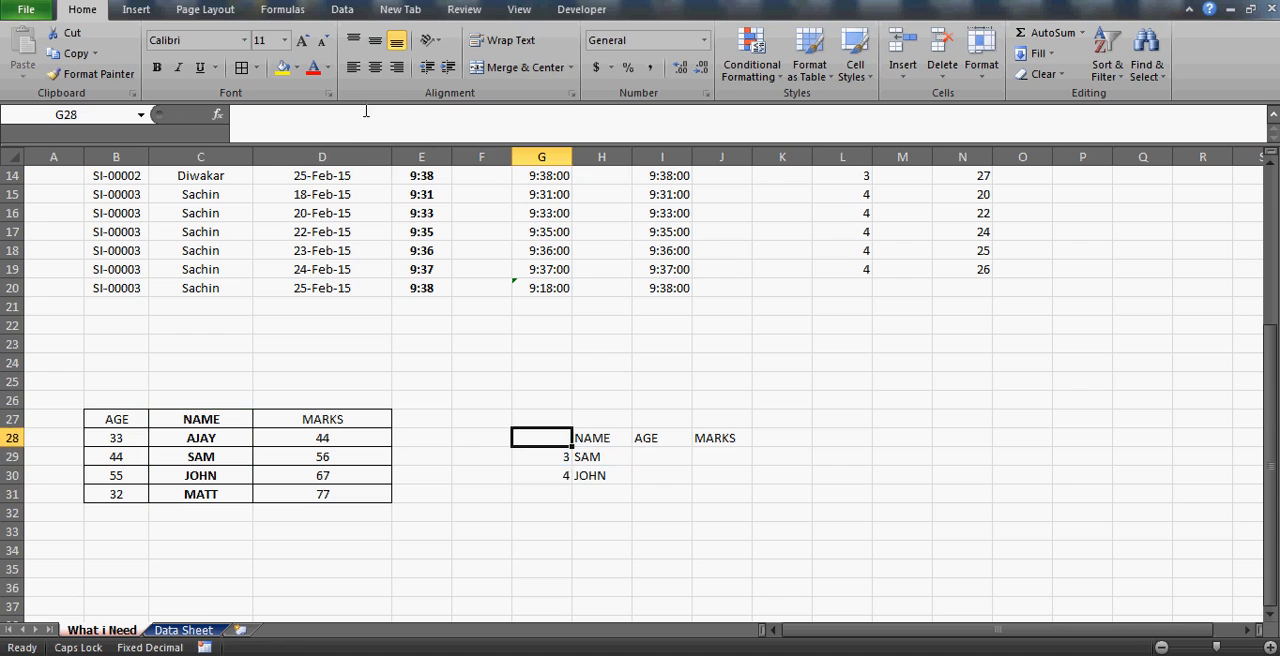
key("Down")
key("shift+Down")
key("Down")
Add a third lookup name in H31, matching the name in the source table's last row.
key("Right")
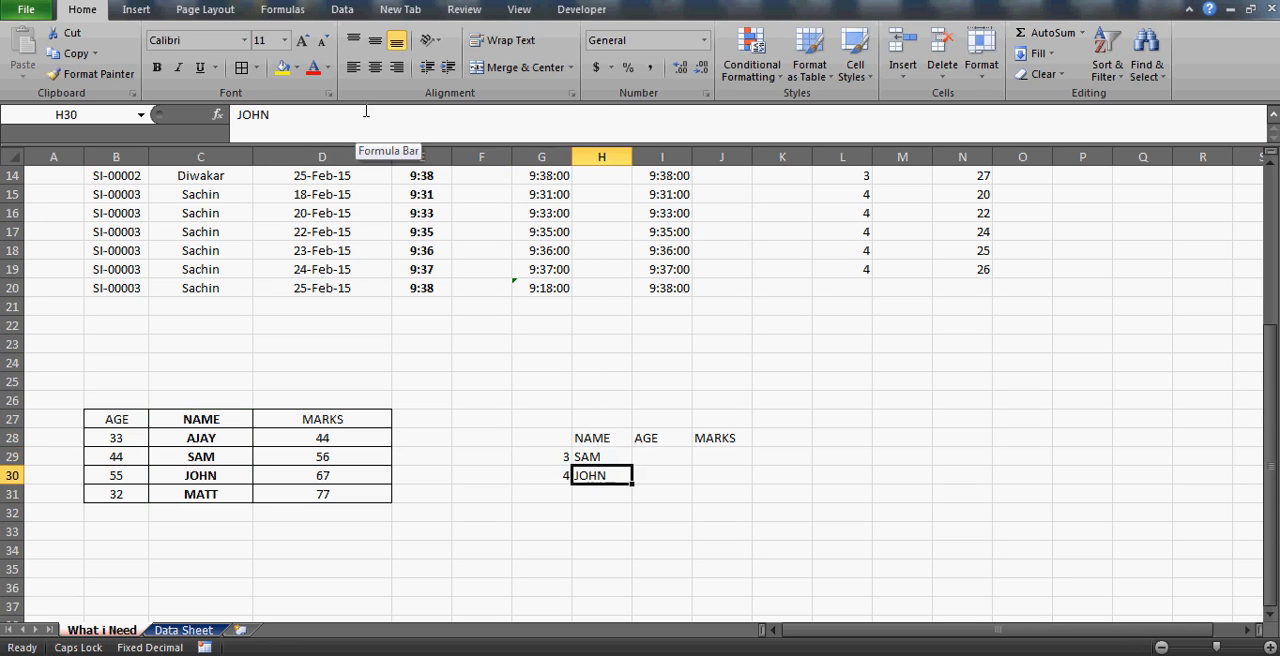
key("Down")
type("MATT")
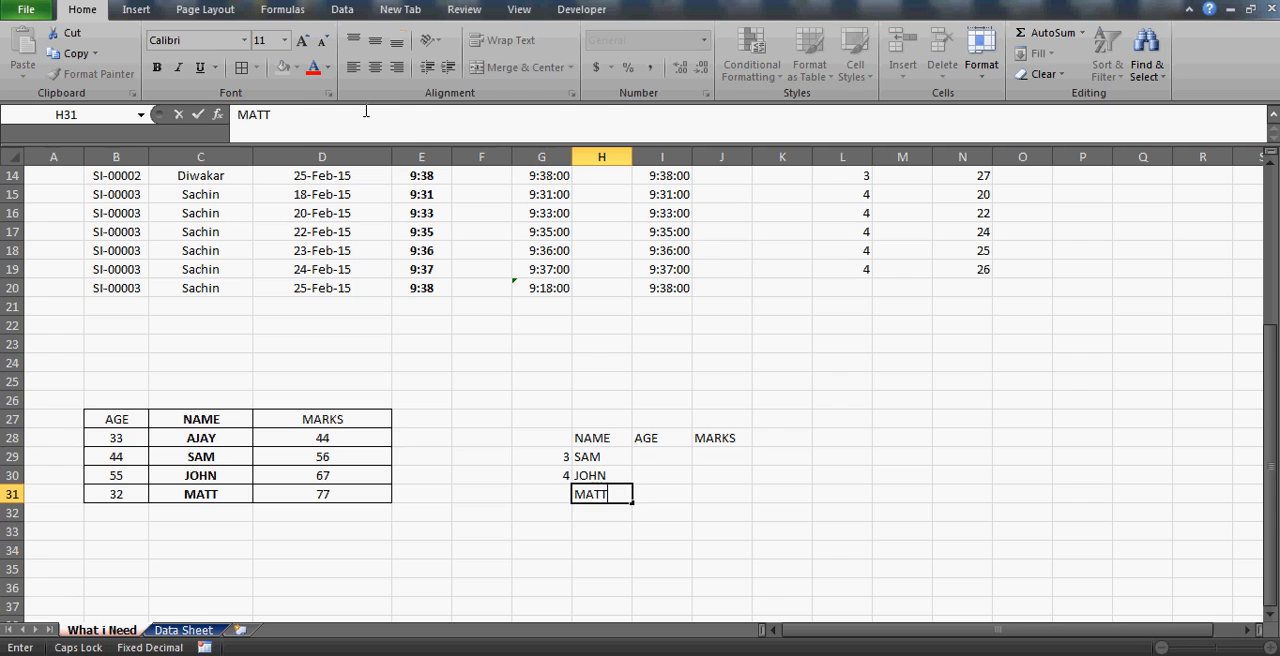
key("Return")
Fill the MATCH formula from G30 down to G31 for the third lookup name.
key("Up")
key("Left")
key("Up")
key("Down")
key("shift+Up")
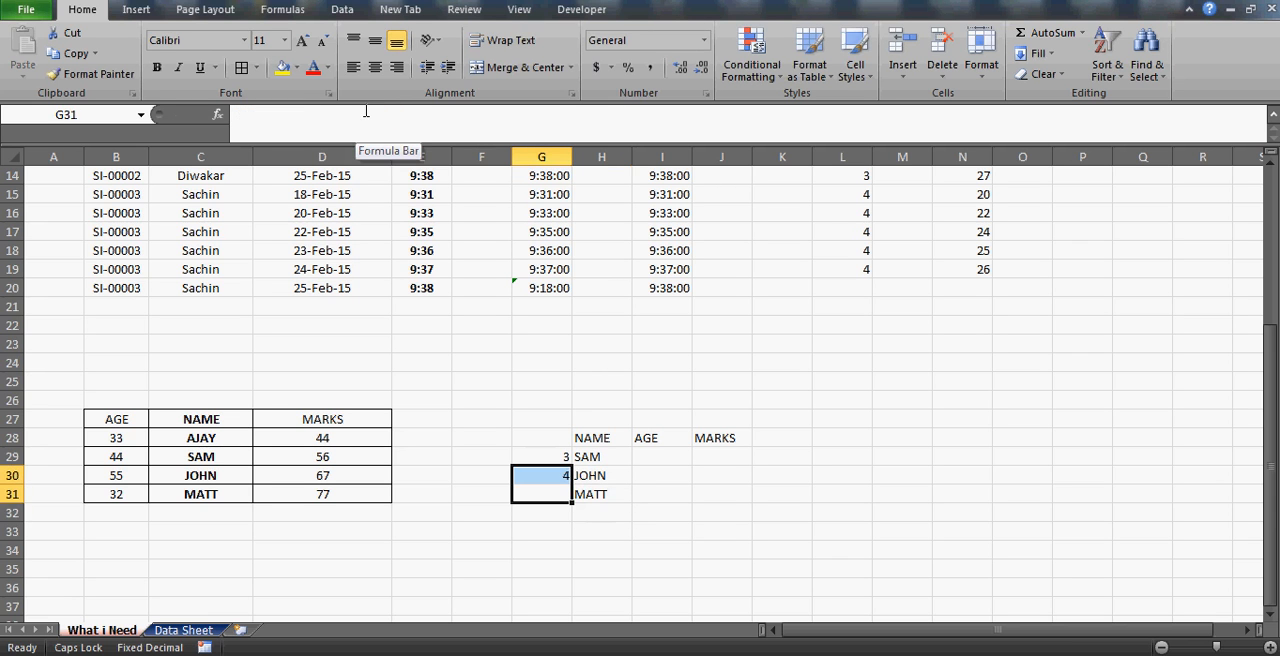
key("ctrl+d")
key("shift+Down")
key("Up")
key("Right")
key("Up")
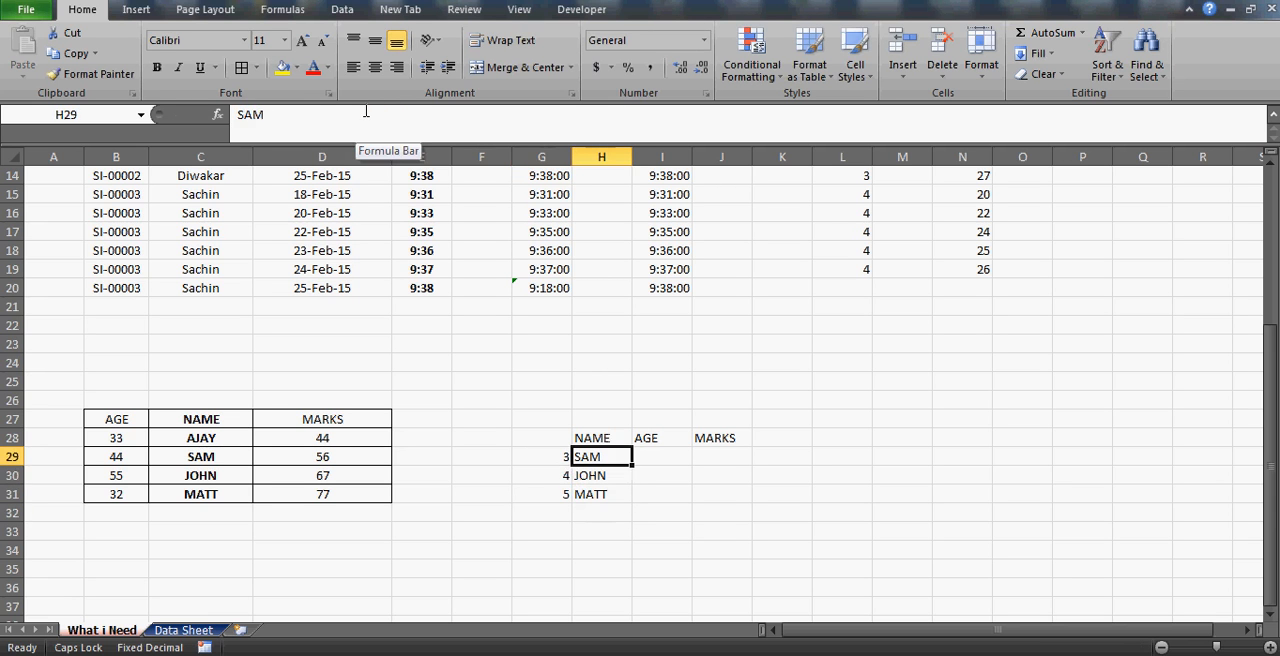
key("Left")
key("shift+Down")
key("shift+Down")
key("Right")
key("Up")
key("Up")
key("Right")
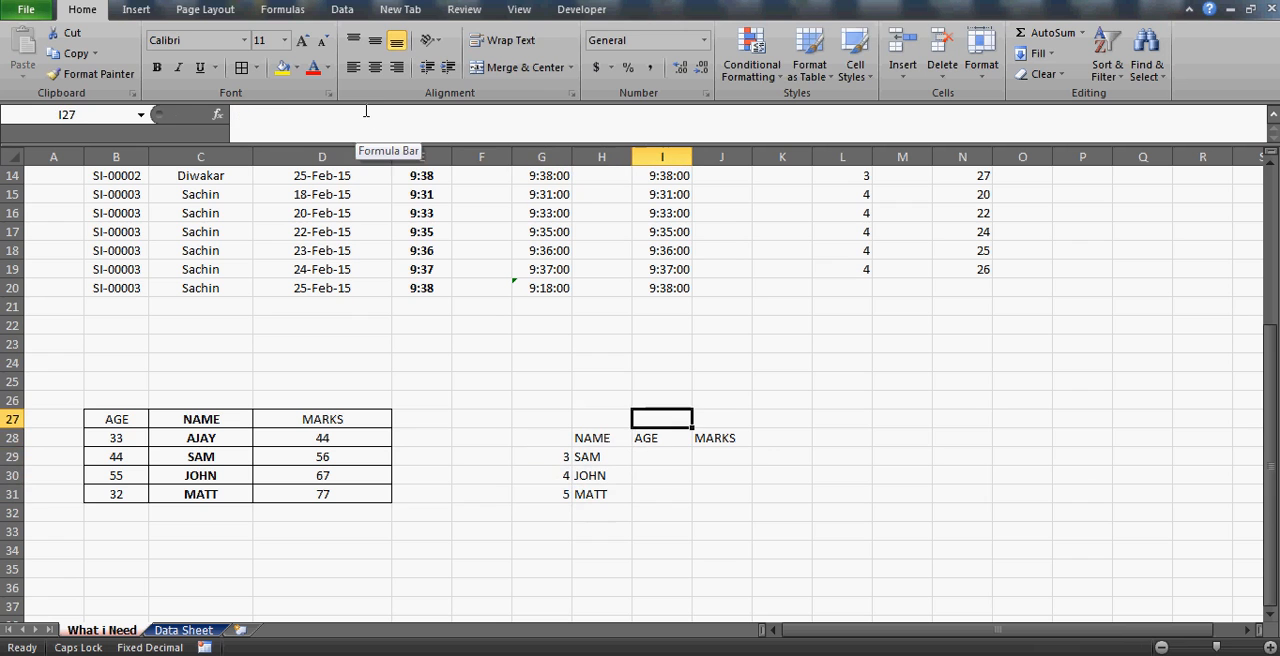
type("=MATCH(")
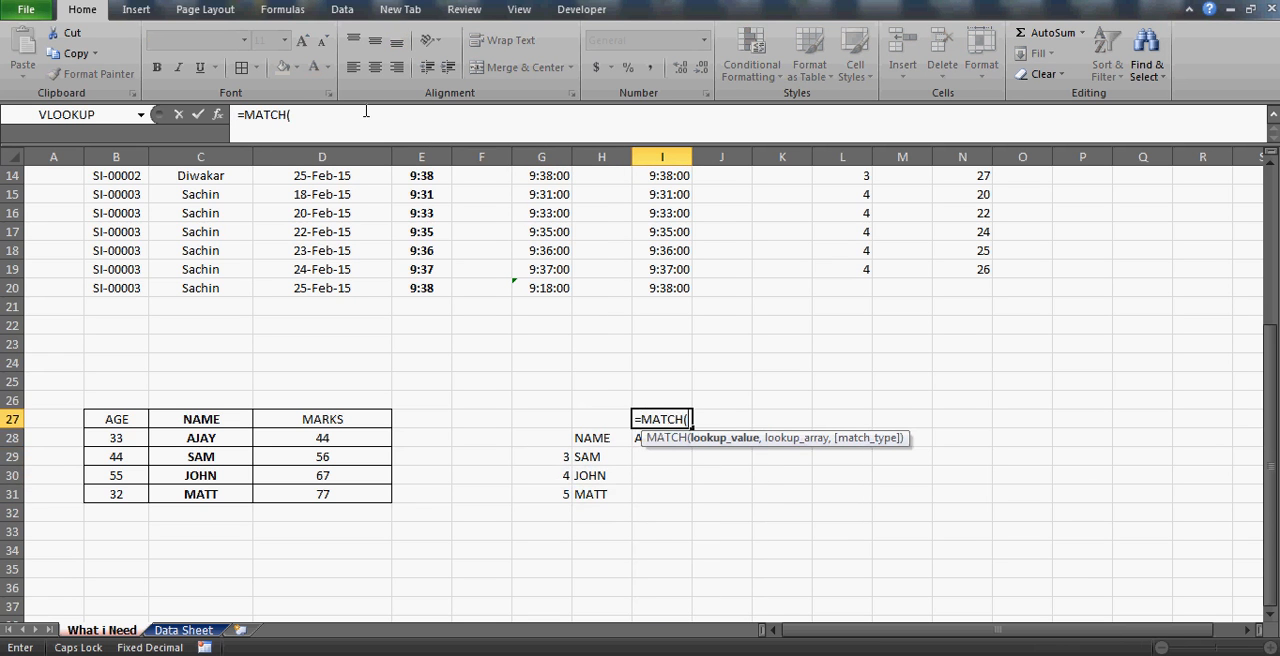
key("Down")
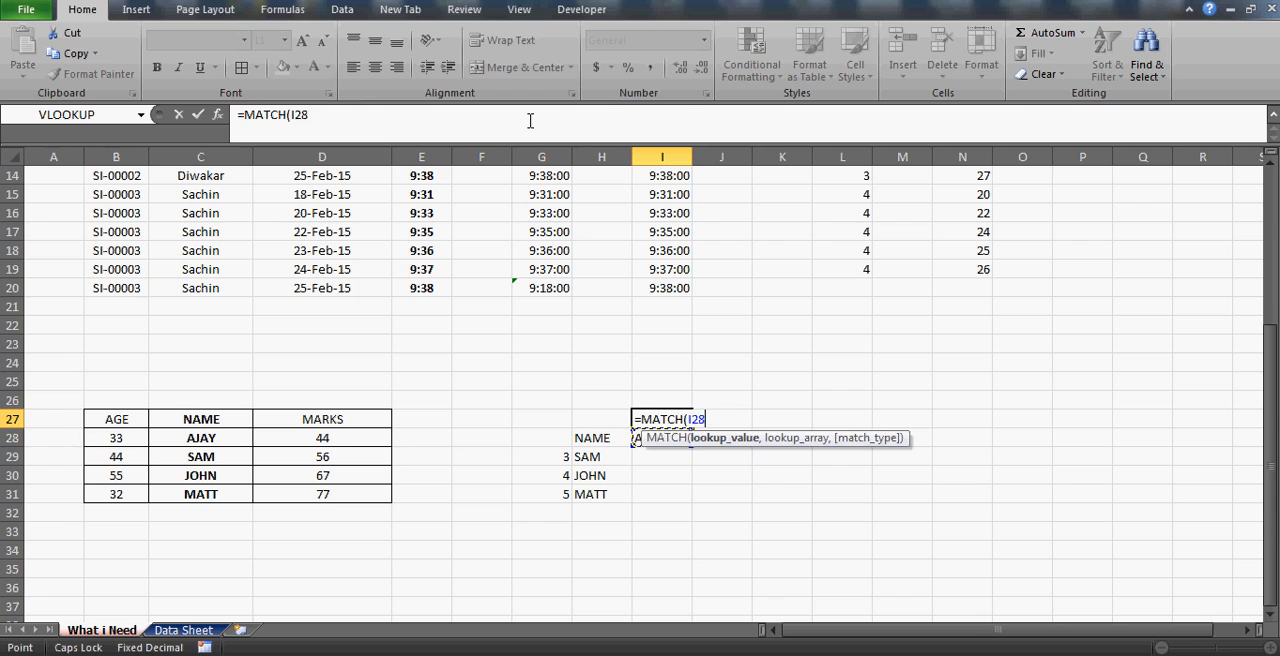
key("Escape")
Enter =MATCH(I28,B27:D27,0) in I34 to find the first lookup header's column position in the source table.
key("Down")
key("Down")
key("Down")
key("Down")
key("Down")
key("Down")
key("Down")
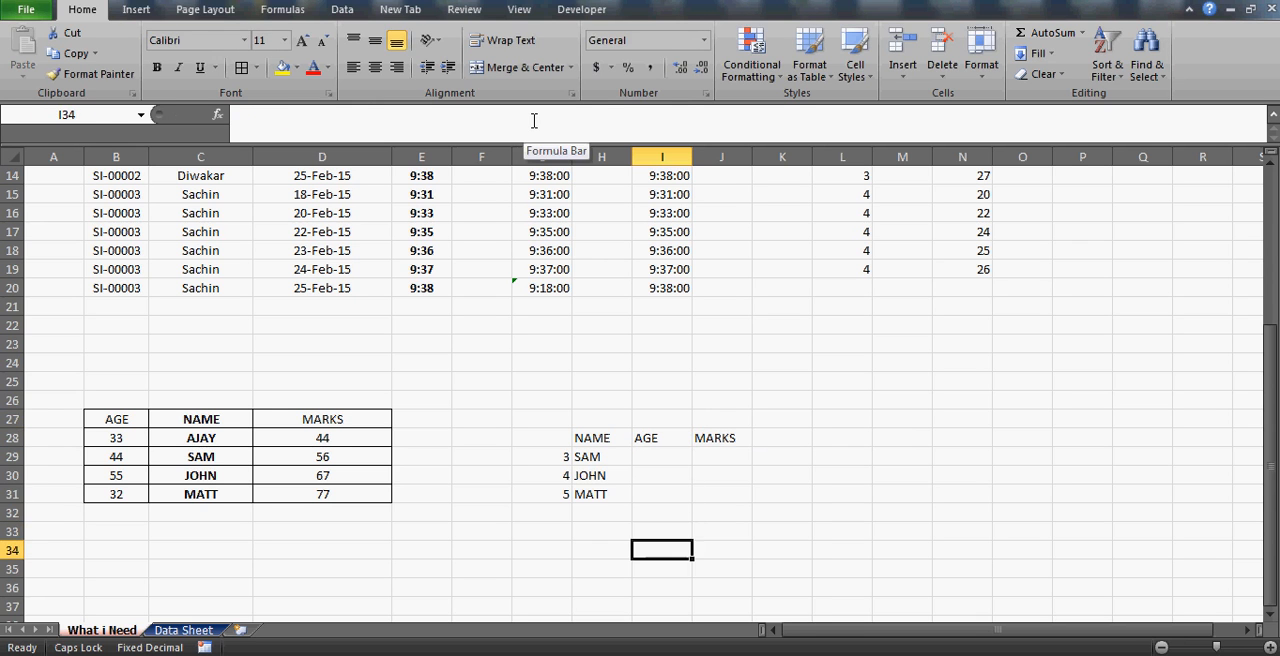
type("=MATCH(")
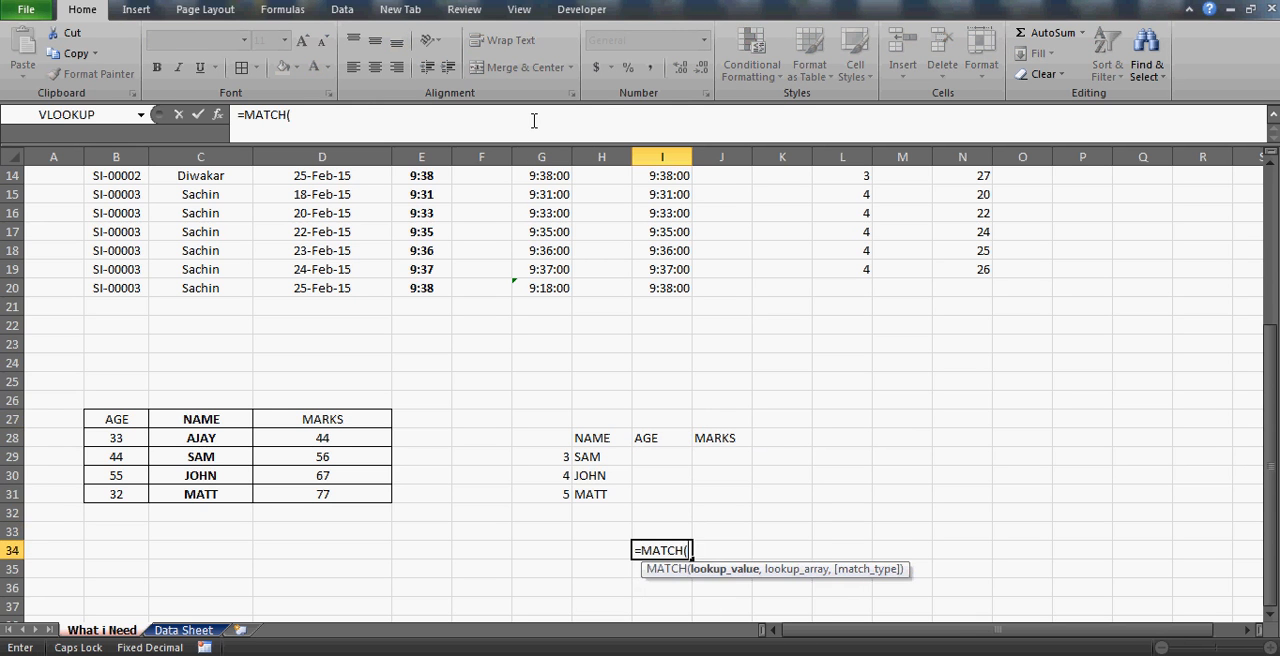
left_click(661, 436)
type(",")
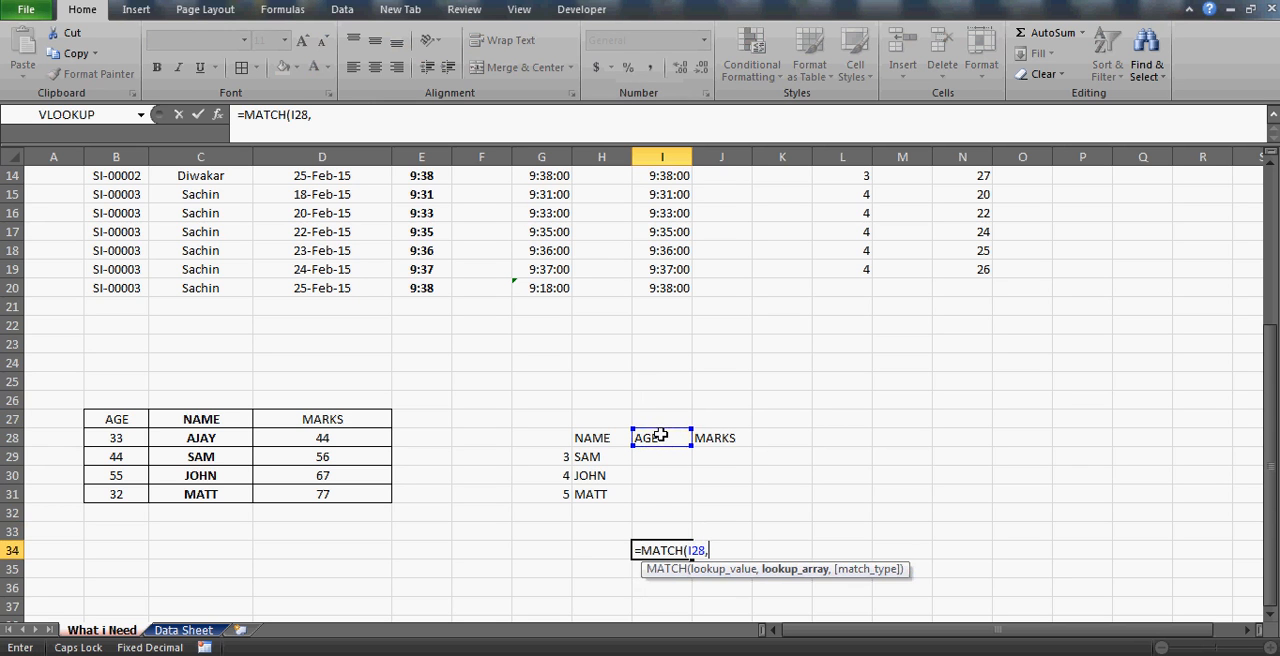
left_click(114, 419)
key("shift+Right")
key("shift+Right")
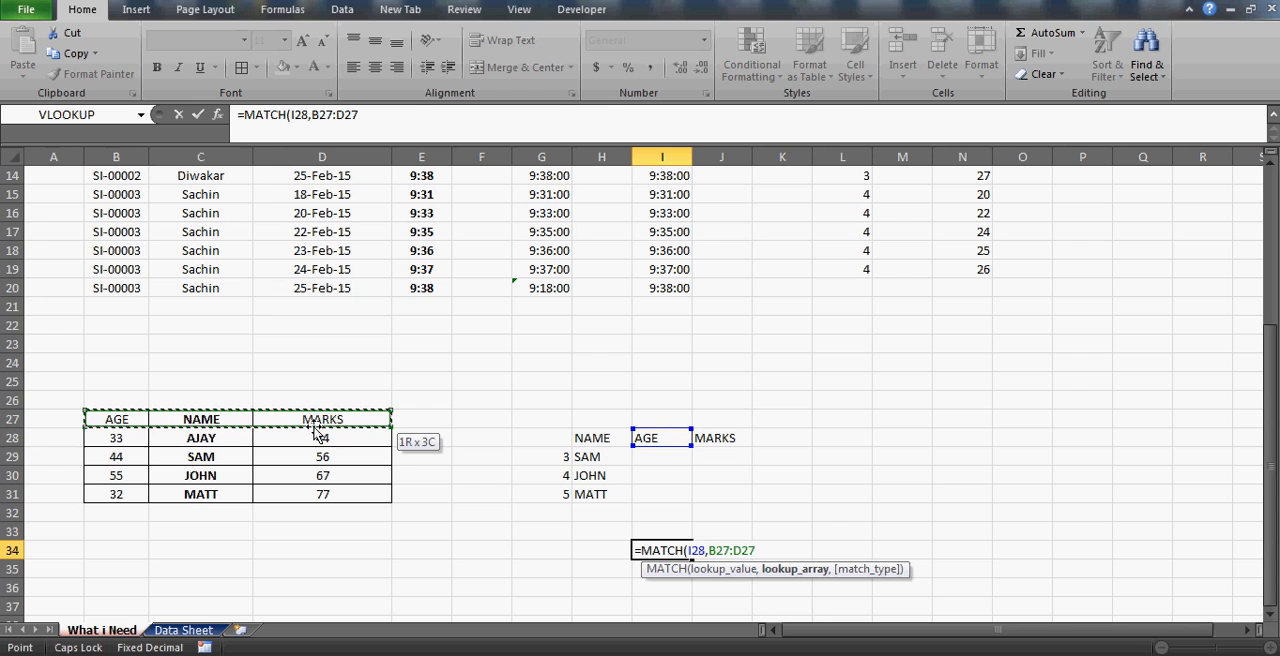
type(",")
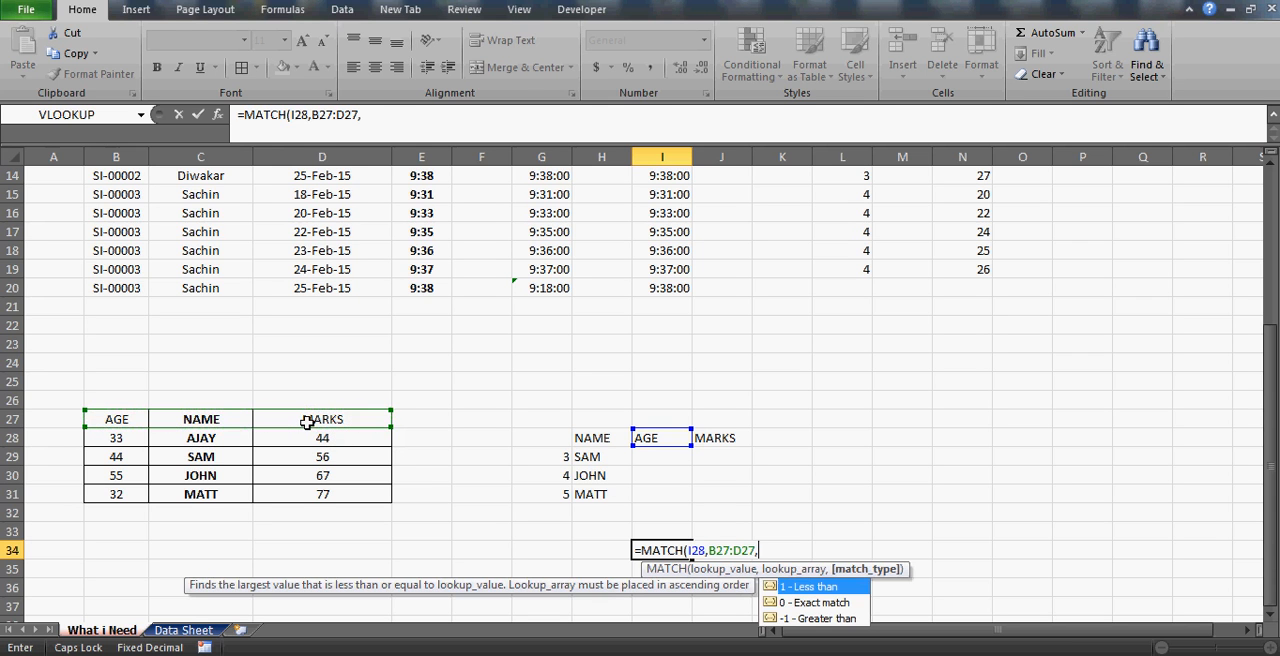
type("0)")
key("Return")
key("Up")
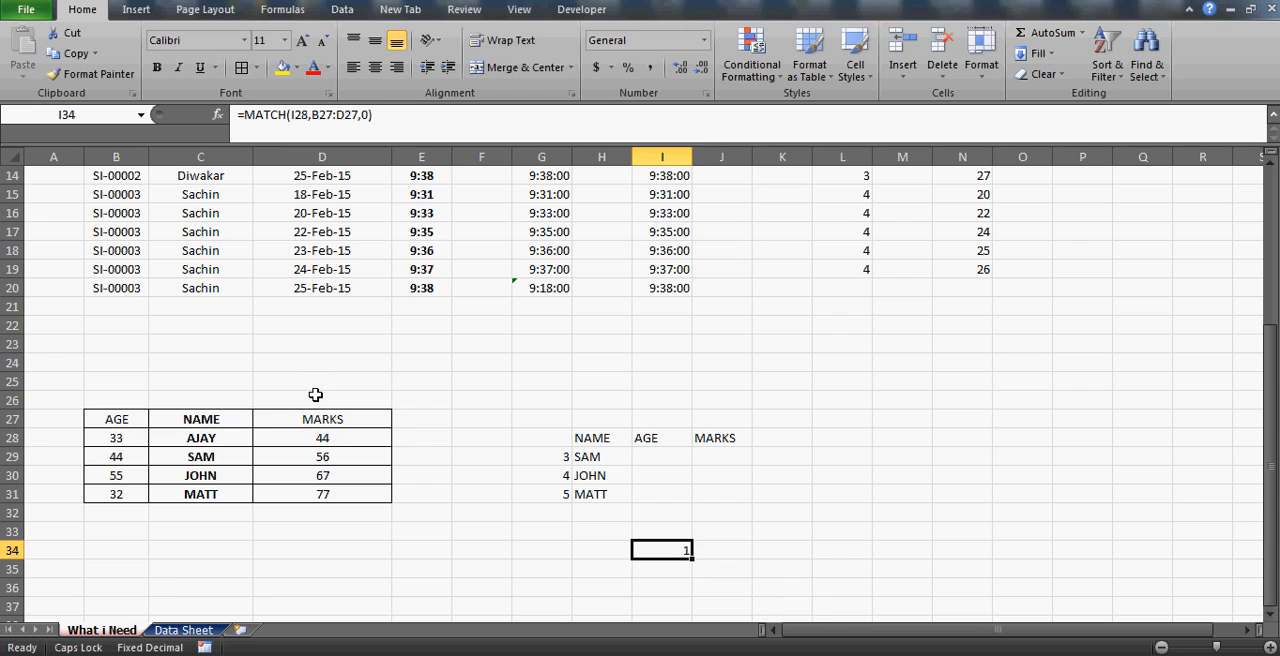
Make the header range in the I34 MATCH formula absolute, as $B$27:$D$27.
left_click(317, 115)
key("F4")
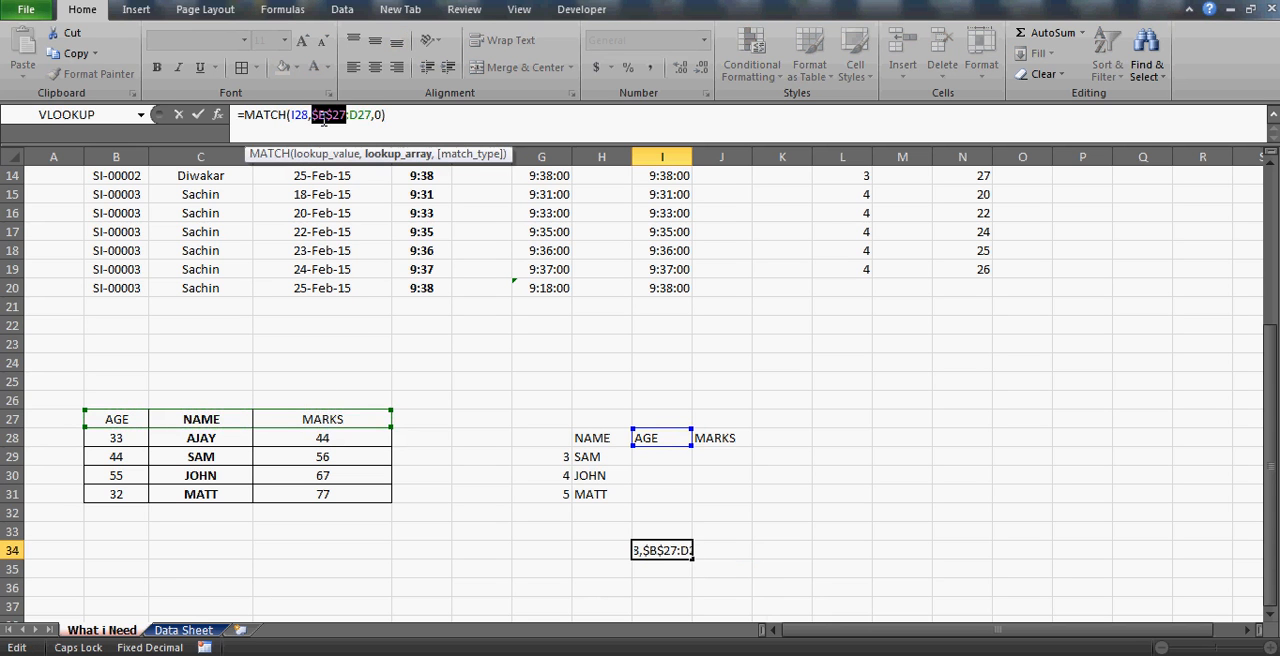
left_click(361, 115)
key("F4")
key("Return")
key("Up")
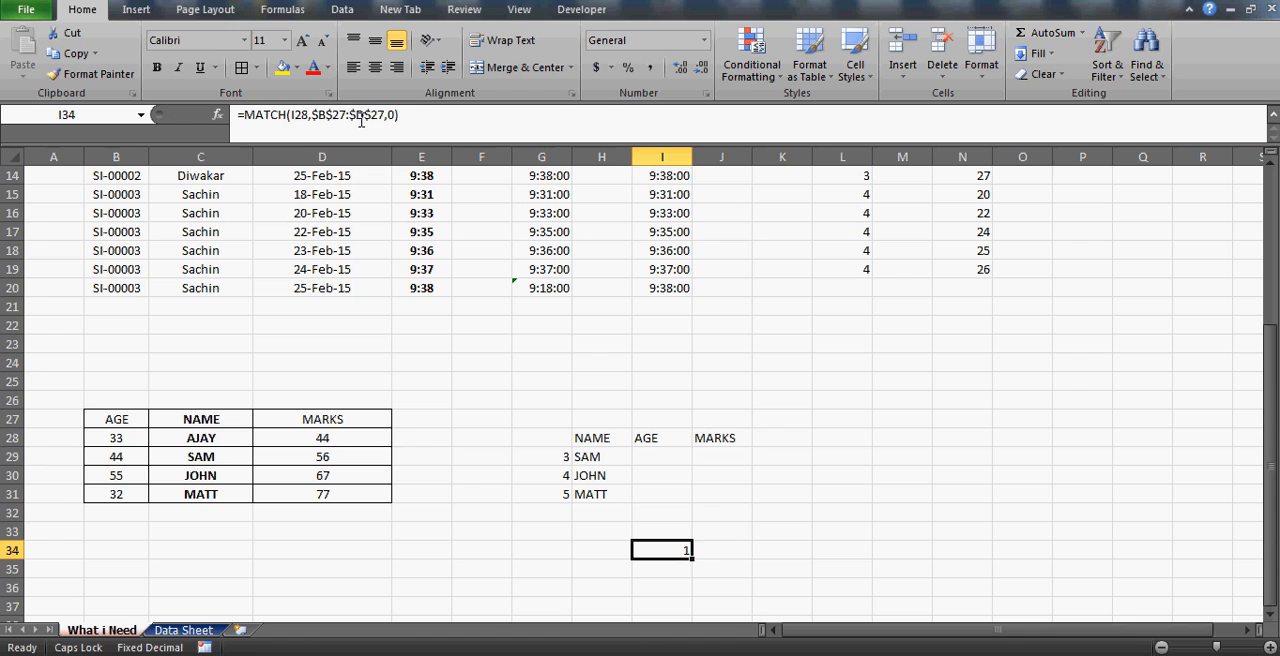
Copy the MATCH formula from I34 into J34 for the second lookup header.
key("ctrl+c")
key("Right")
key("ctrl+v")
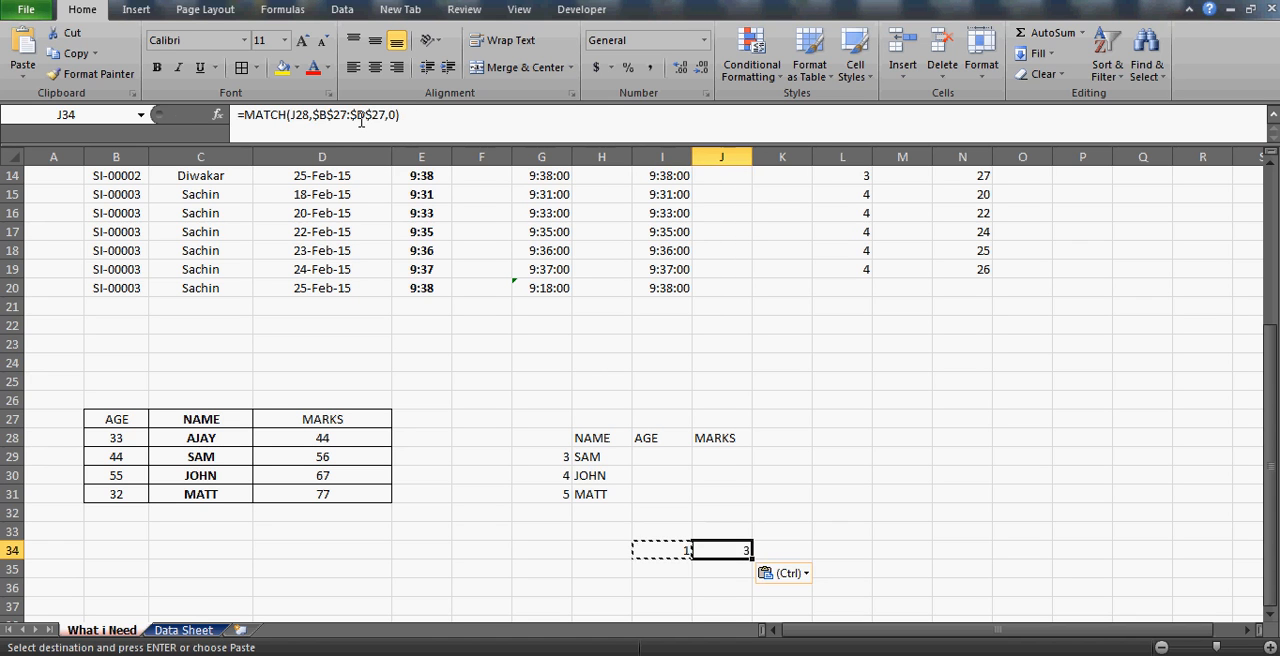
Swap the lookup table's headers by entering MARKS in I28 and AGE in J28.
key("Right")
key("Left")
key("Up")
key("Up")
key("Up")
key("Up")
key("Up")
key("Up")
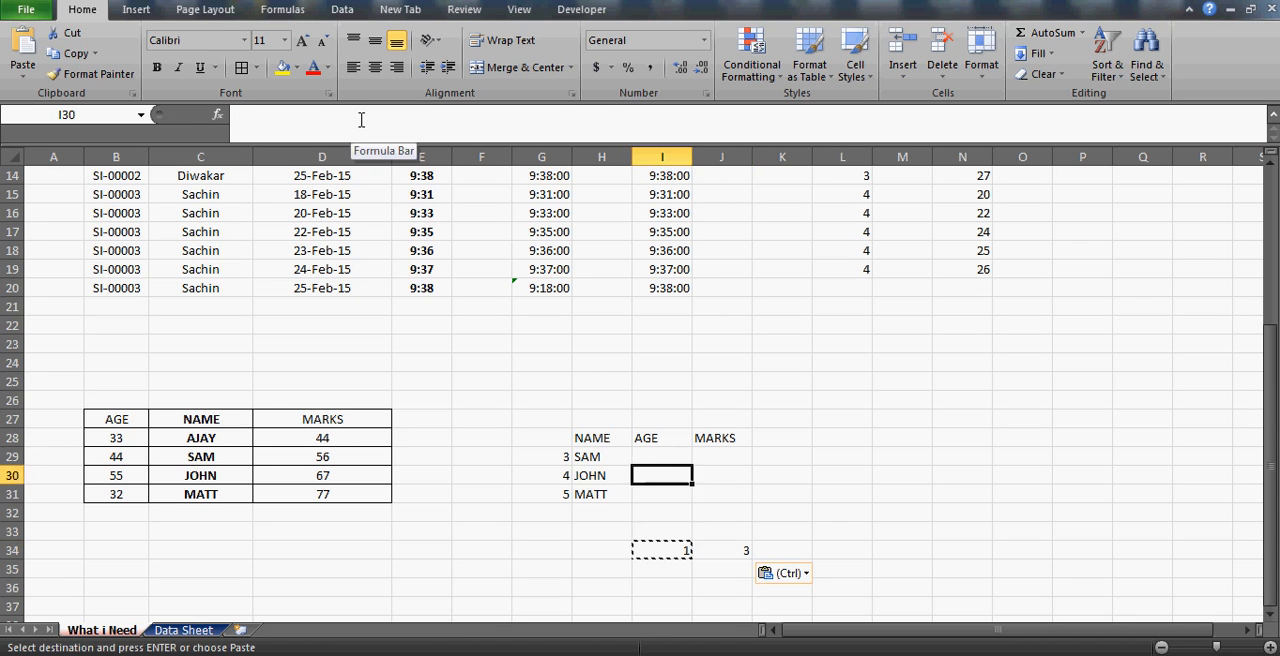
type("MARKS")
key("Return")
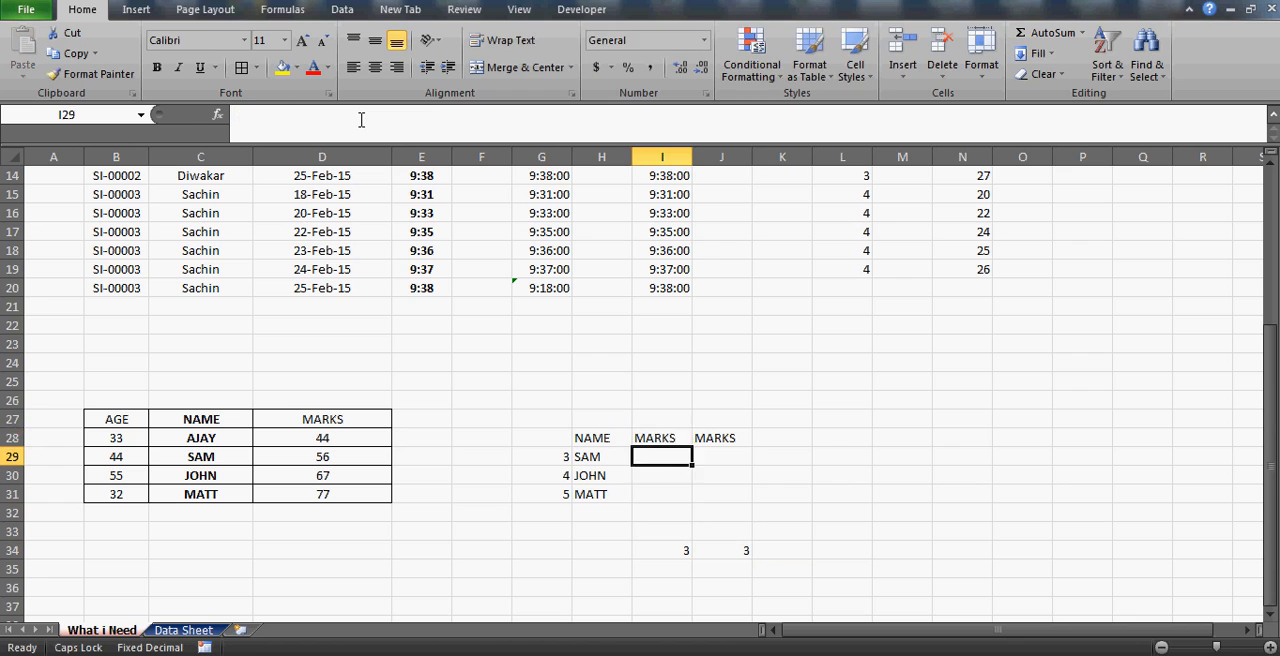
key("Up")
key("Right")
type("AGE")
key("Return")
Highlight I34:J34 to check the column positions after the header swap.
key("Down")
key("Down")
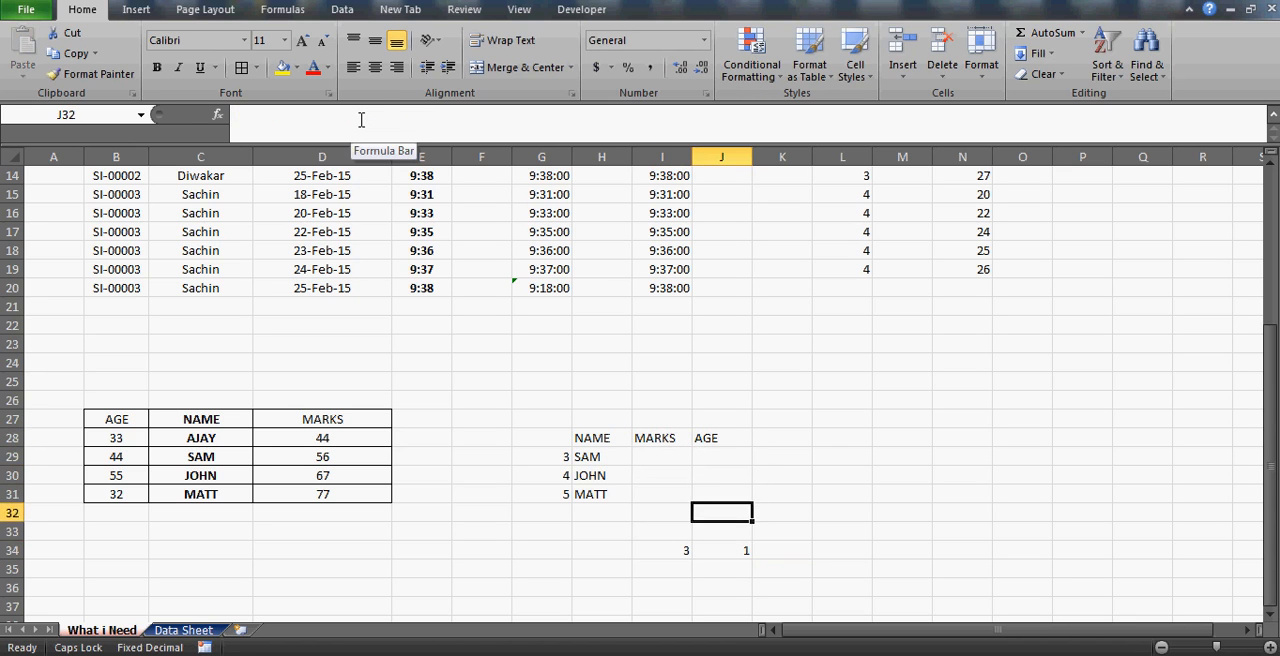
key("Down")
key("Down")
key("Down")
key("Left")
key("shift+Right")
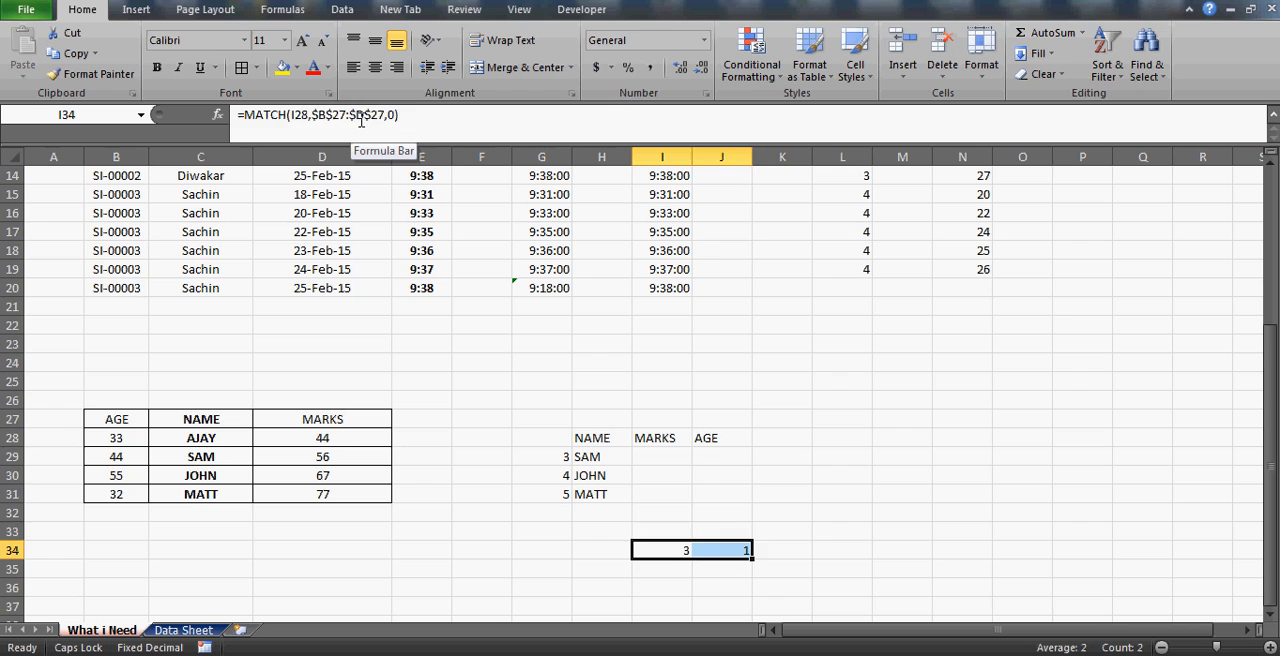
Swap the first two lookup names in H29 and H30.
key("Up")
key("Up")
key("Up")
key("Up")
key("Up")
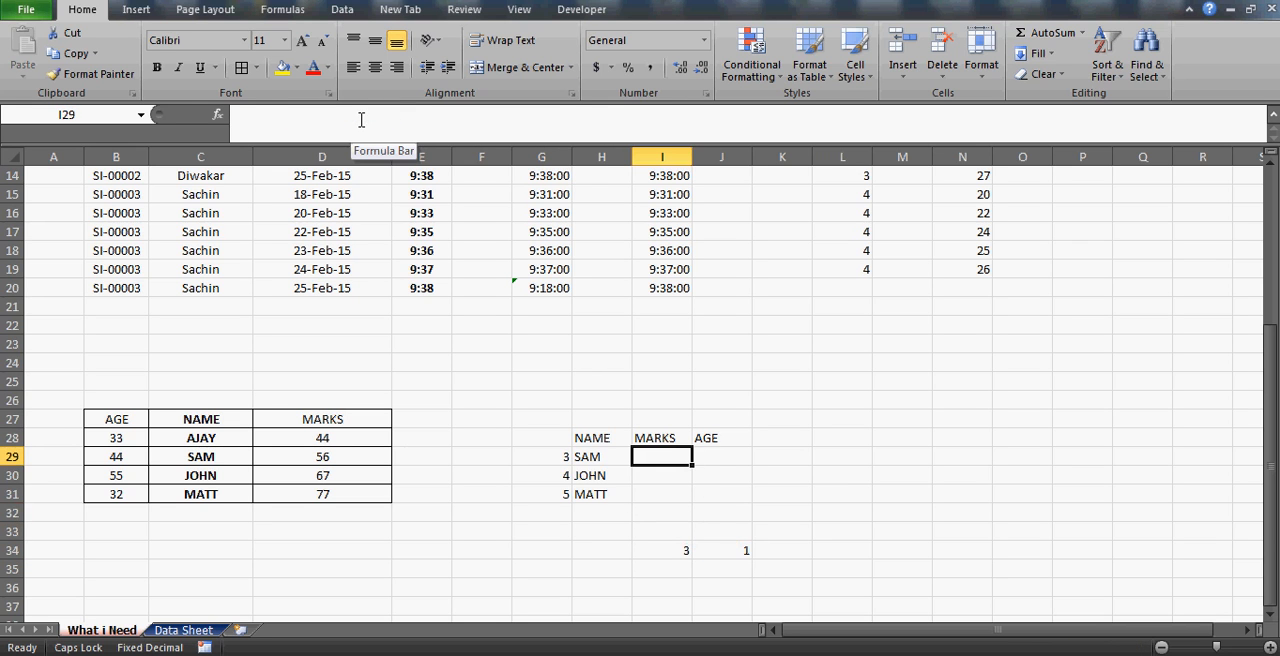
key("Left")
type("JOHN")
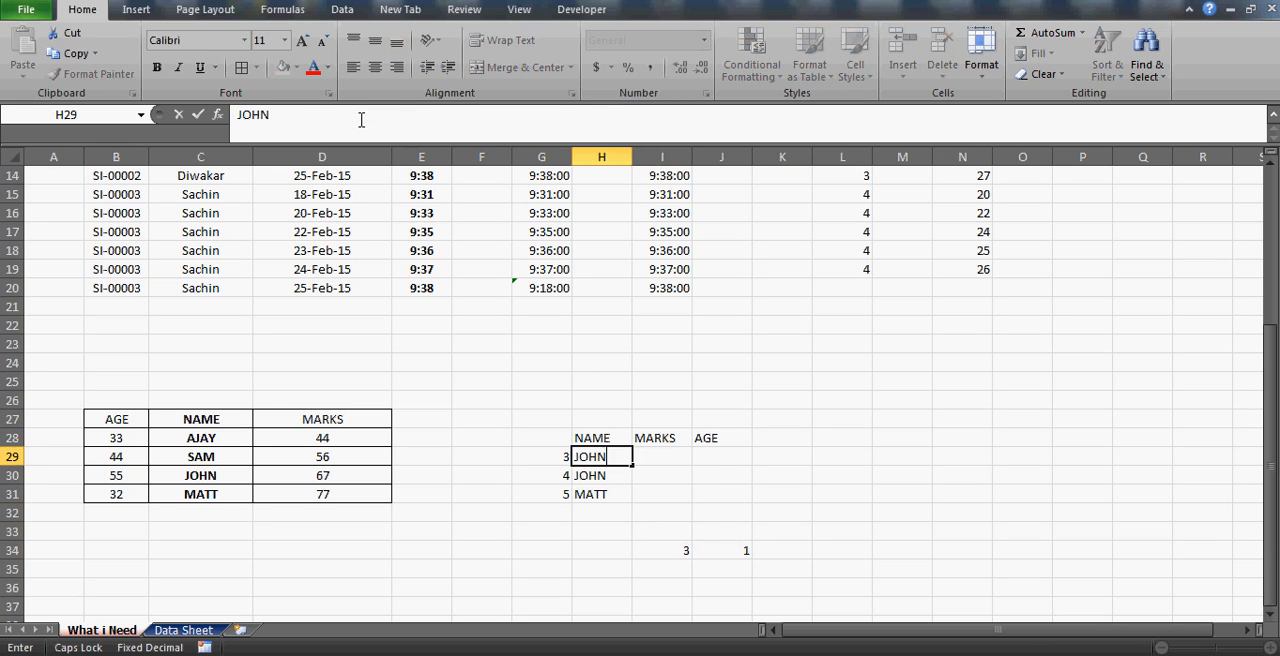
key("Return")
type("SAM")
key("Return")
key("Up")
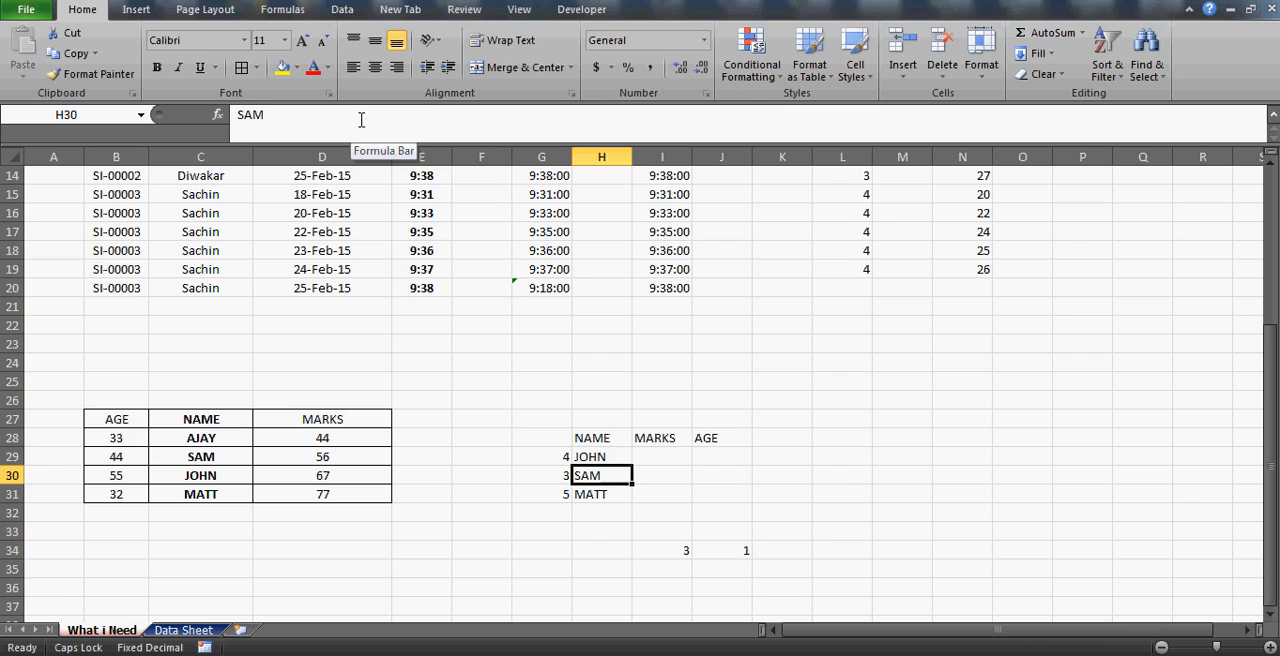
Review the MATCH formula in G29 against the lookup name in H29 and the source NAME column C27:C31.
key("Down")
key("Up")
key("Up")
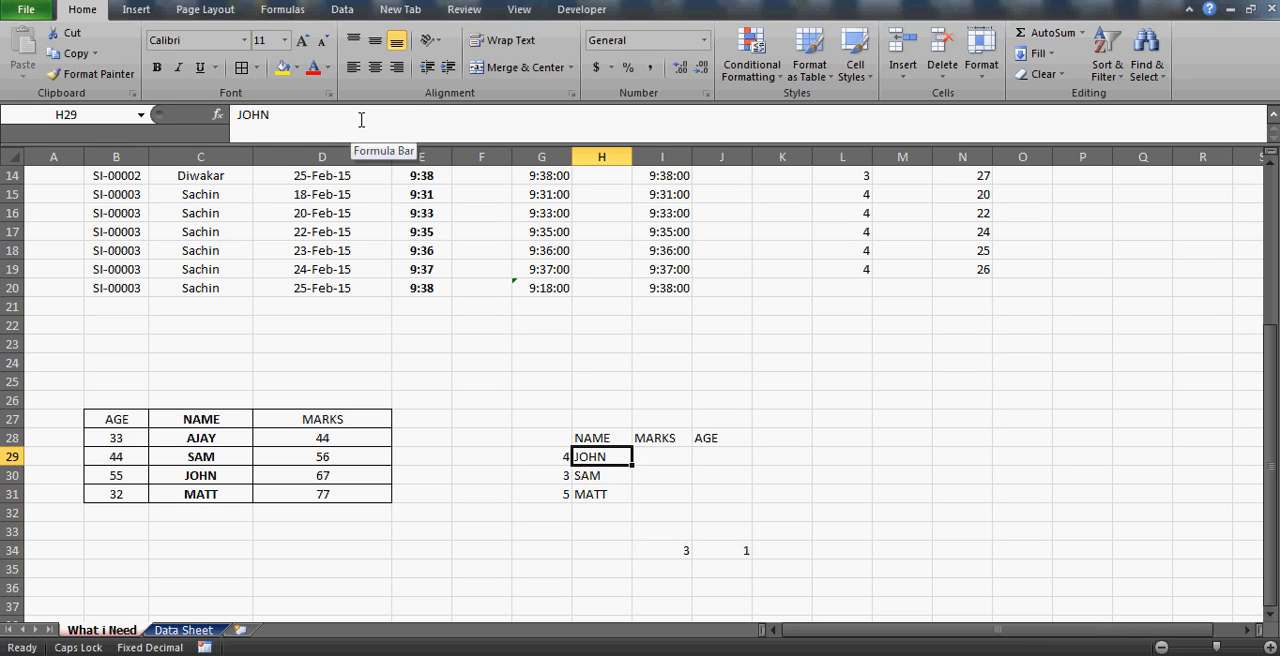
key("Down")
key("Up")
key("Left")
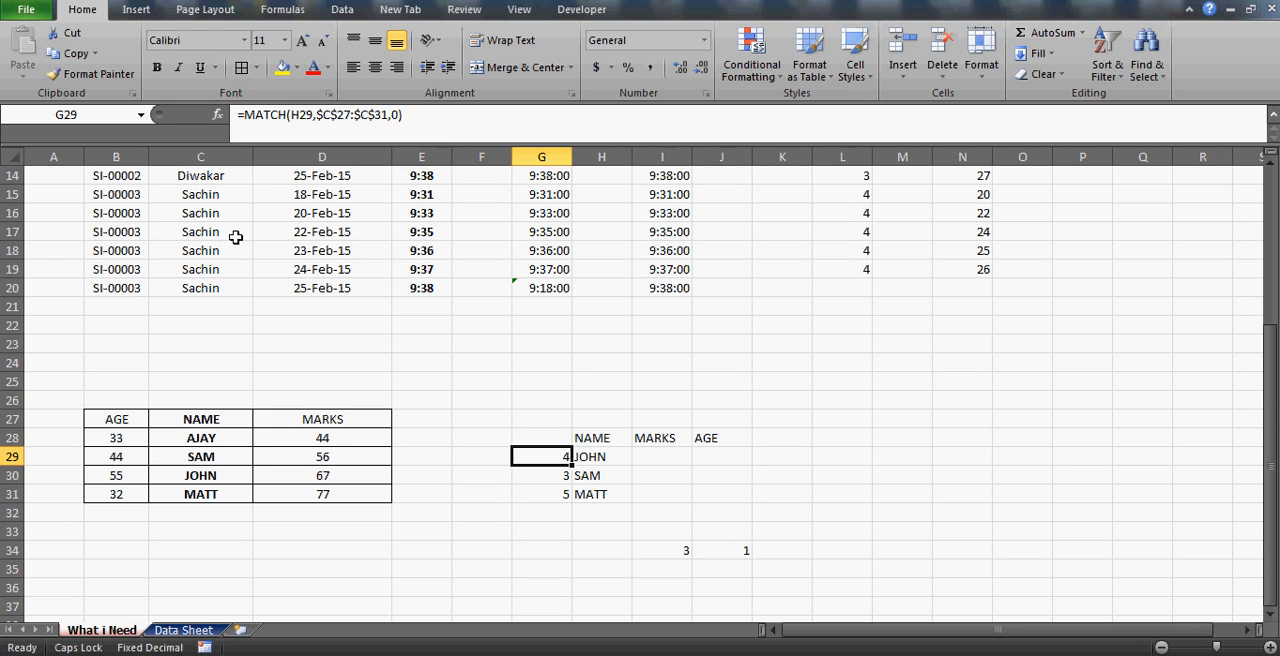
left_click(607, 457)
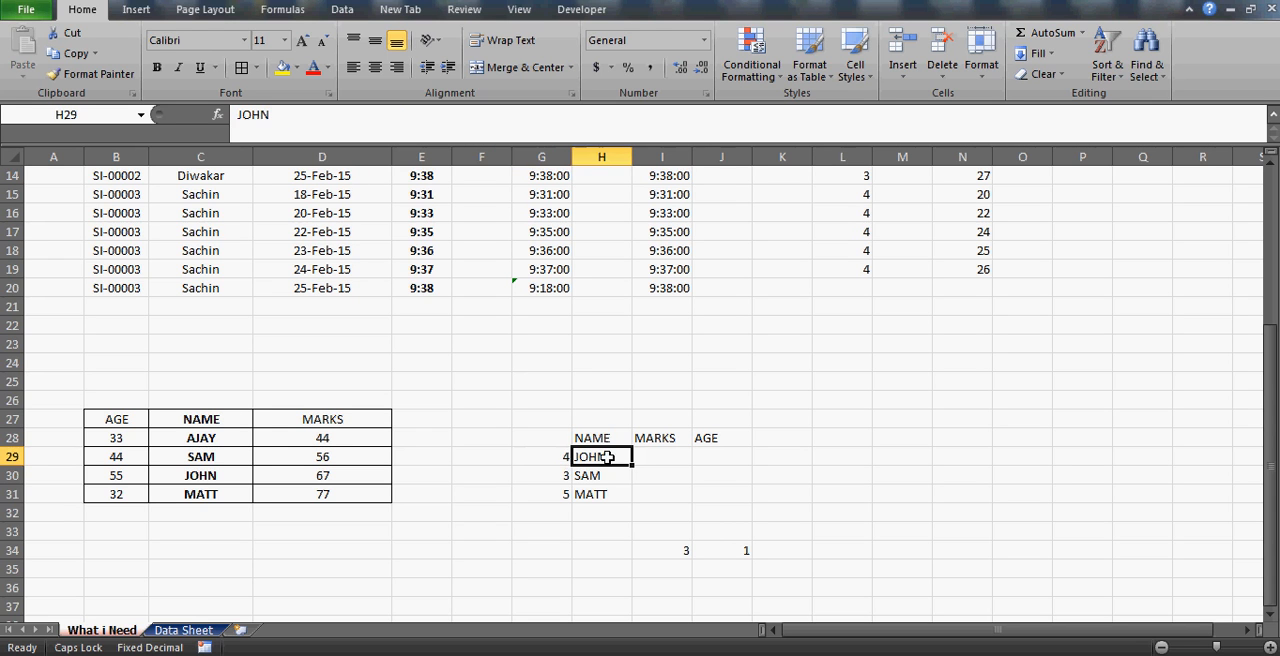
left_click(220, 420)
key("ctrl+shift+Down")
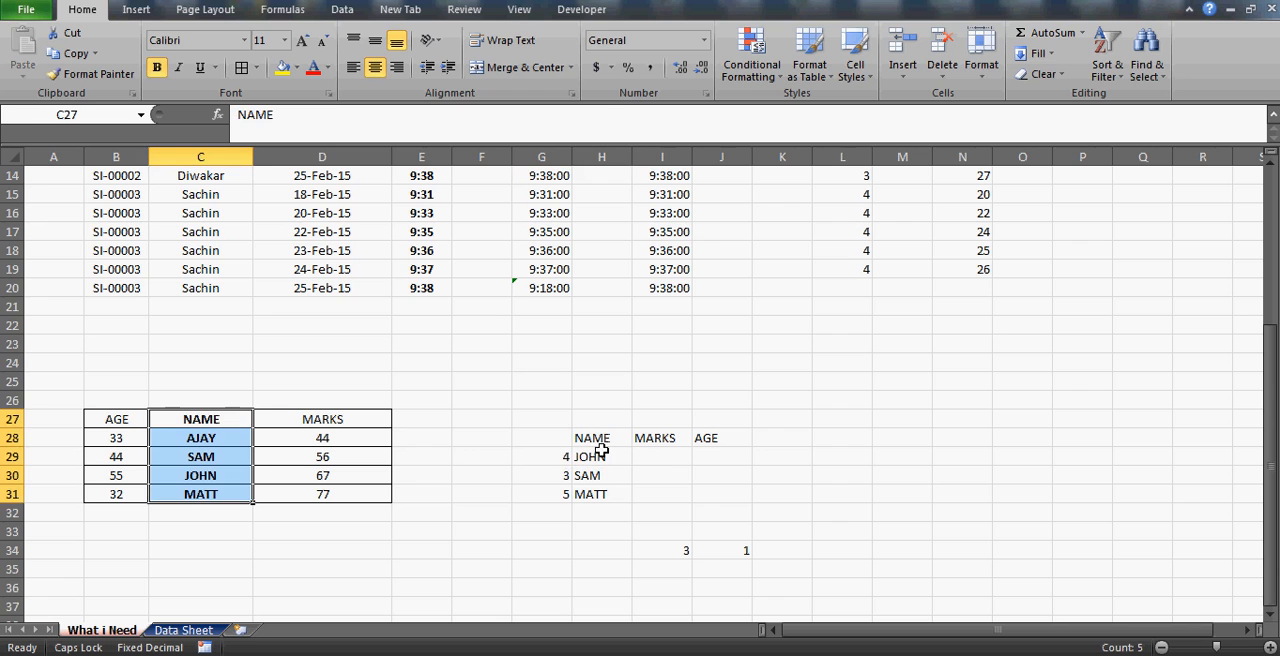
Enter =INDEX(B27:D31,G29,I34) in I29 to return the first lookup name's marks.
left_click(669, 462)
type("=I")
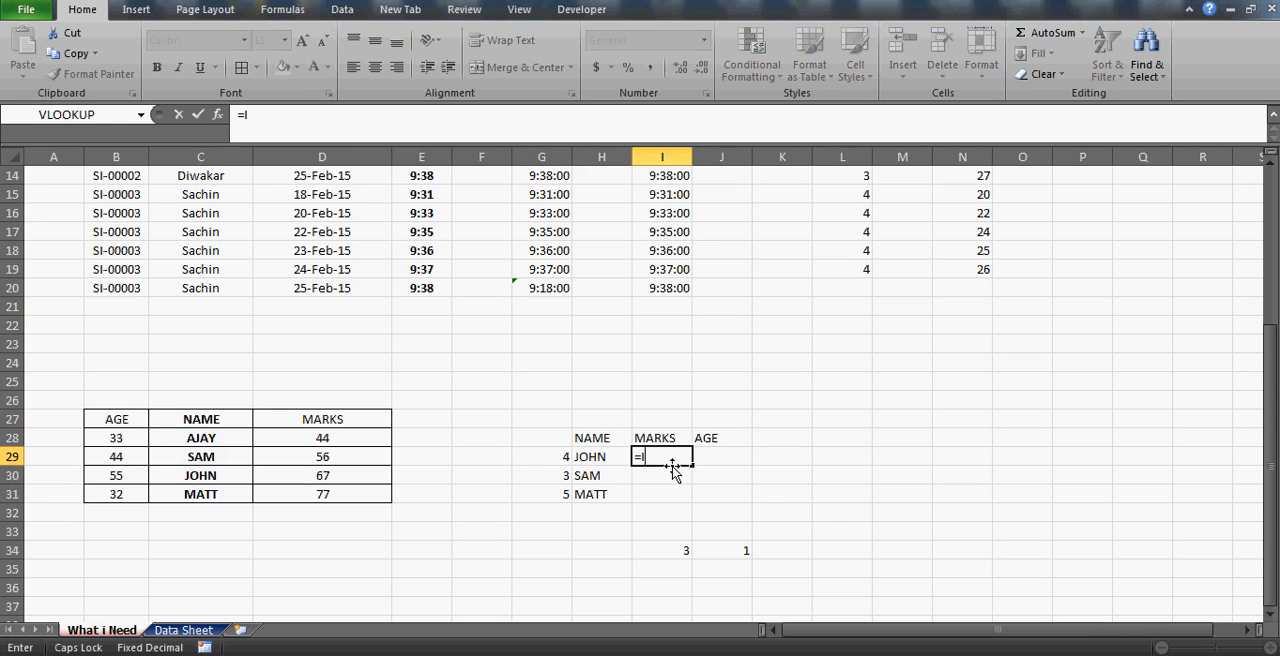
type("NDEX(")
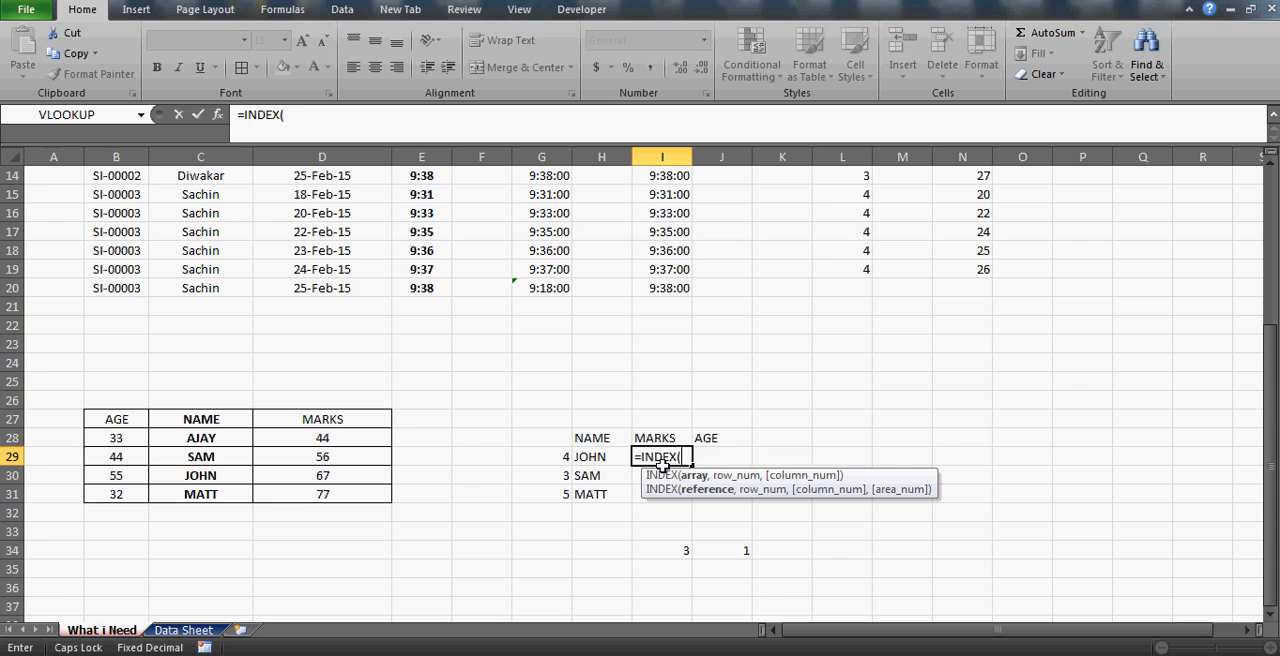
left_click_drag(137, 415, 385, 497)
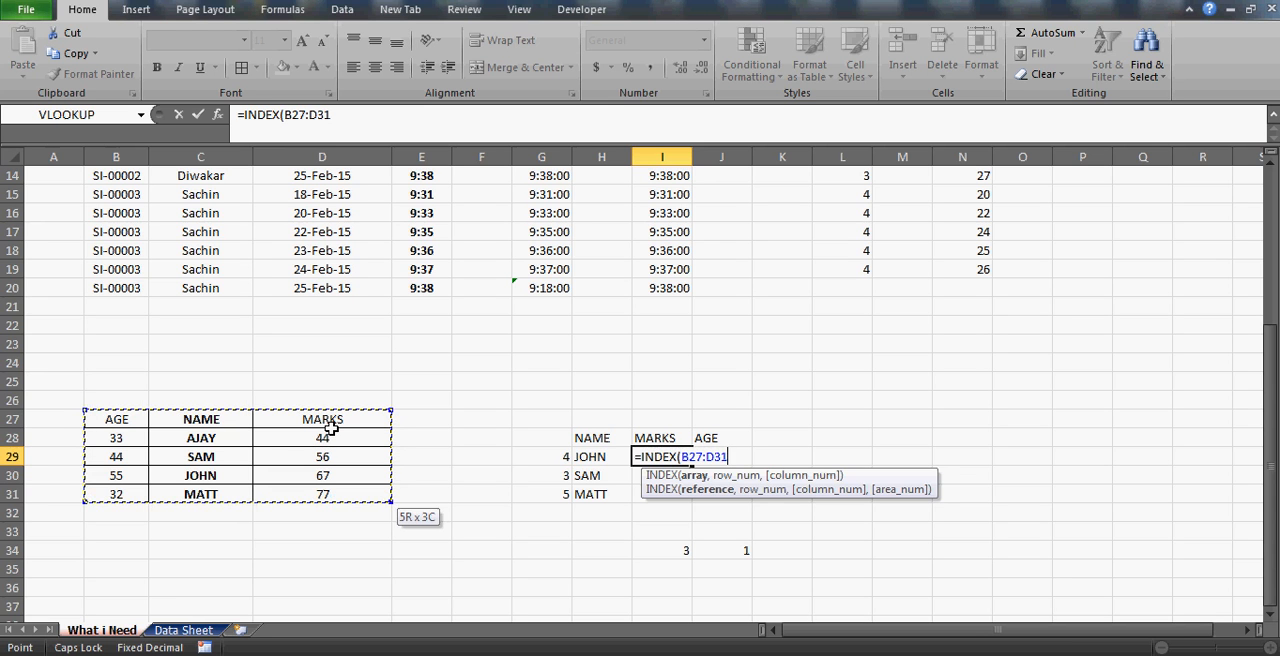
type(",")
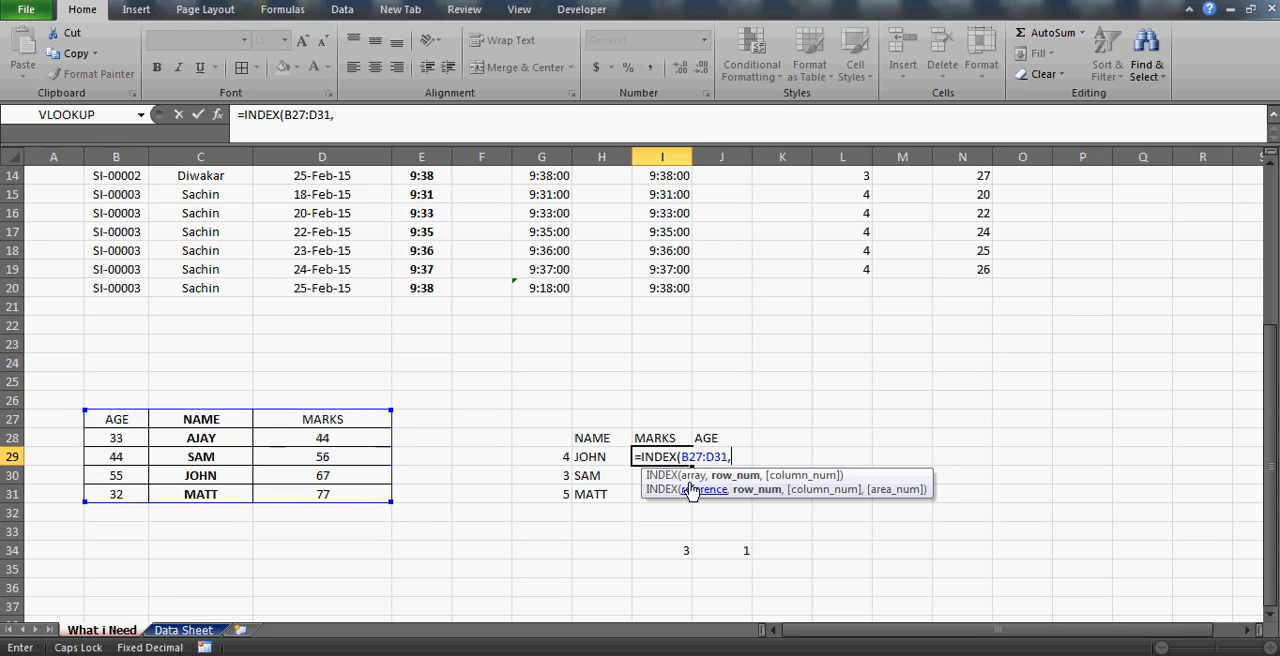
left_click(554, 456)
type(",")
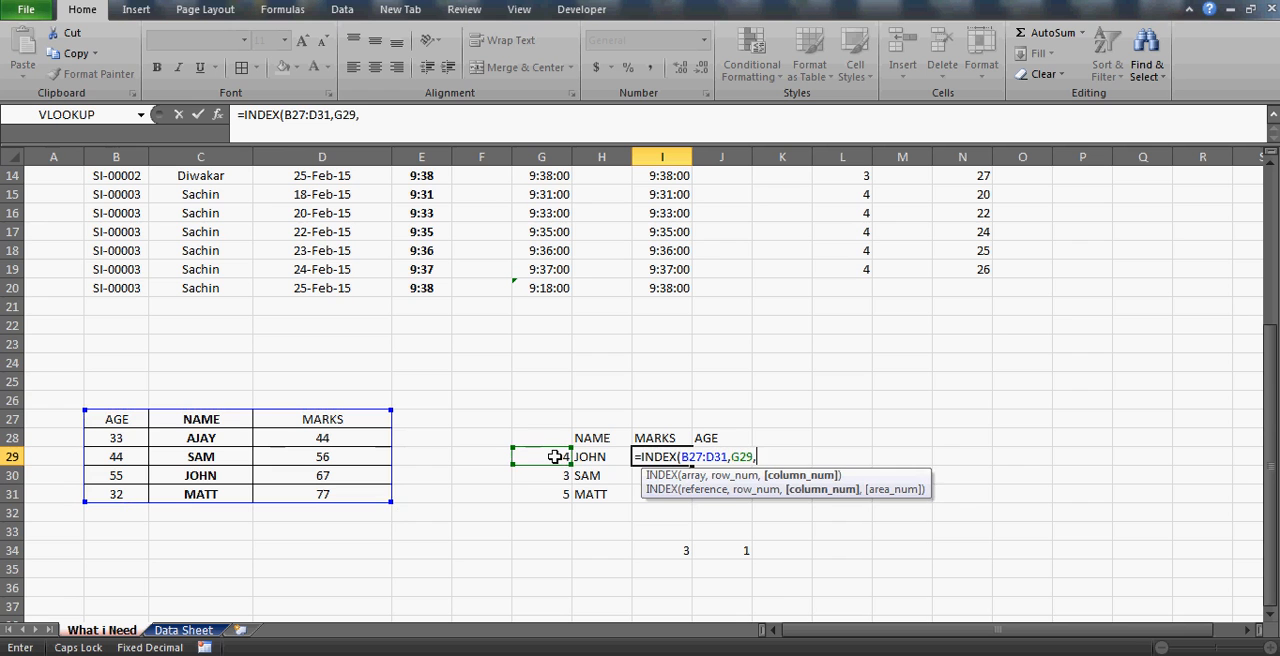
left_click(665, 545)
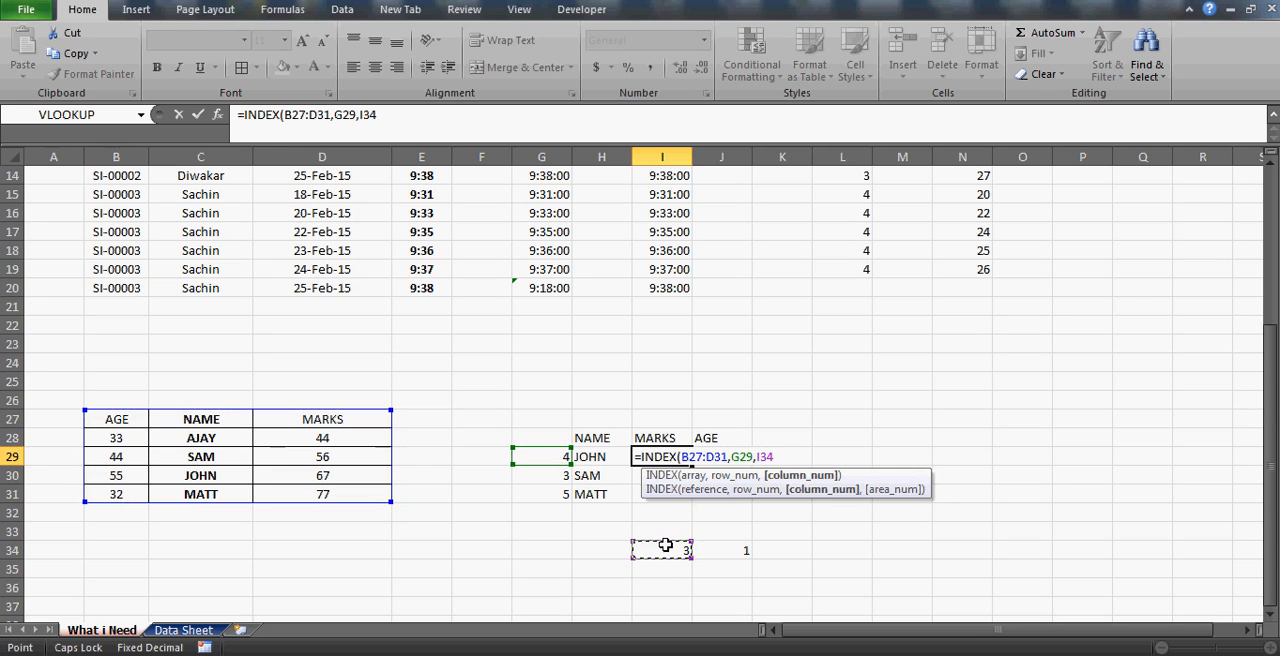
type(")")
key("ctrl+Return")
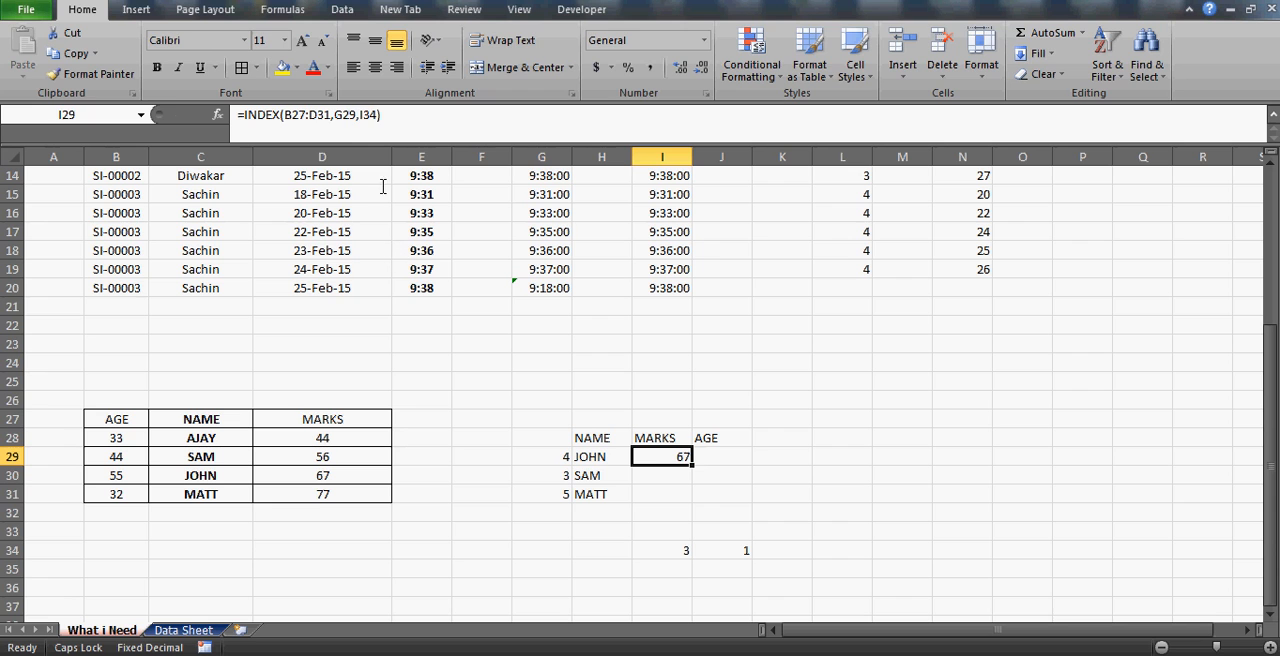
Make the INDEX array in I29 absolute, as $B$27:$D$31.
left_click(297, 115)
key("F4")
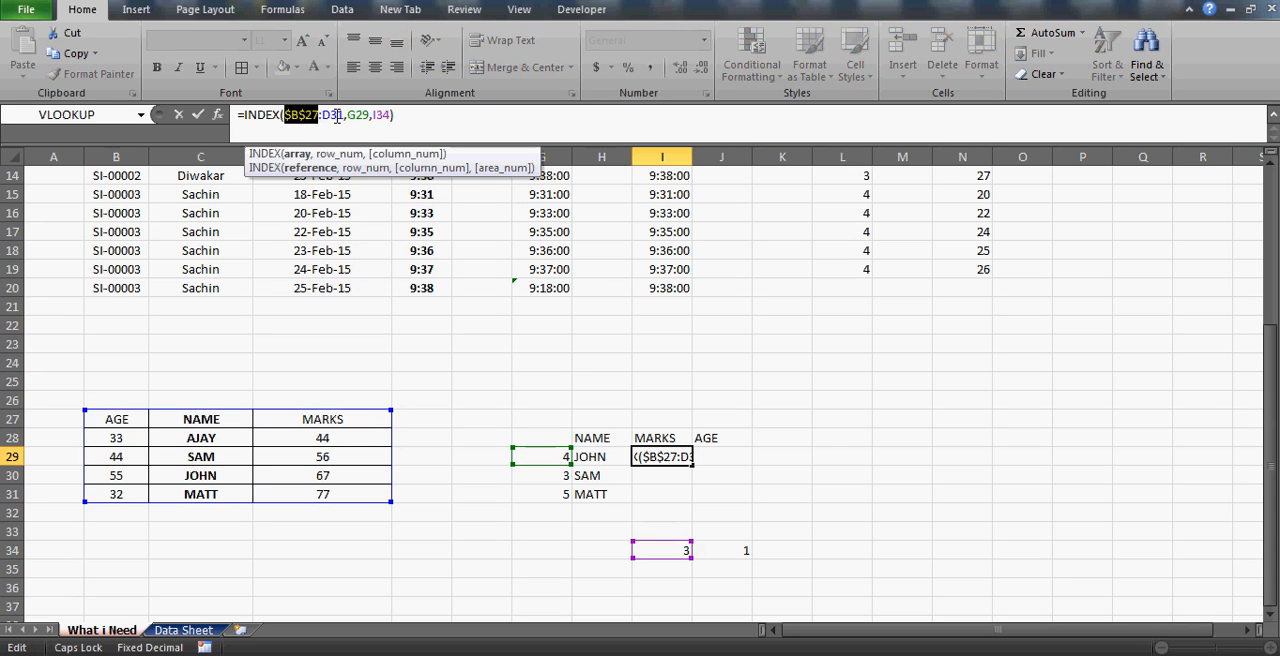
left_click(337, 115)
key("F4")
Change the row argument to $G29 and the column argument to I$34 in the INDEX formula in I29.
left_click(369, 115)
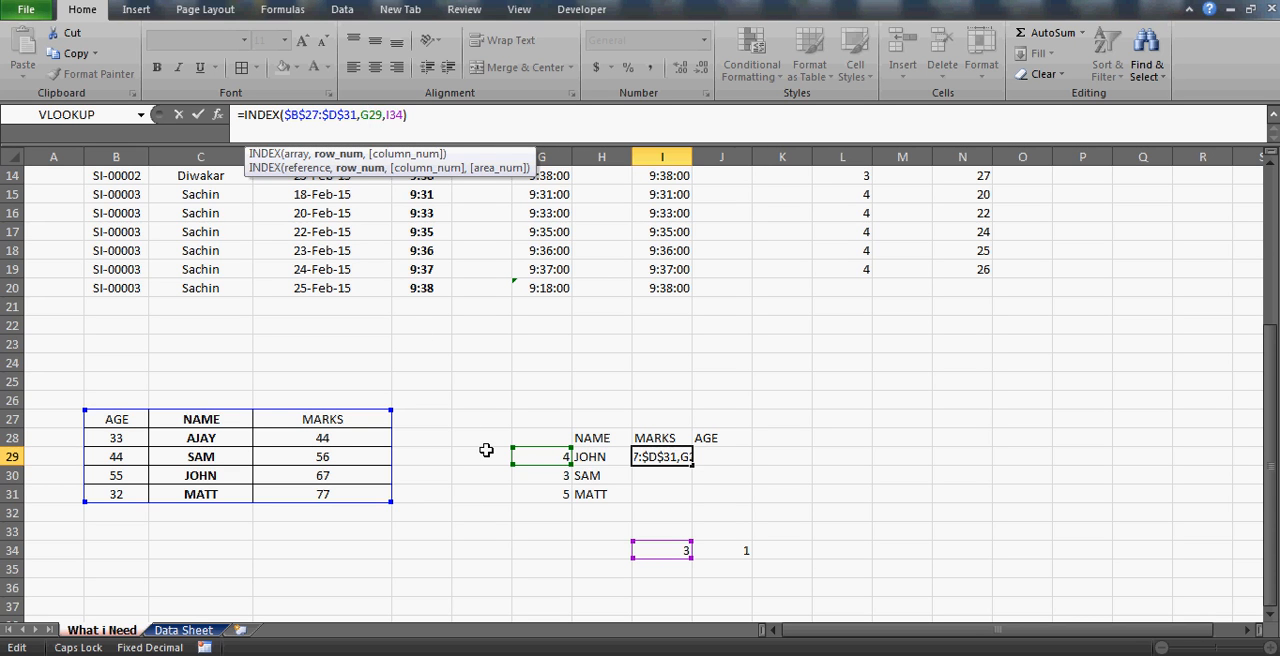
key("F4")
key("F4")
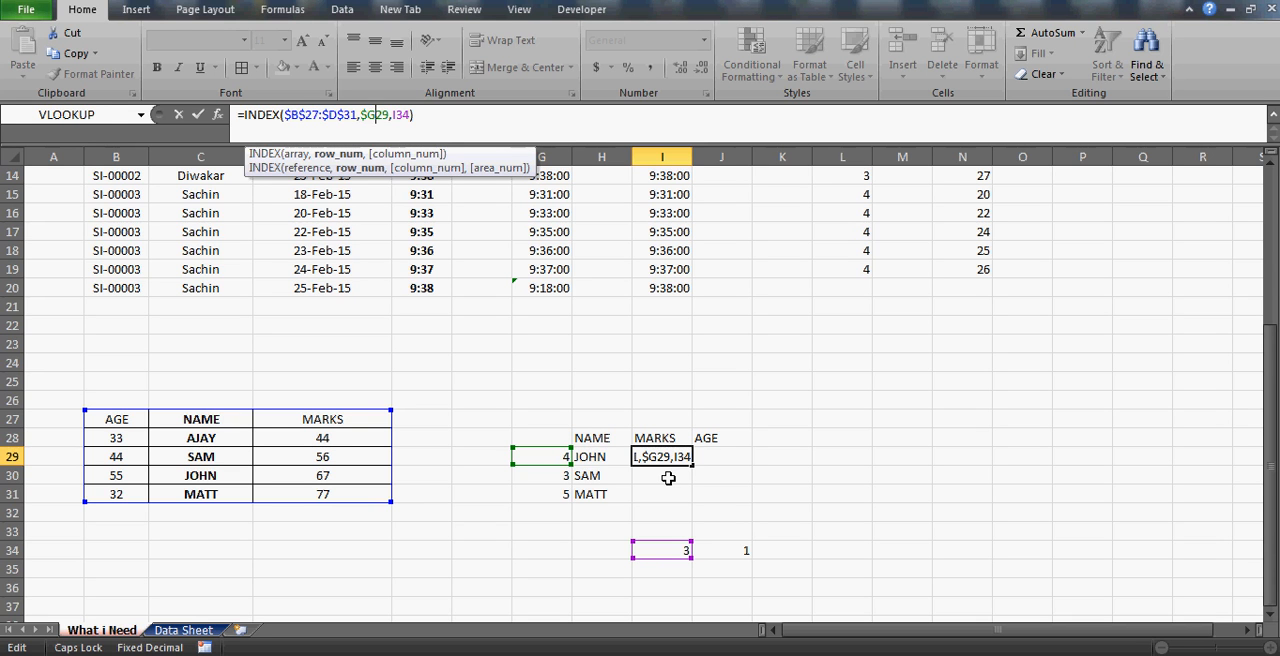
left_click(399, 116)
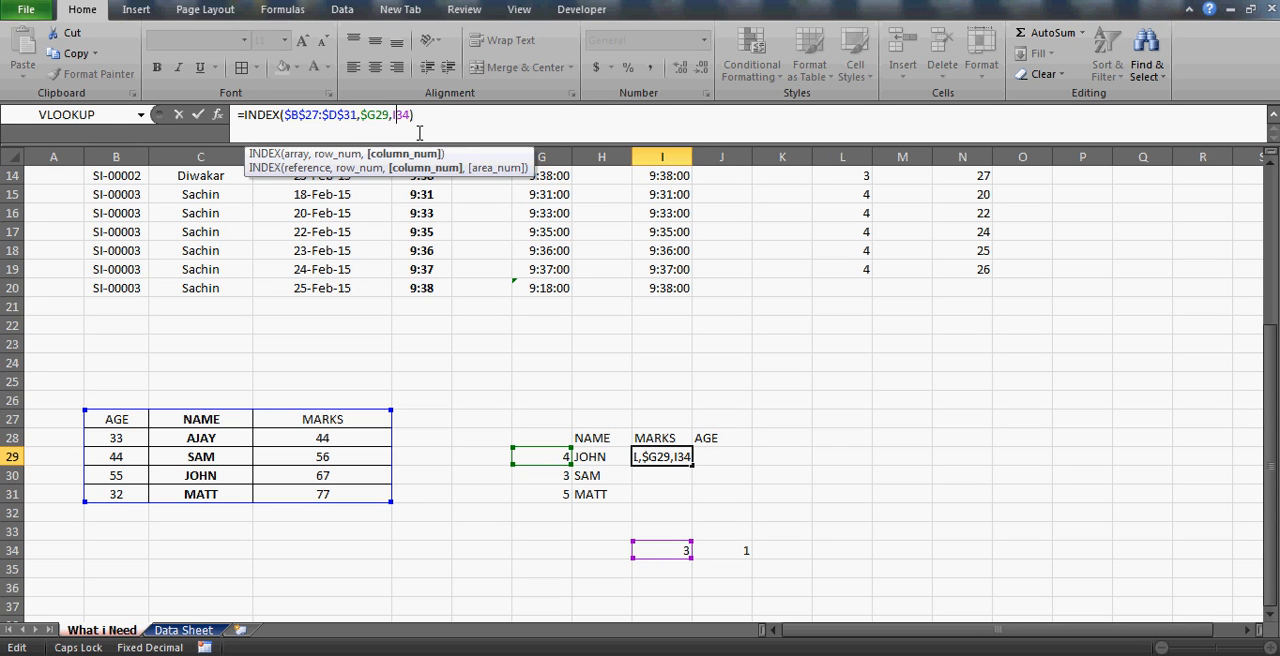
key("F4")
key("F4")
left_click(407, 125)
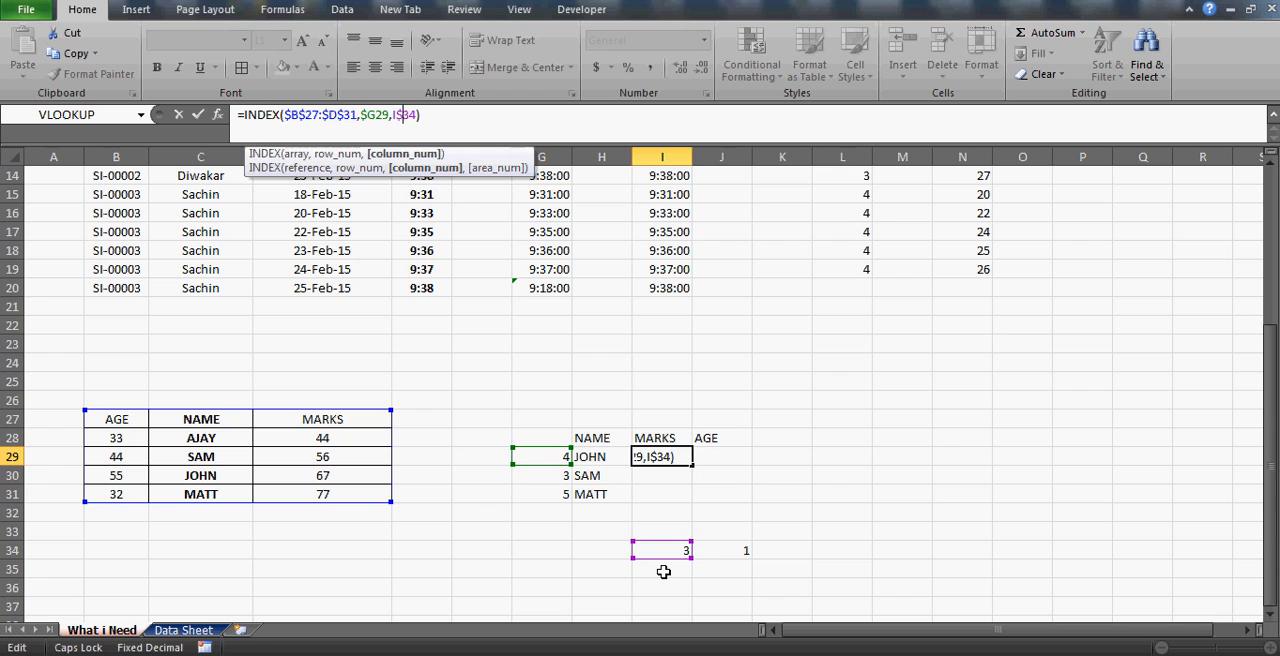
key("ctrl+Return")
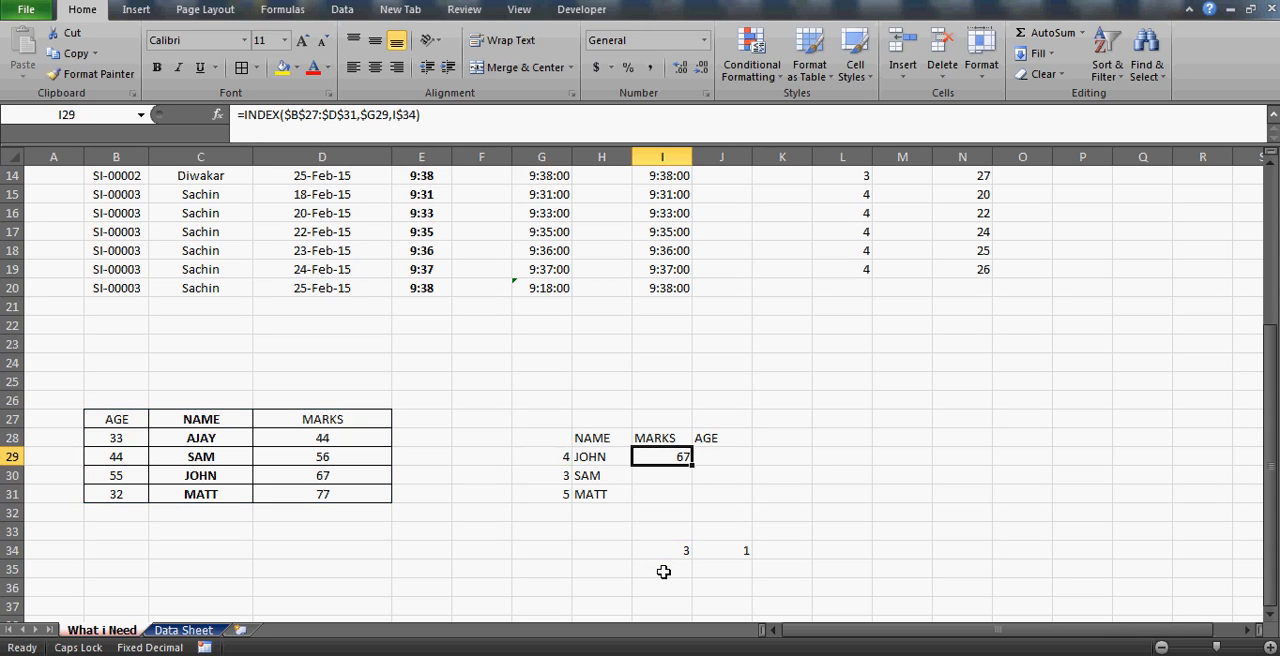
Copy the INDEX formula from I29 to J29 and to I30:J31.
key("ctrl+c")
key("Right")
key("ctrl+v")
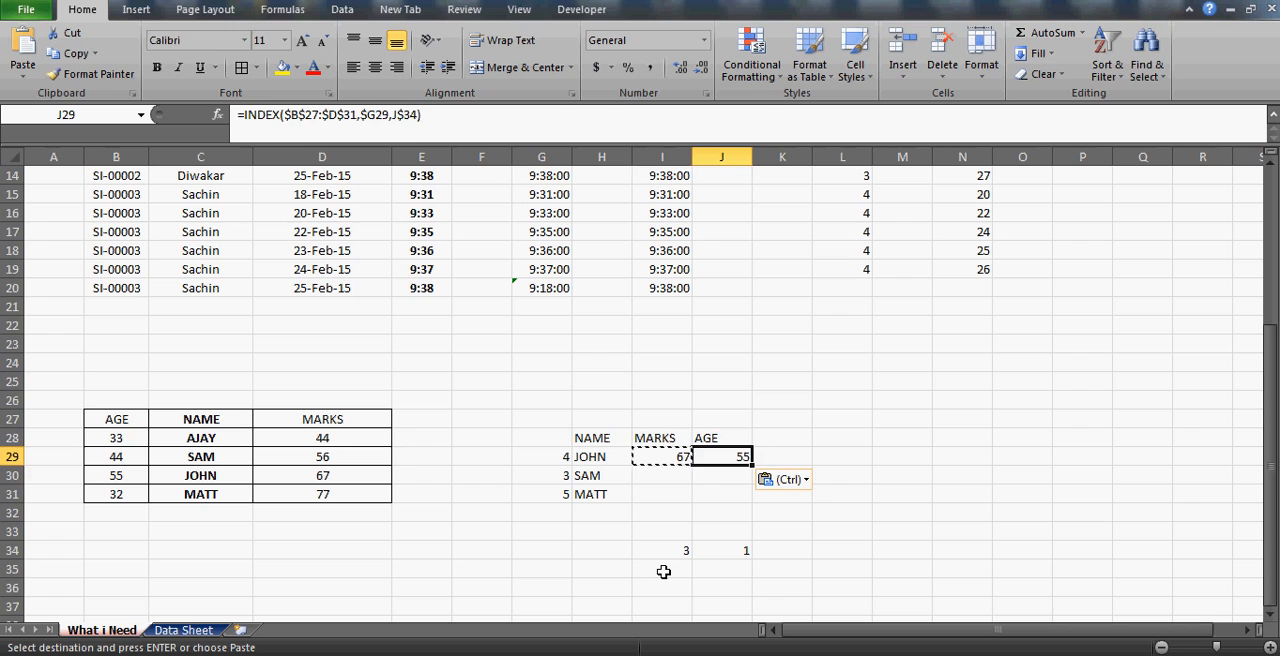
key("Left")
key("Down")
key("shift+Right")
key("shift+Down")
key("ctrl+v")
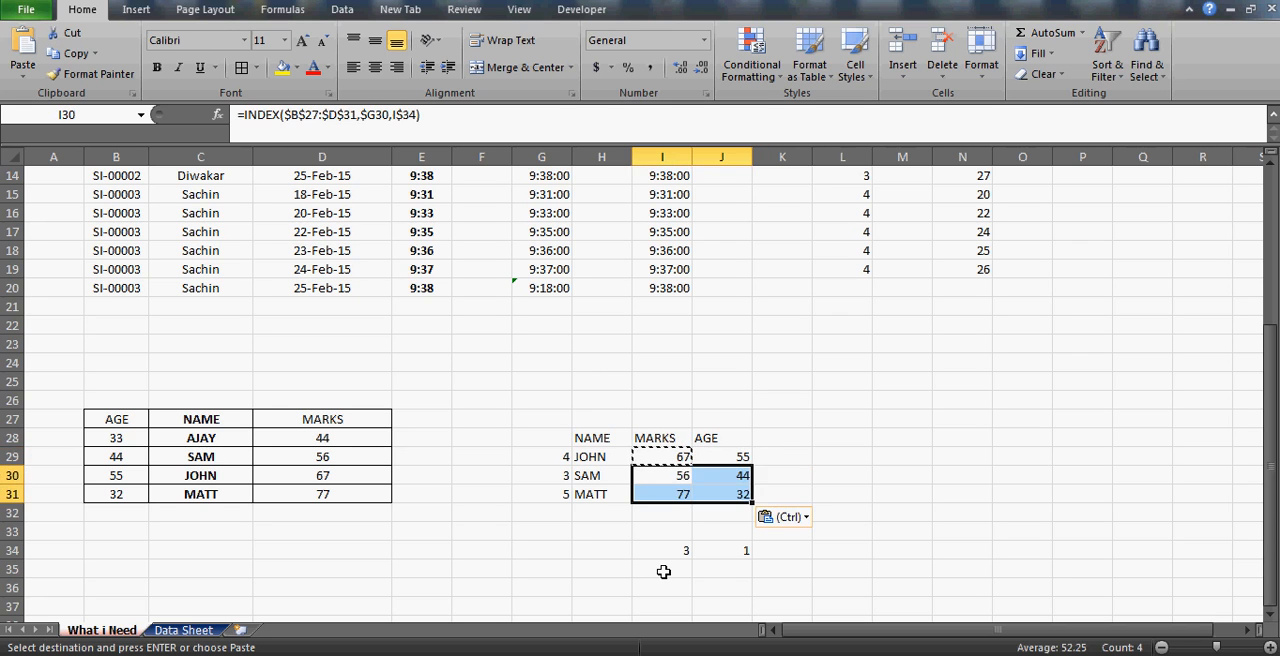
Review the MARKS and AGE results returned by the INDEX formulas in I29:J31.
key("Up")
key("Up")
key("Left")
key("Down")
key("Right")
key("shift+Right")
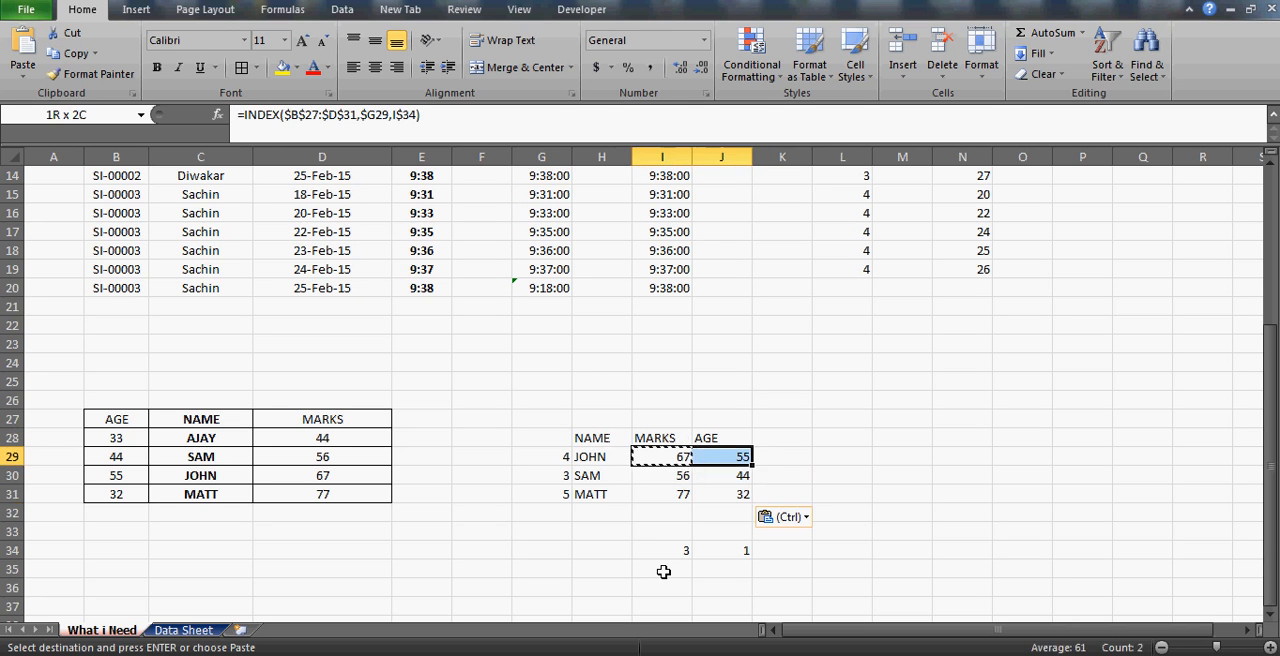
key("shift+Down")
key("shift+Down")
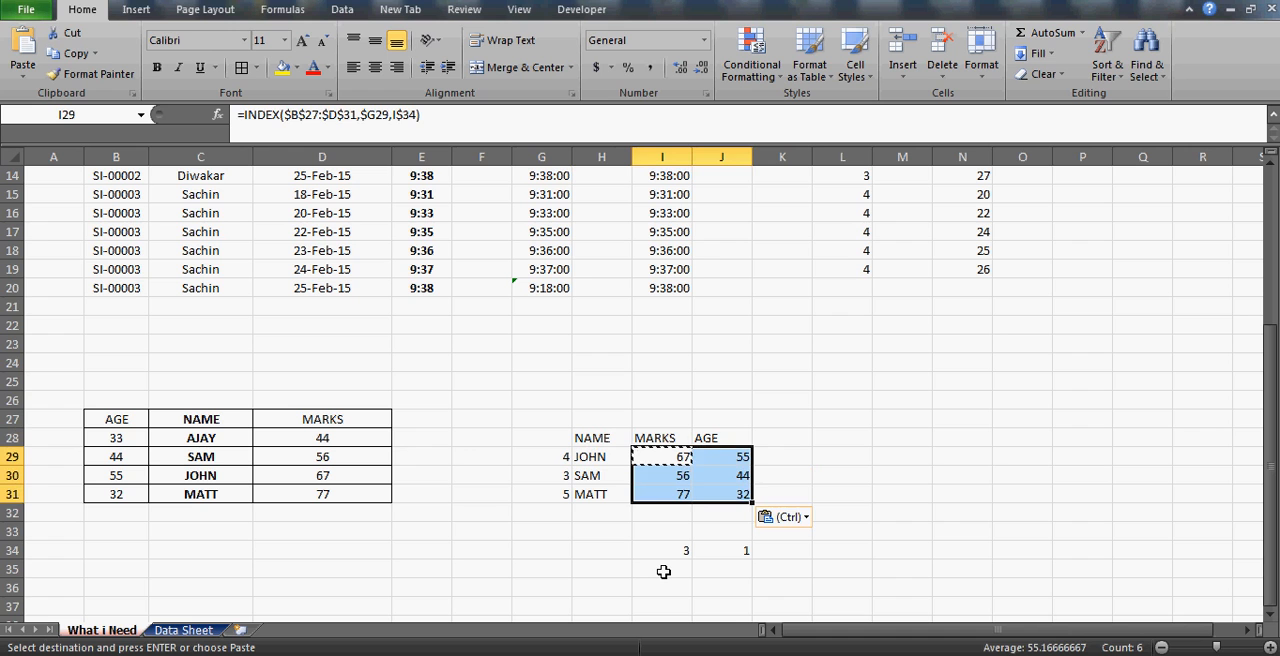
Replace the lookup names in H29, H30 and H31 with the source table's fourth, first and second names.
key("Down")
key("Up")
key("Left")
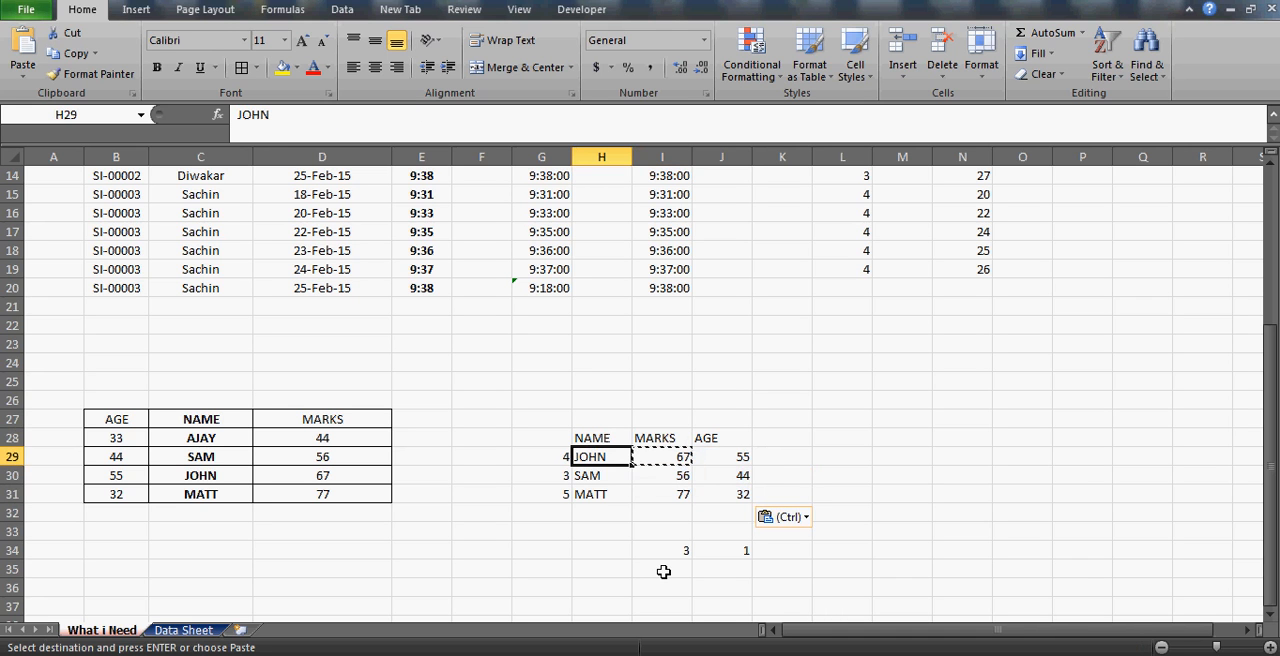
type("MATT")
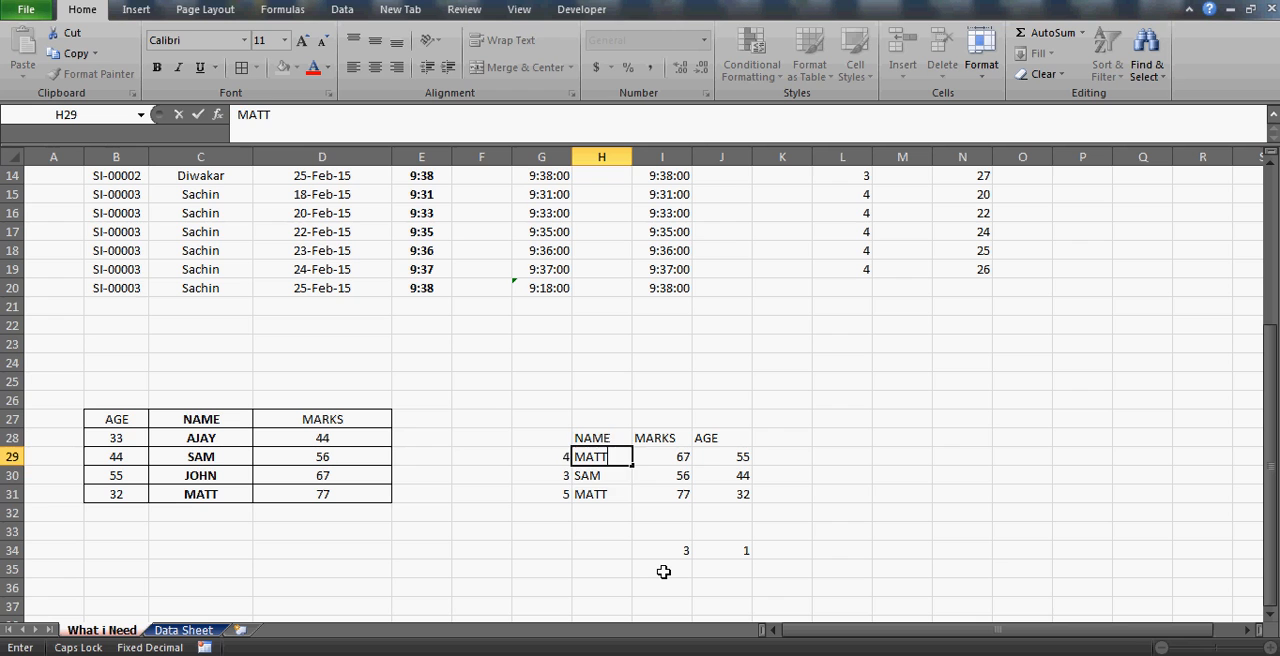
key("Return")
type("AJAY")
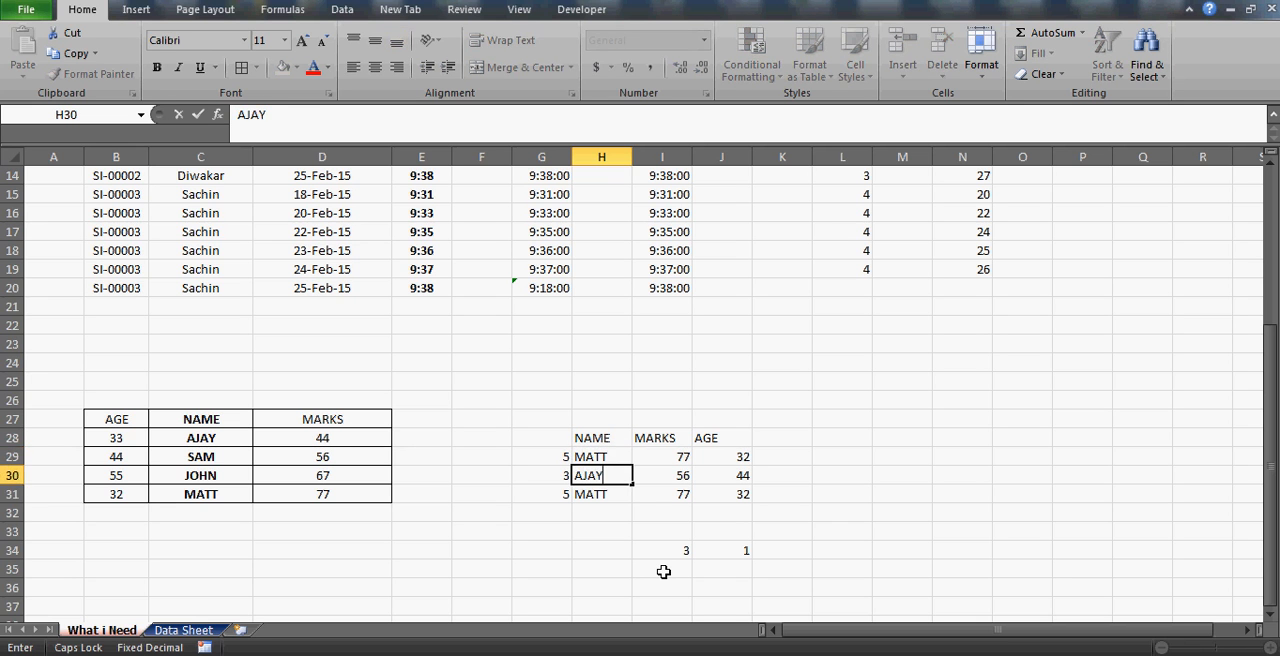
key("Return")
type("SAM")
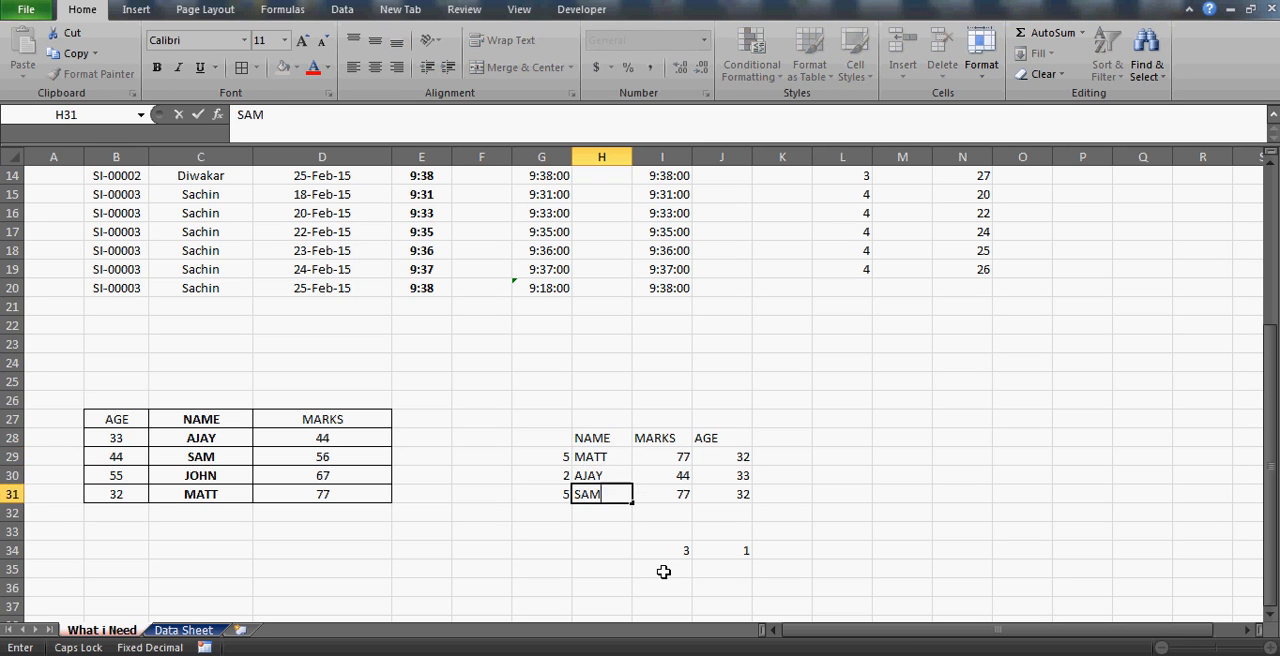
key("Return")
Check the INDEX results in I29:J31 against the source table for the new lookup names.
key("Up")
key("Up")
key("Up")
key("Up")
key("Right")
key("Down")
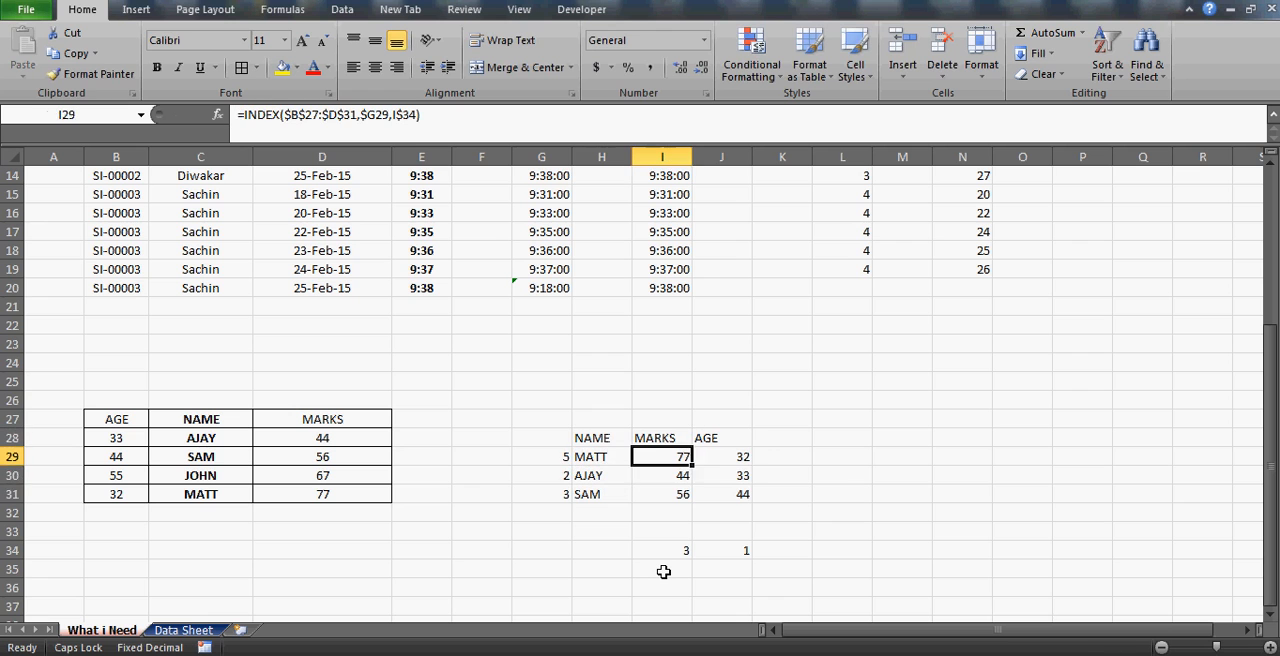
key("shift+Right")
key("shift+Down")
key("shift+Down")
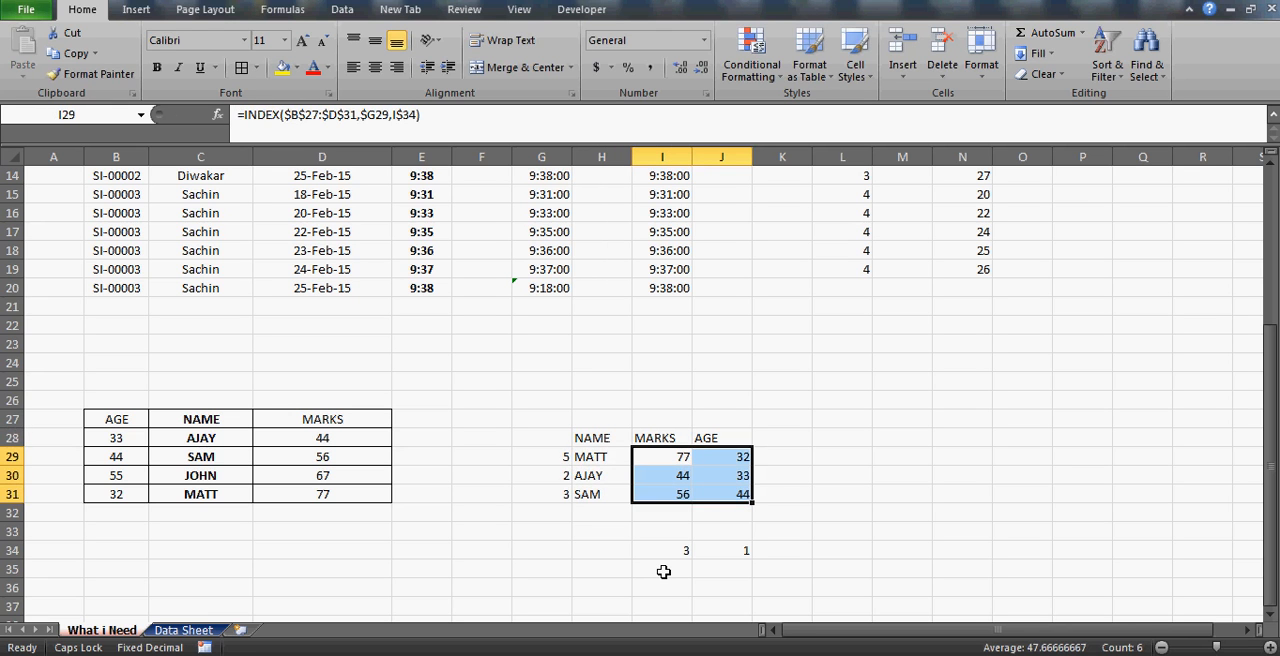
Review the MATCH helper formulas for column positions in I34:J34 and row positions in G29:G31.
key("Down")
key("Down")
key("Down")
key("Down")
key("Down")
key("shift+Right")
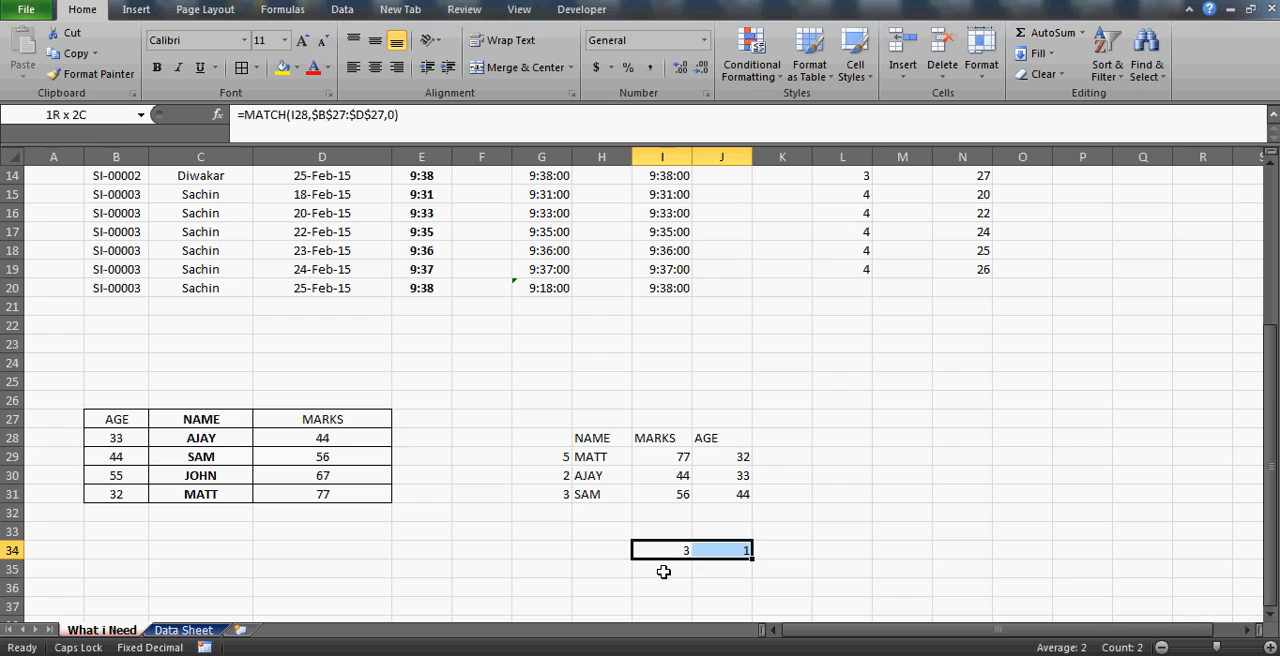
key("Left")
key("Up")
key("Up")
key("Up")
key("Up")
key("Up")
key("Left")
key("shift+Down")
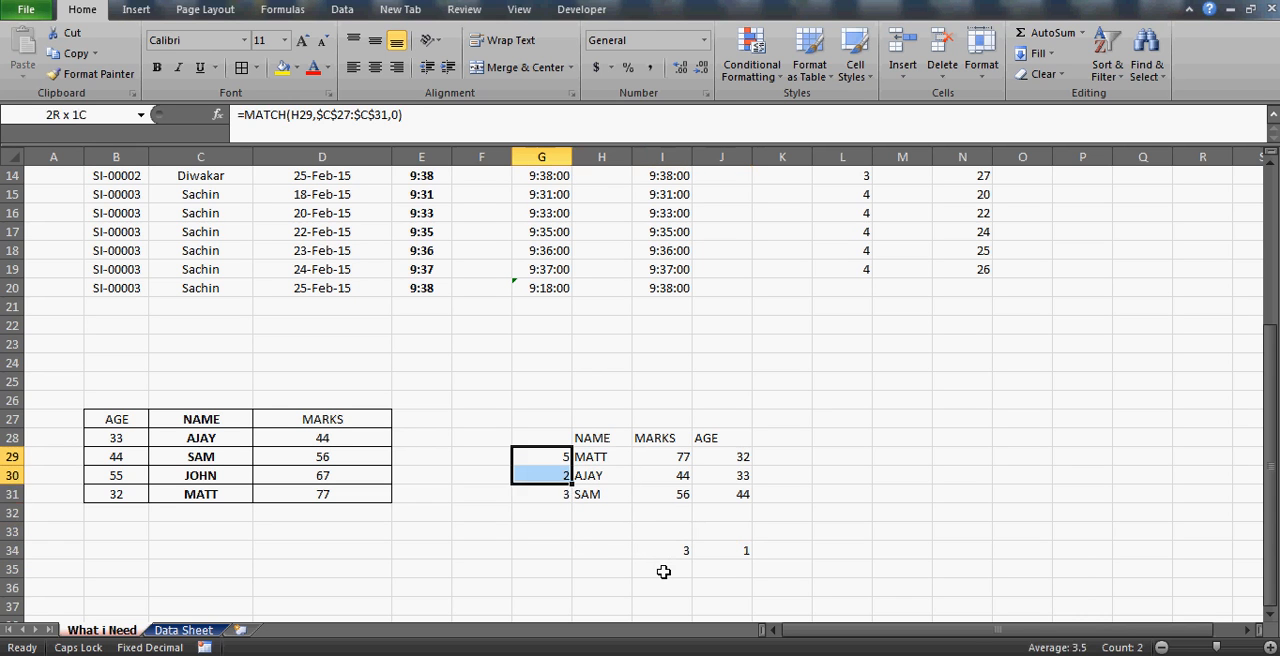
key("shift+Down")
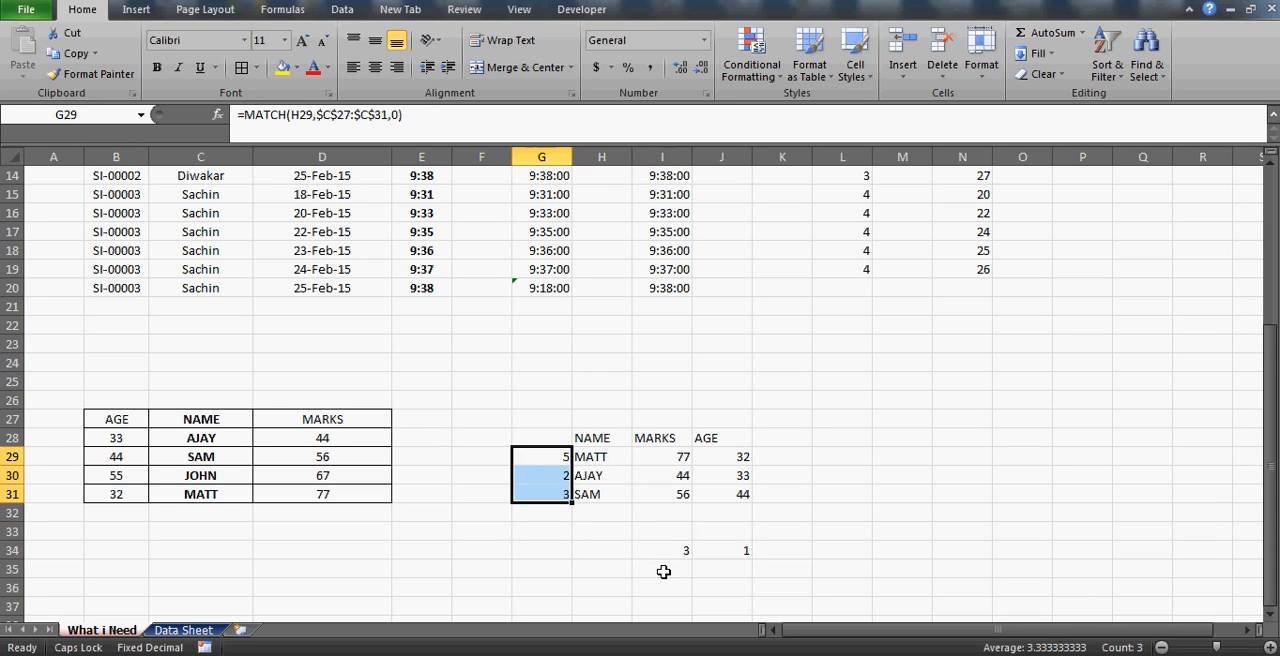
Enter 122 in cell M24.
left_click(901, 365)
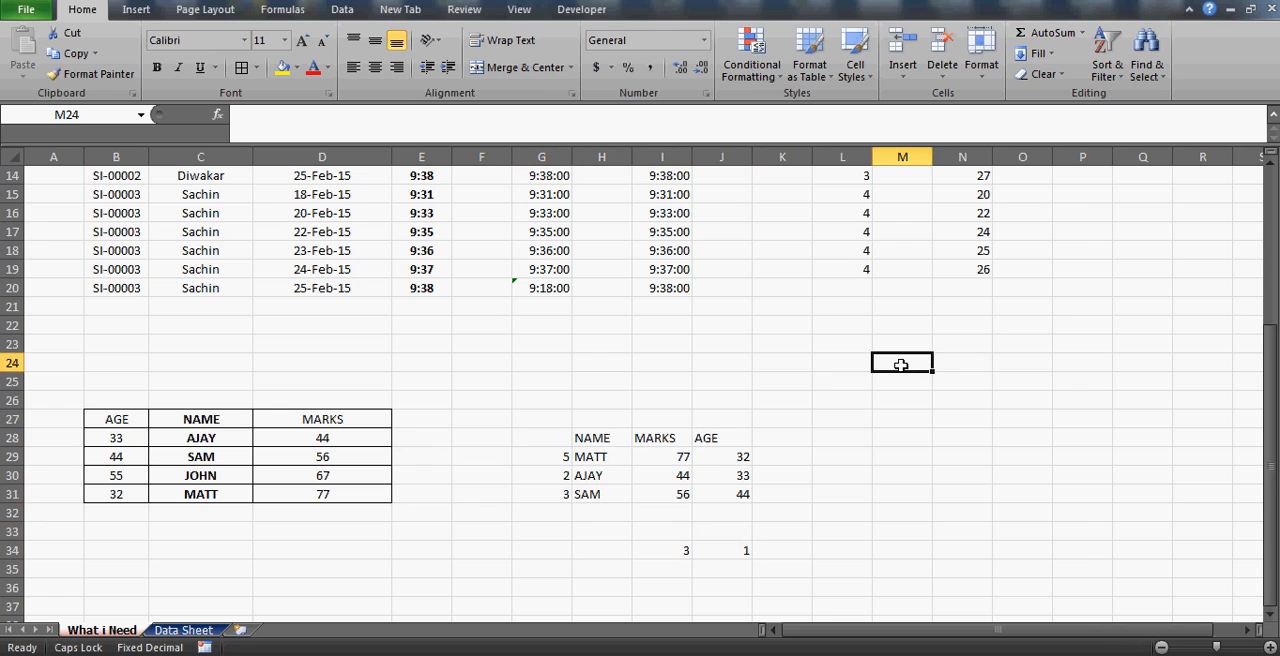
type("122")
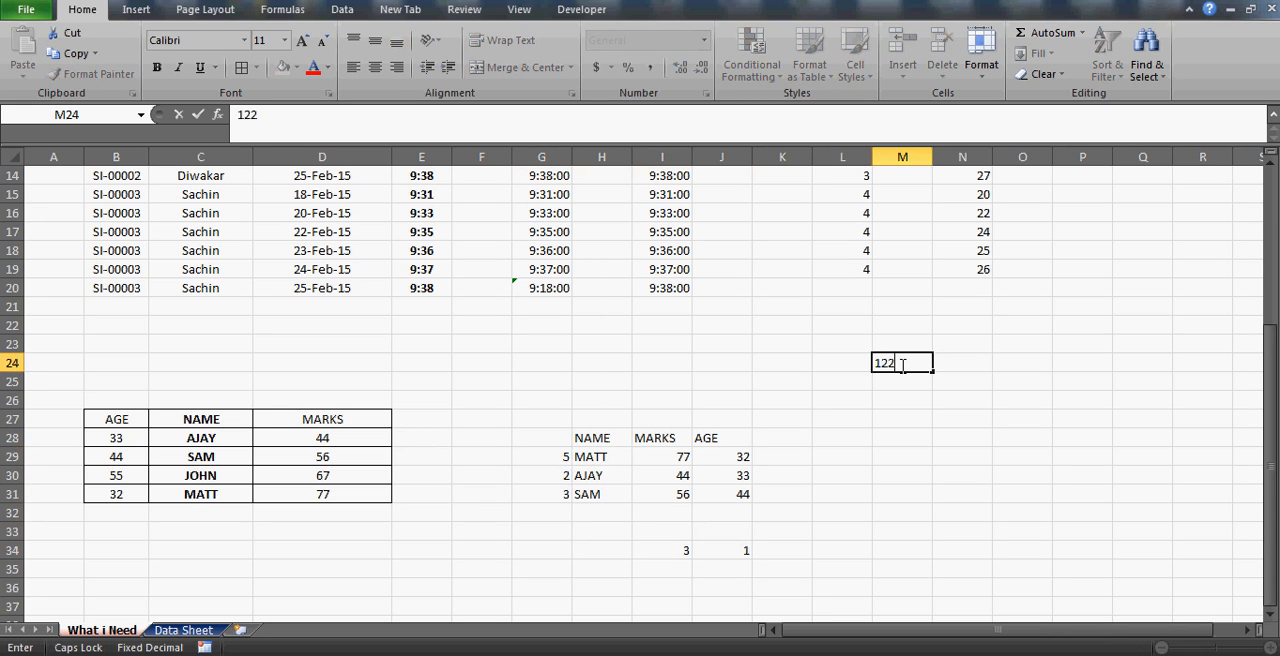
key("Return")
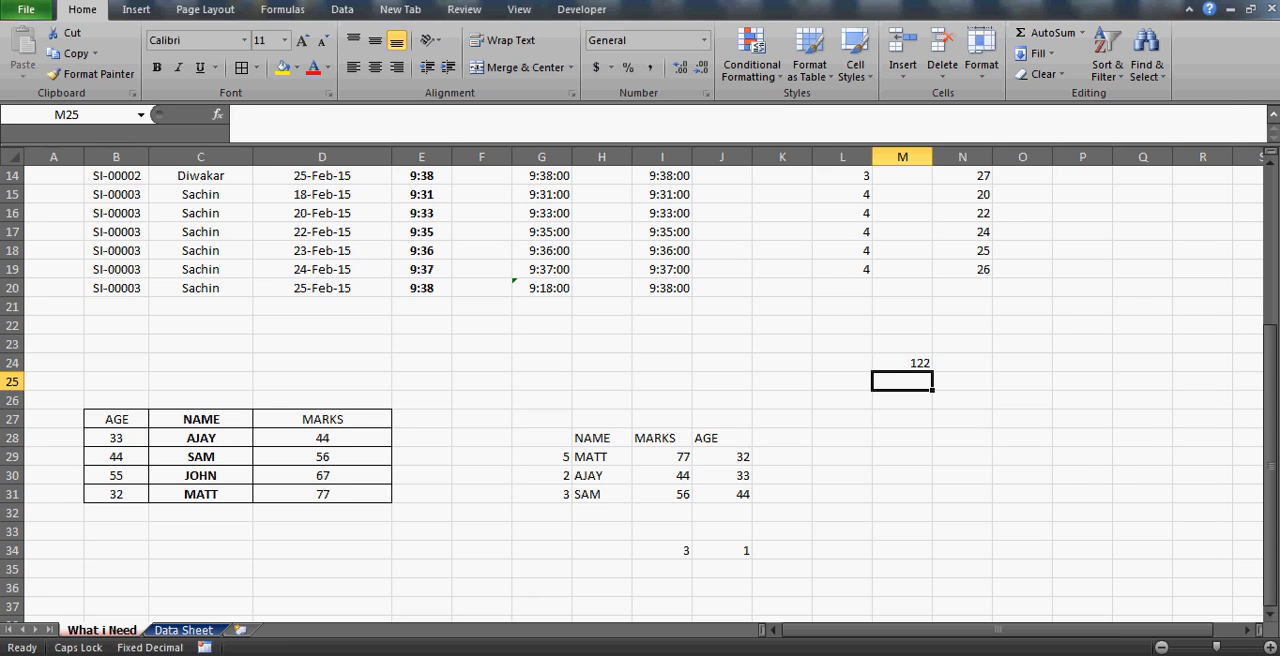
Switch to Chrome and look through the created playlists on the open YouTube channel.
left_click(372, 654)
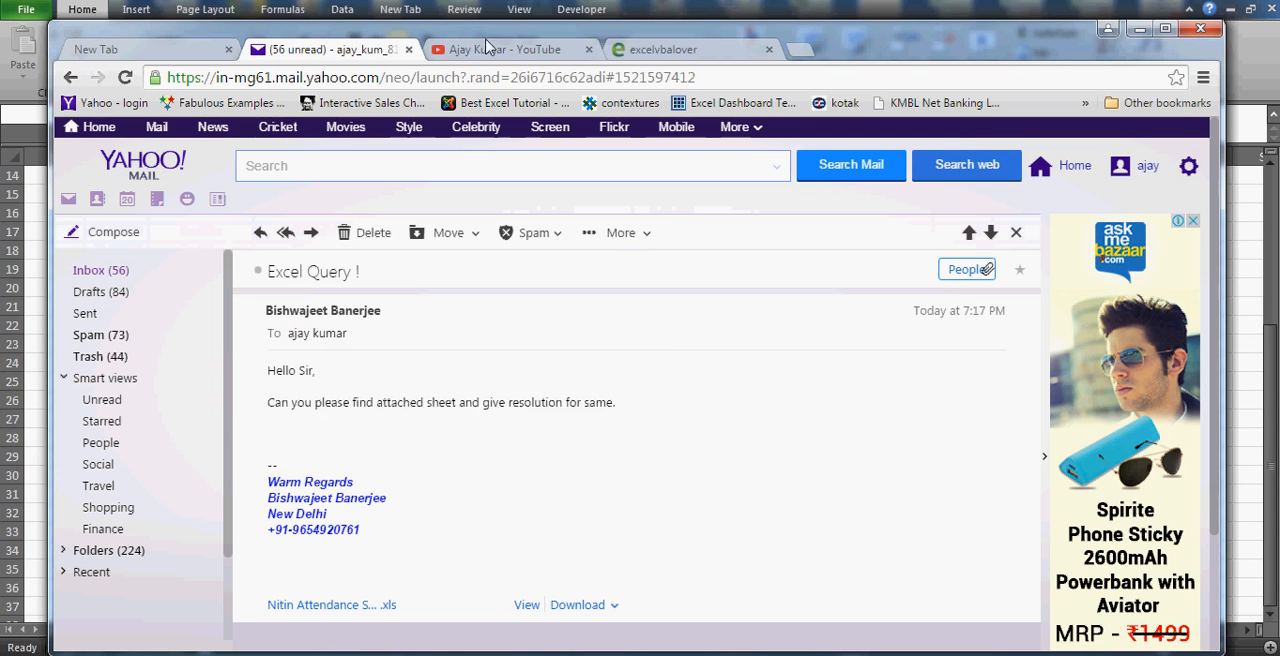
left_click(487, 47)
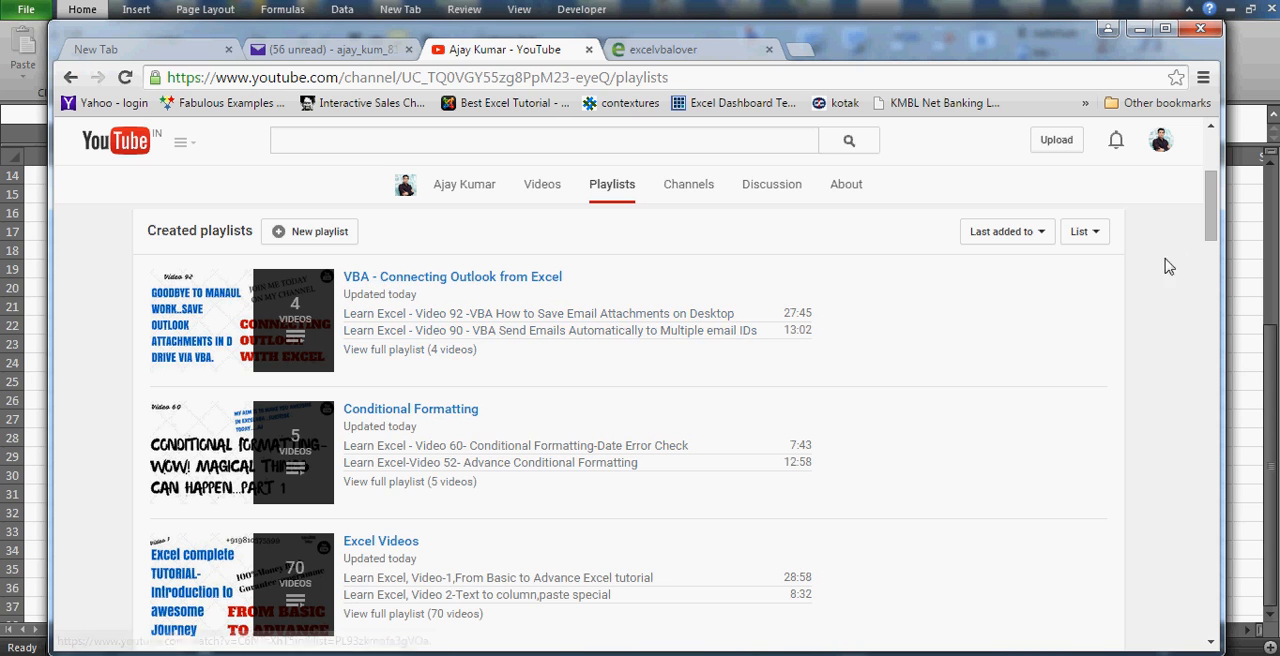
left_click_drag(1210, 229, 1211, 345)
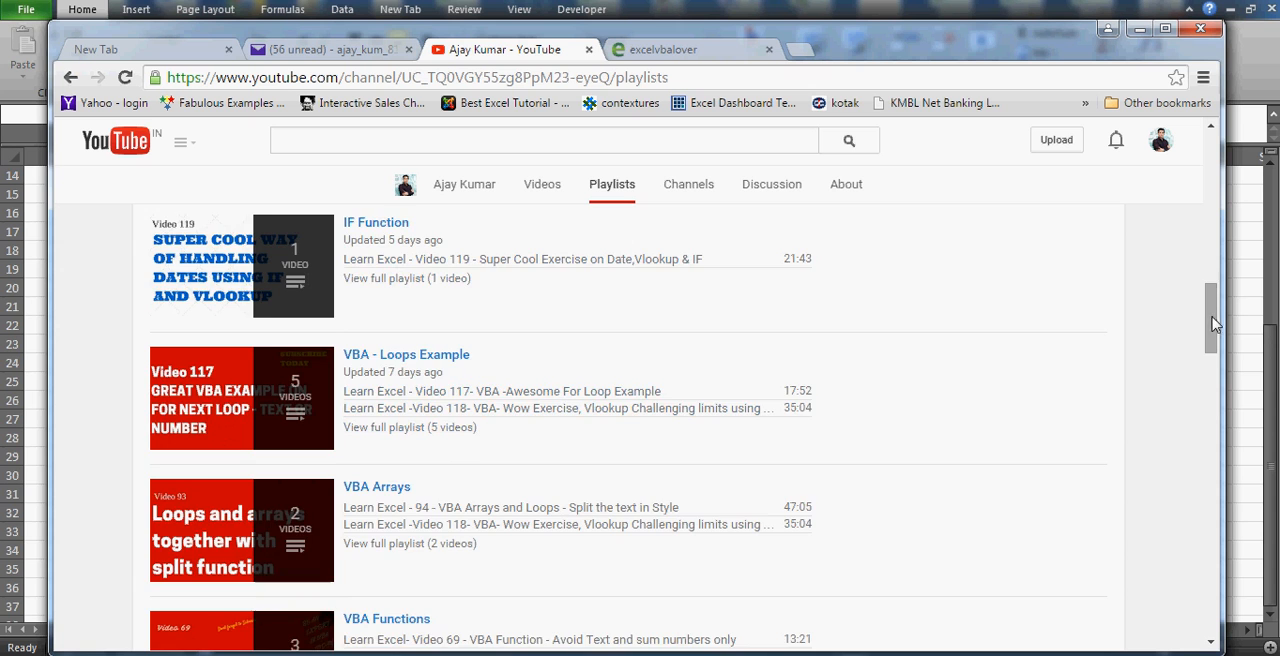
left_click_drag(1211, 323, 1211, 385)
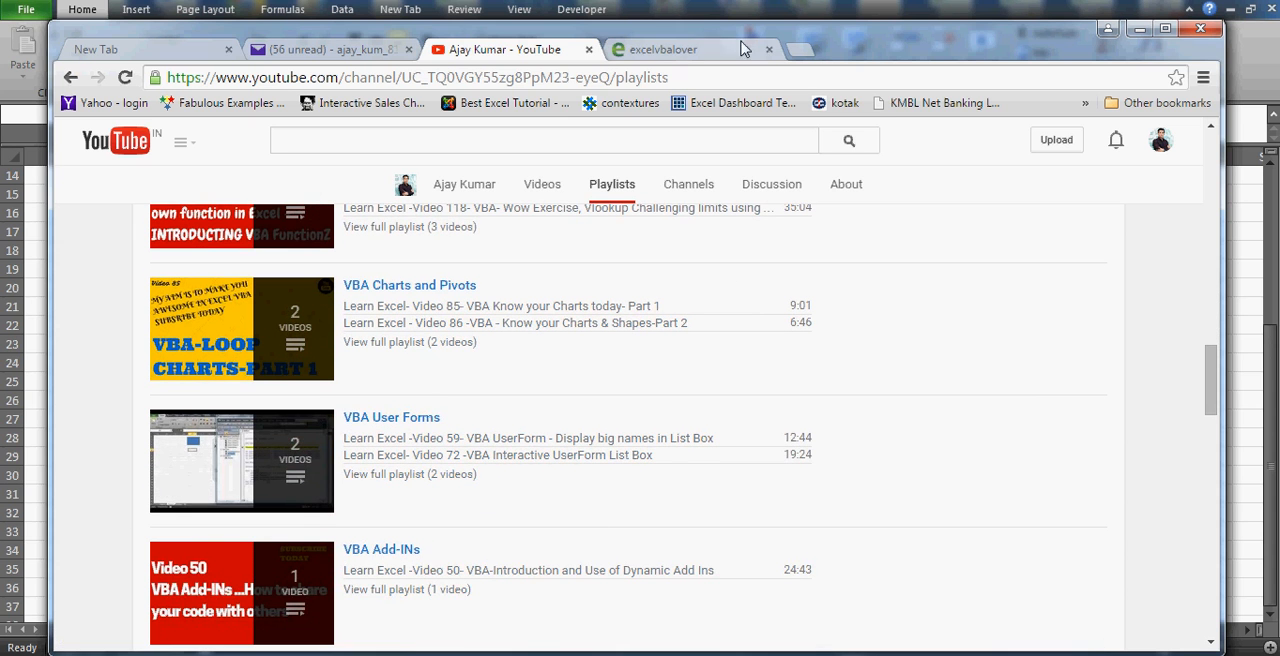
Open the Video Tutorial listing on the excelvbalover.com website.
left_click(684, 52)
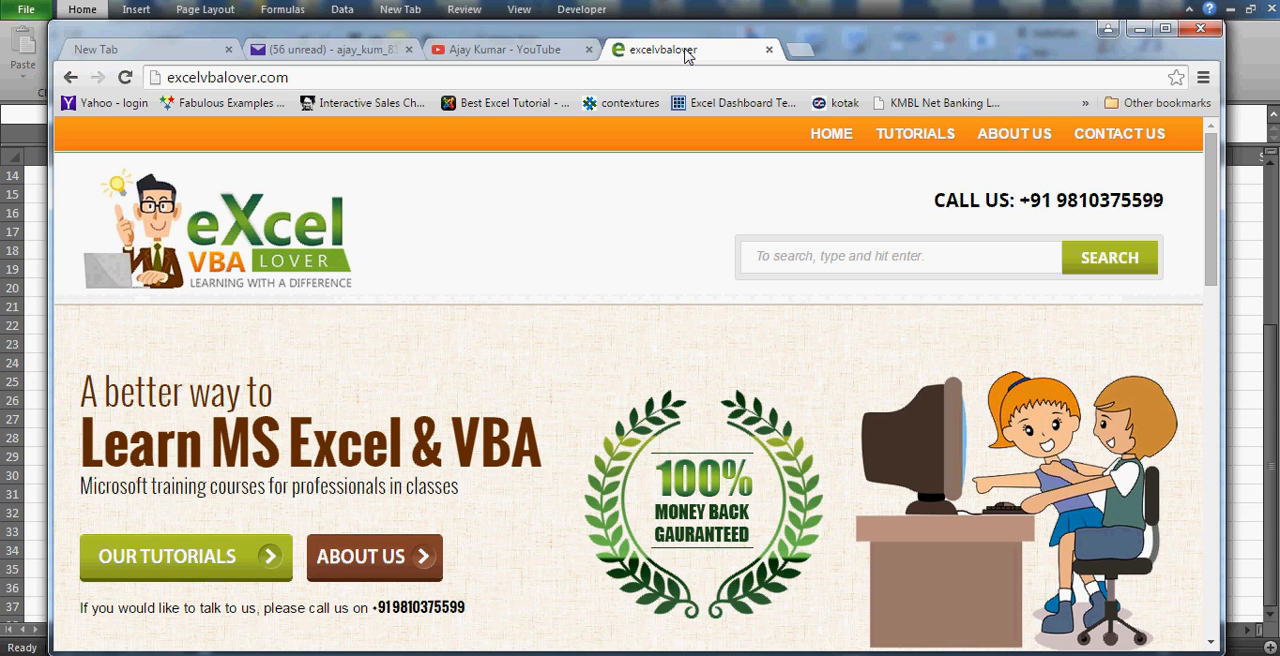
mouse_move(915, 133)
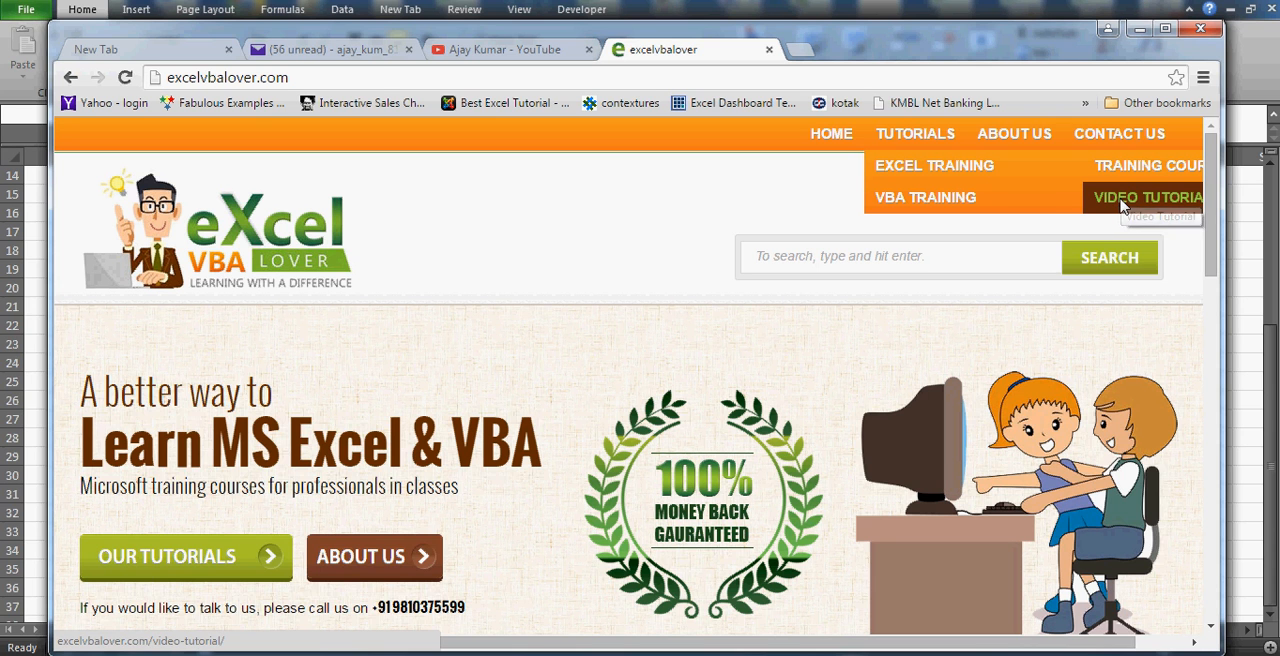
left_click(1122, 199)
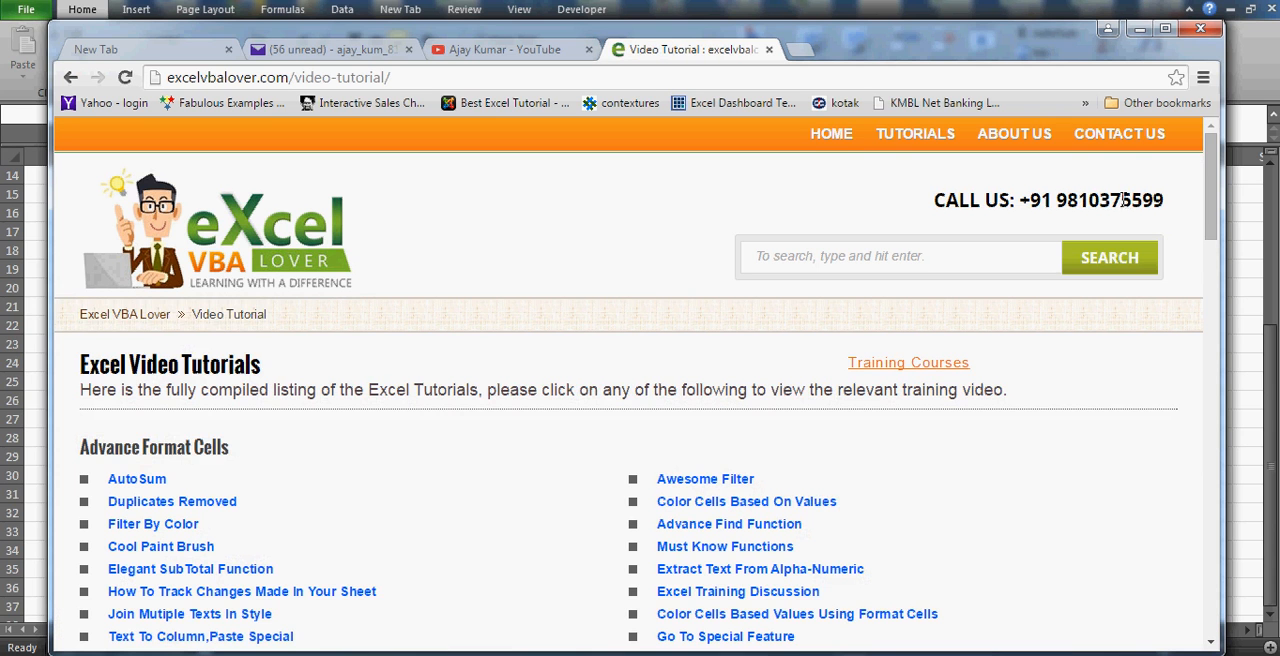
scroll(1212, 225, "down", 2)
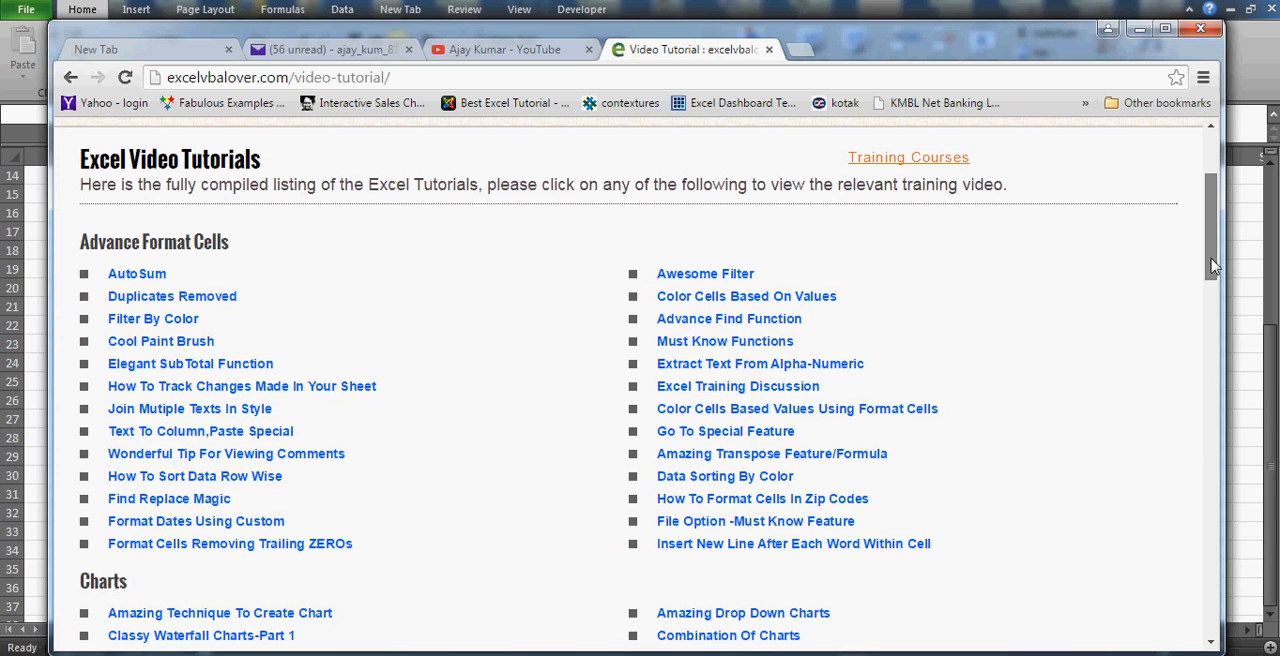
View the Duplicates Removed tutorial page and return to the Excel Video Tutorials listing.
left_click(192, 300)
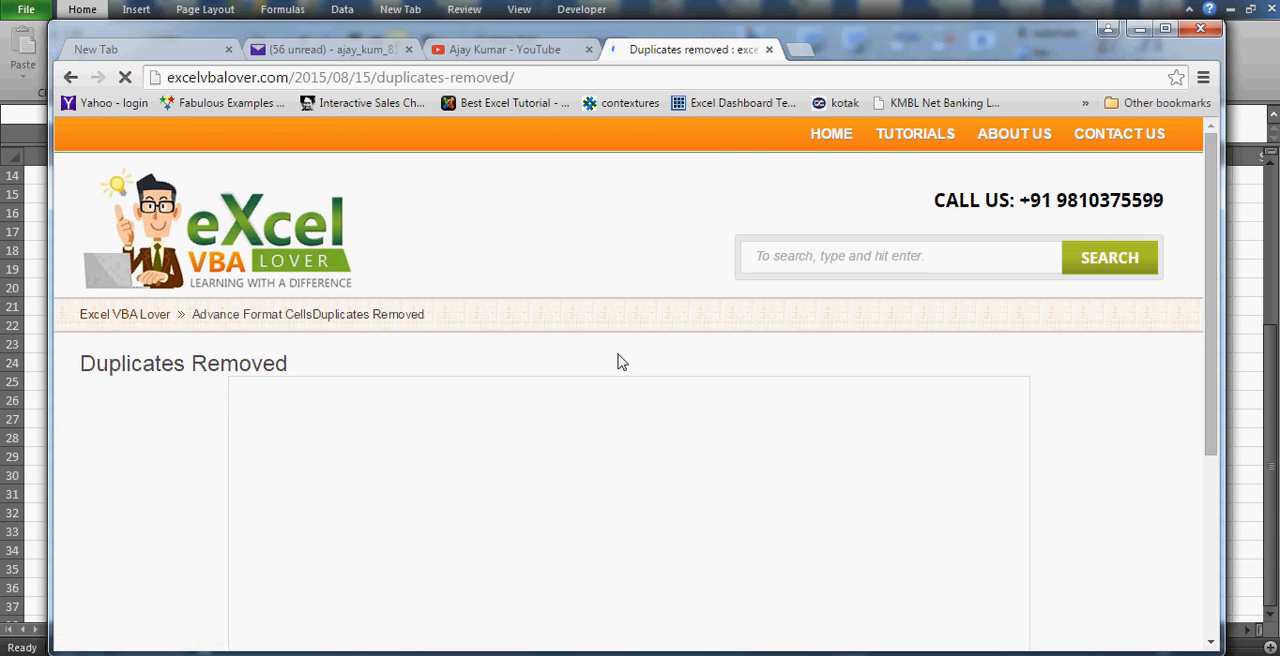
left_click_drag(1218, 293, 1214, 342)
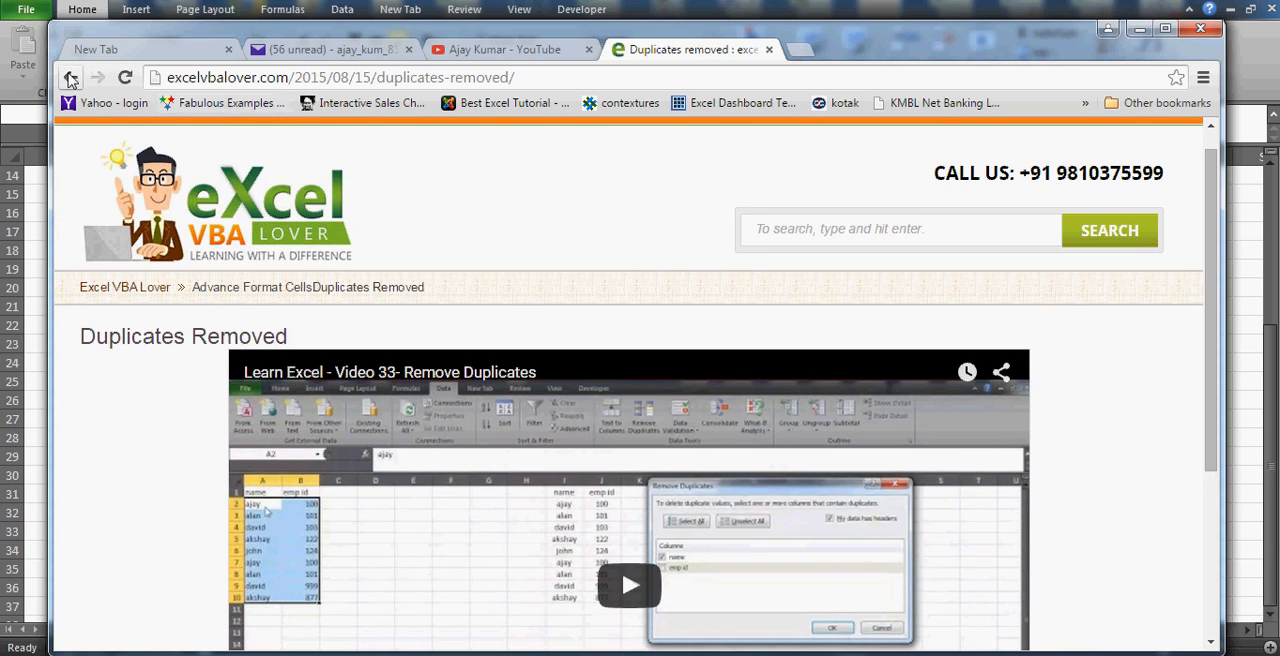
left_click(70, 80)
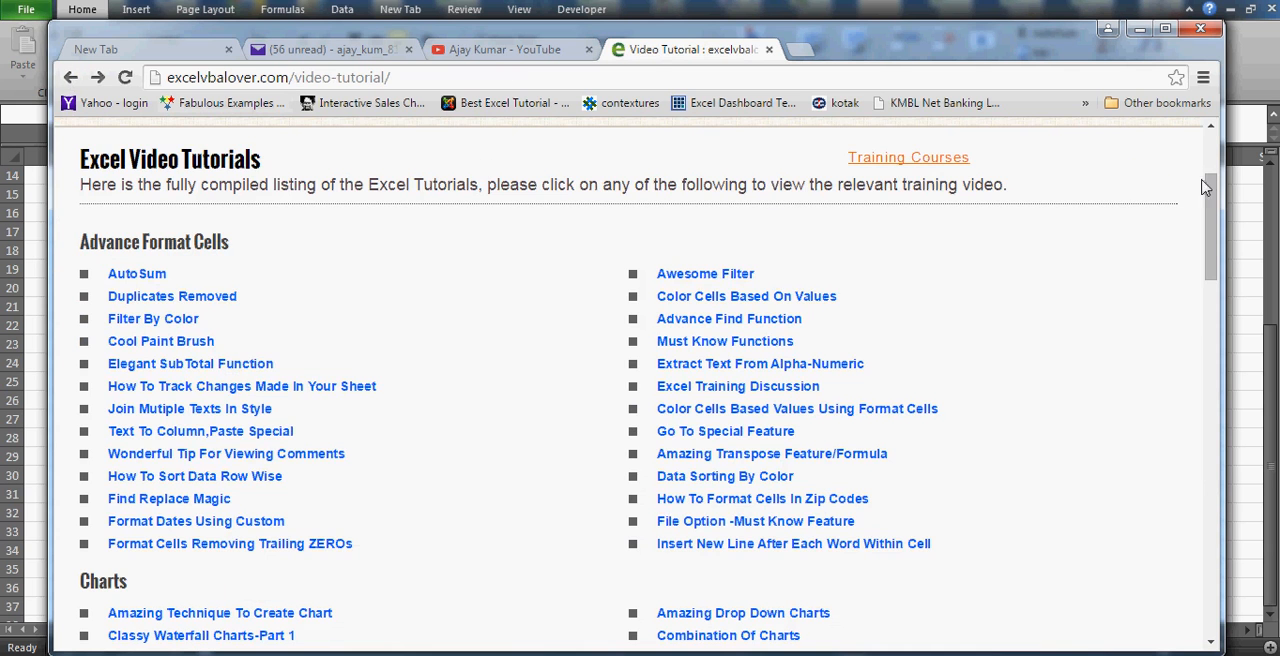
Look through the remaining tutorial categories, down to Super Strong Arrays, and switch back to the Excel workbook at cell F24.
left_click_drag(1210, 210, 1204, 414)
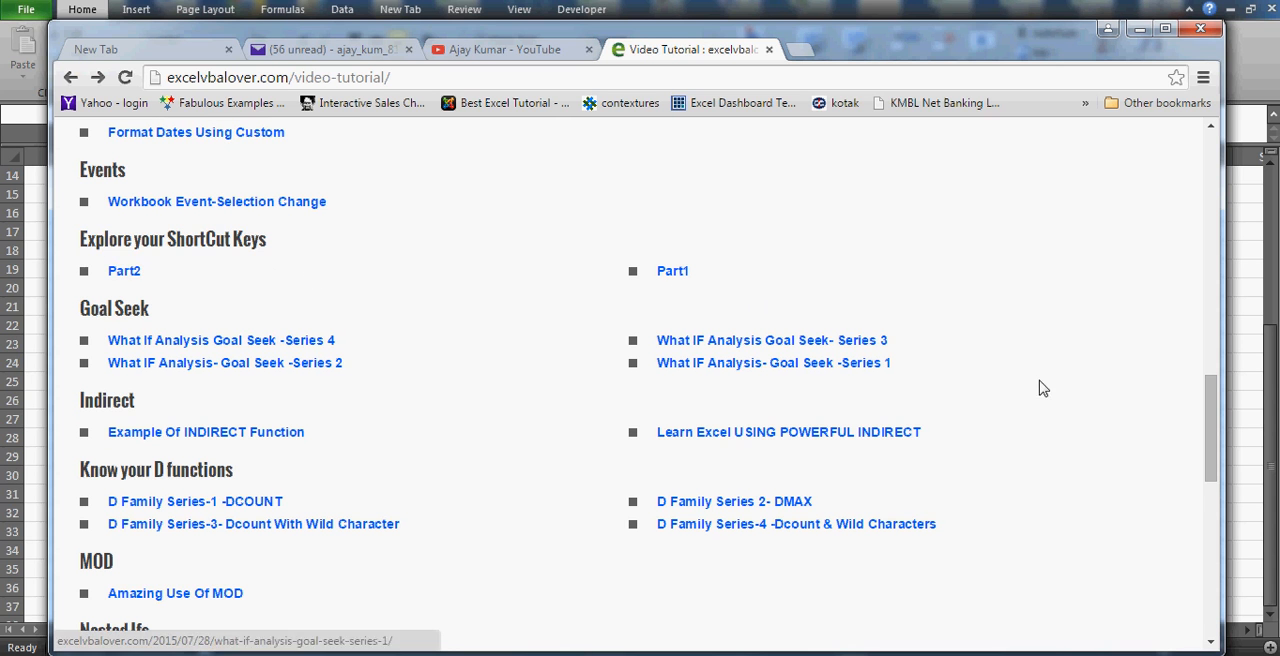
left_click_drag(1212, 437, 1212, 537)
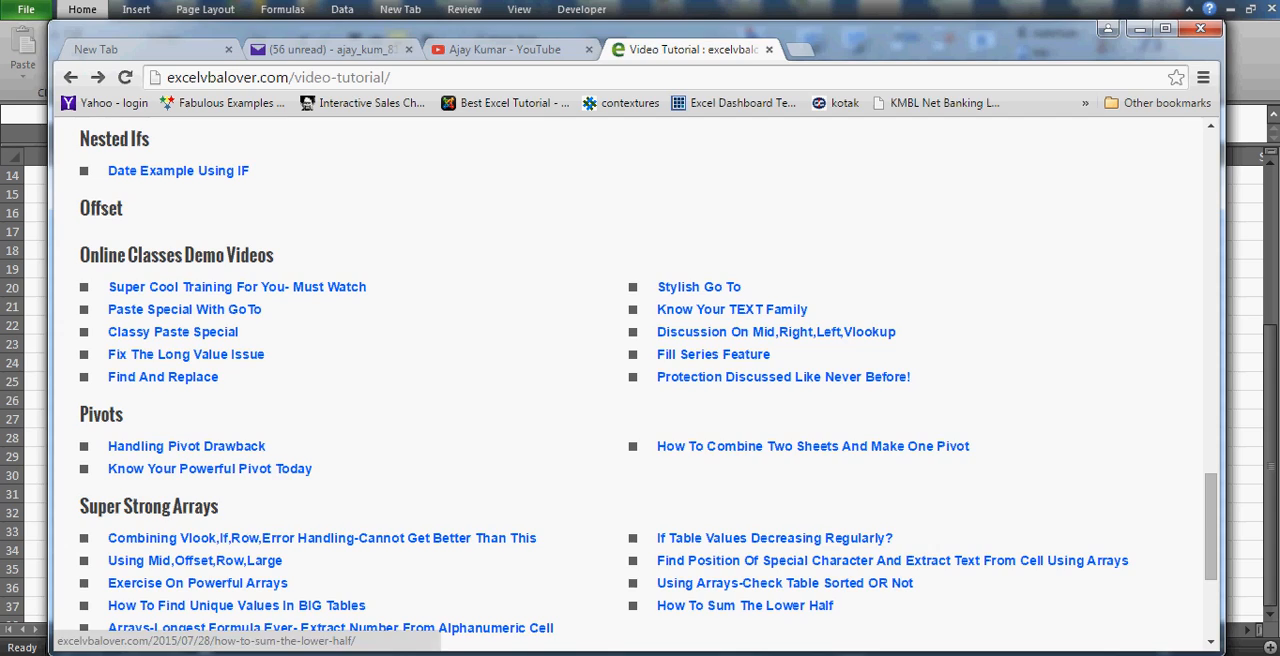
key("alt+Tab")
left_click(466, 364)
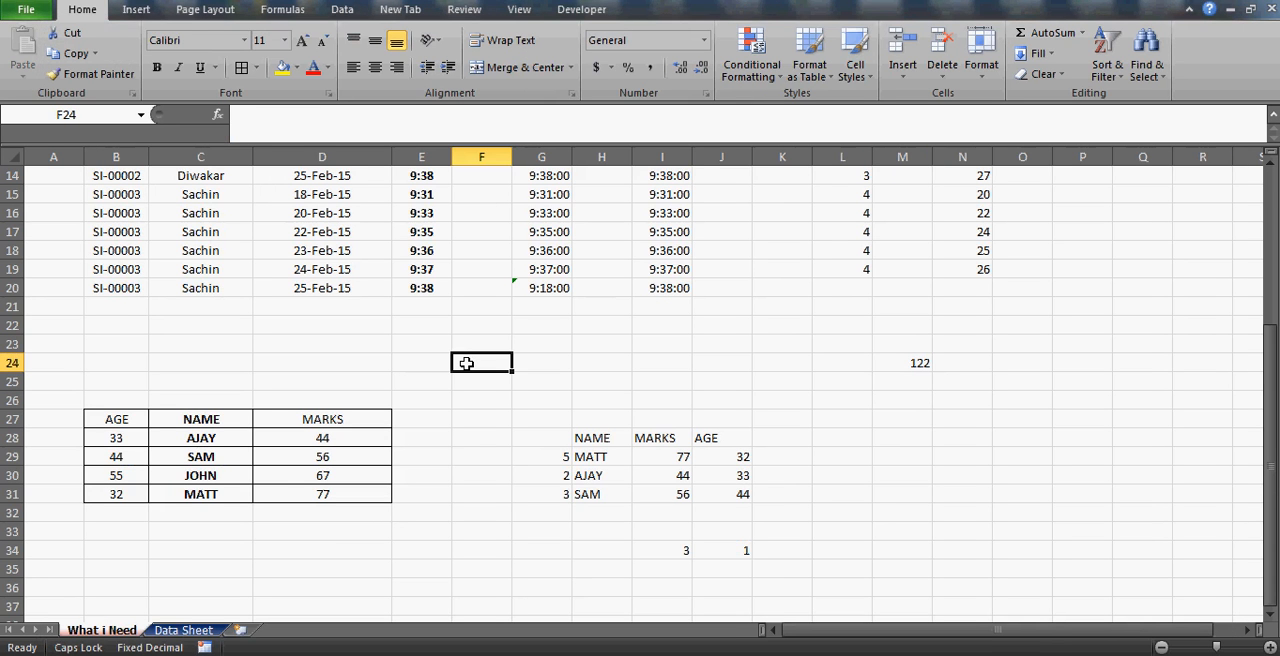